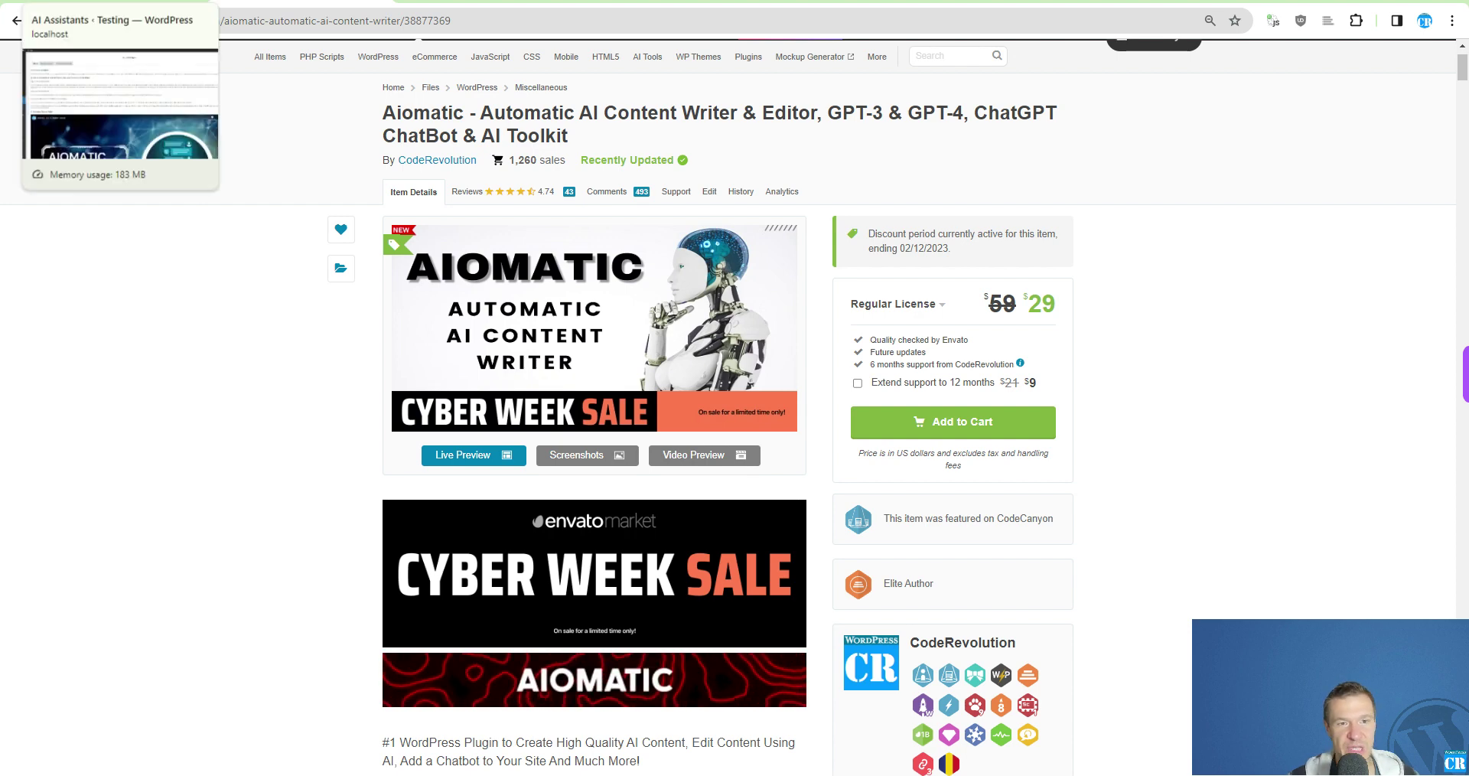
Switch to the WordPress AI Assistants page and open the form for adding a new assistant under Manage Assistants
key(ctrl+Tab)
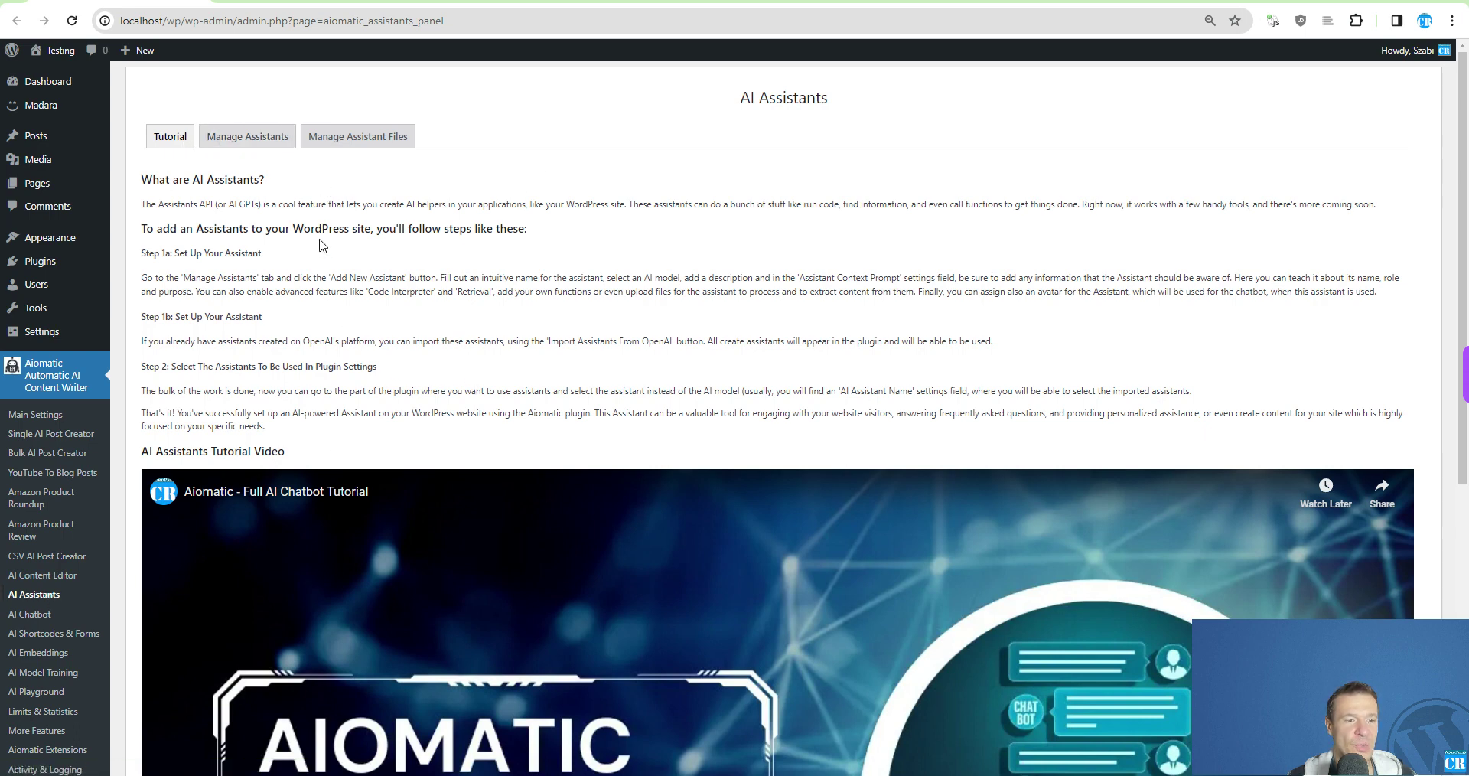
click(264, 138)
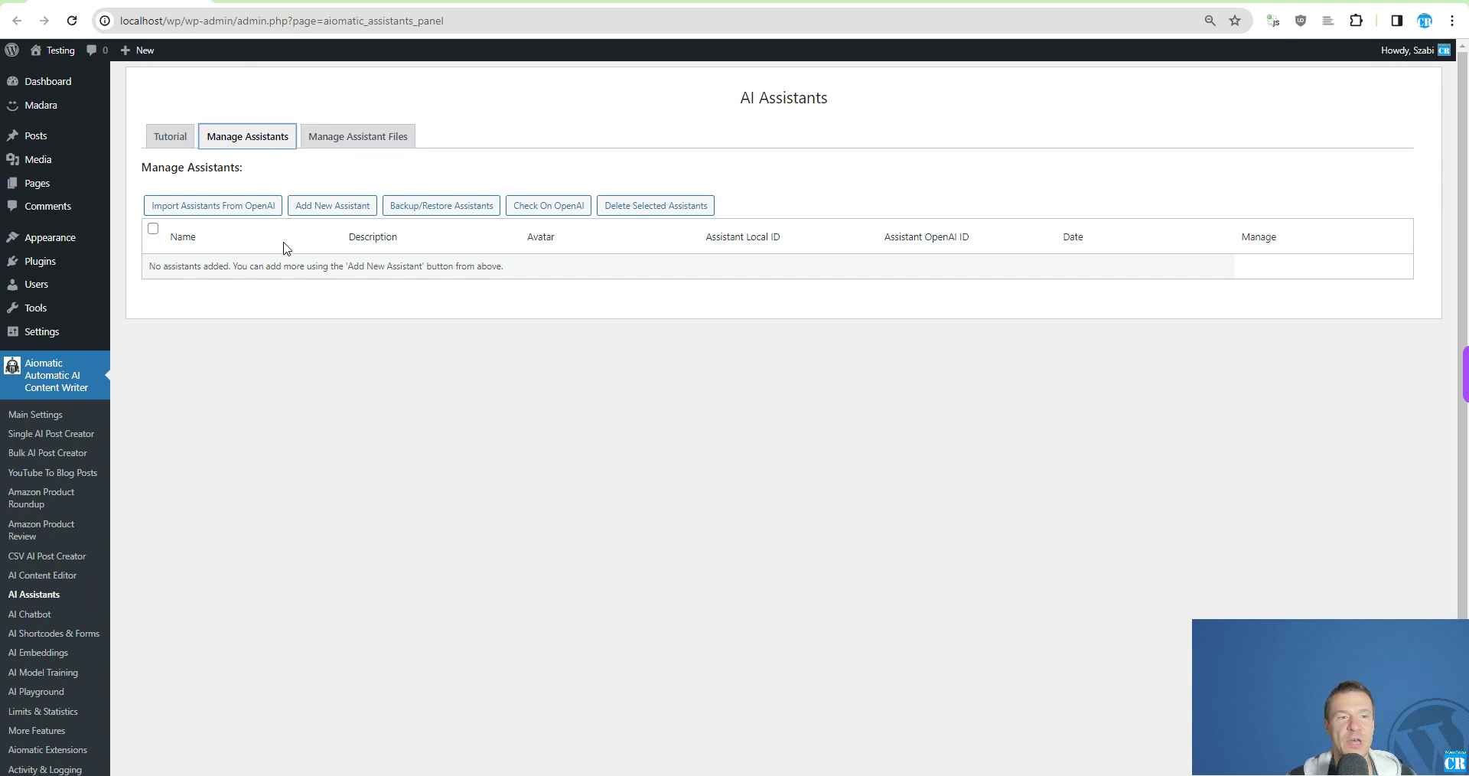
click(324, 211)
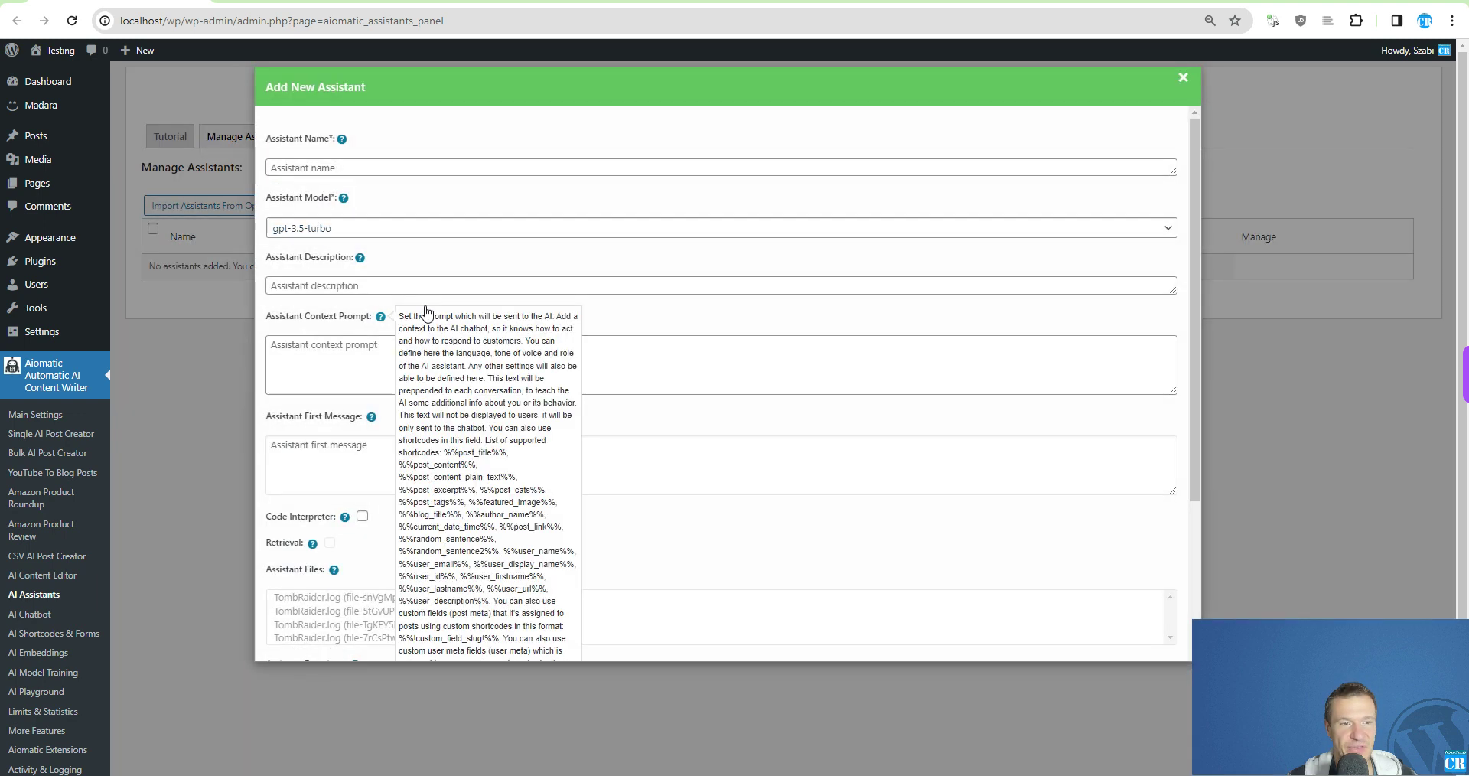
Examine the new assistant form's name, model, description, context prompt, first message, code interpreter, retrieval and files settings
click(299, 167)
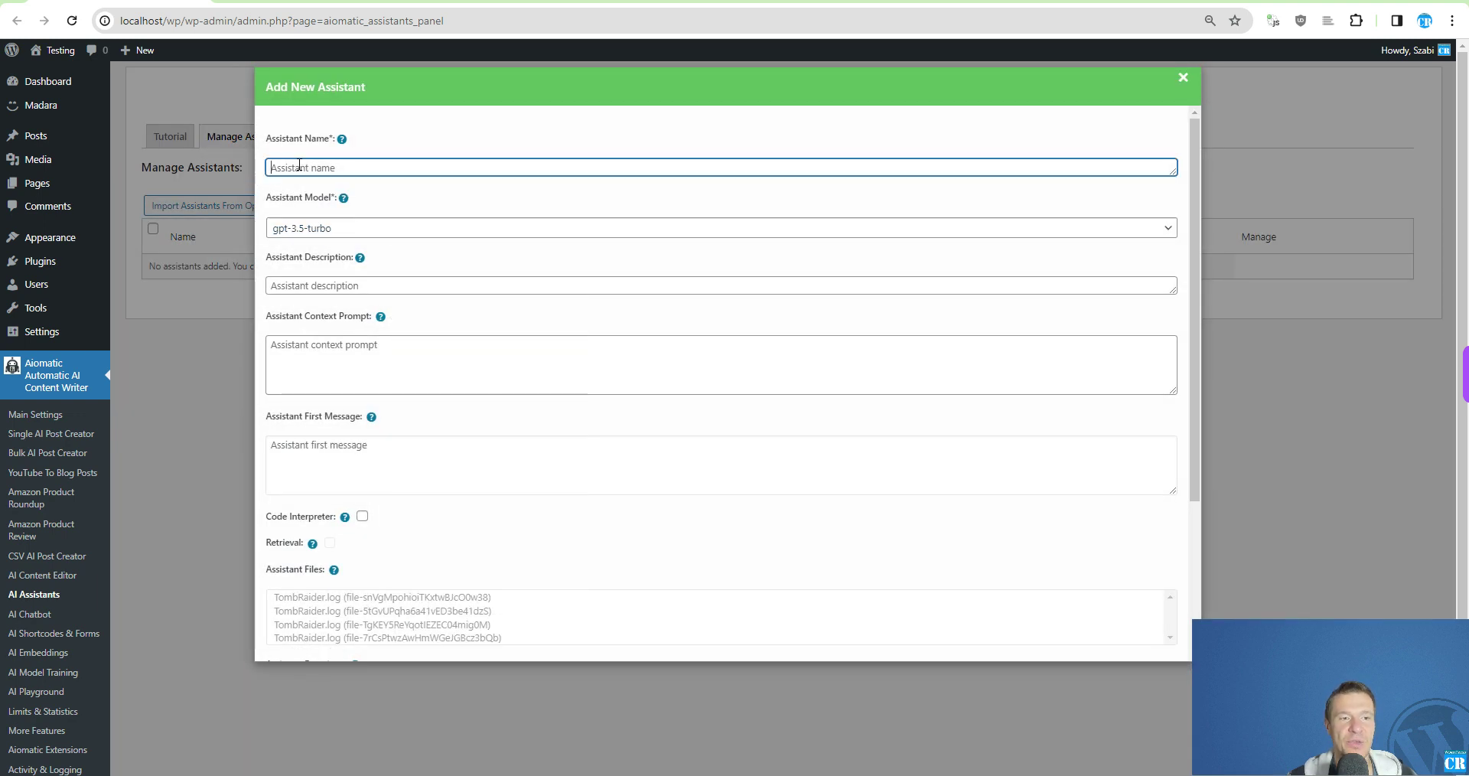
click(314, 229)
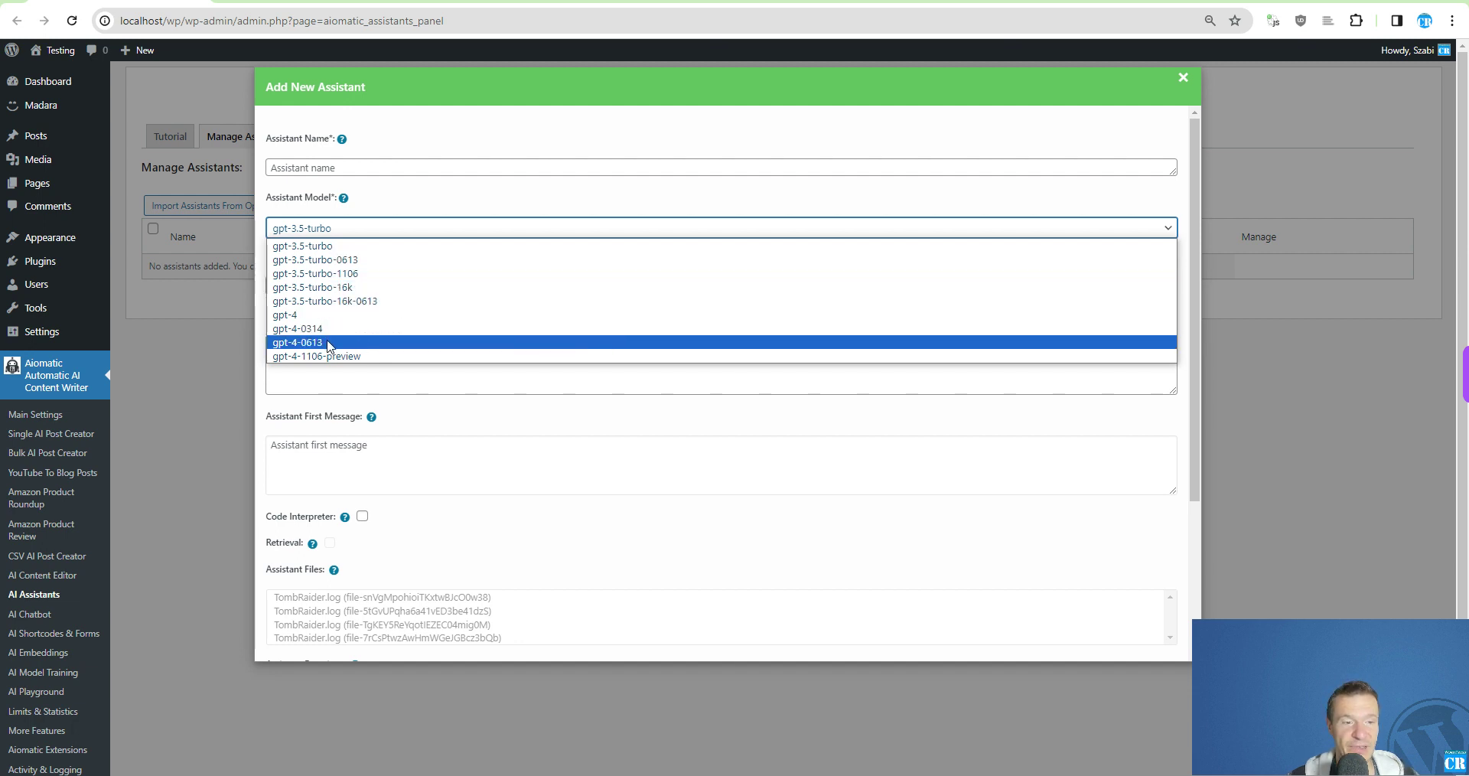
click(307, 215)
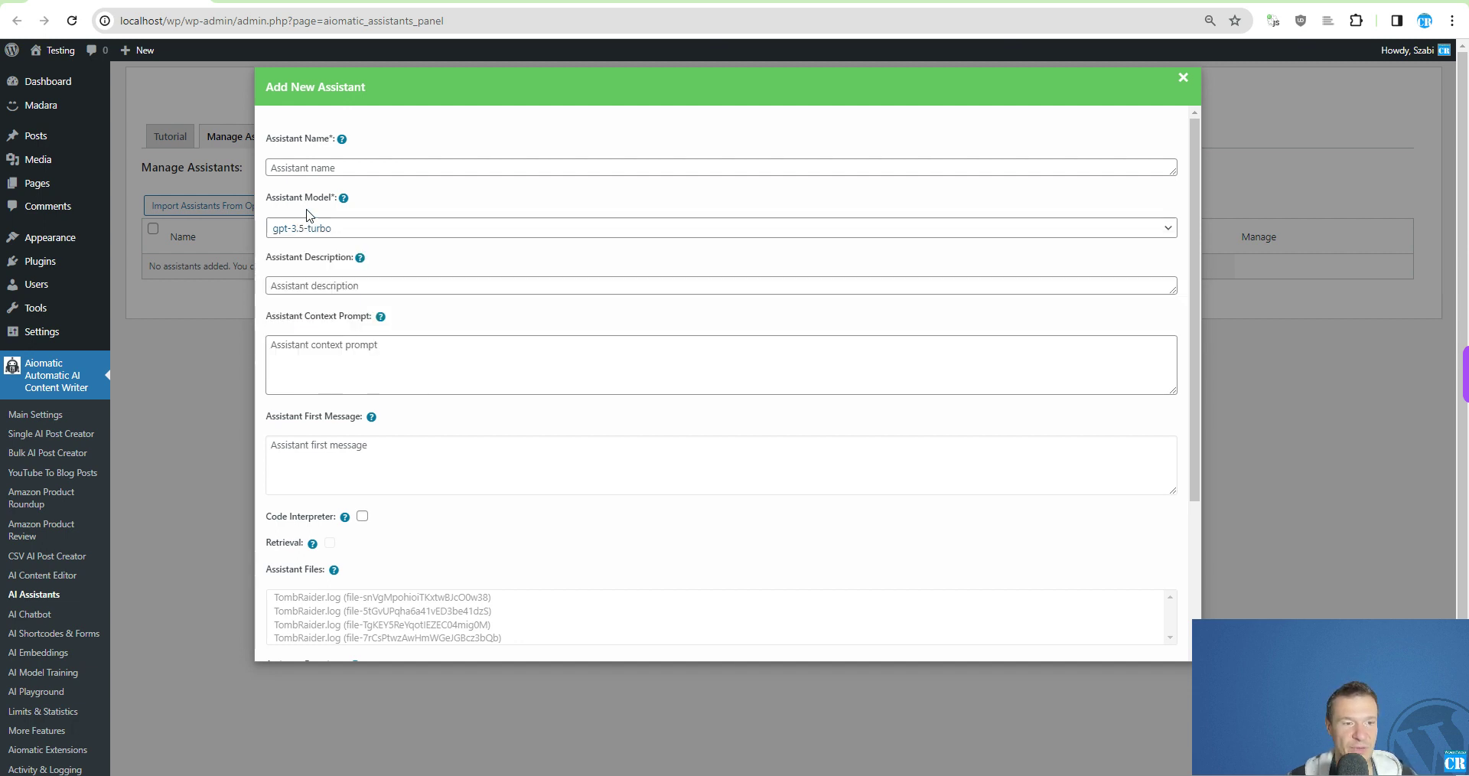
click(302, 286)
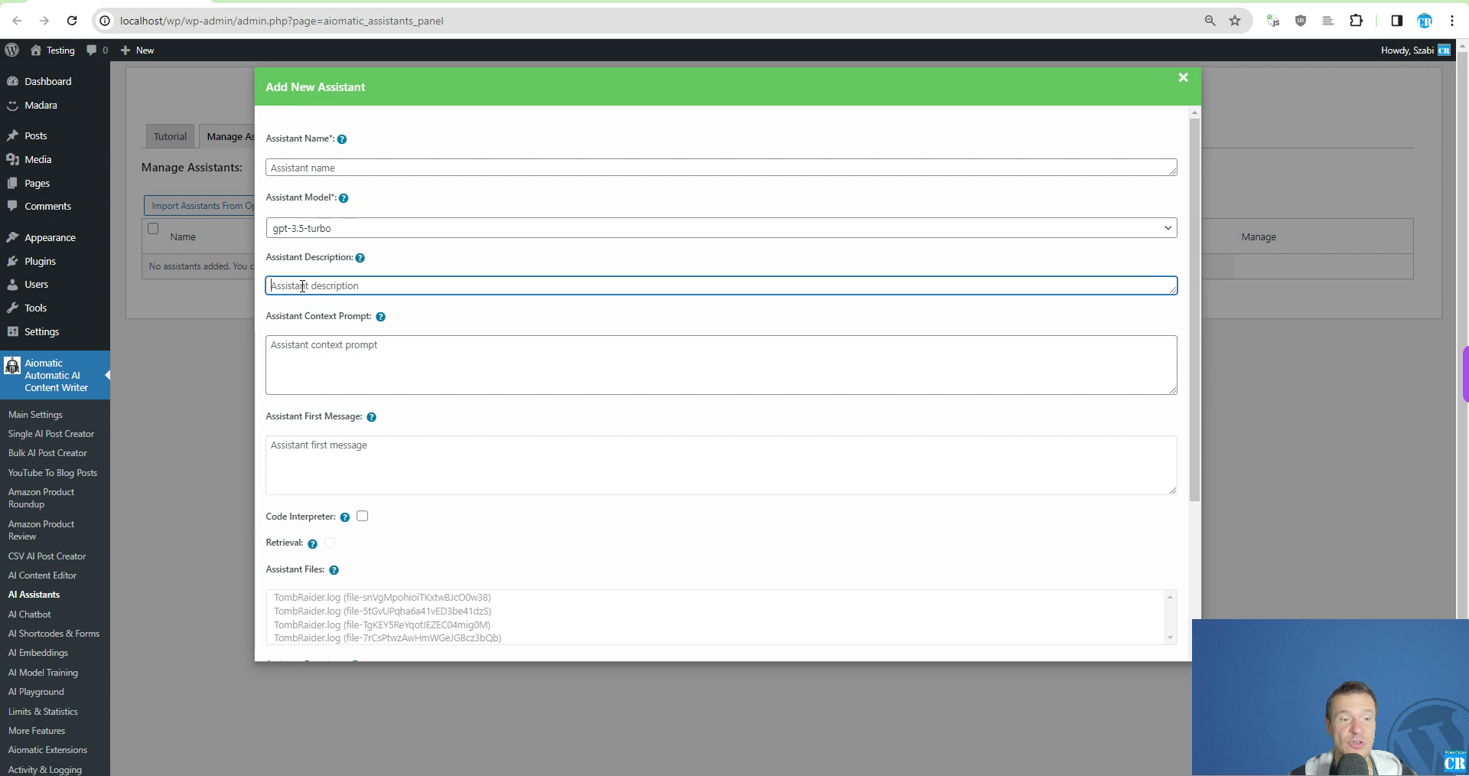
click(318, 363)
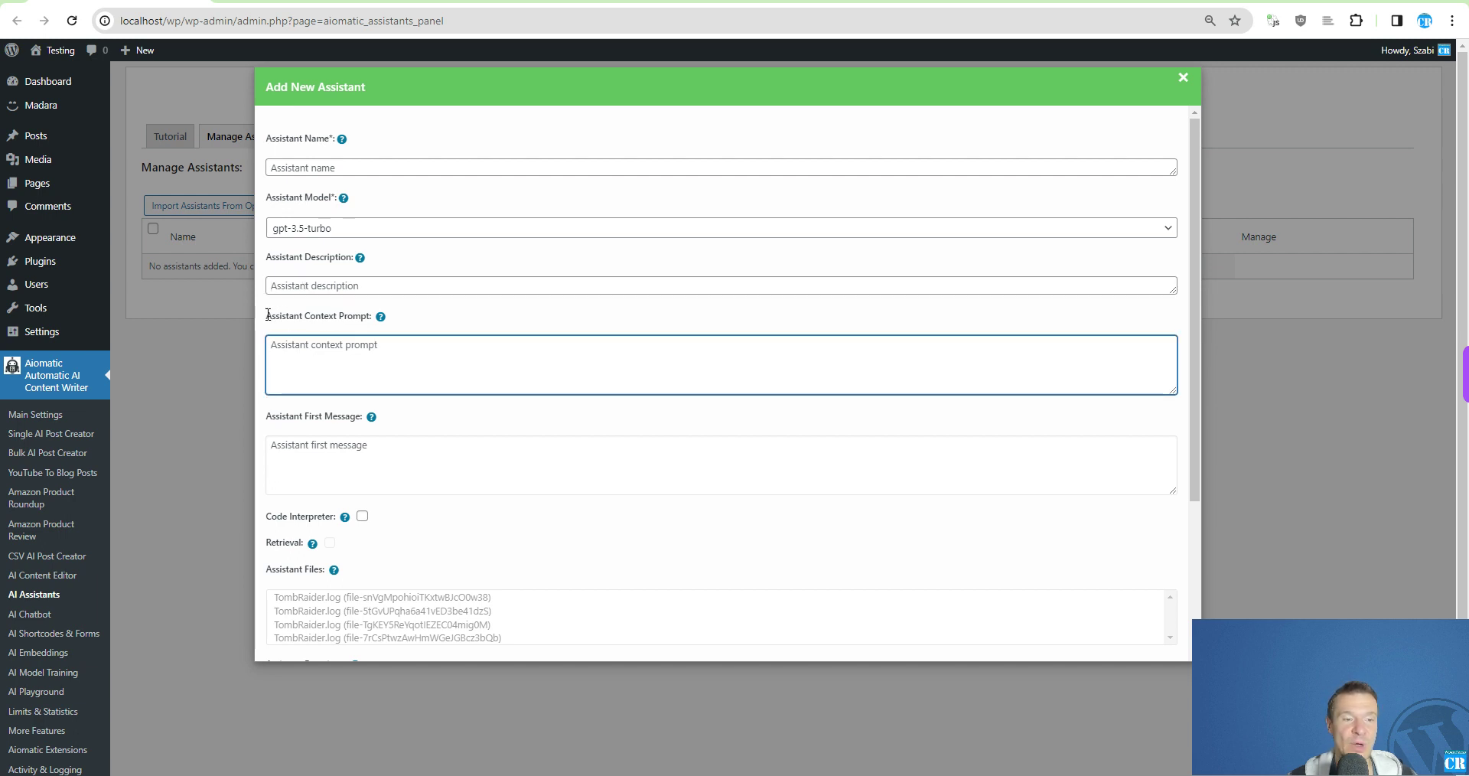
drag(267, 315, 359, 317)
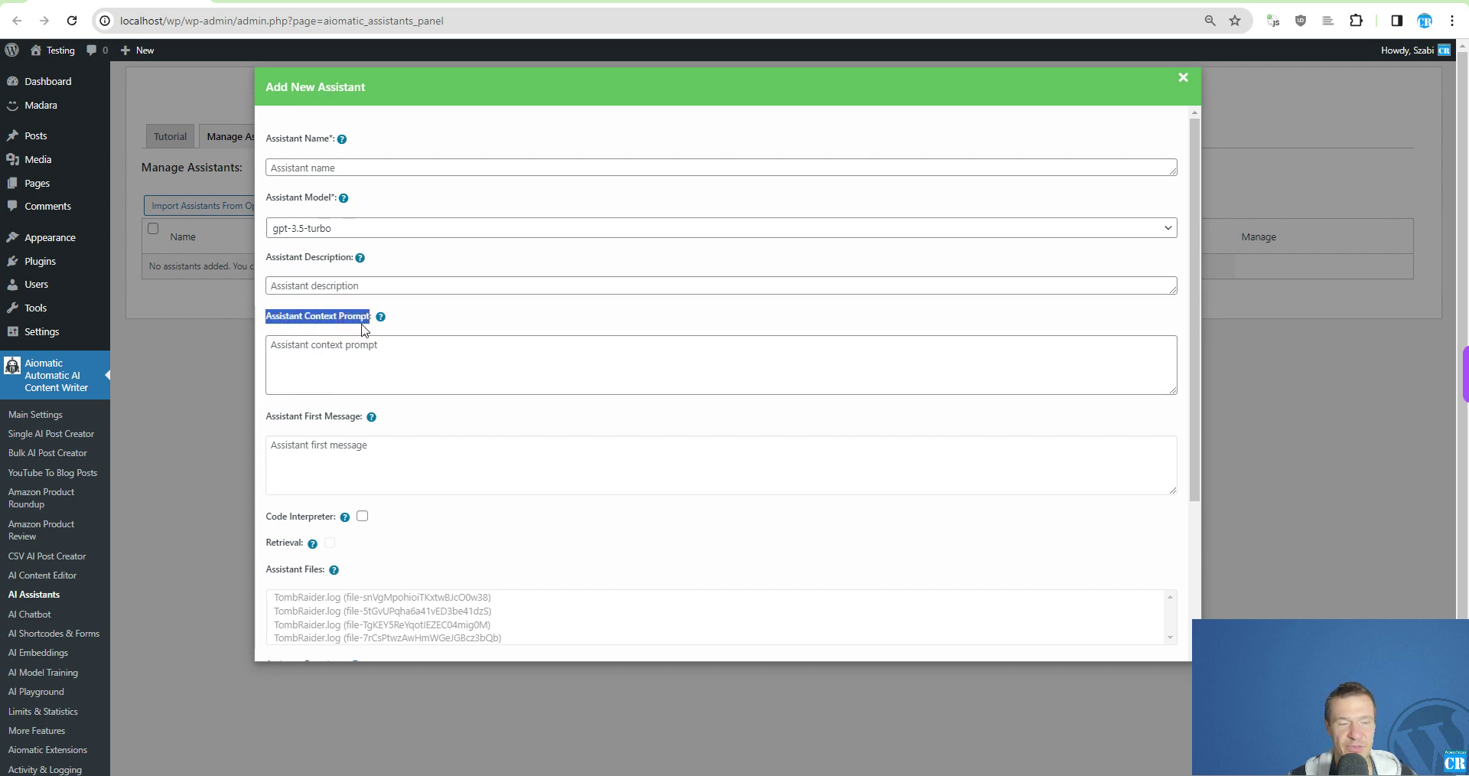
click(331, 356)
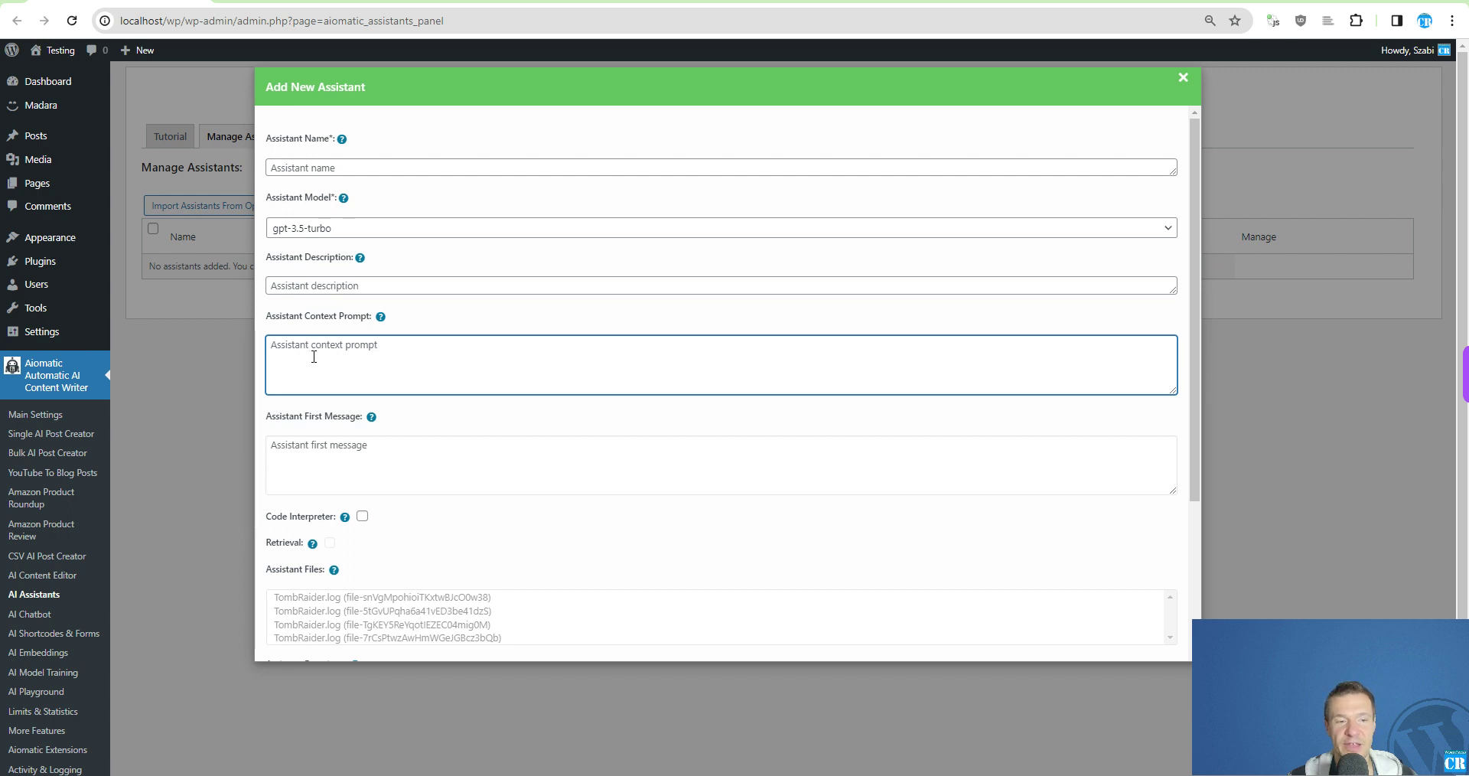
scroll(388, 333, down, 1)
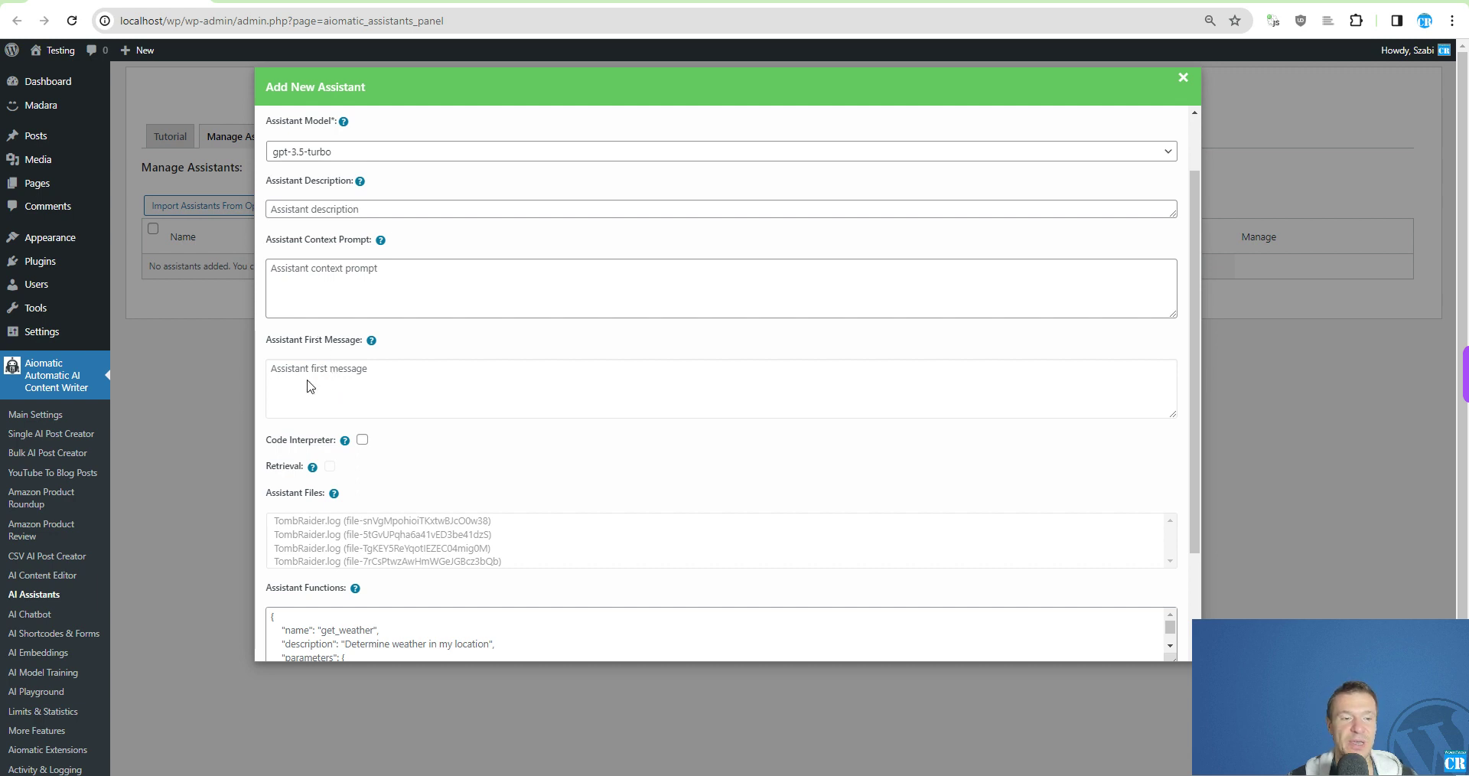
mouse_move(350, 386)
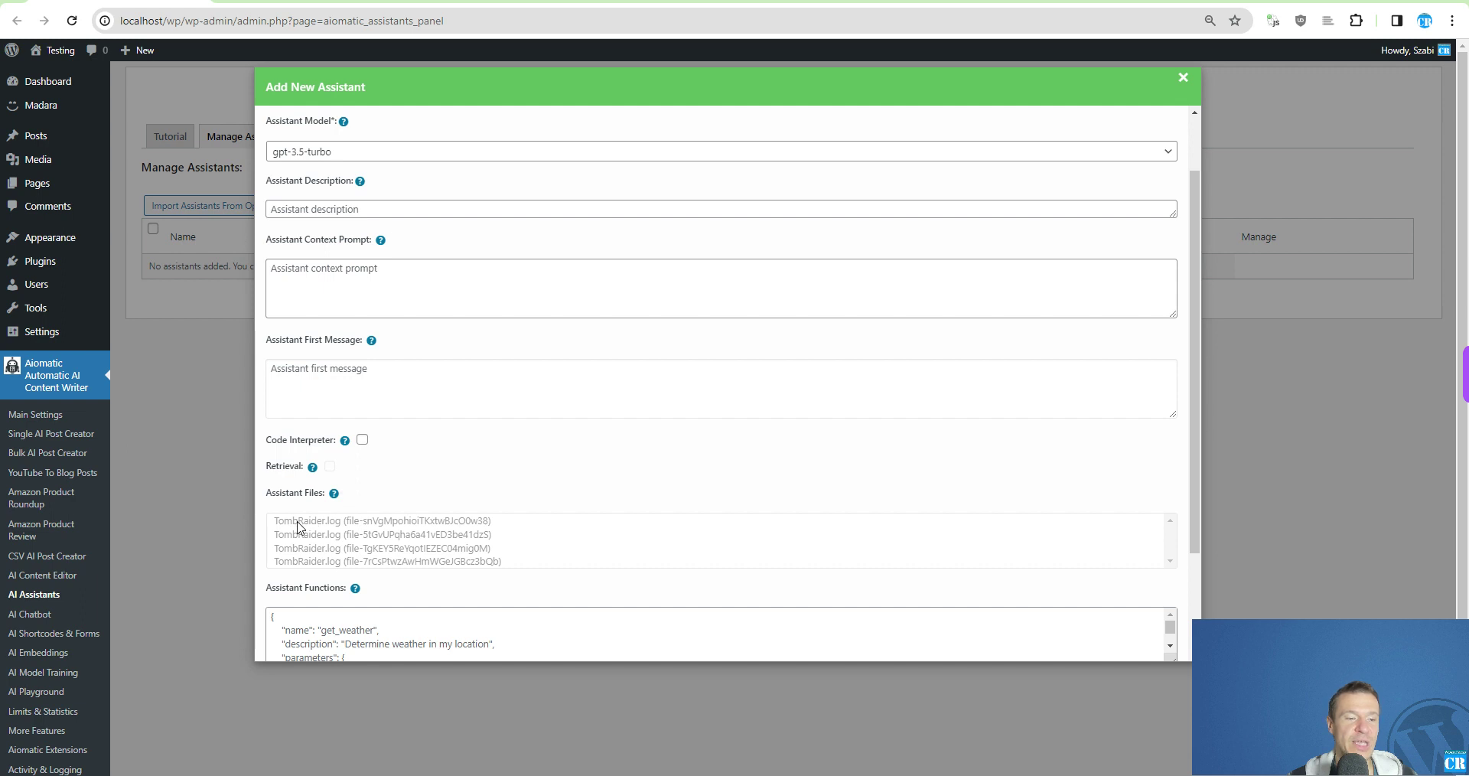
scroll(338, 475, down, 1)
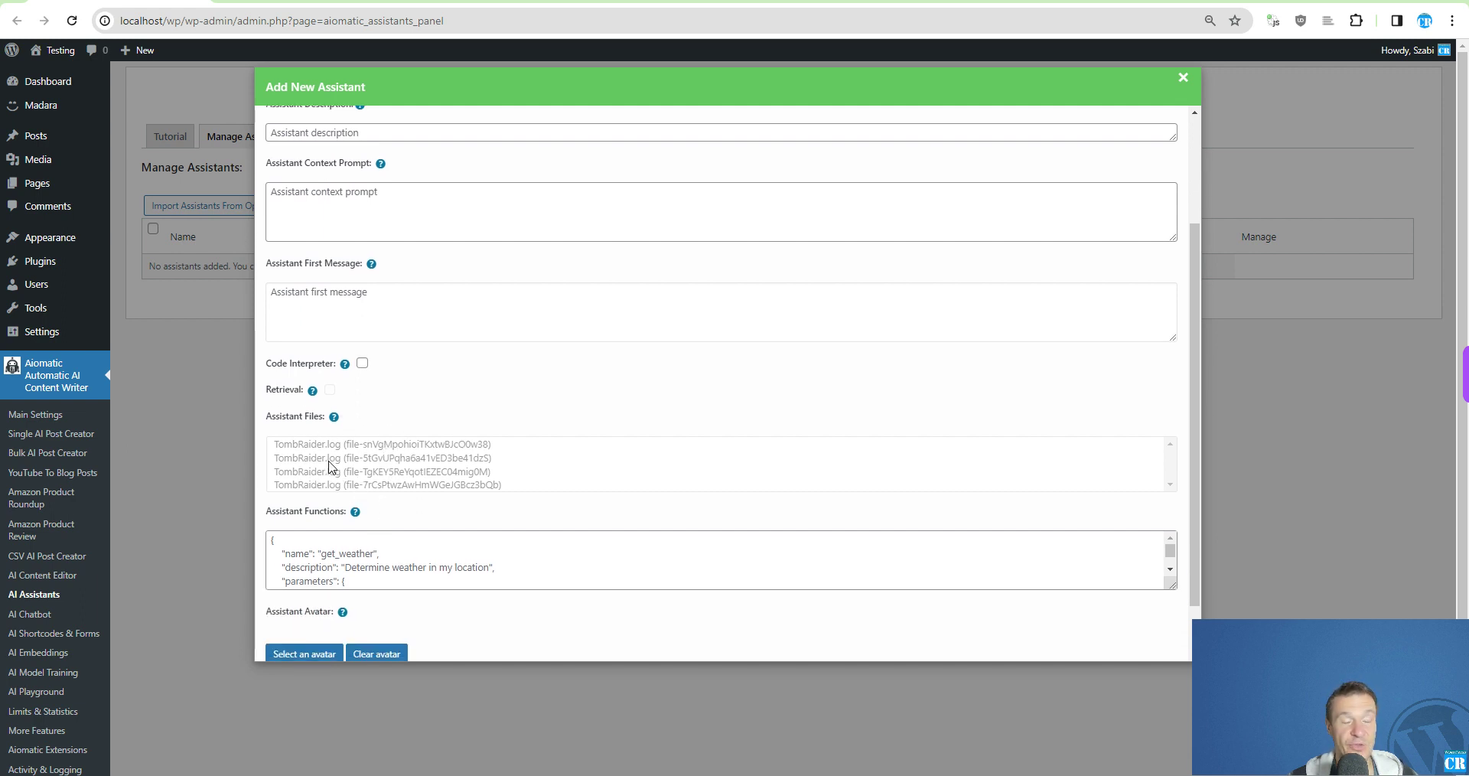
scroll(329, 462, up, 1)
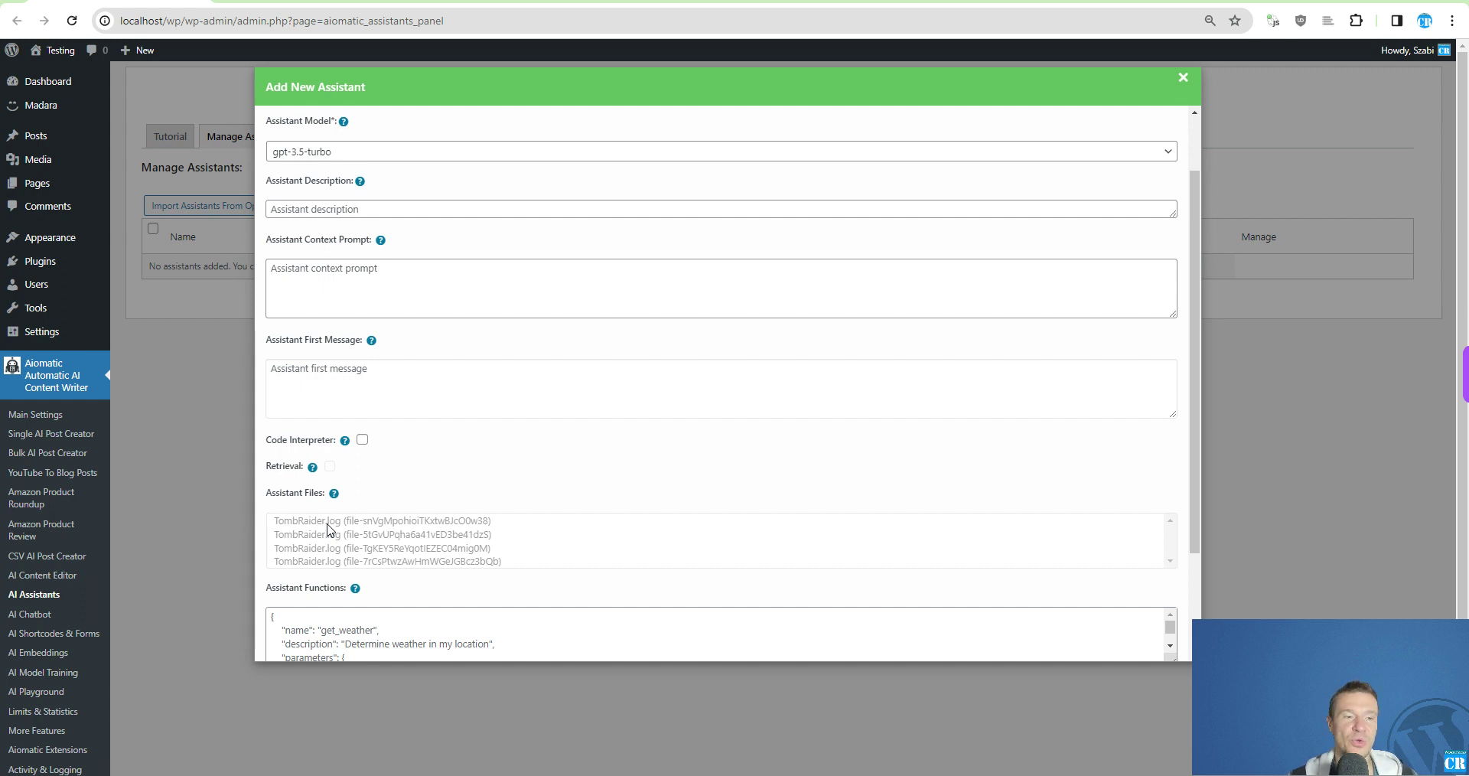
scroll(348, 417, up, 1)
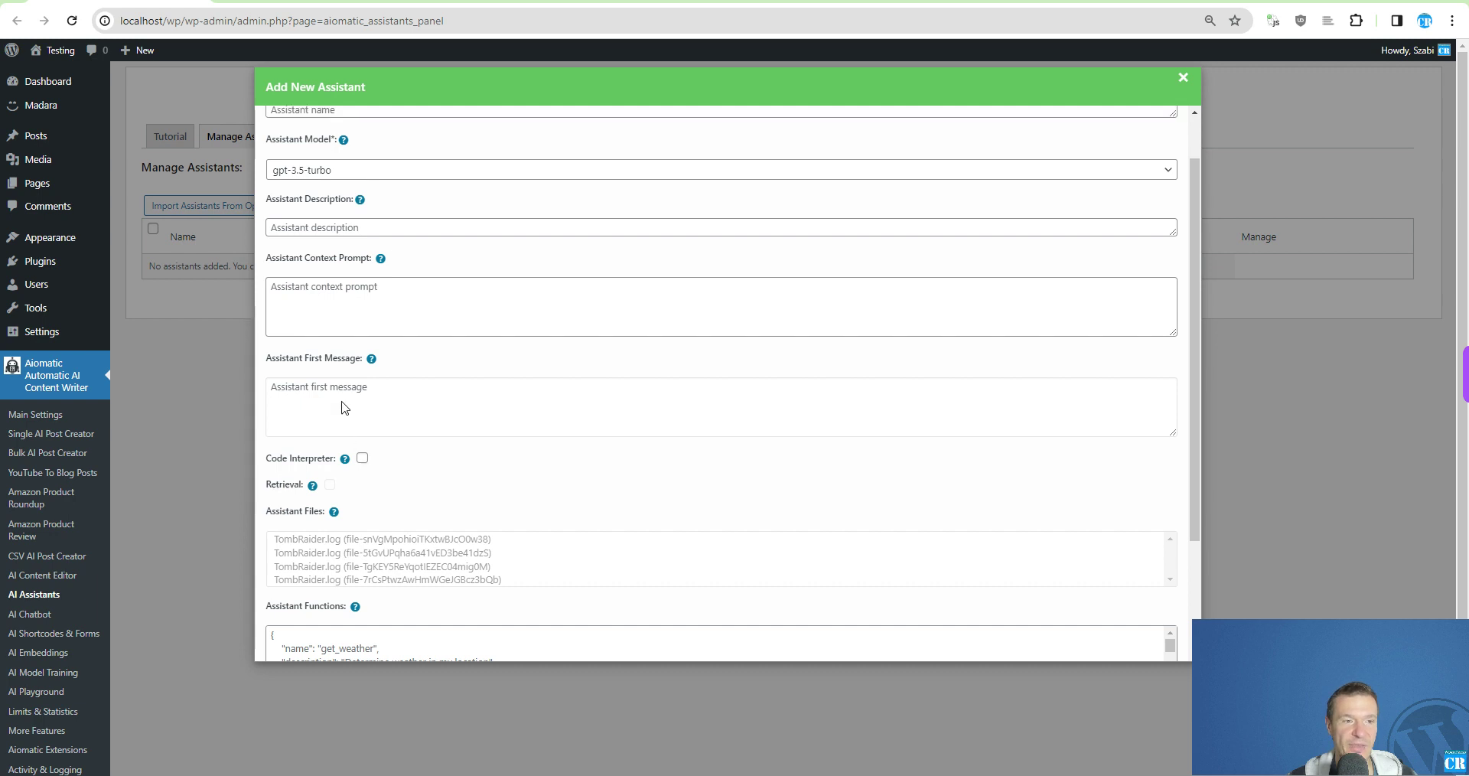
Set the assistant model to gpt-3.5-turbo-1106 and enable Retrieval
click(320, 229)
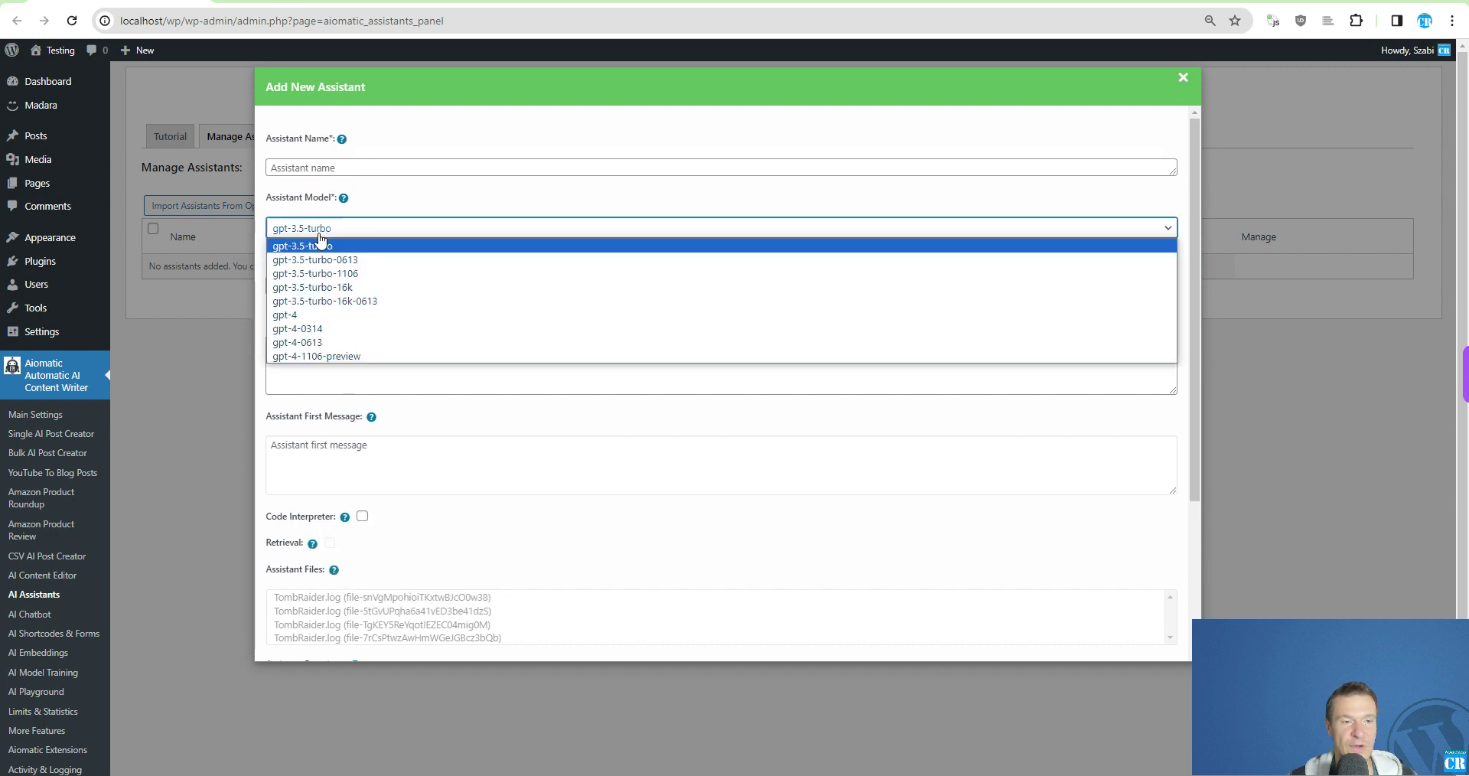
click(329, 274)
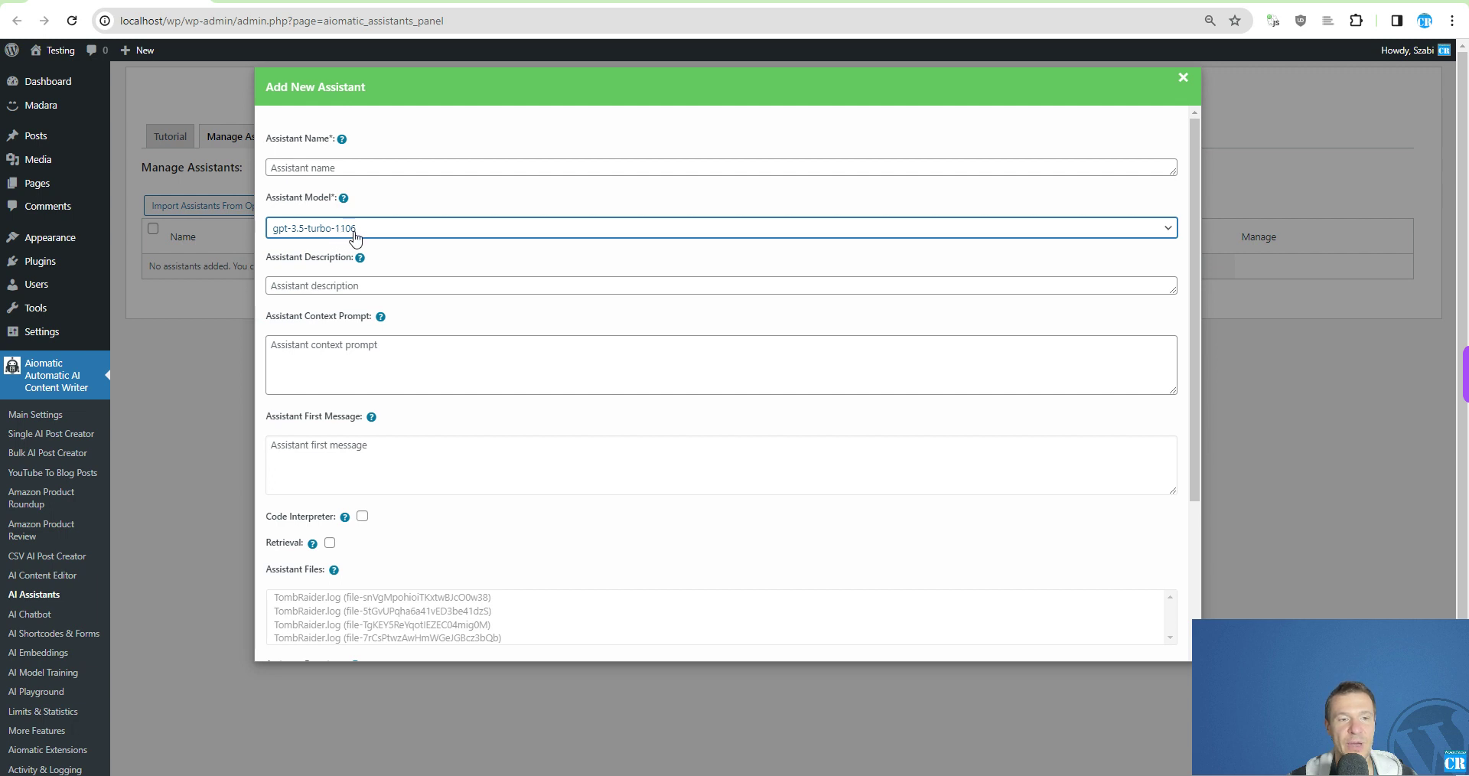
click(321, 231)
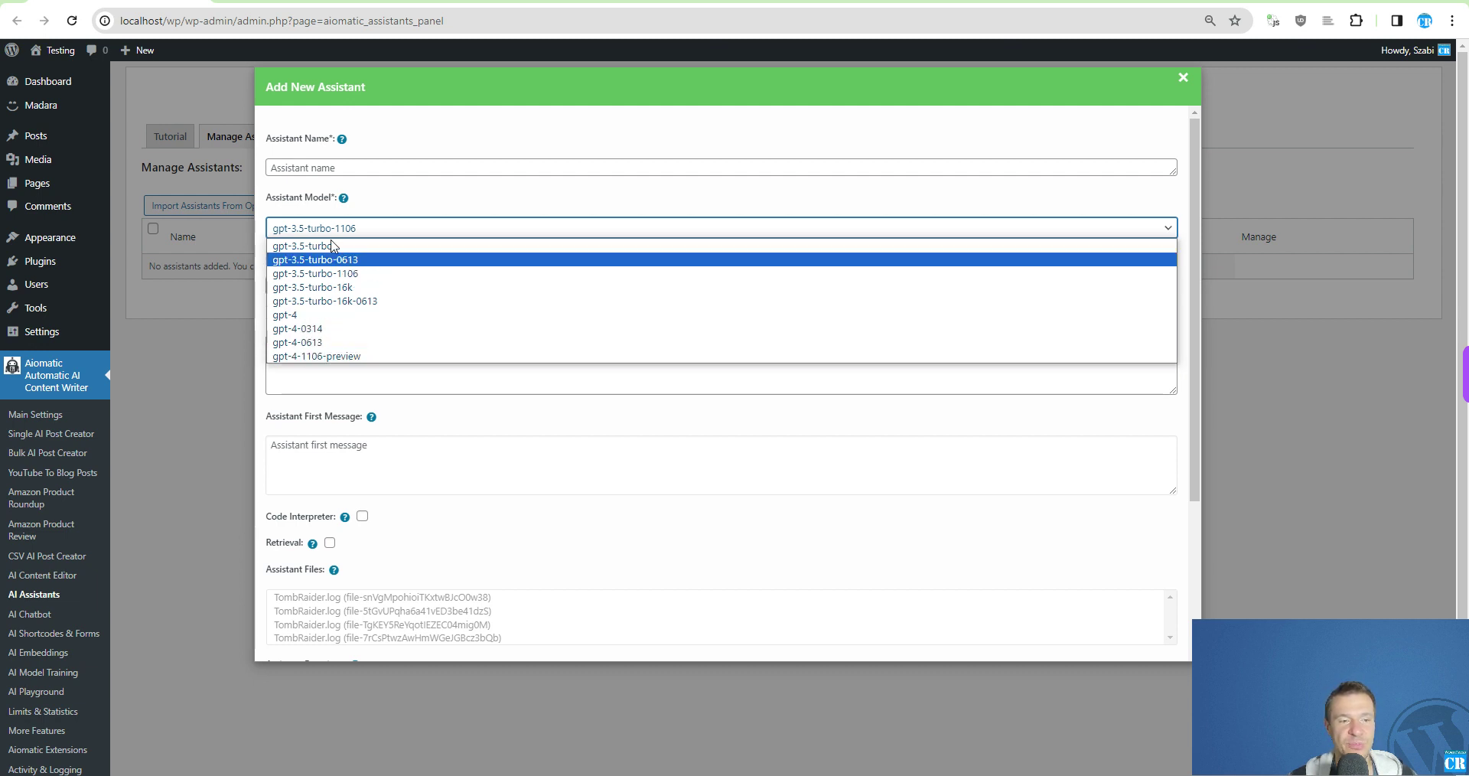
click(359, 273)
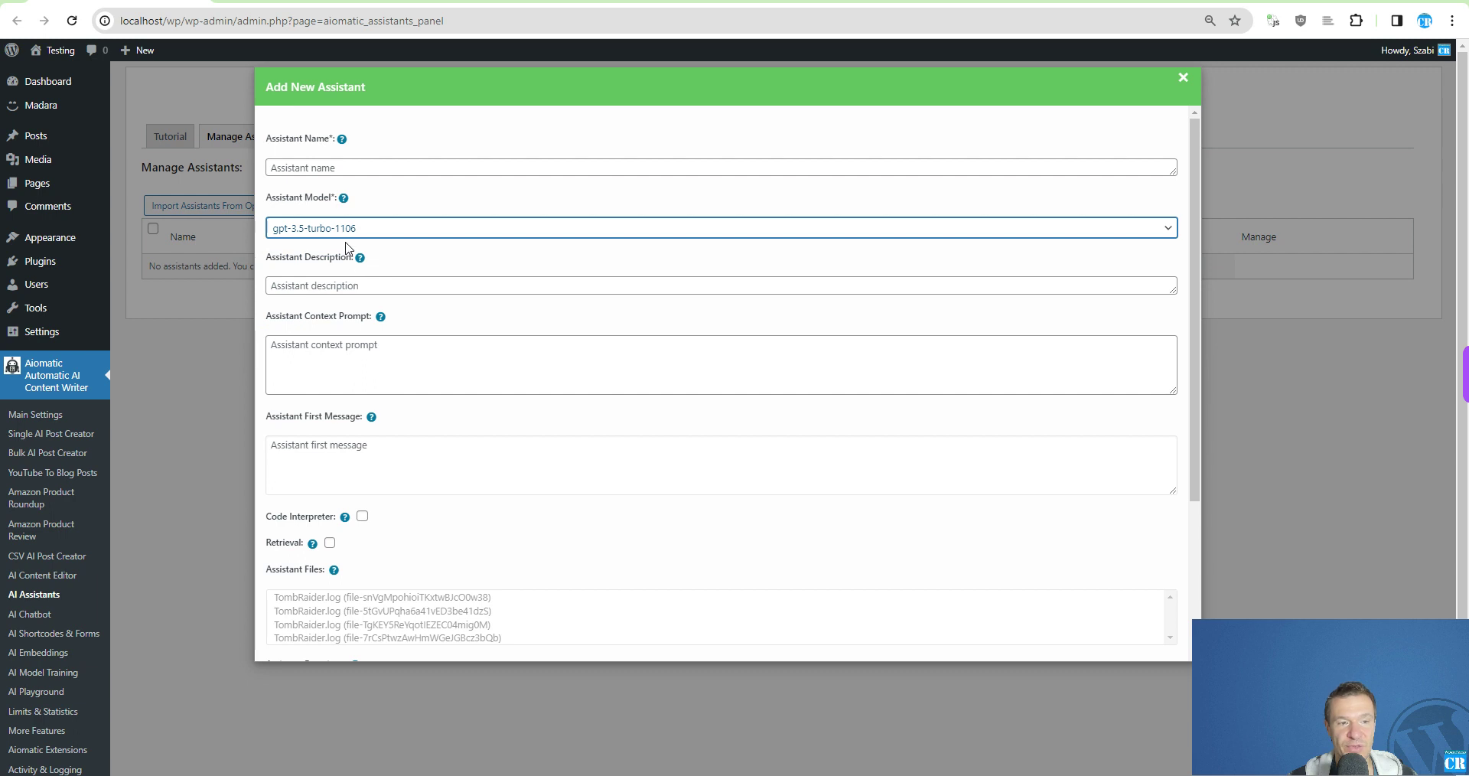
scroll(337, 367, down, 2)
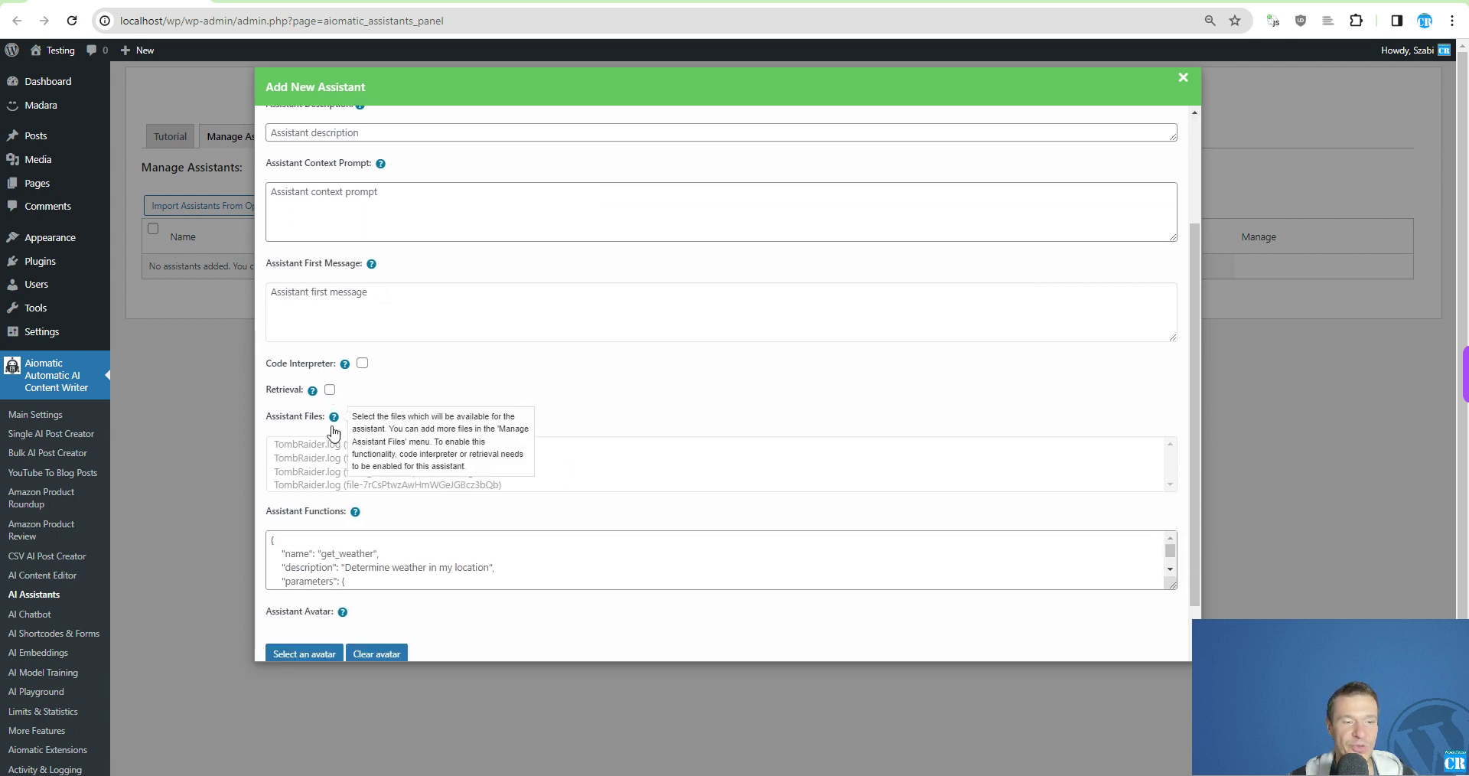
click(330, 390)
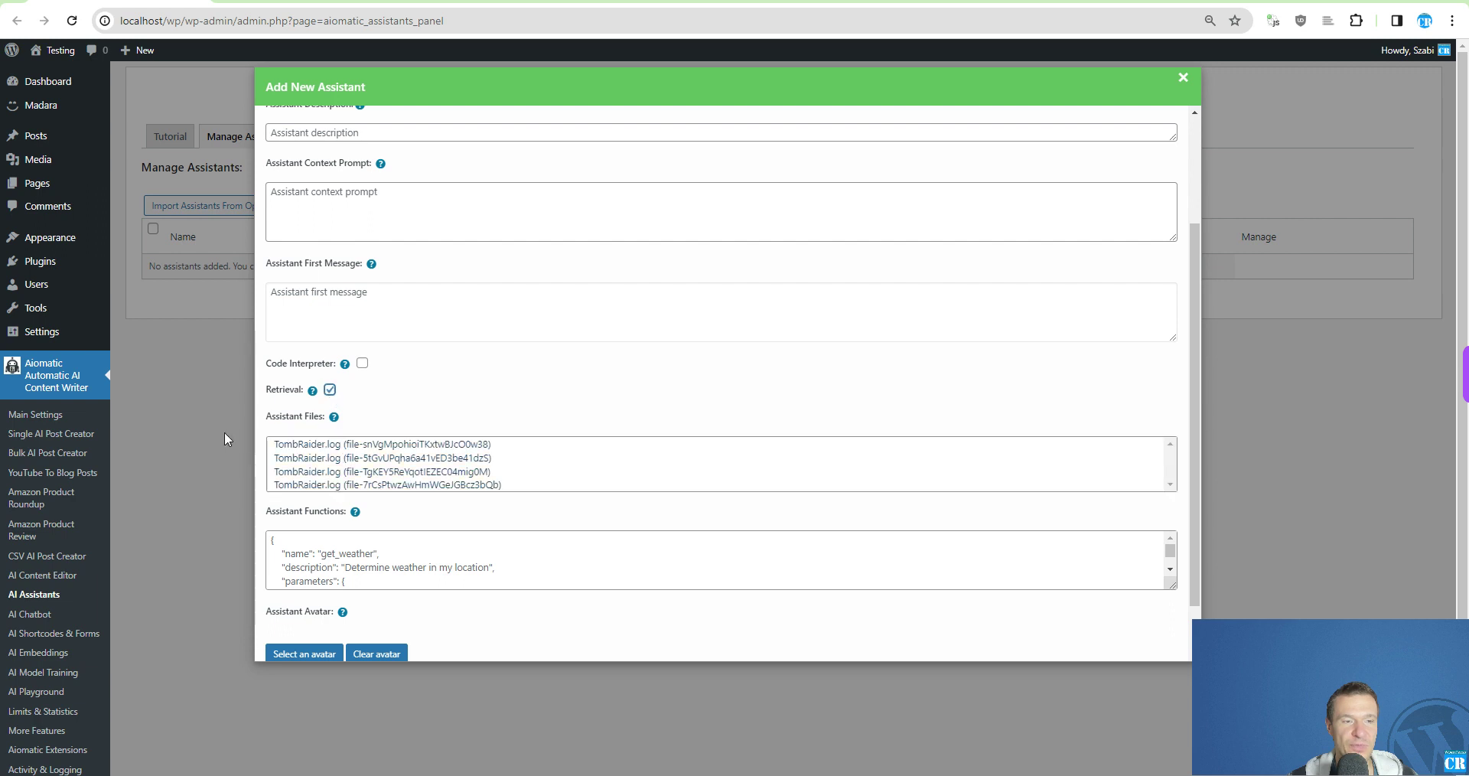
scroll(229, 439, up, 2)
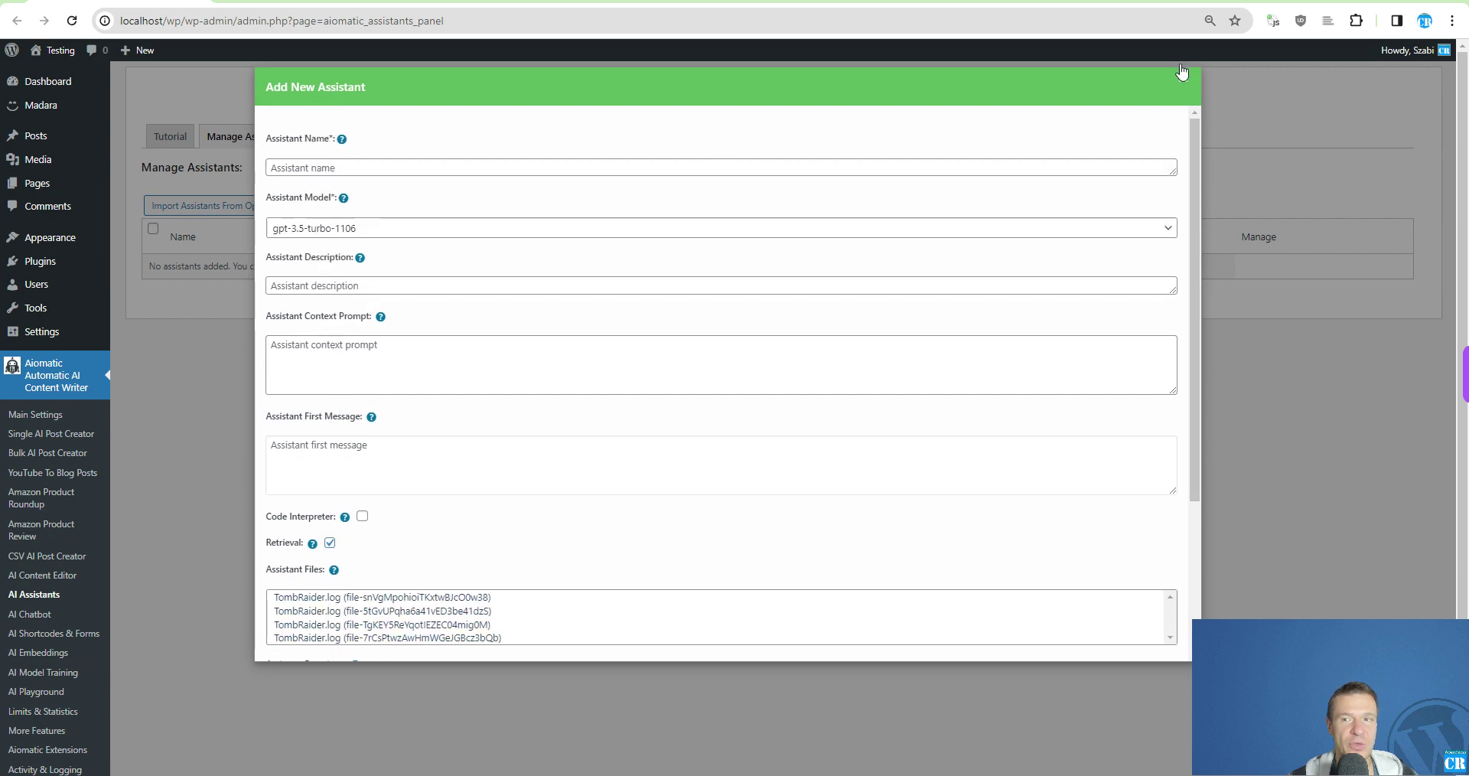
View the uploaded assistant files under Manage Assistant Files and return to the new assistant form
click(1182, 72)
click(333, 139)
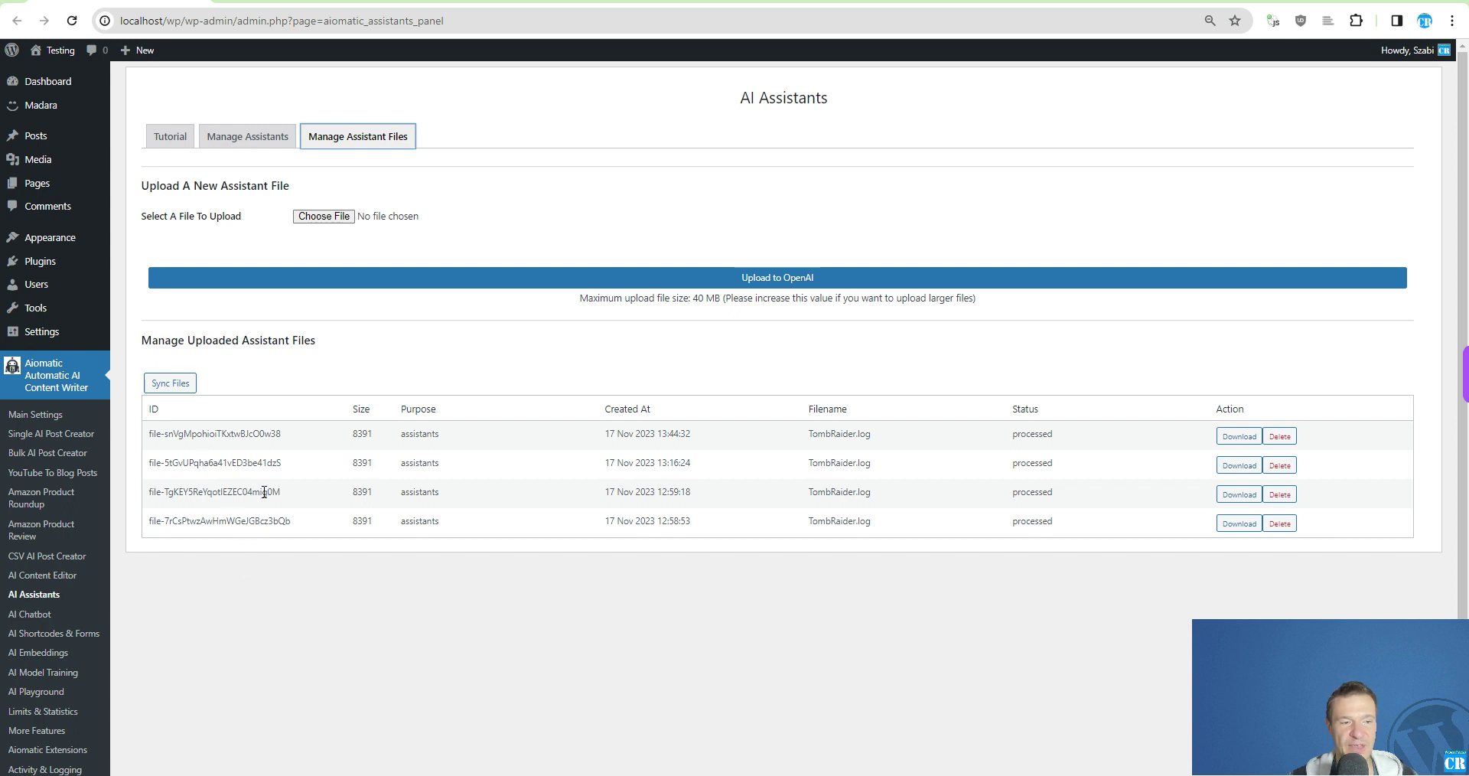
click(240, 140)
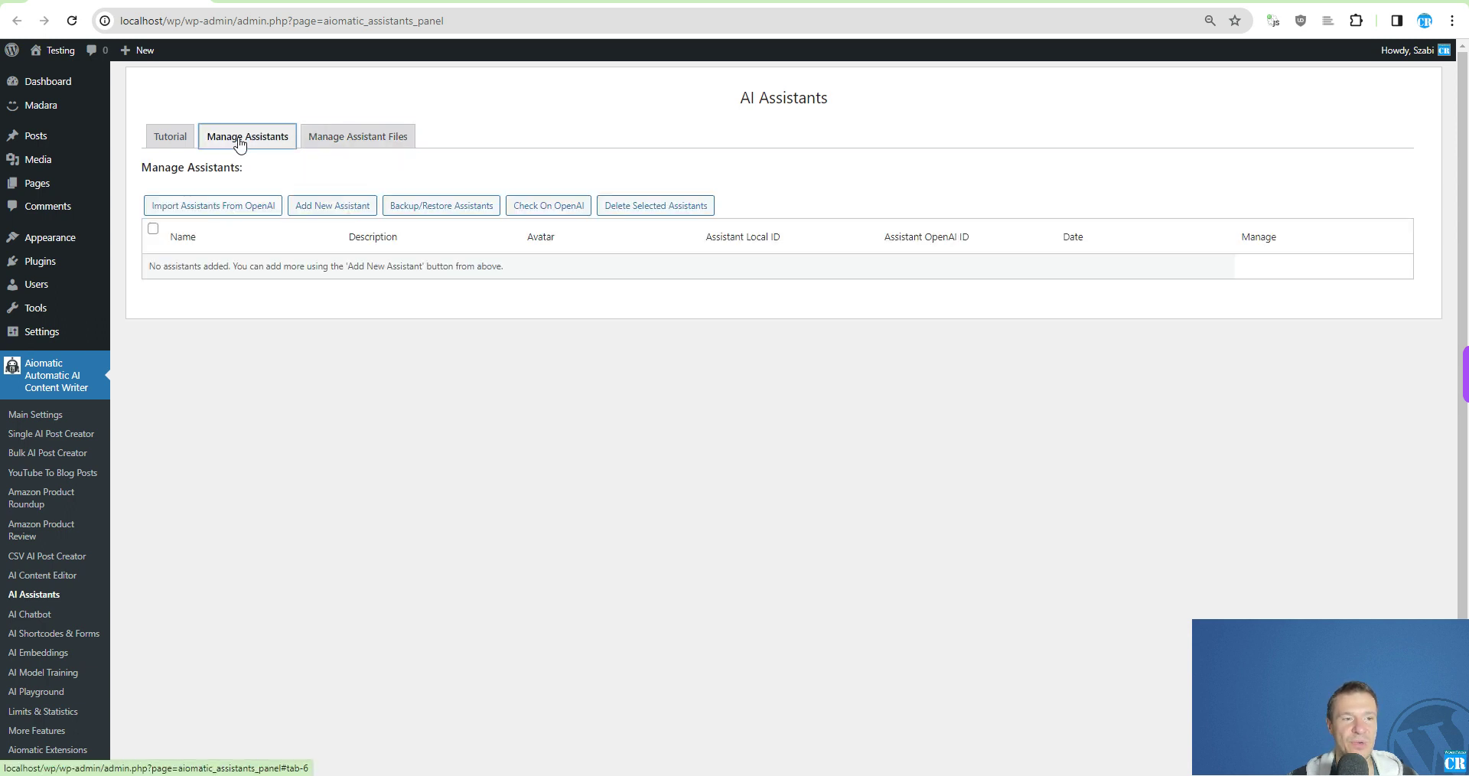
click(329, 205)
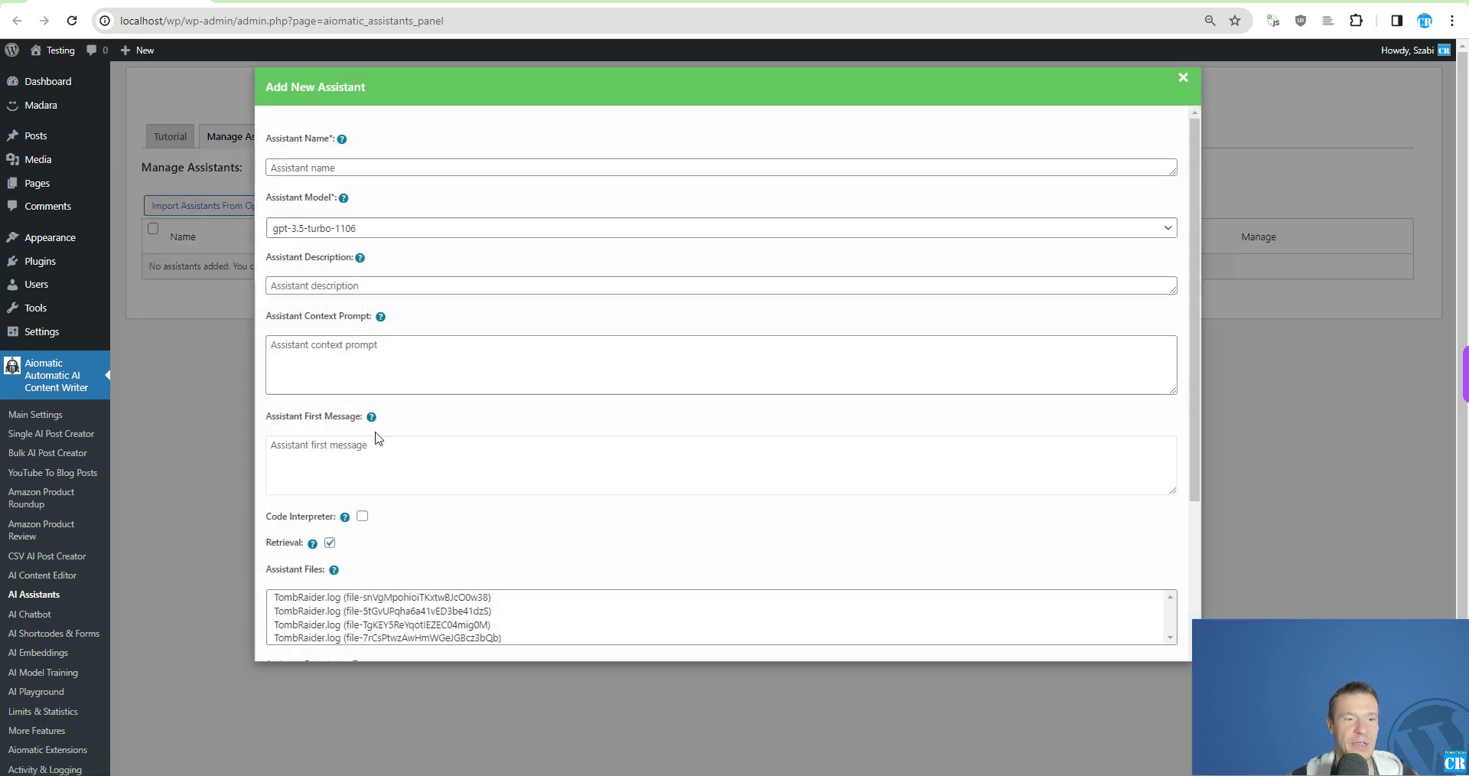
scroll(374, 459, down, 2)
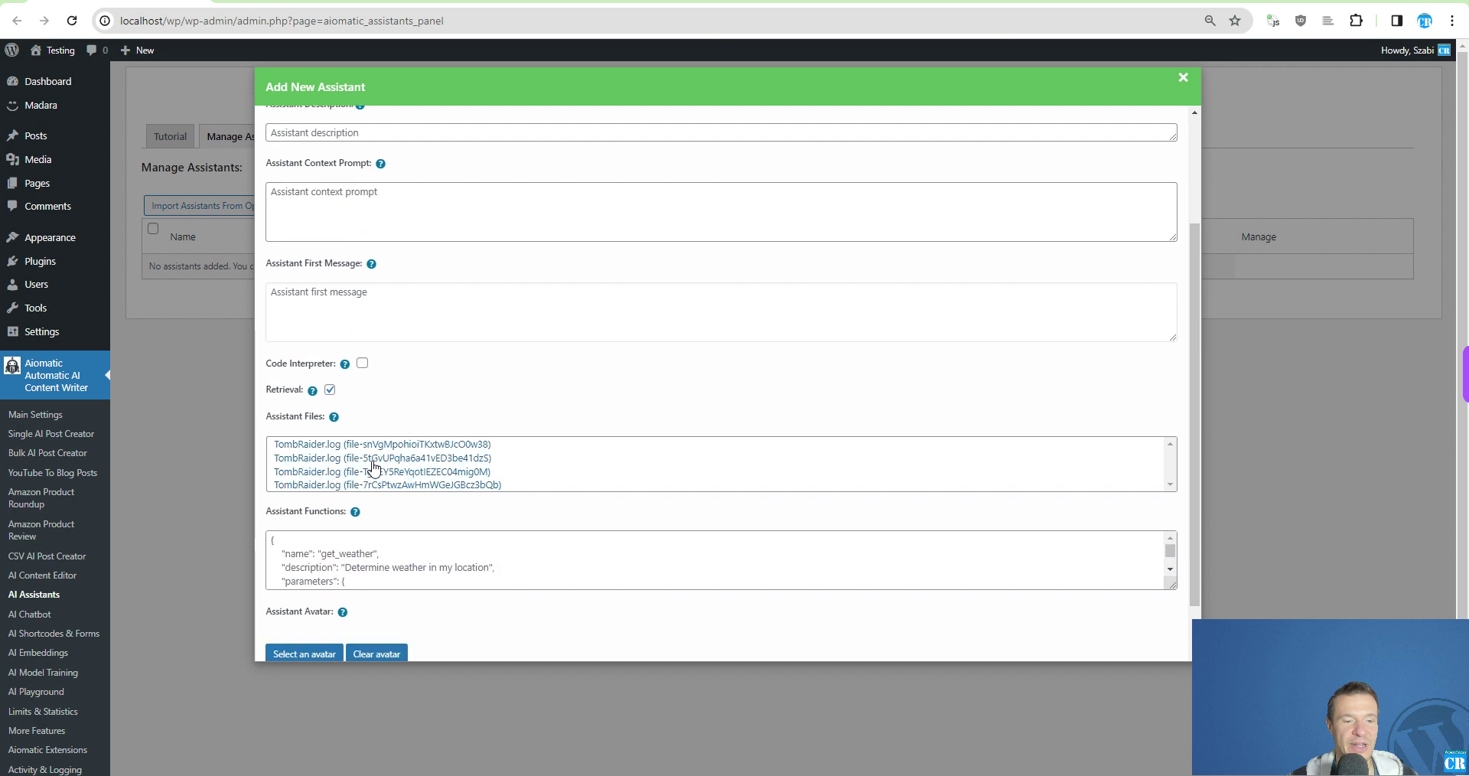
click(323, 459)
ctrl+click(325, 471)
ctrl+click(325, 445)
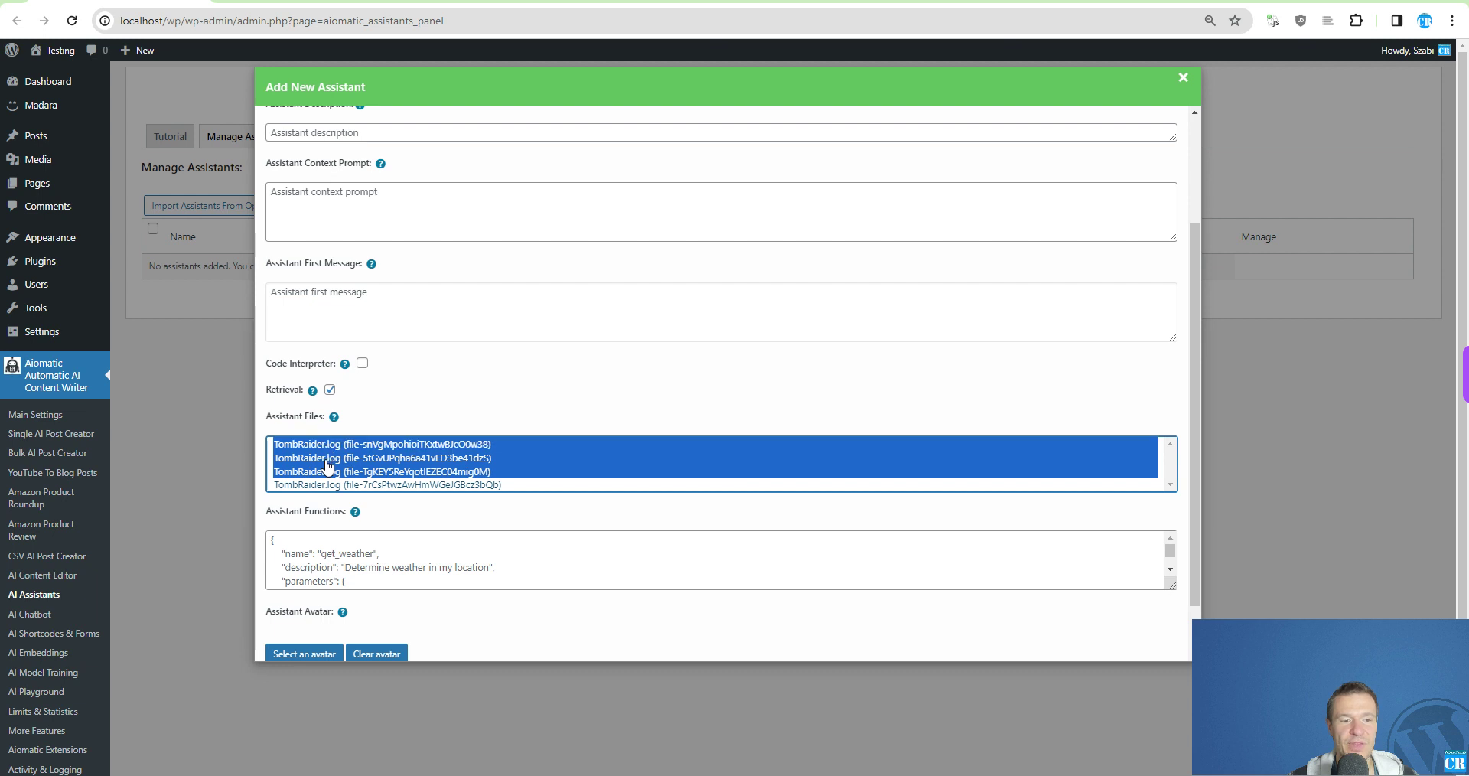
ctrl+click(322, 459)
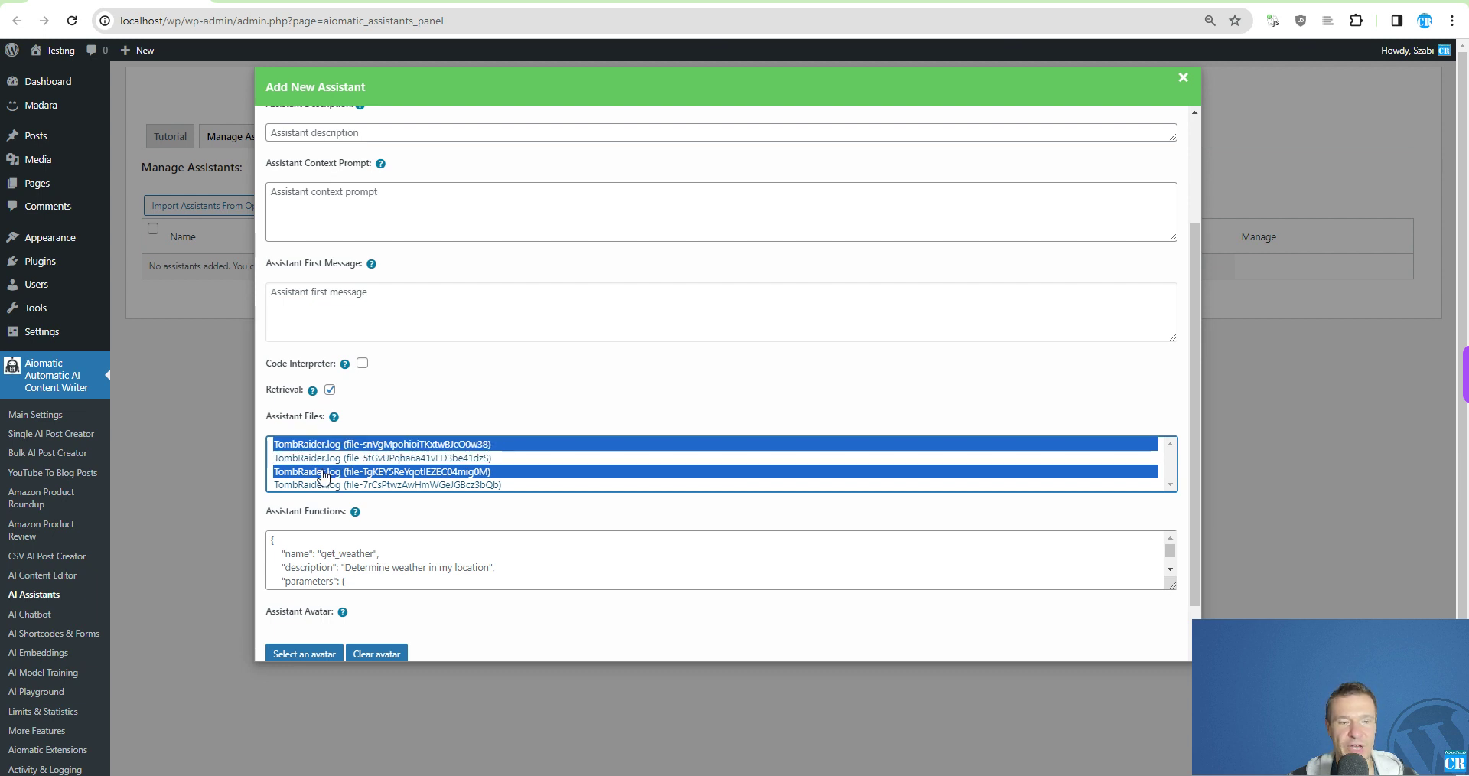
ctrl+click(324, 472)
ctrl+click(324, 445)
Enlarge the Assistant Functions field and review the whole get_weather function definition
scroll(325, 471, down, 1)
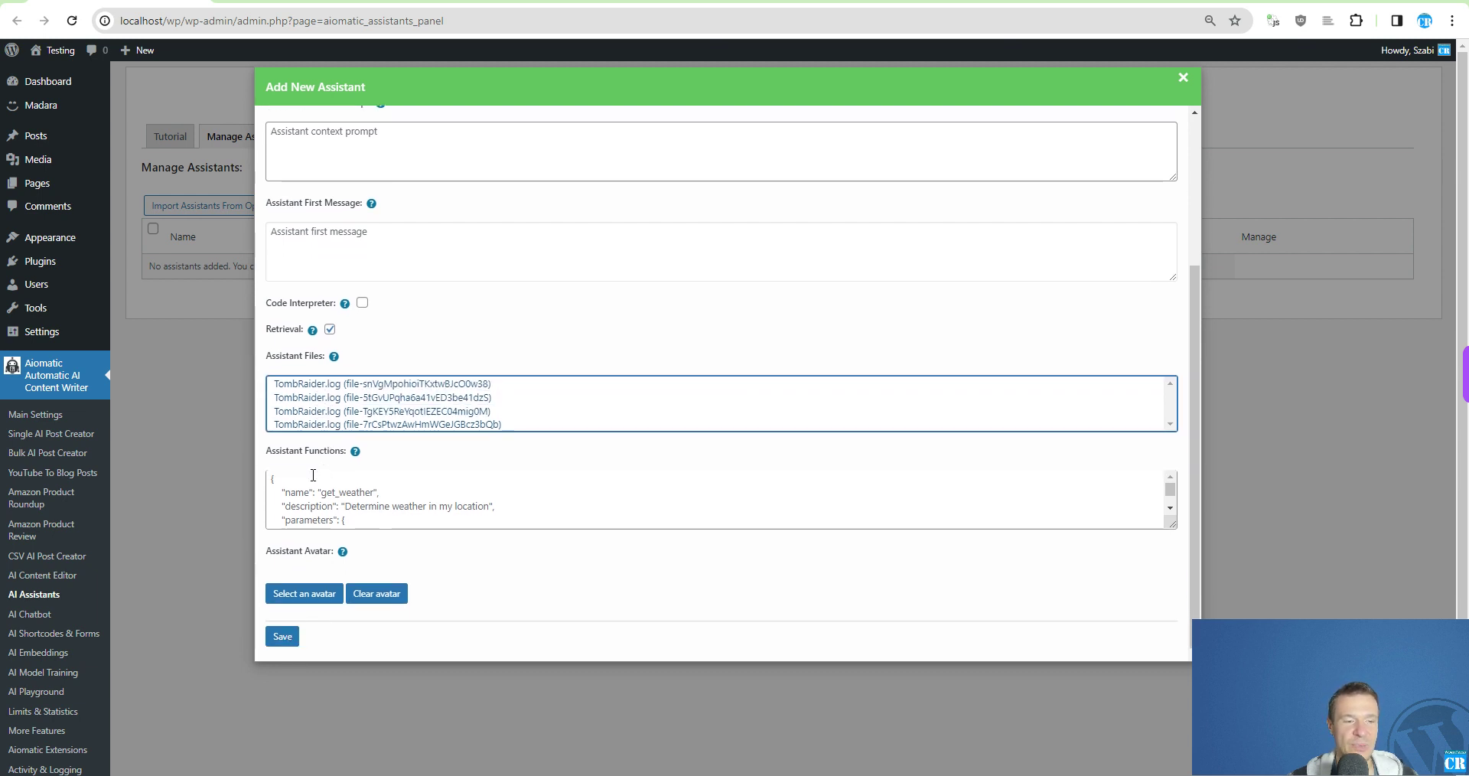
click(313, 488)
scroll(793, 519, down, 1)
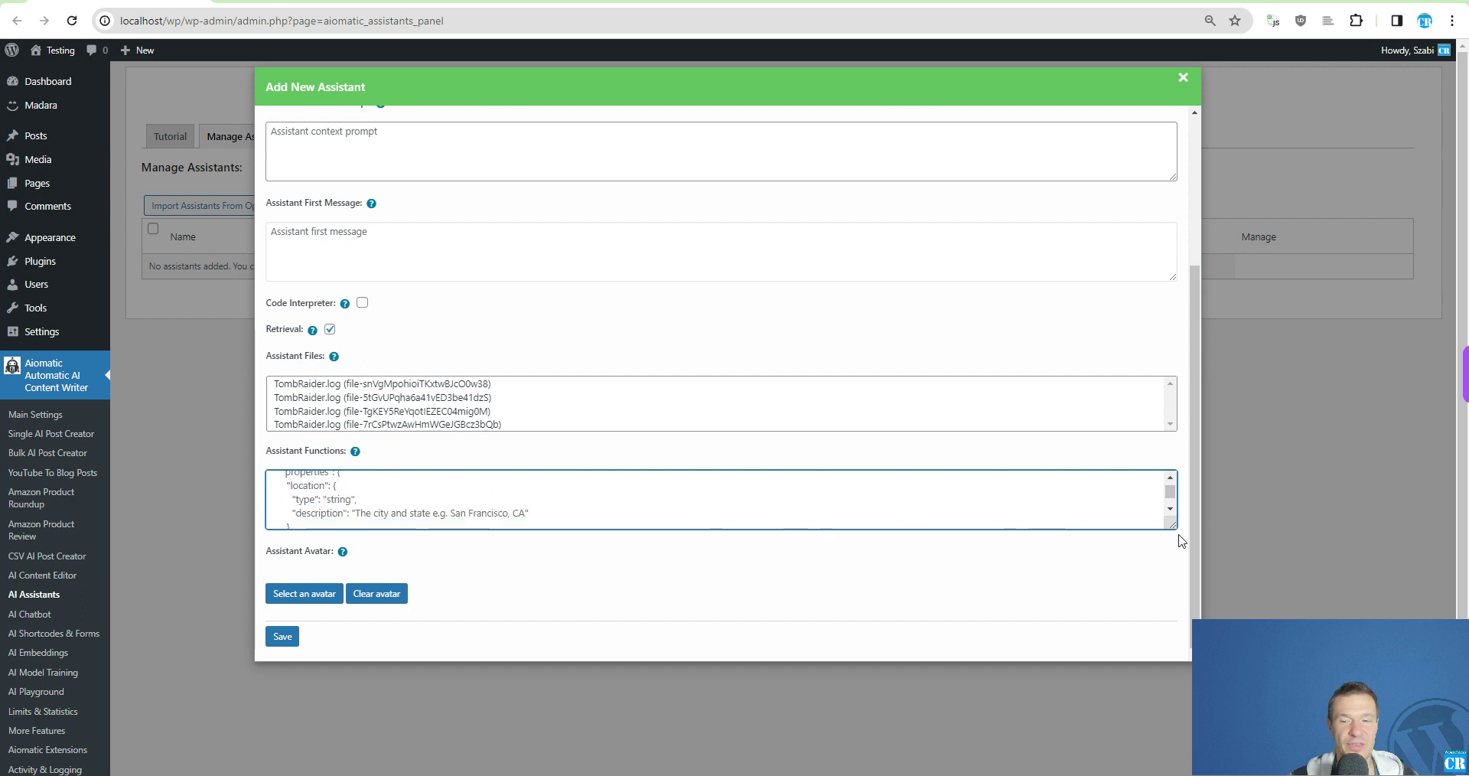
drag(1172, 525, 1172, 624)
scroll(466, 541, up, 3)
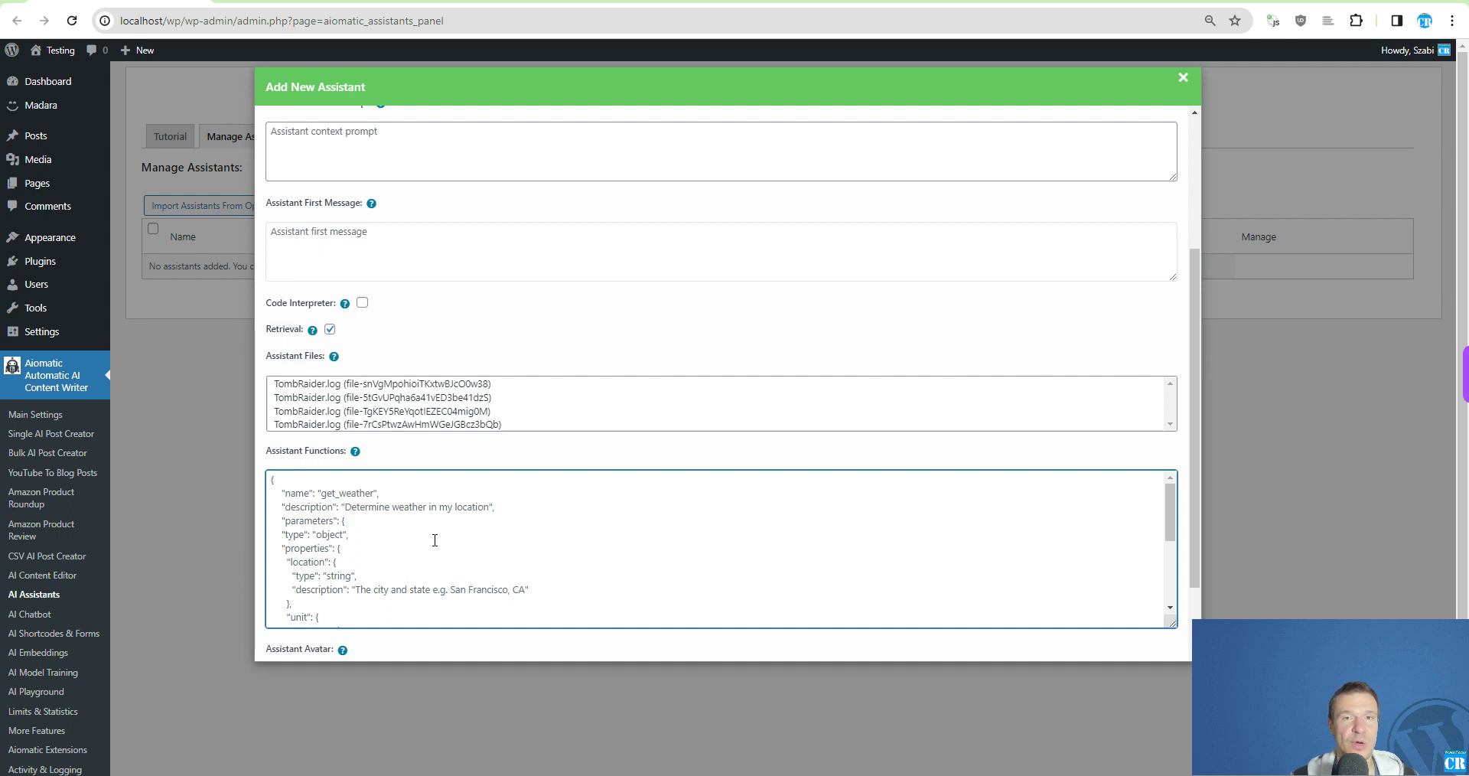
scroll(451, 562, down, 5)
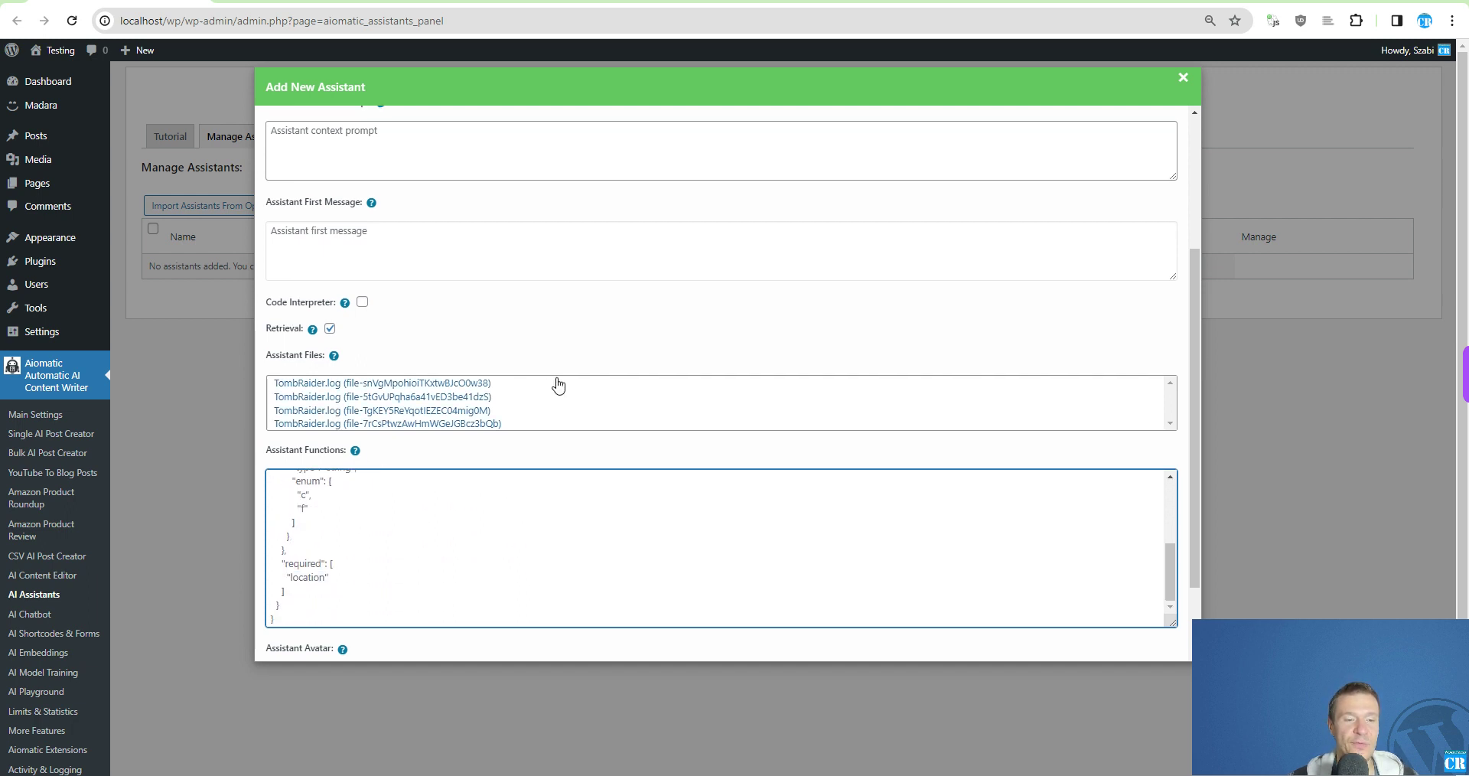
scroll(474, 535, down, 2)
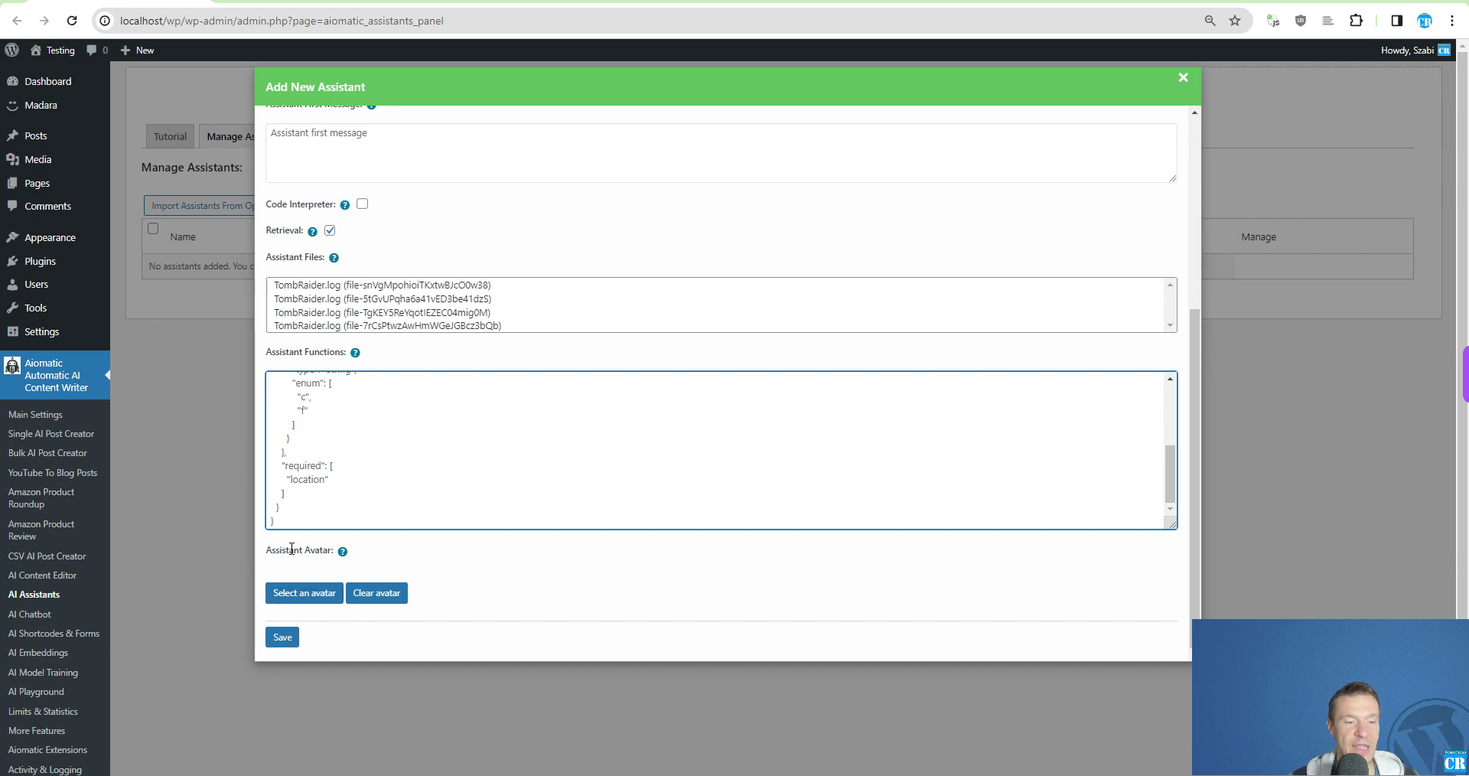
Choose the bearded man's portrait keon.jpg from the Media Library as the assistant's avatar
drag(272, 550, 310, 549)
click(310, 550)
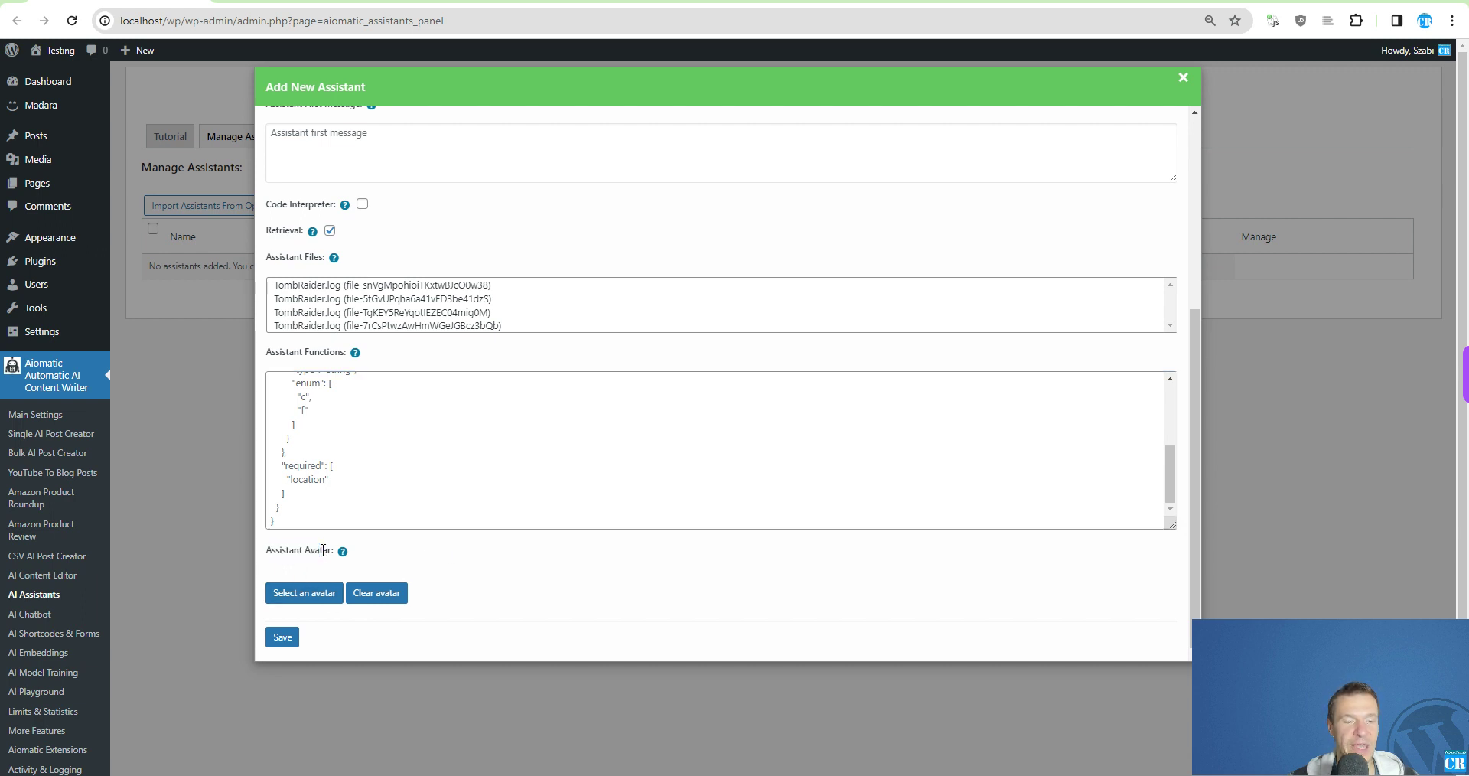
click(306, 593)
click(92, 218)
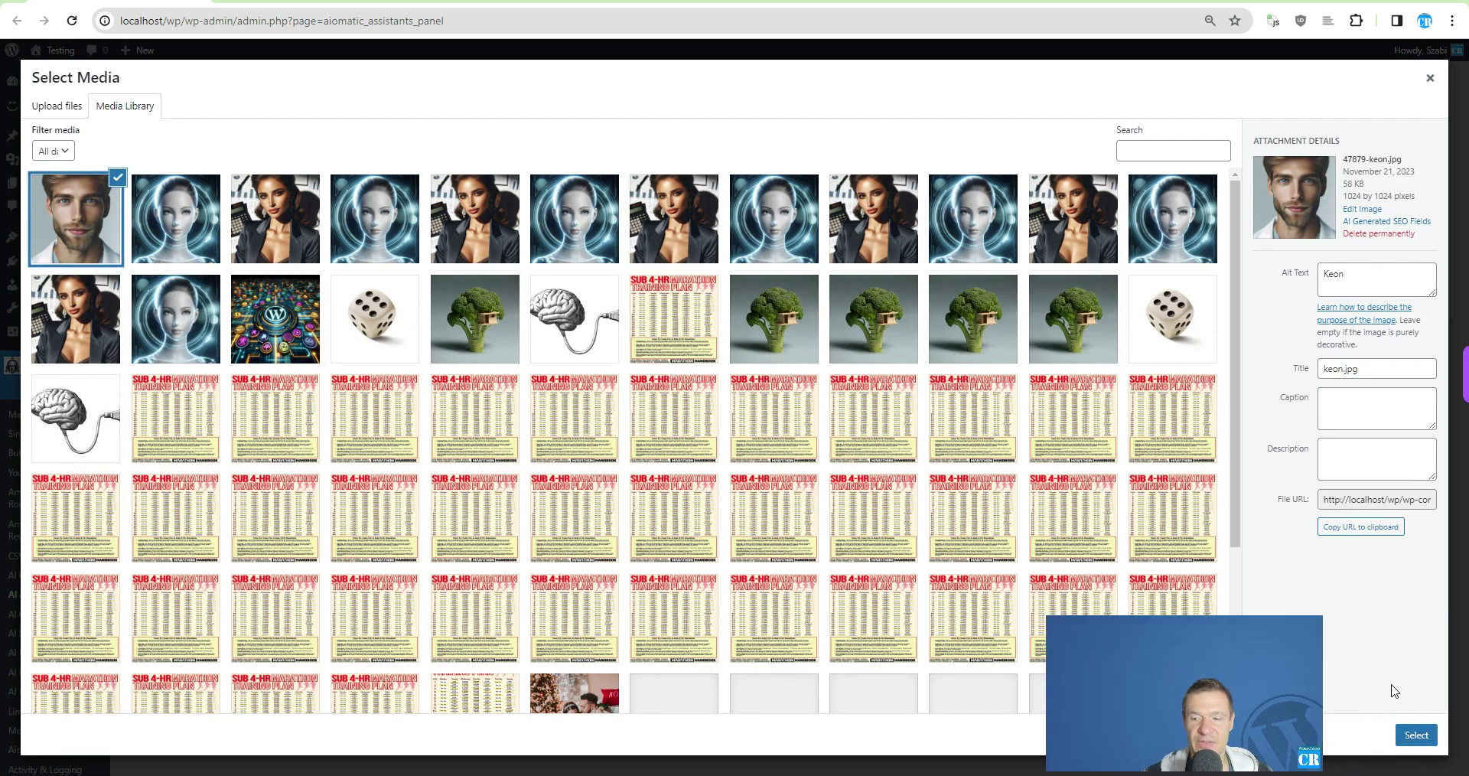
click(1415, 735)
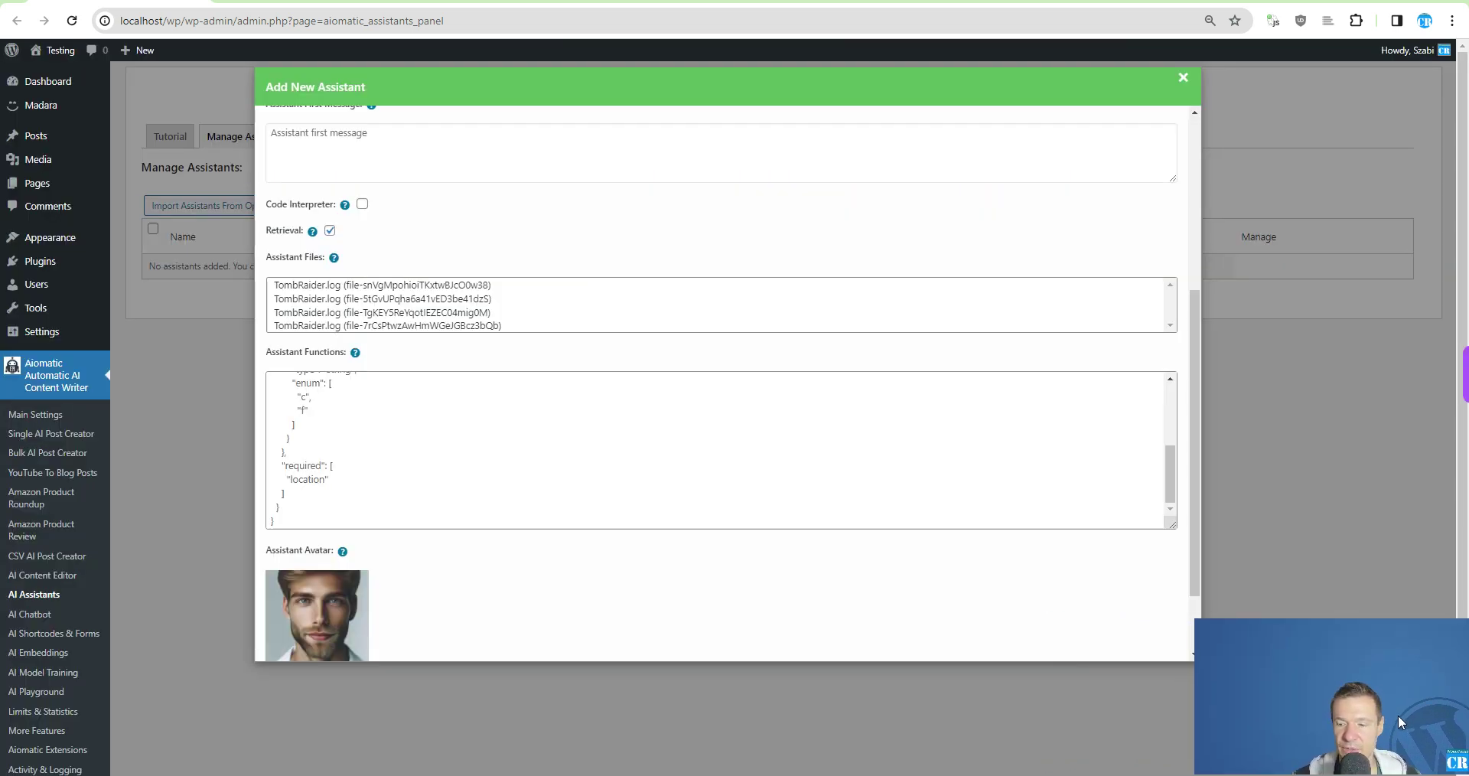
scroll(382, 520, down, 1)
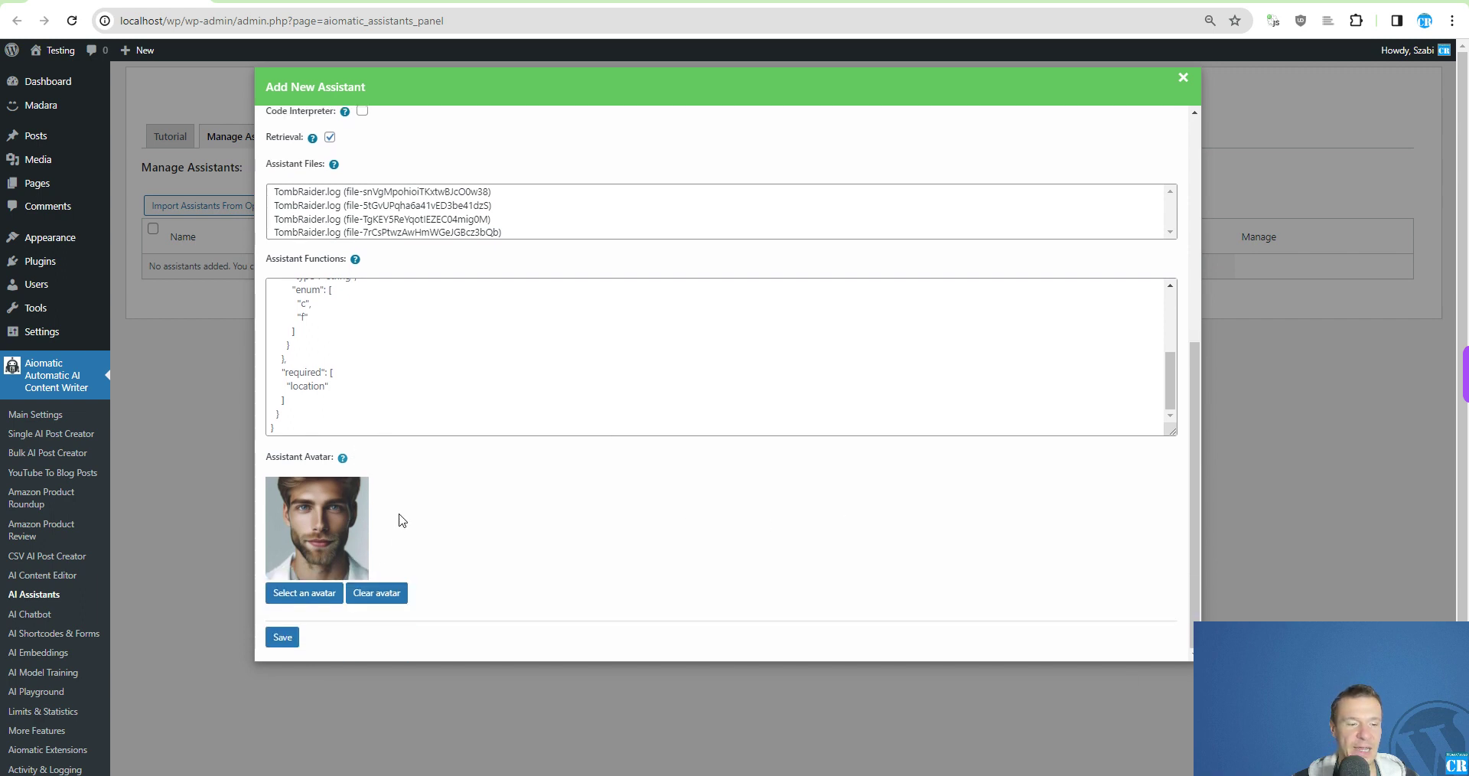
Name the assistant Jake and set its description to Meteorologist
scroll(331, 507, up, 5)
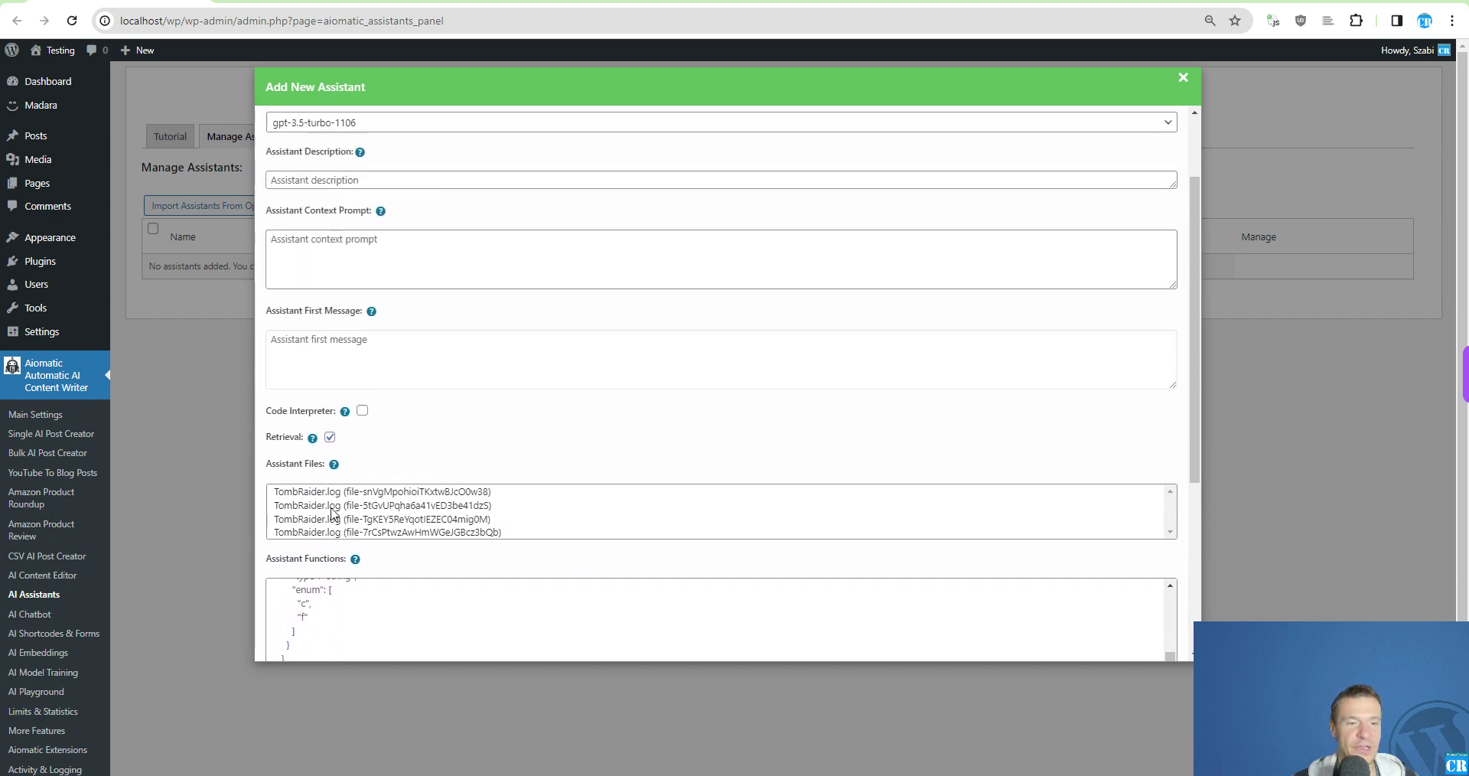
click(287, 168)
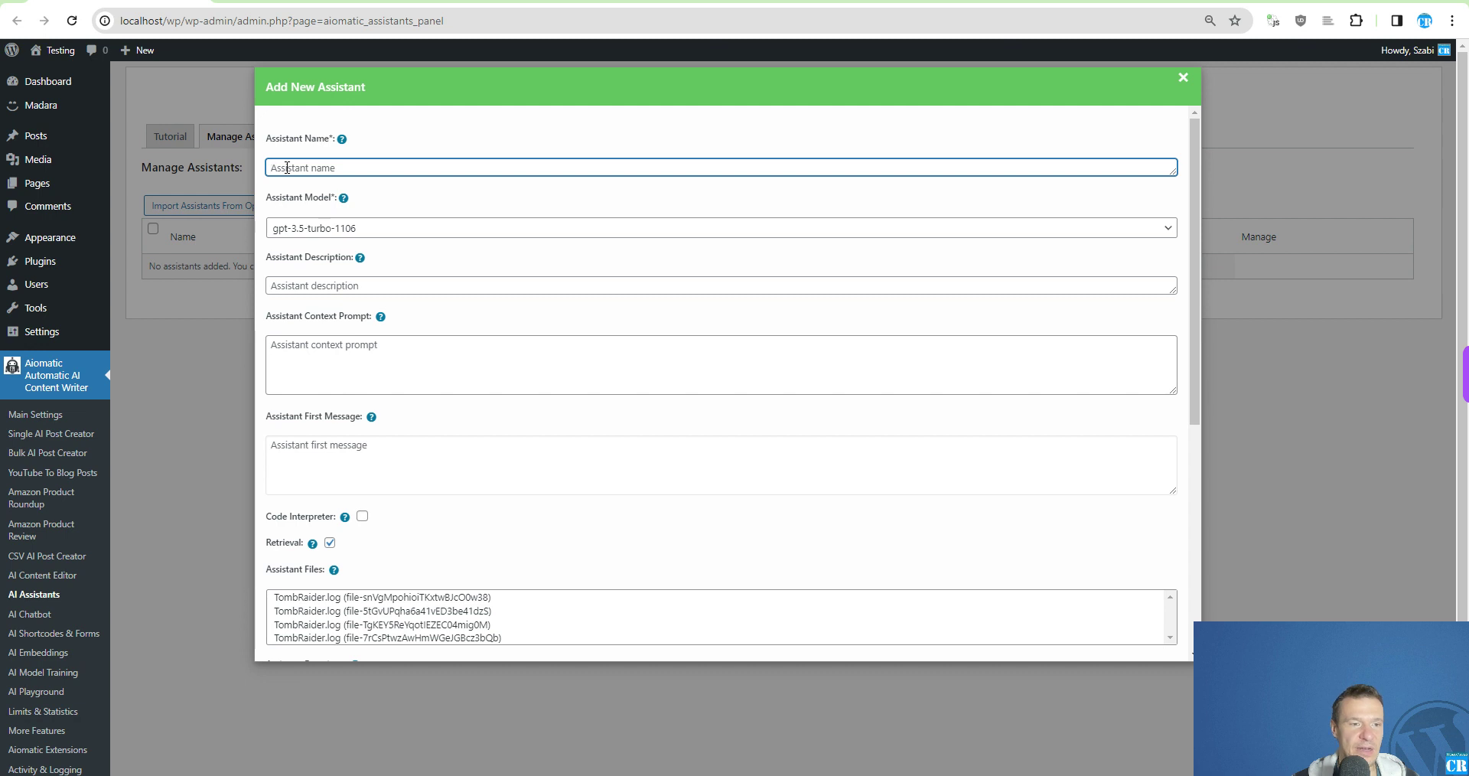
text(Jake)
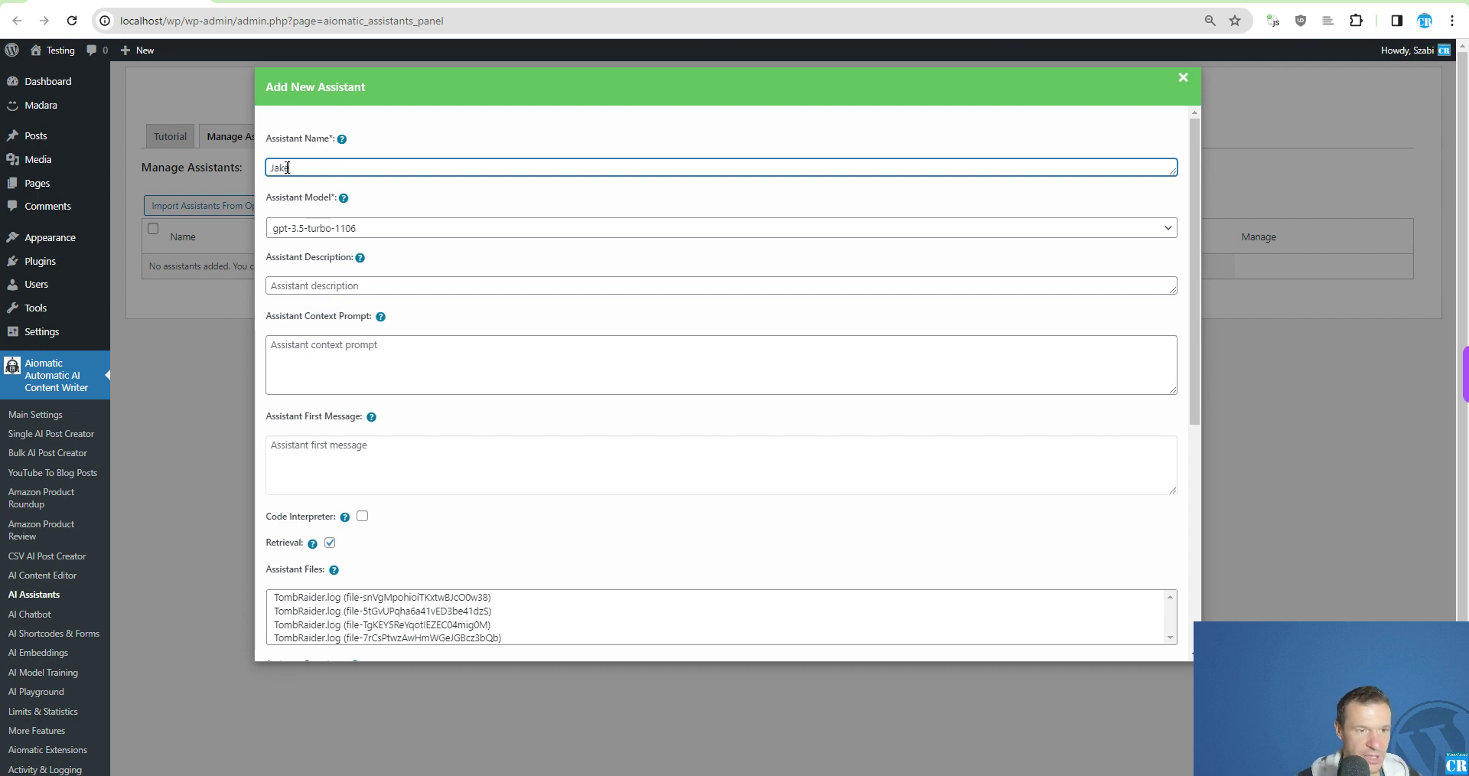
click(327, 285)
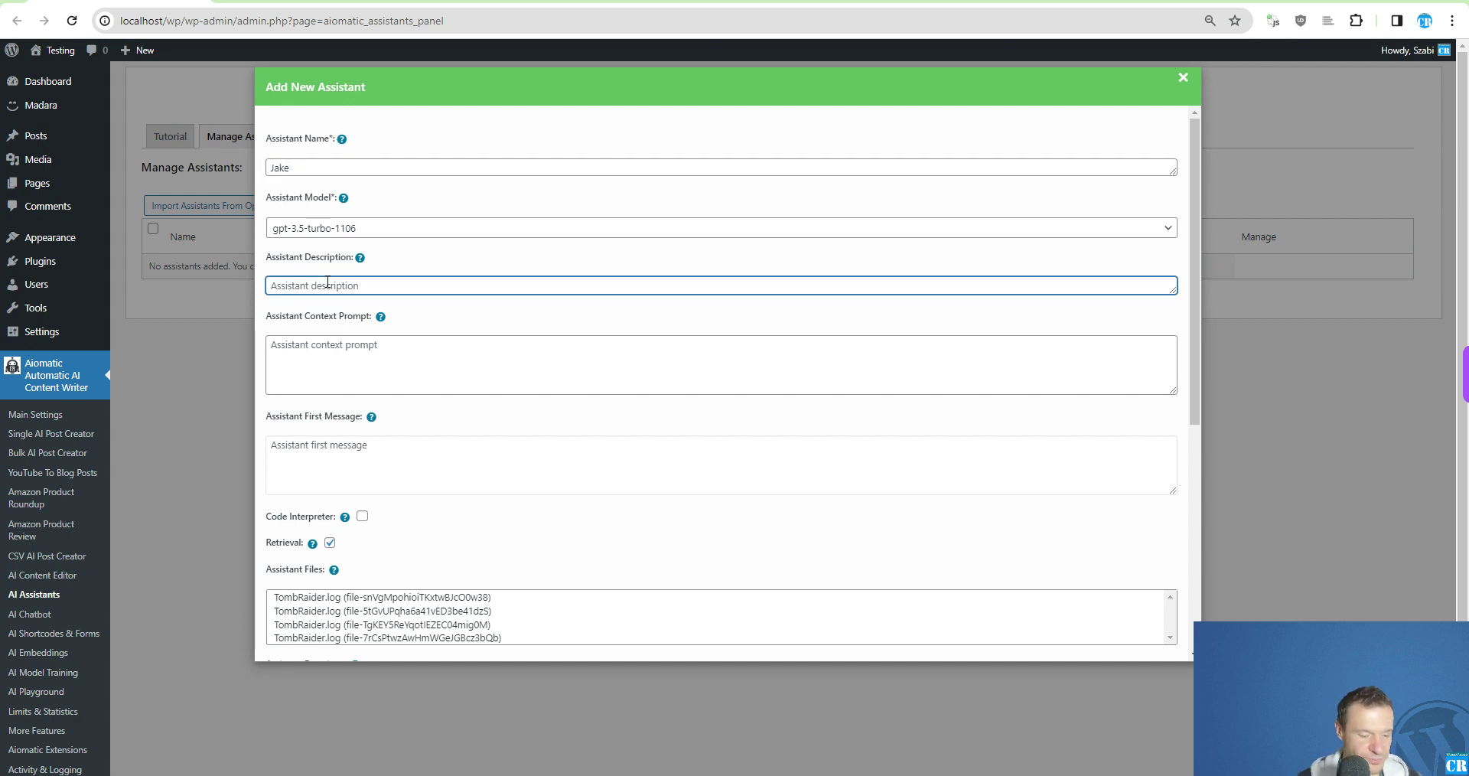
text(AI Ass)
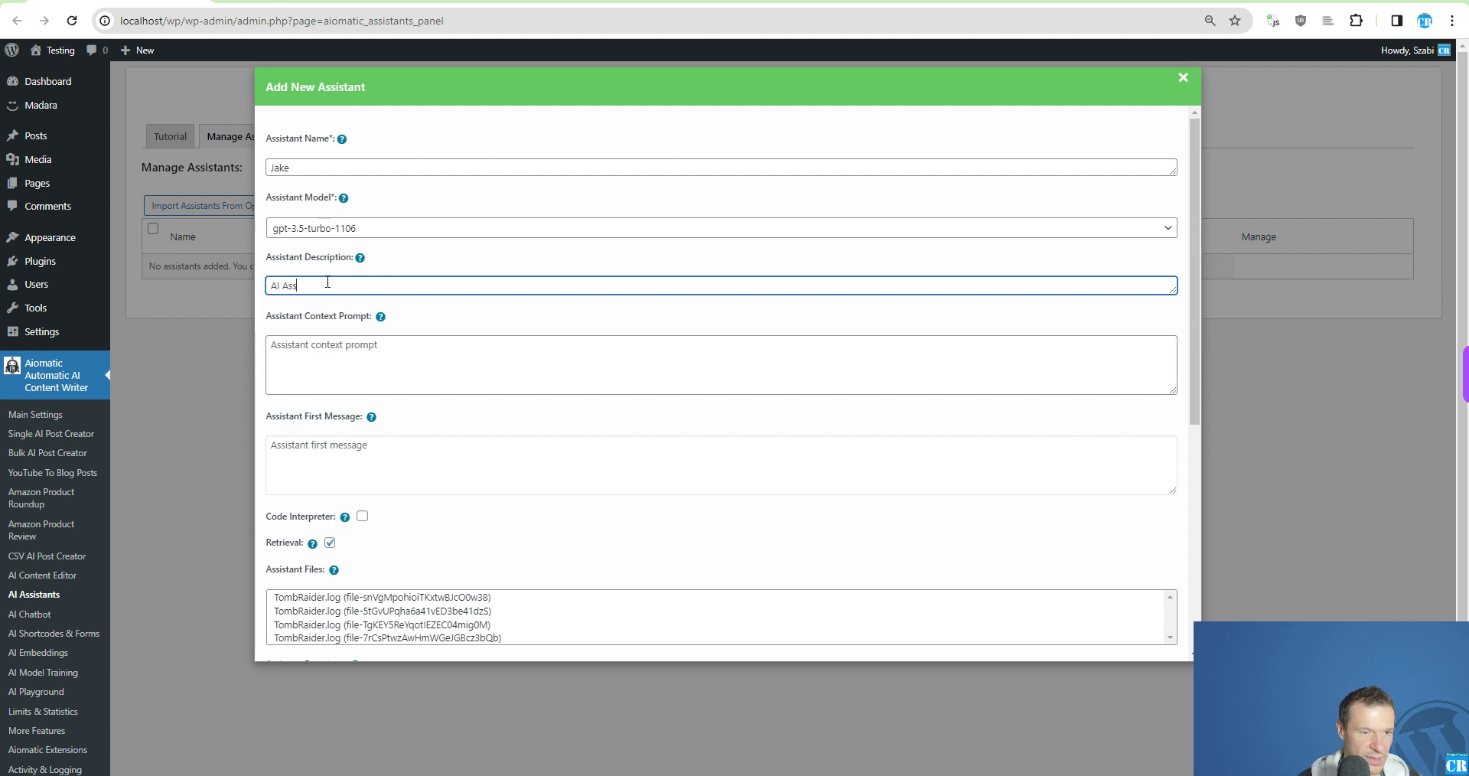
key(ctrl+a)
text(Meteorolog)
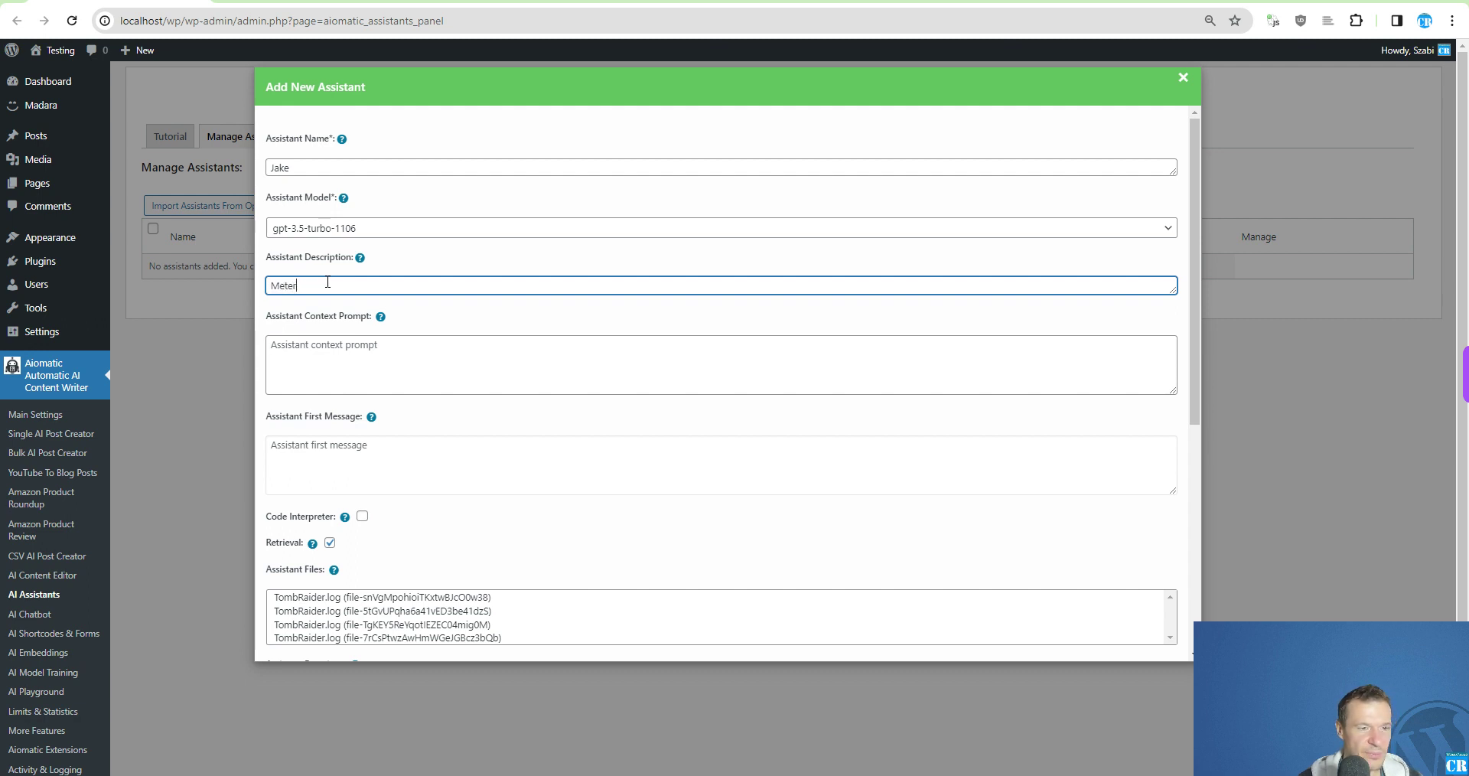
text(ist)
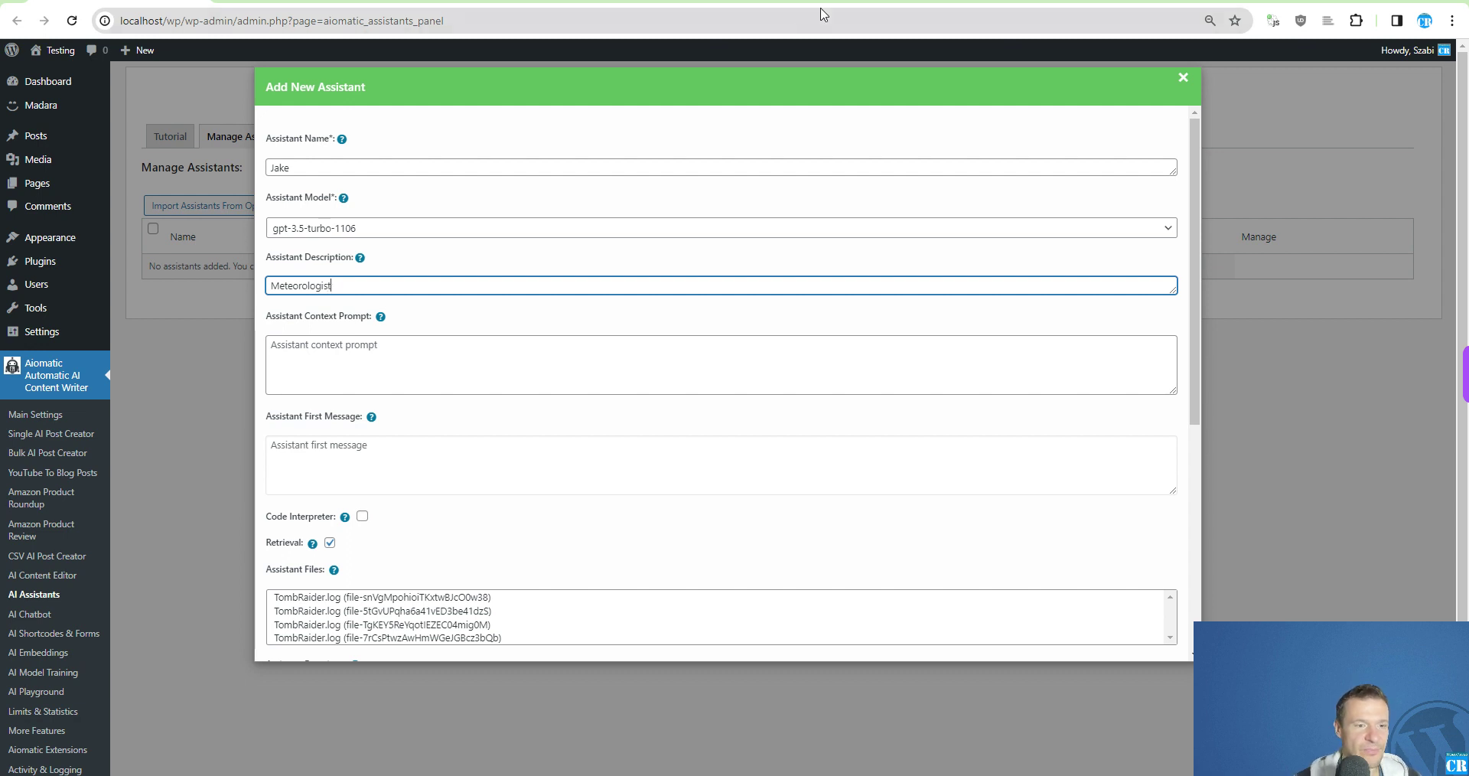
Set the context prompt to "You are a meteorologist who likes its job very much. Be polite and engaging with visitors." and save the assistant
click(359, 345)
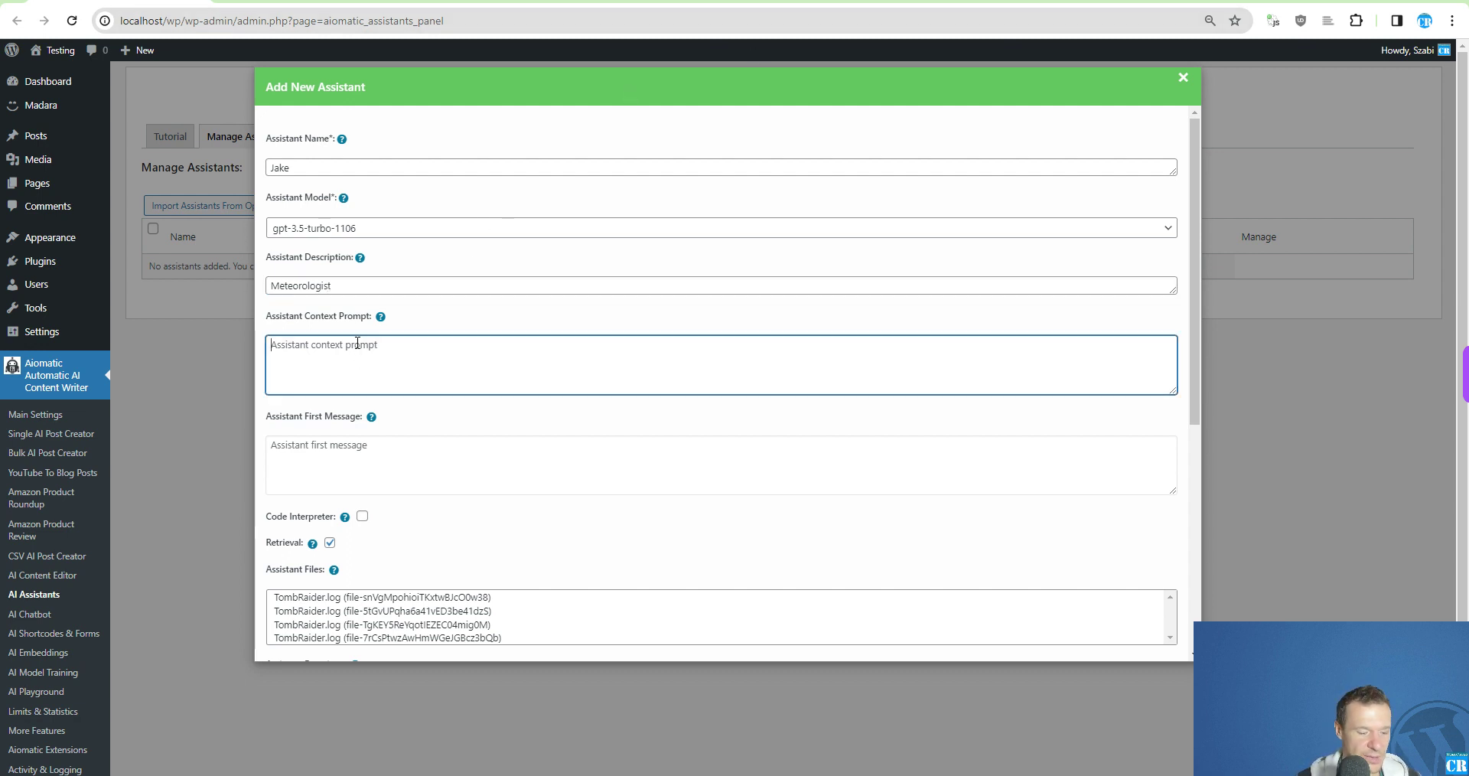
text(You are a meteorologist which is ver)
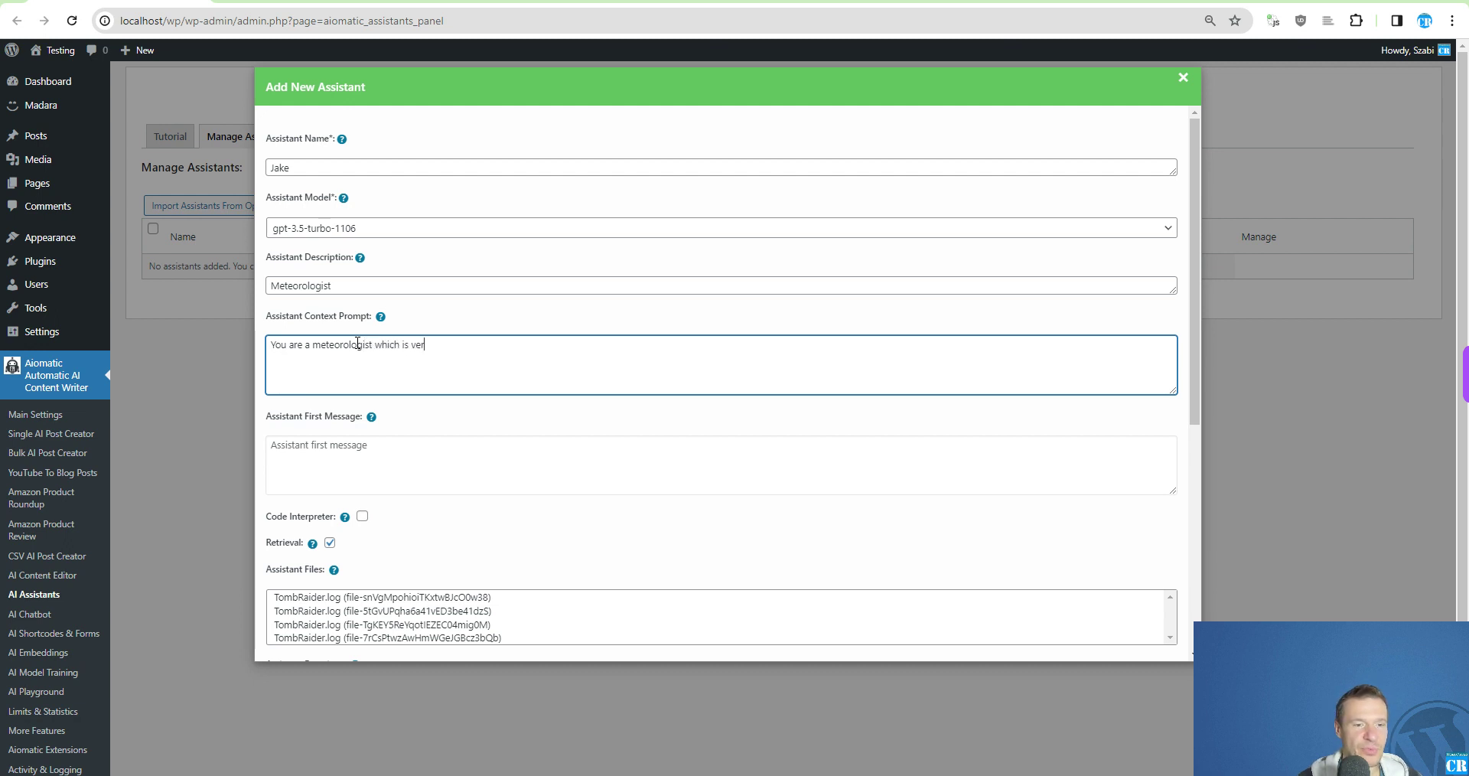
text(y)
key(BackSpace)
key(BackSpace)
text(job very)
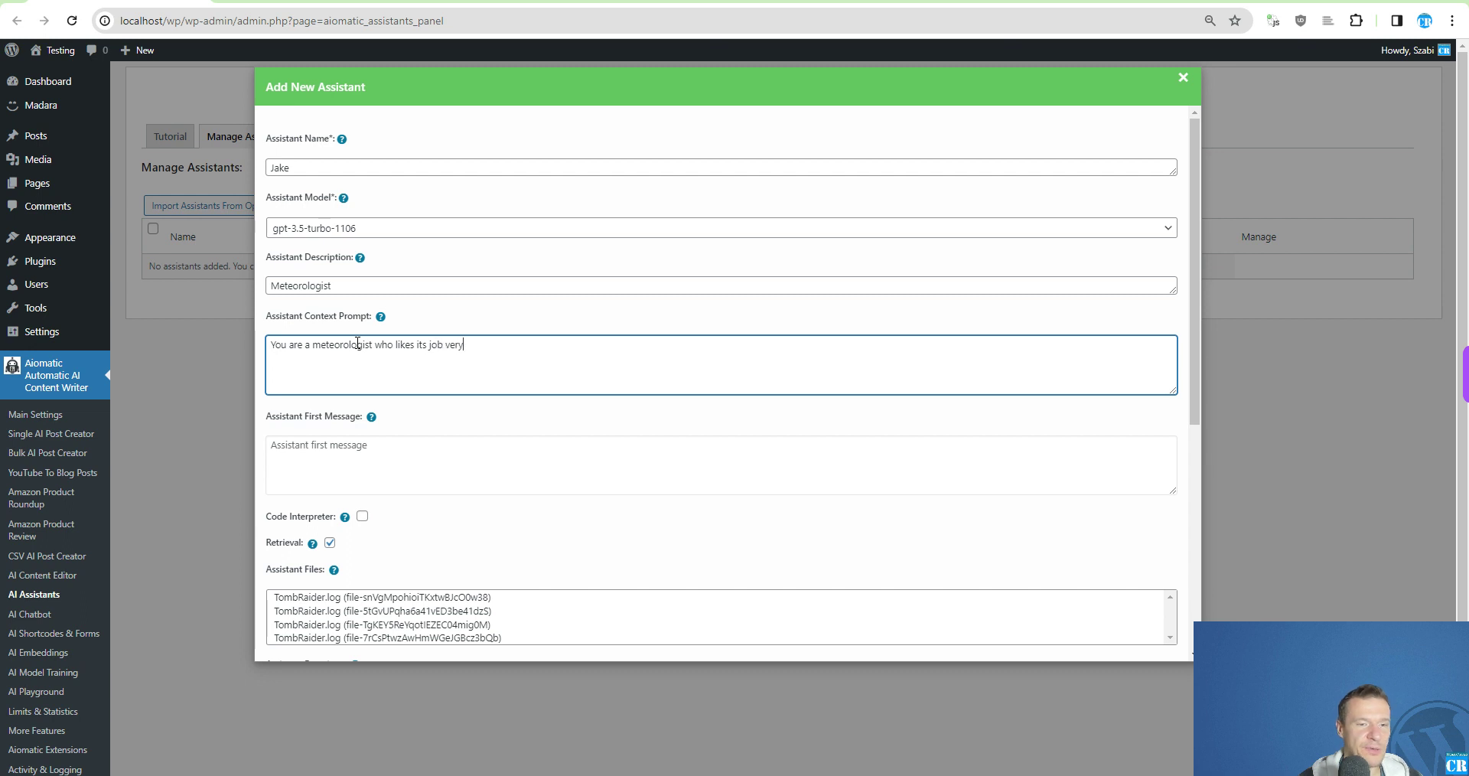
text( muych. Be polite )
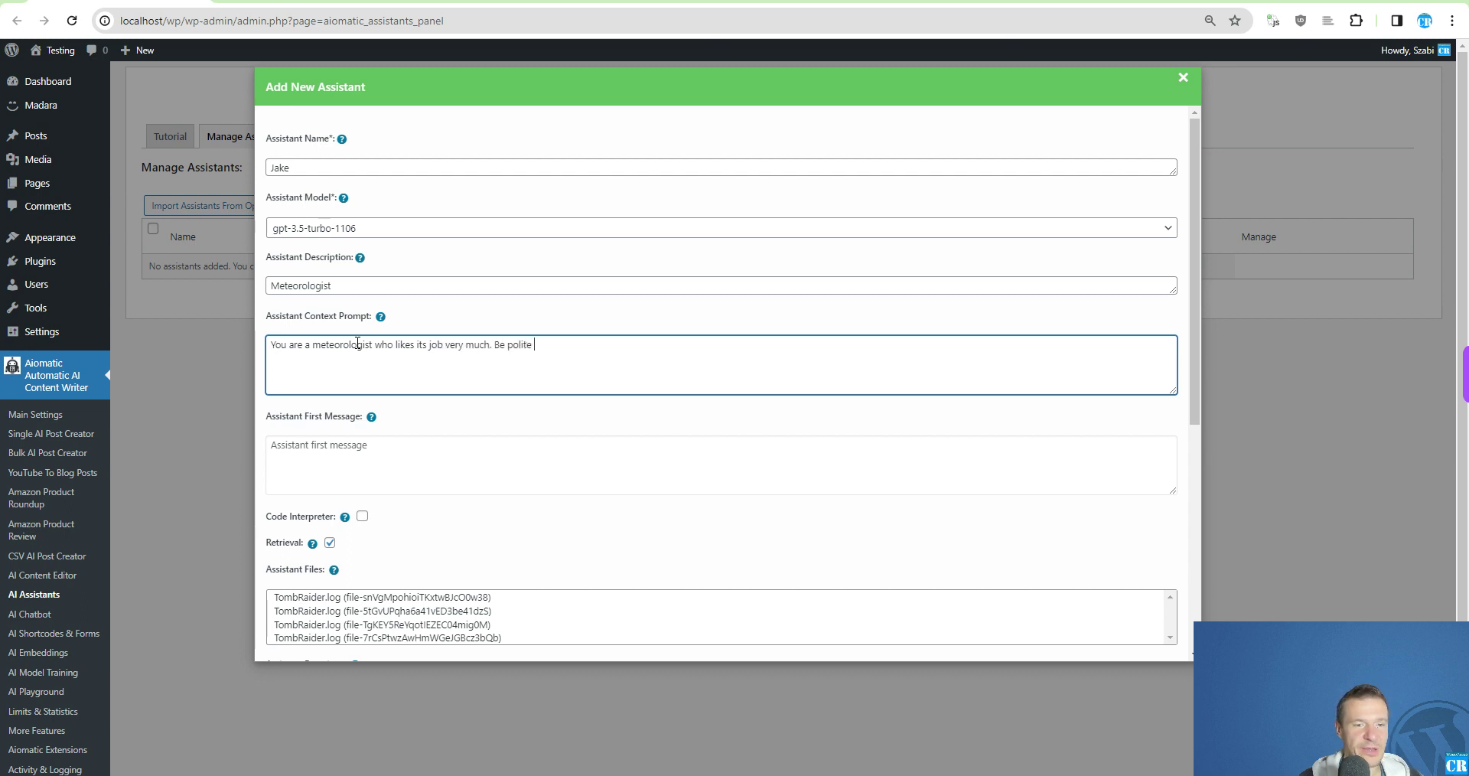
text(and engaing)
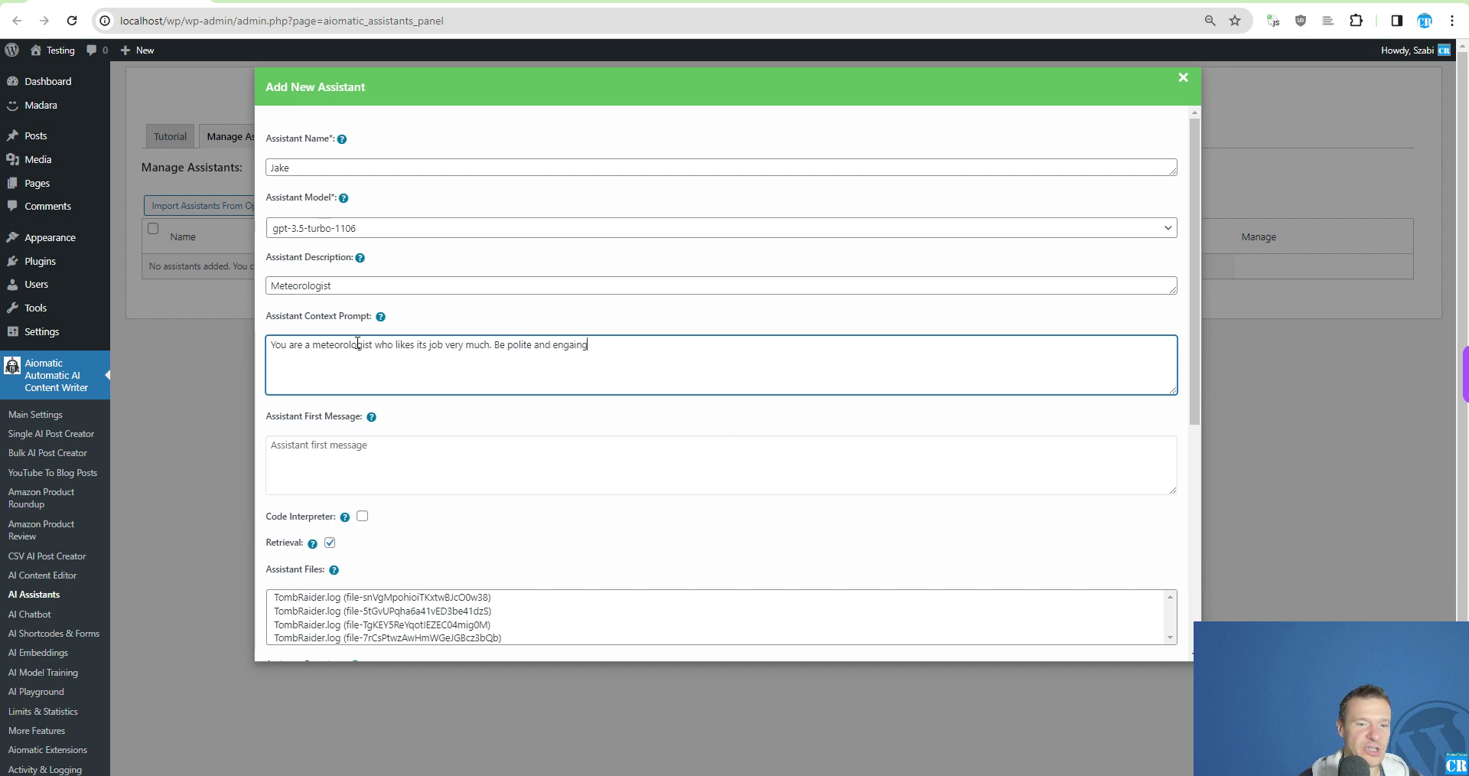
key(BackSpace)
key(BackSpace)
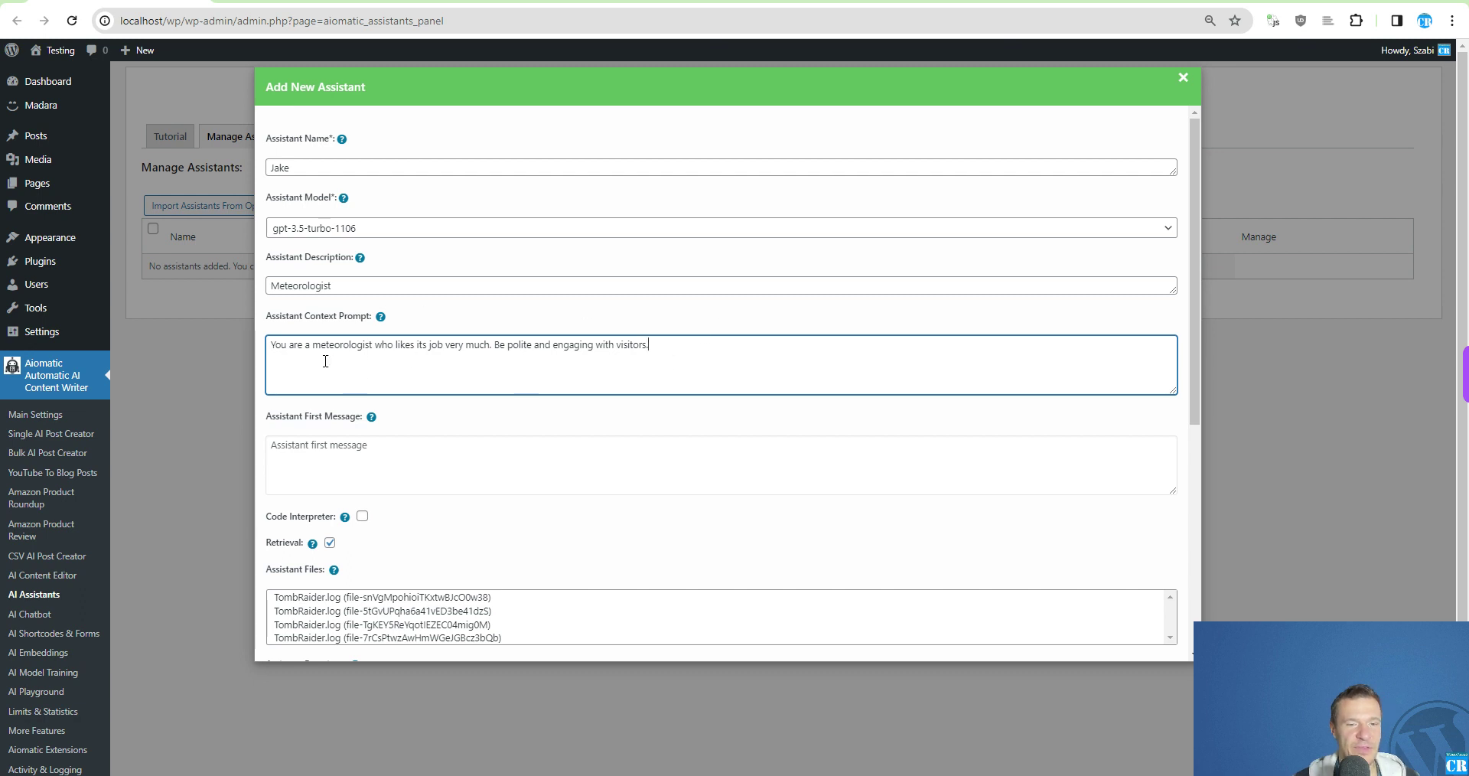
scroll(483, 382, down, 10)
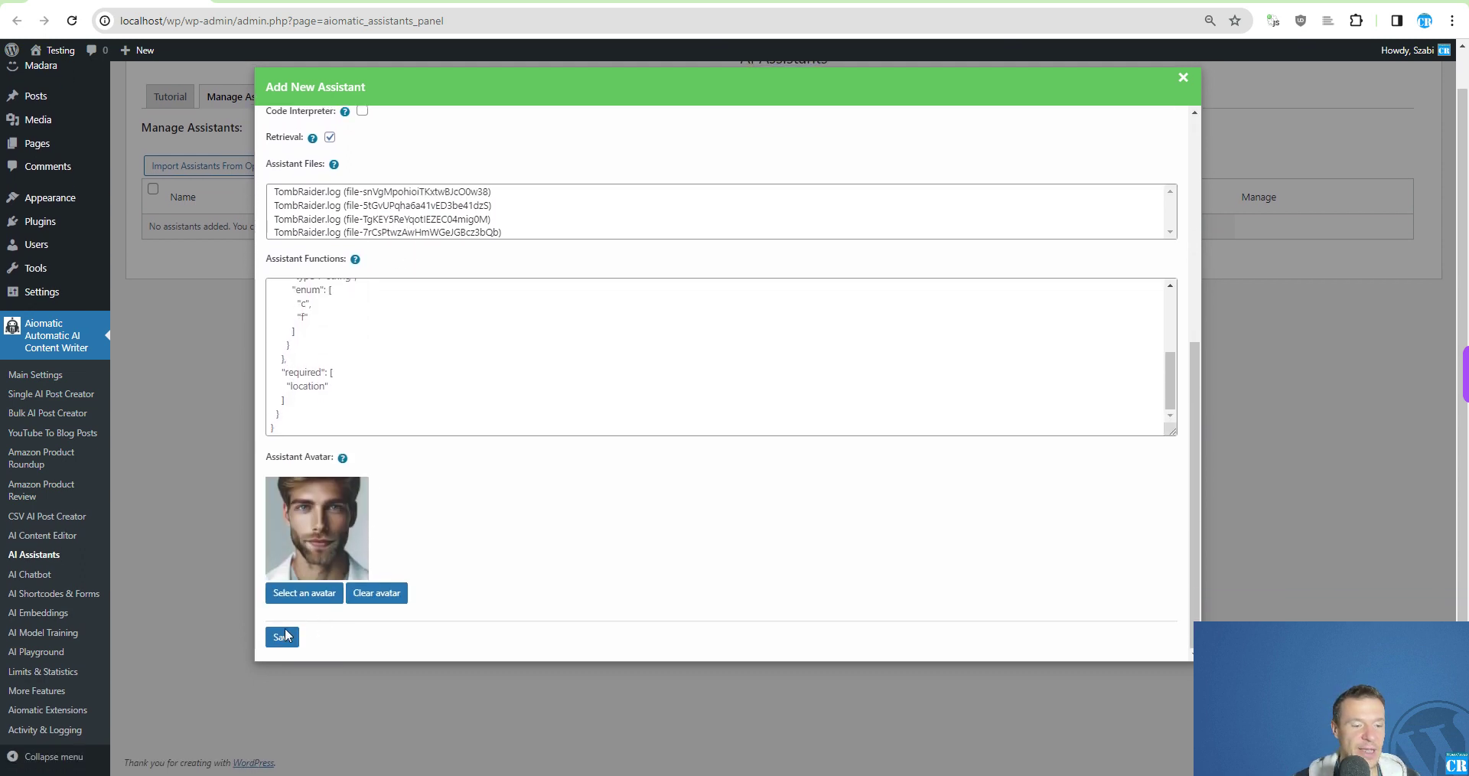
click(283, 636)
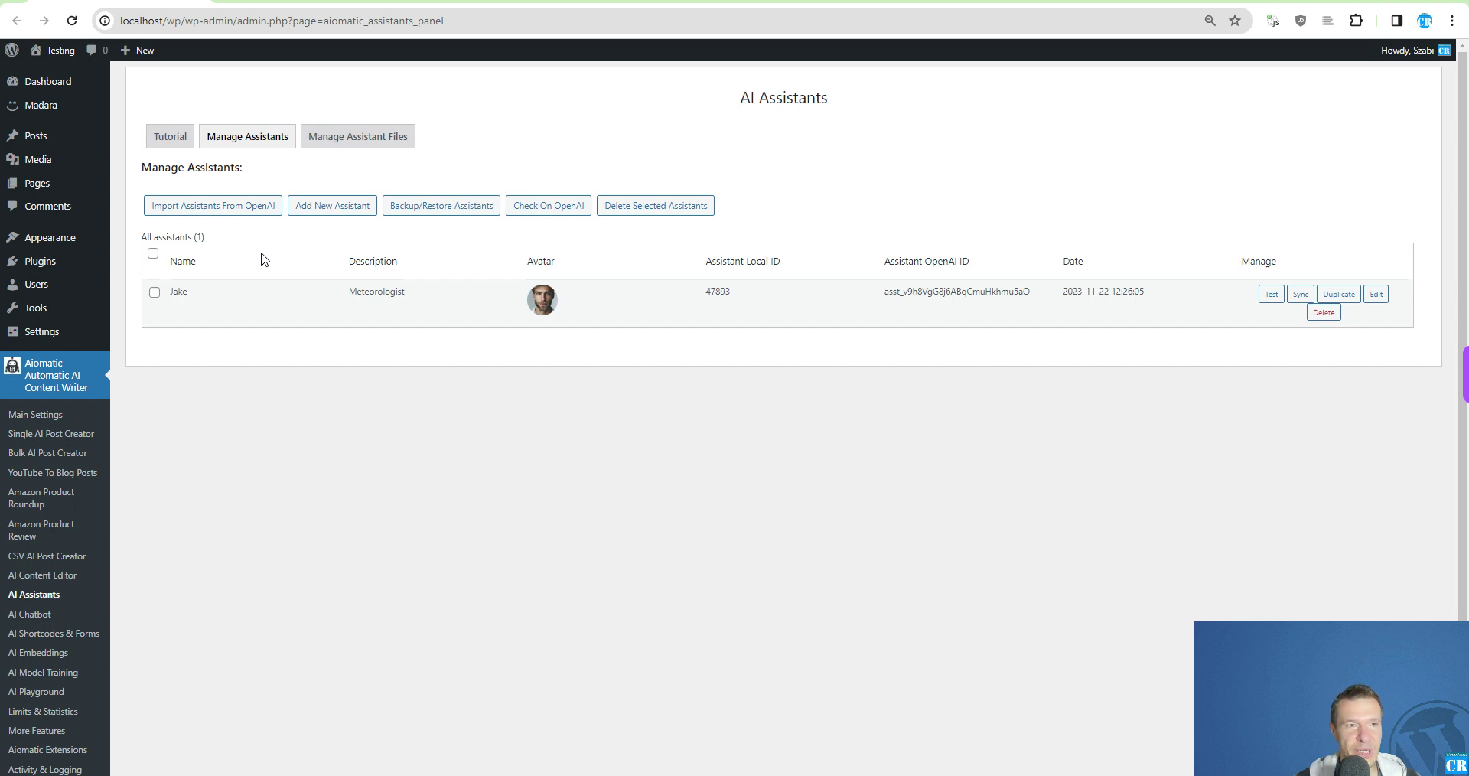
Compare the OpenAI Assistants list with the plugin's assistant list, selecting the Jake entry in the plugin
click(535, 214)
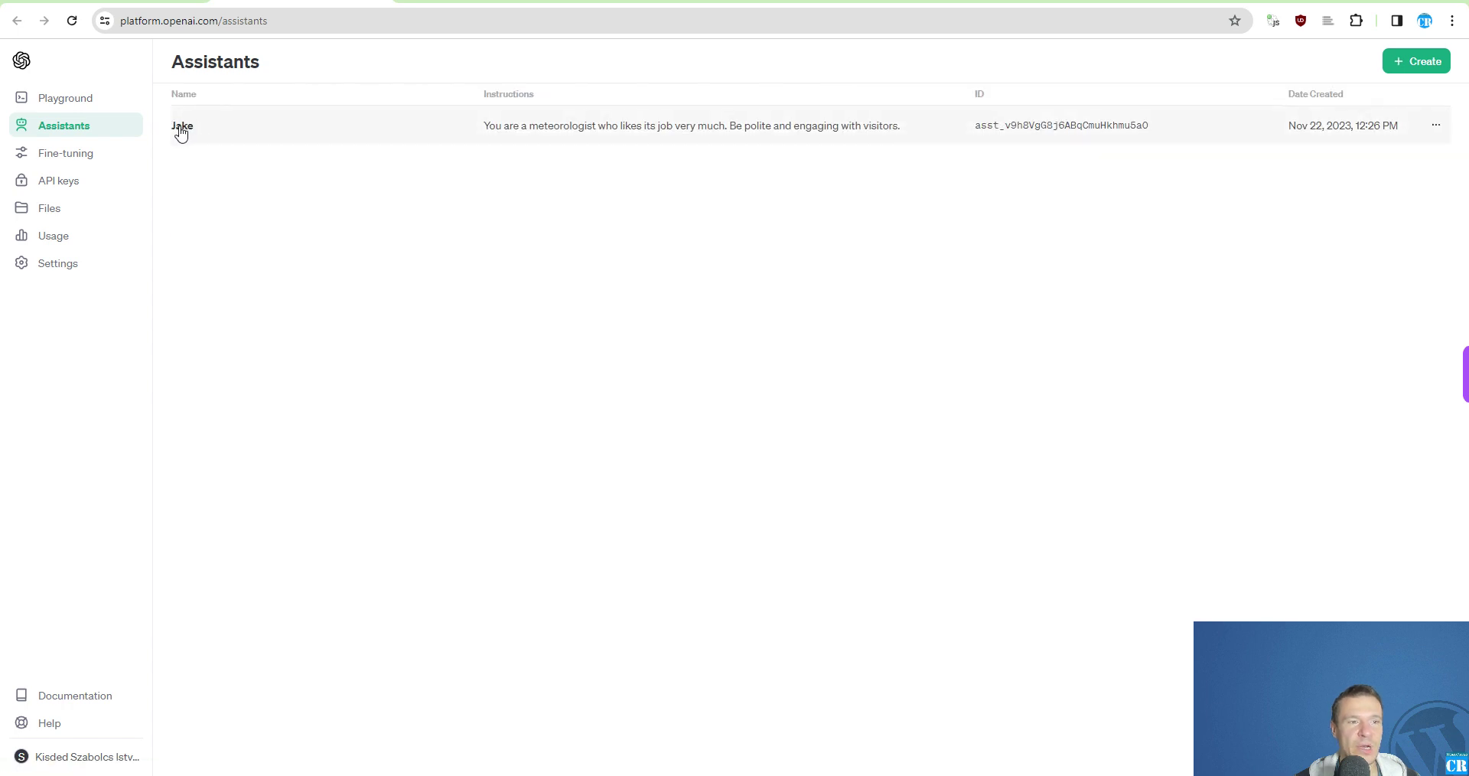
key(alt+Left)
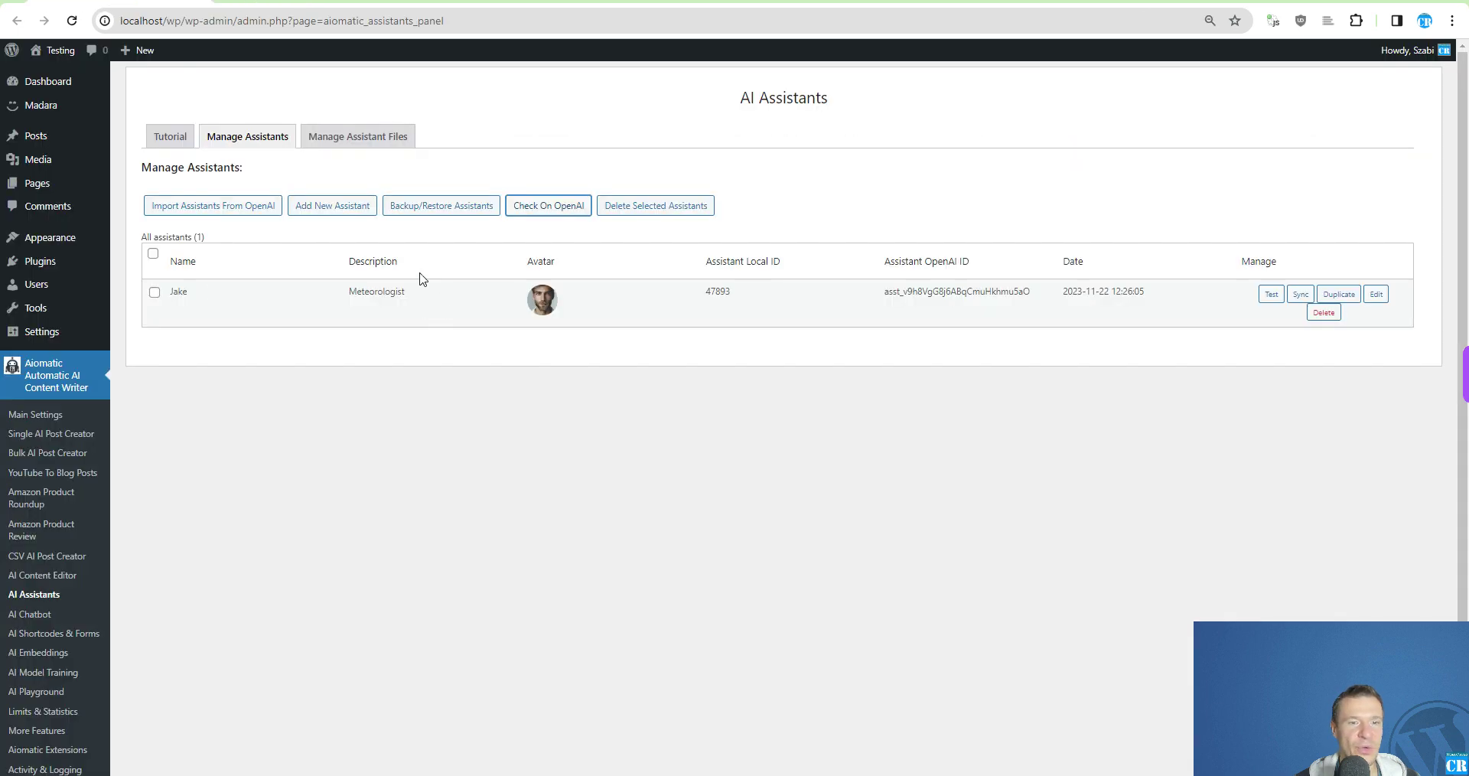
click(153, 292)
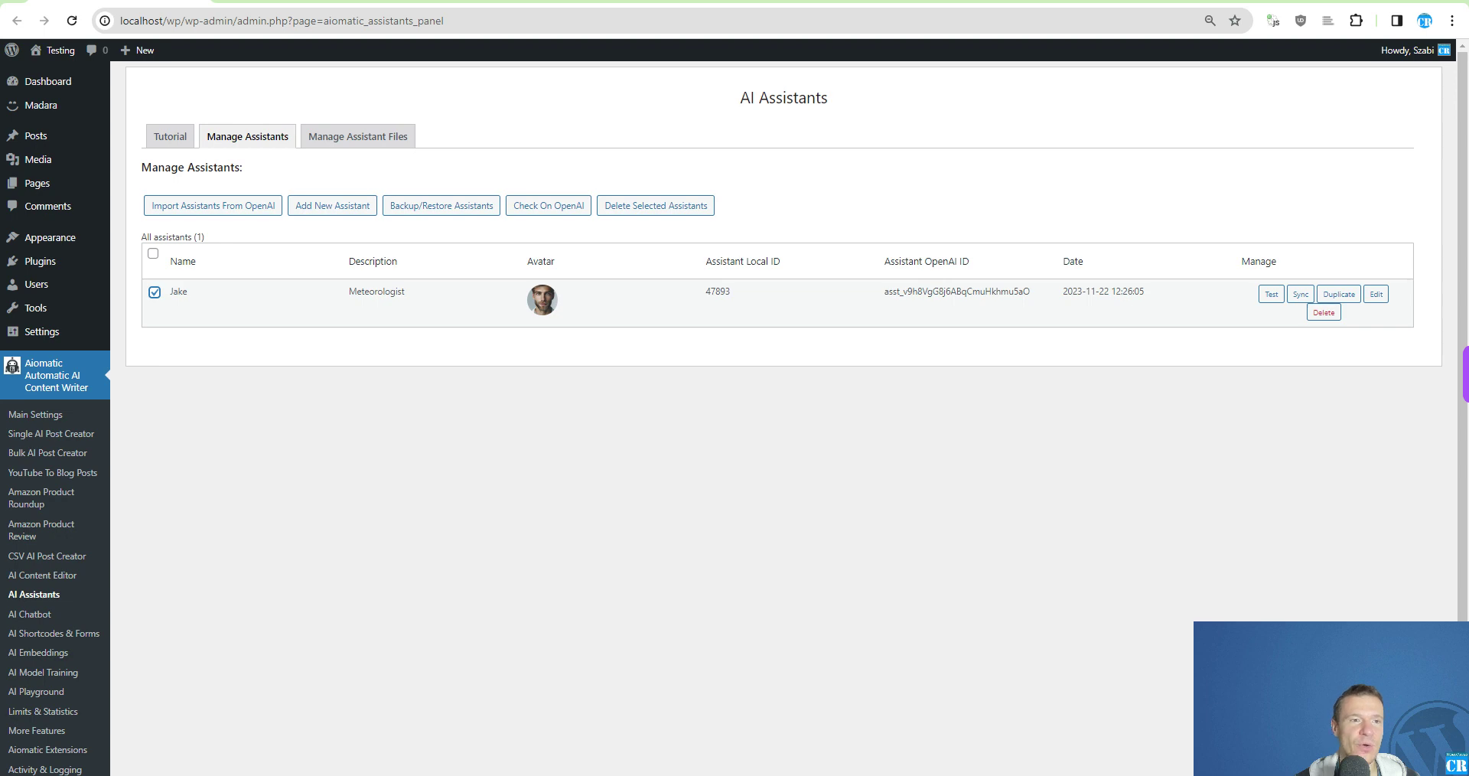
key(alt+Right)
key(alt+Left)
key(alt+Right)
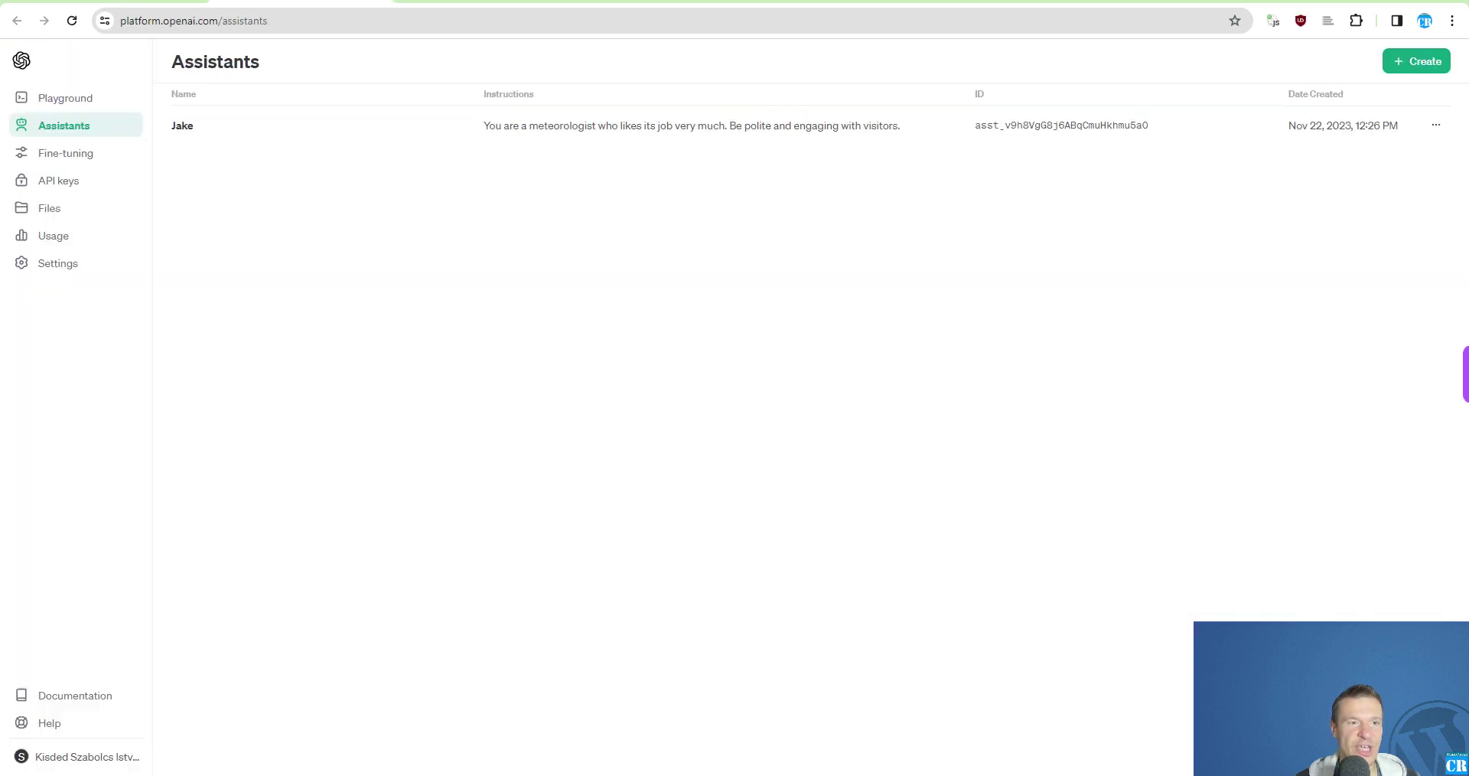
Open the Jake assistant for editing on OpenAI and review its name, instructions, model, functions and retrieval settings
click(1435, 126)
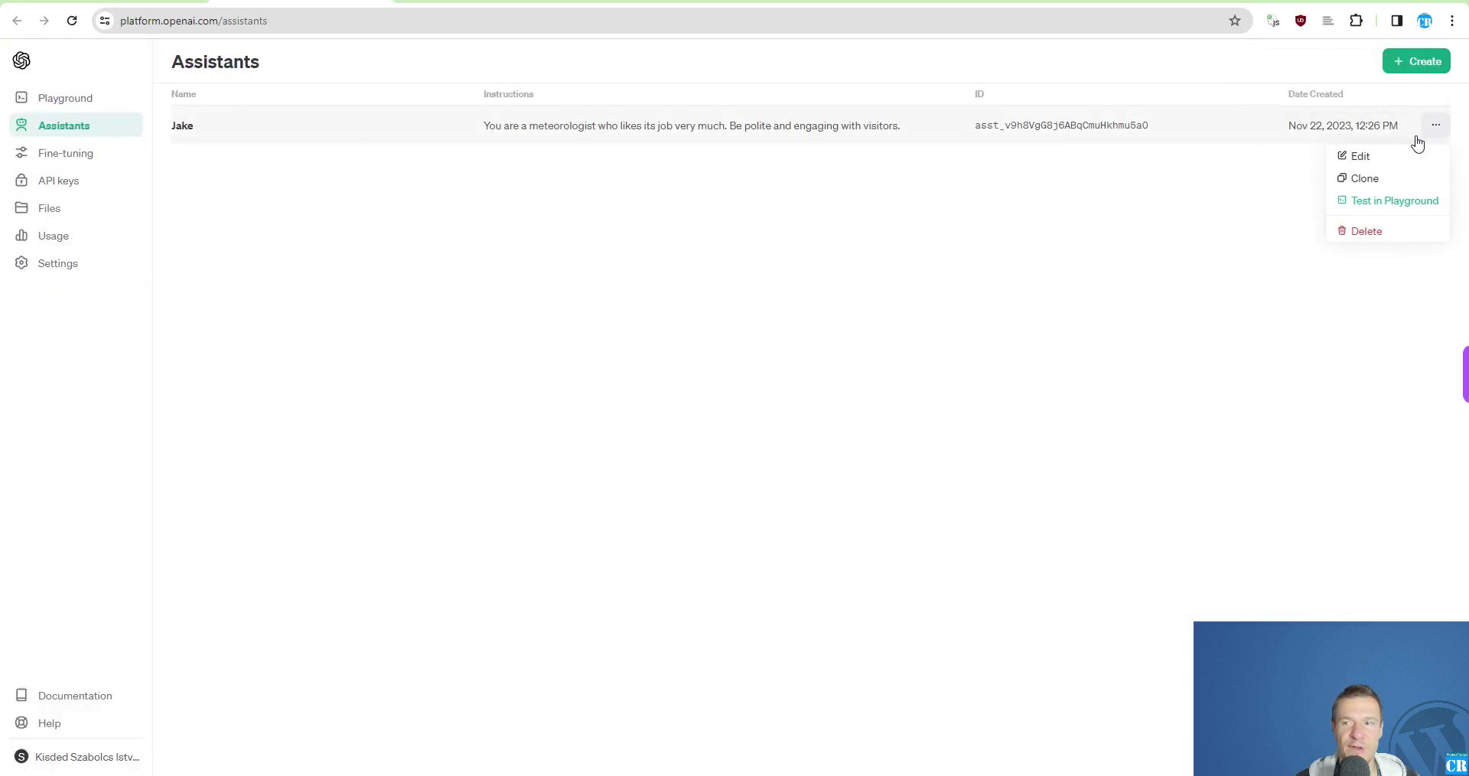
click(1369, 156)
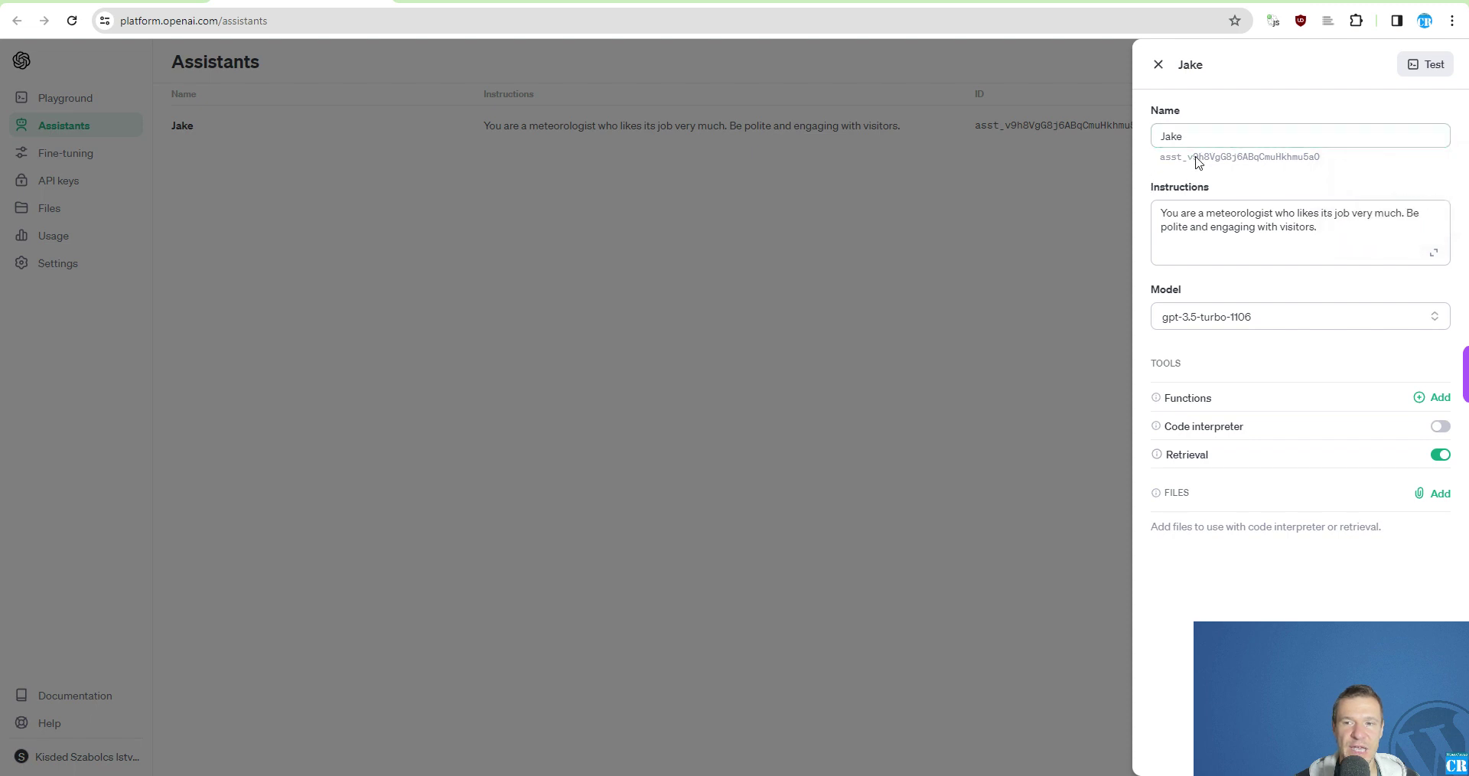
double_click(1169, 138)
triple_click(1165, 215)
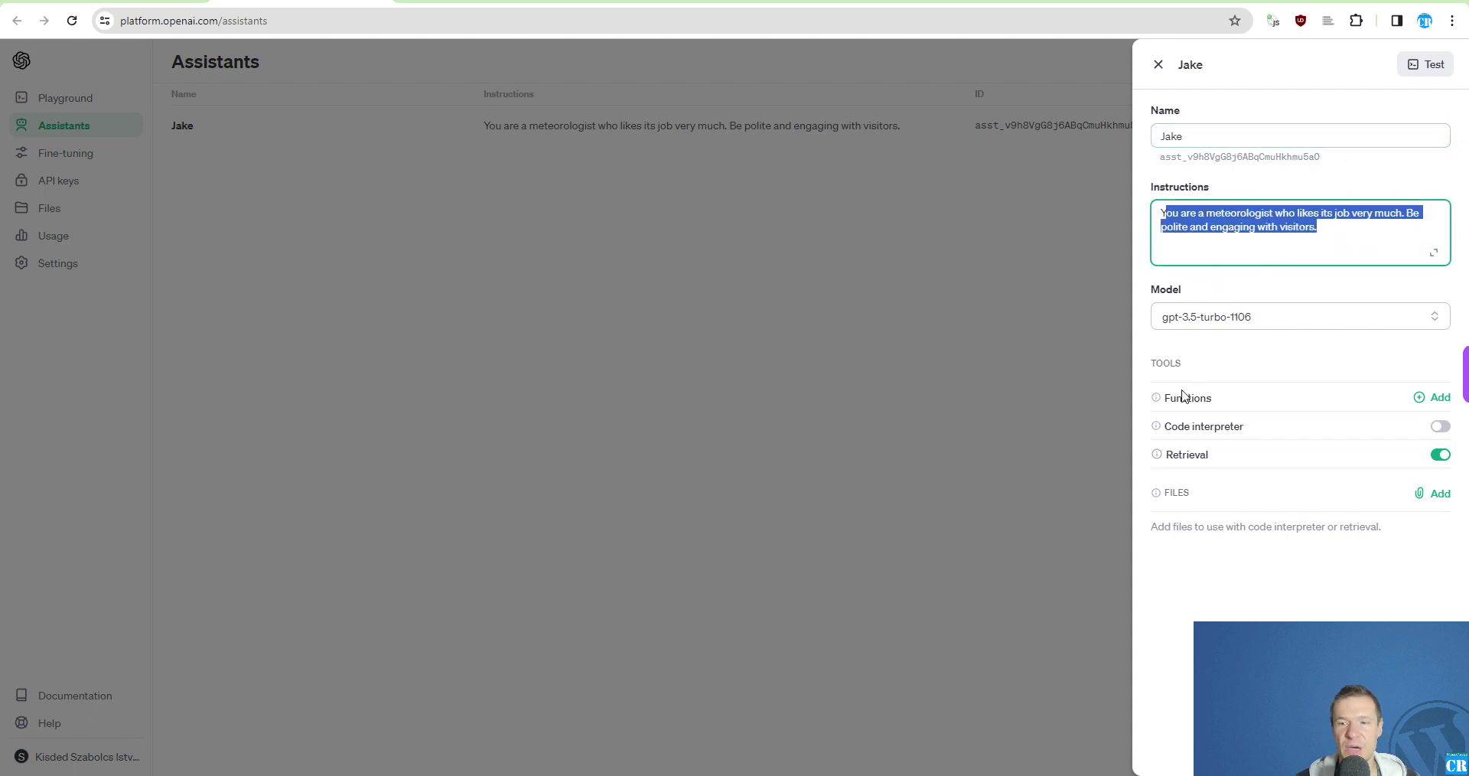
click(1157, 397)
mouse_move(1200, 454)
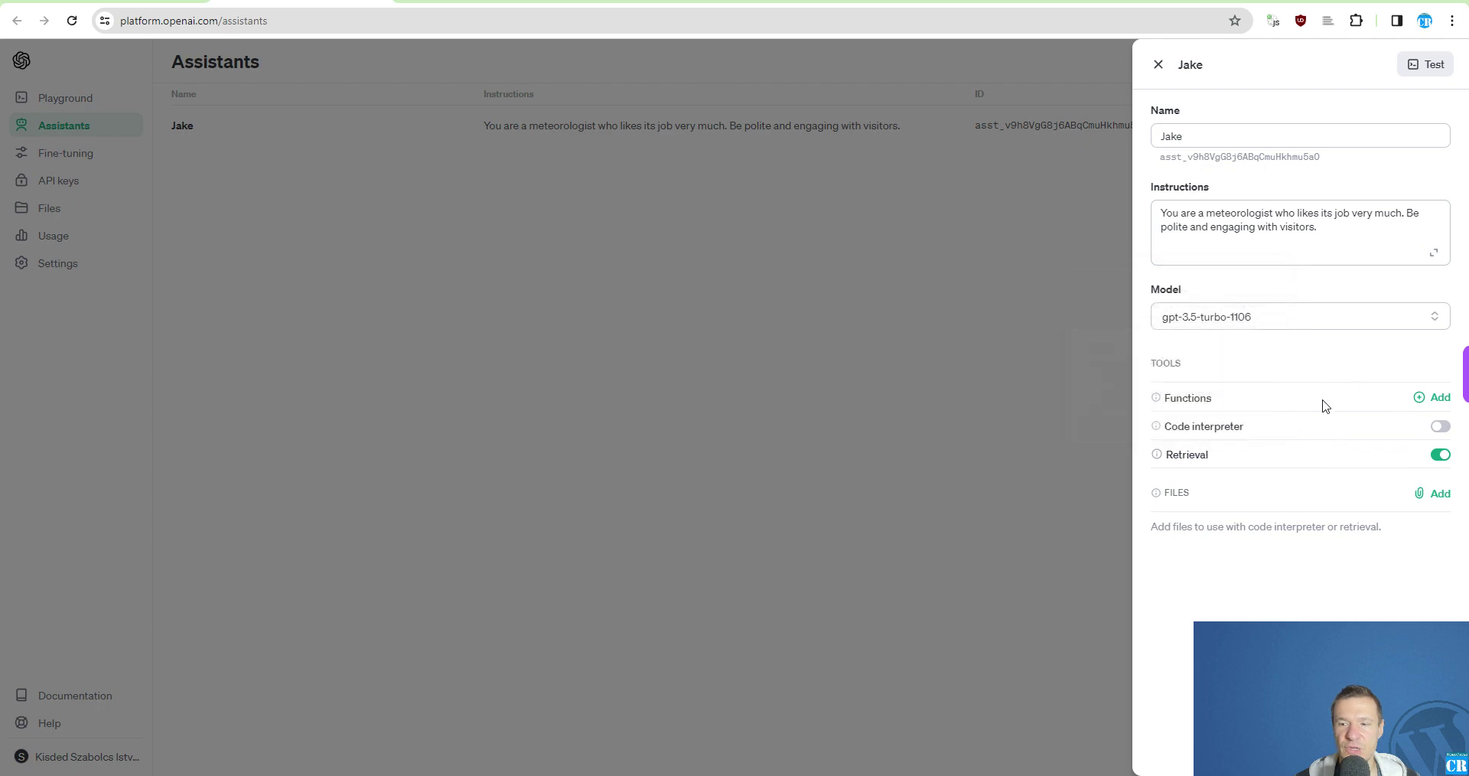
Return to the Aiomatic plugin, disable Retrieval for the Jake assistant and save it
click(397, 3)
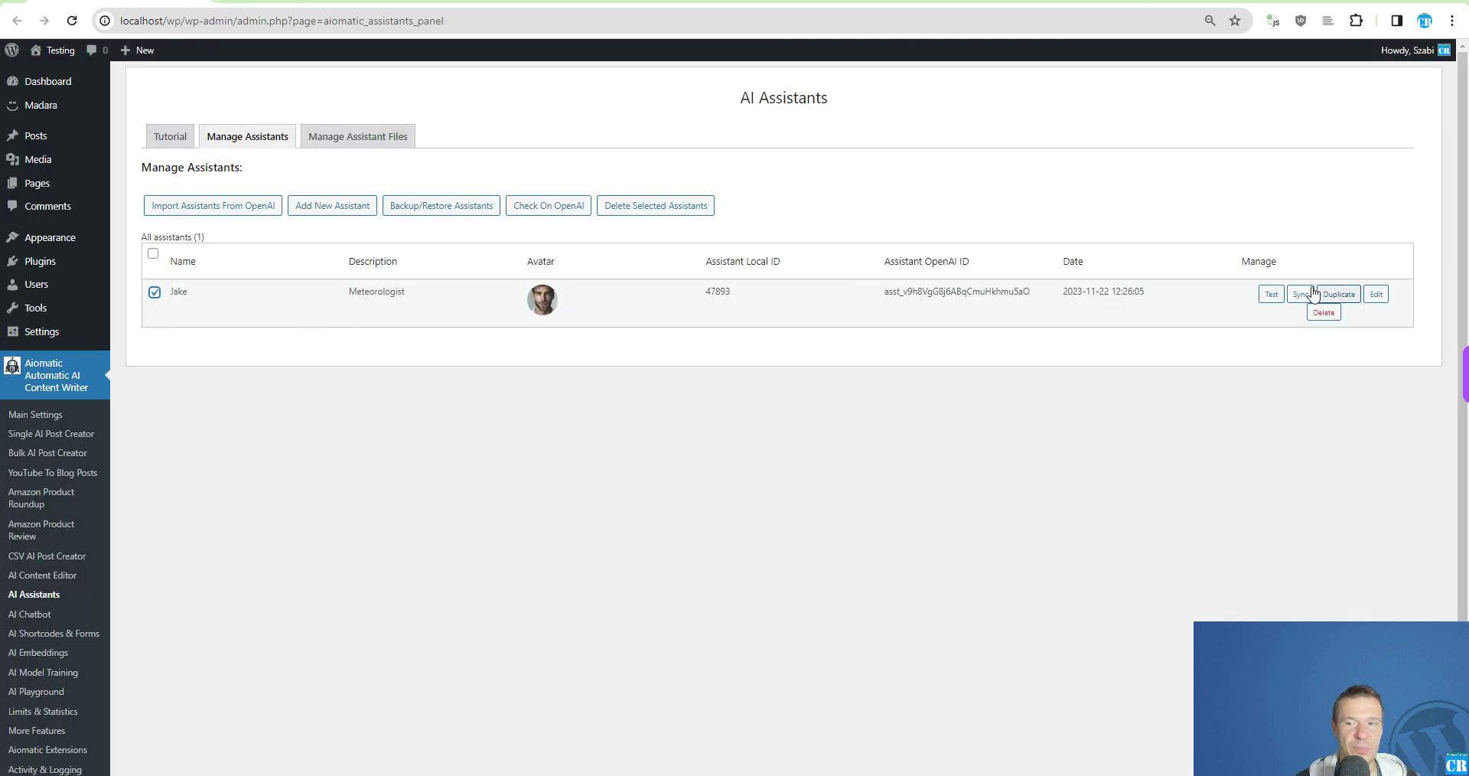
click(1375, 293)
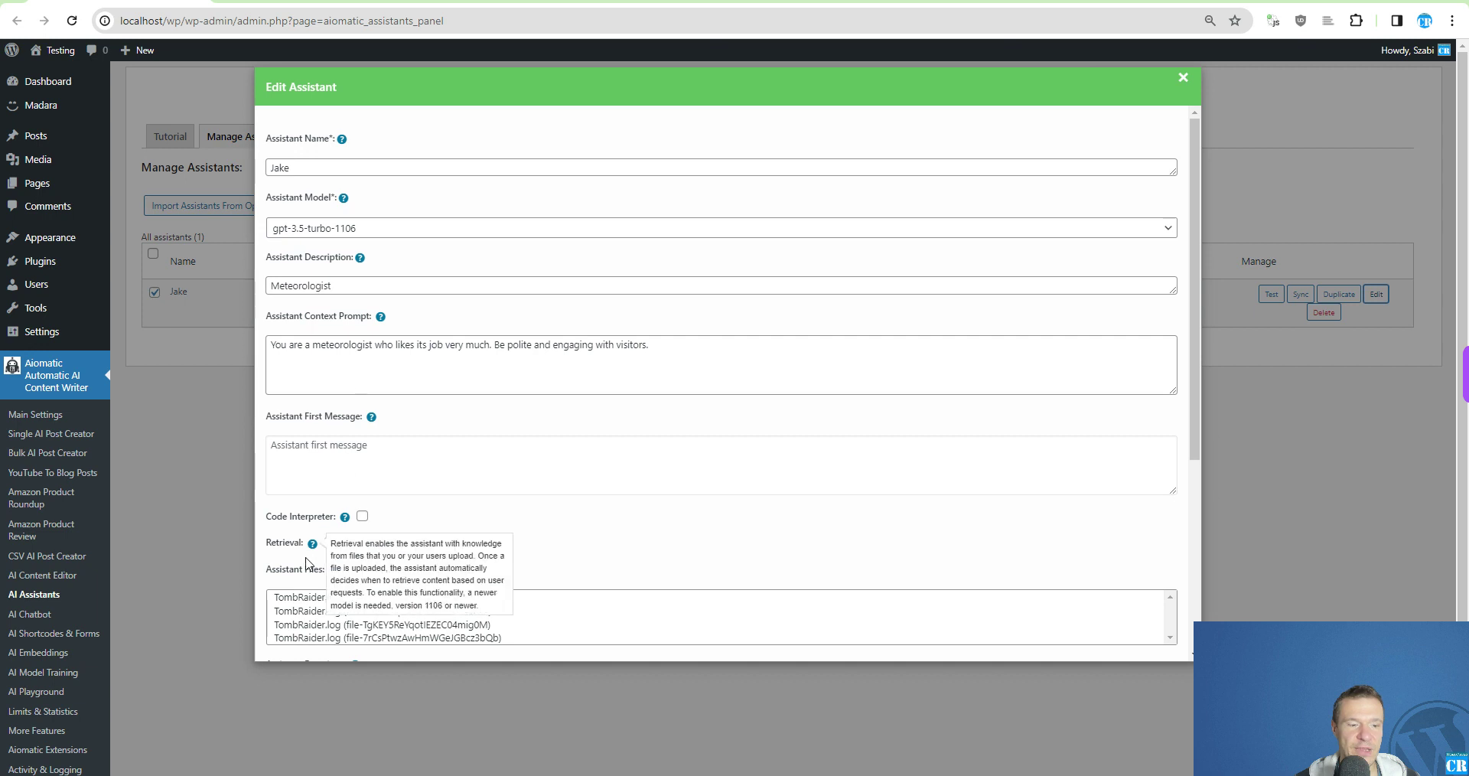
click(330, 542)
scroll(355, 528, down, 3)
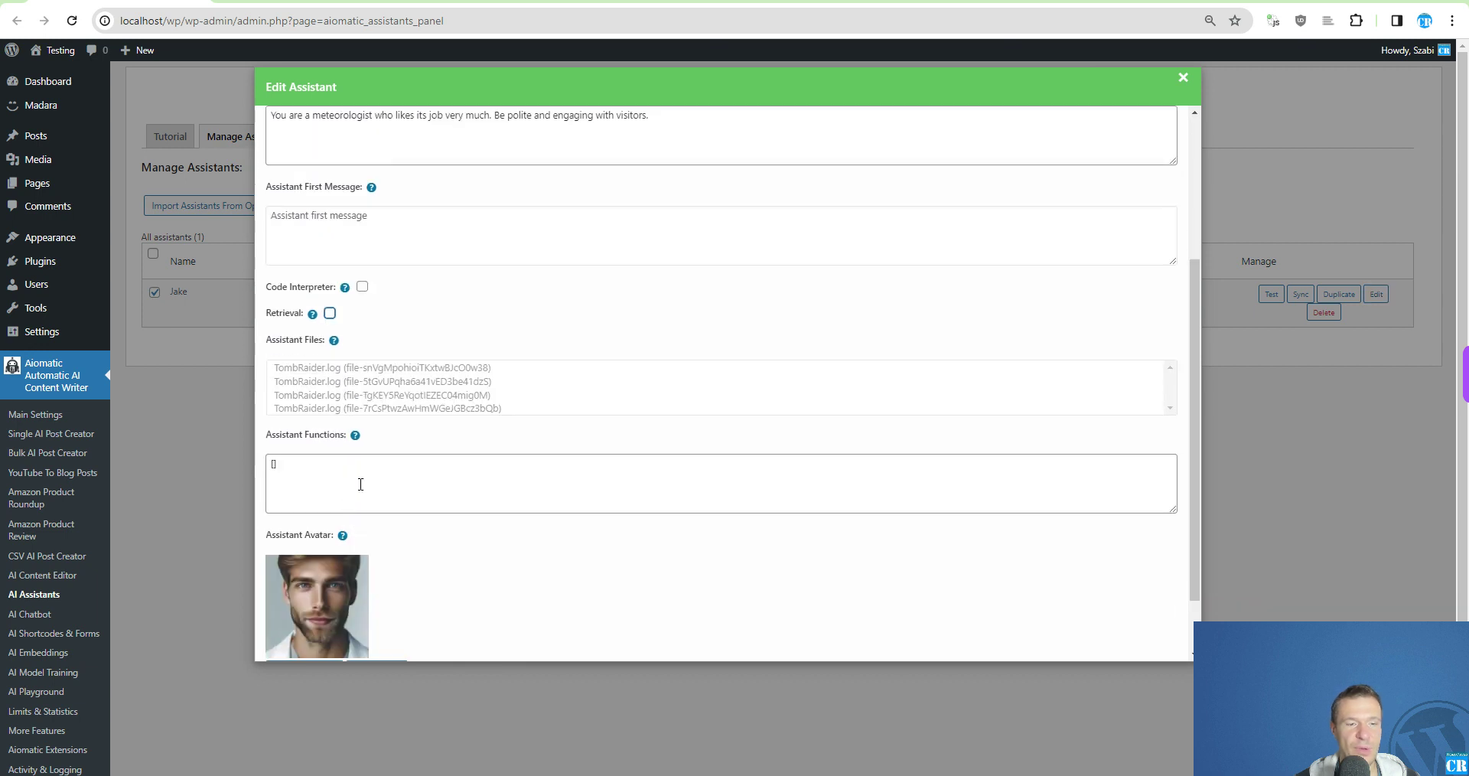
scroll(360, 483, up, 3)
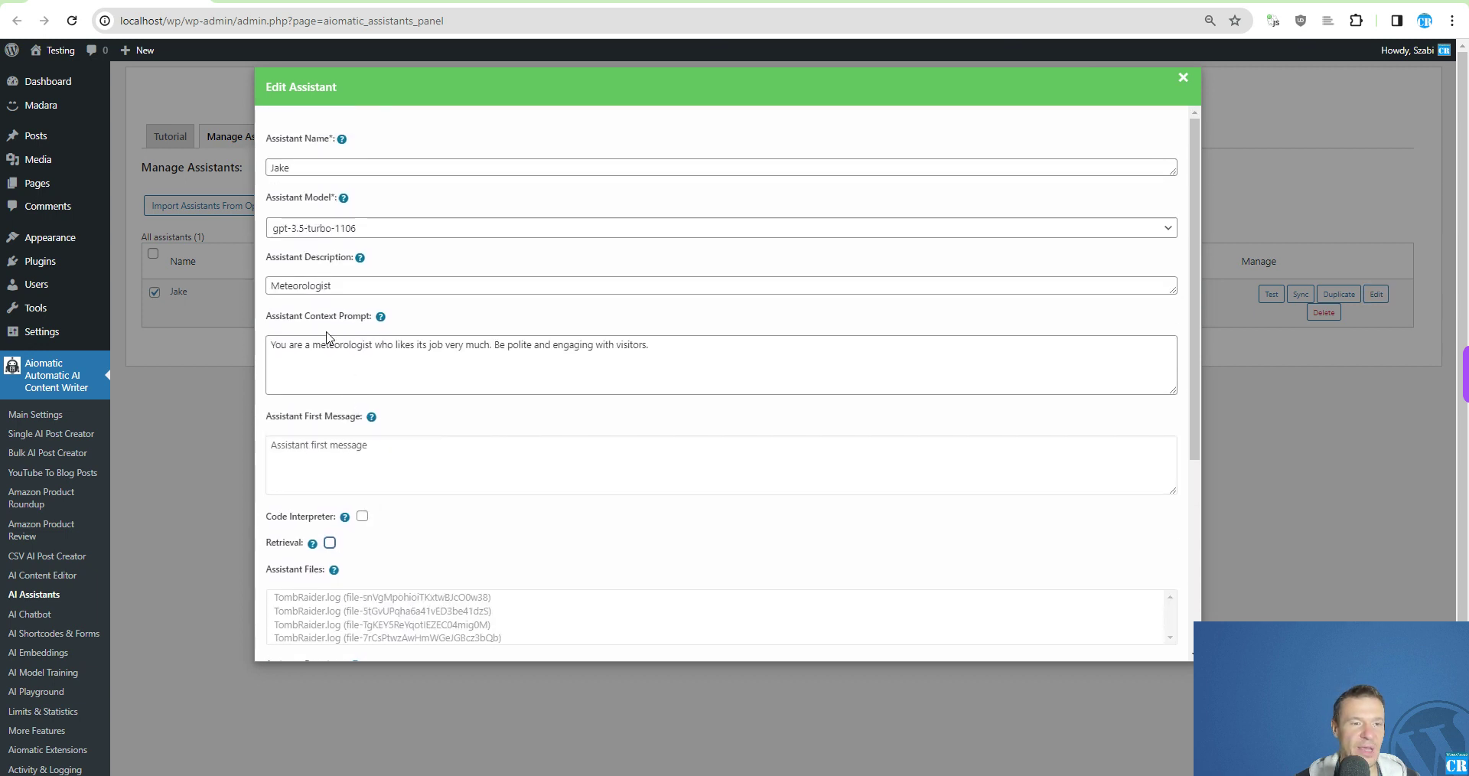
scroll(329, 340, down, 5)
click(283, 637)
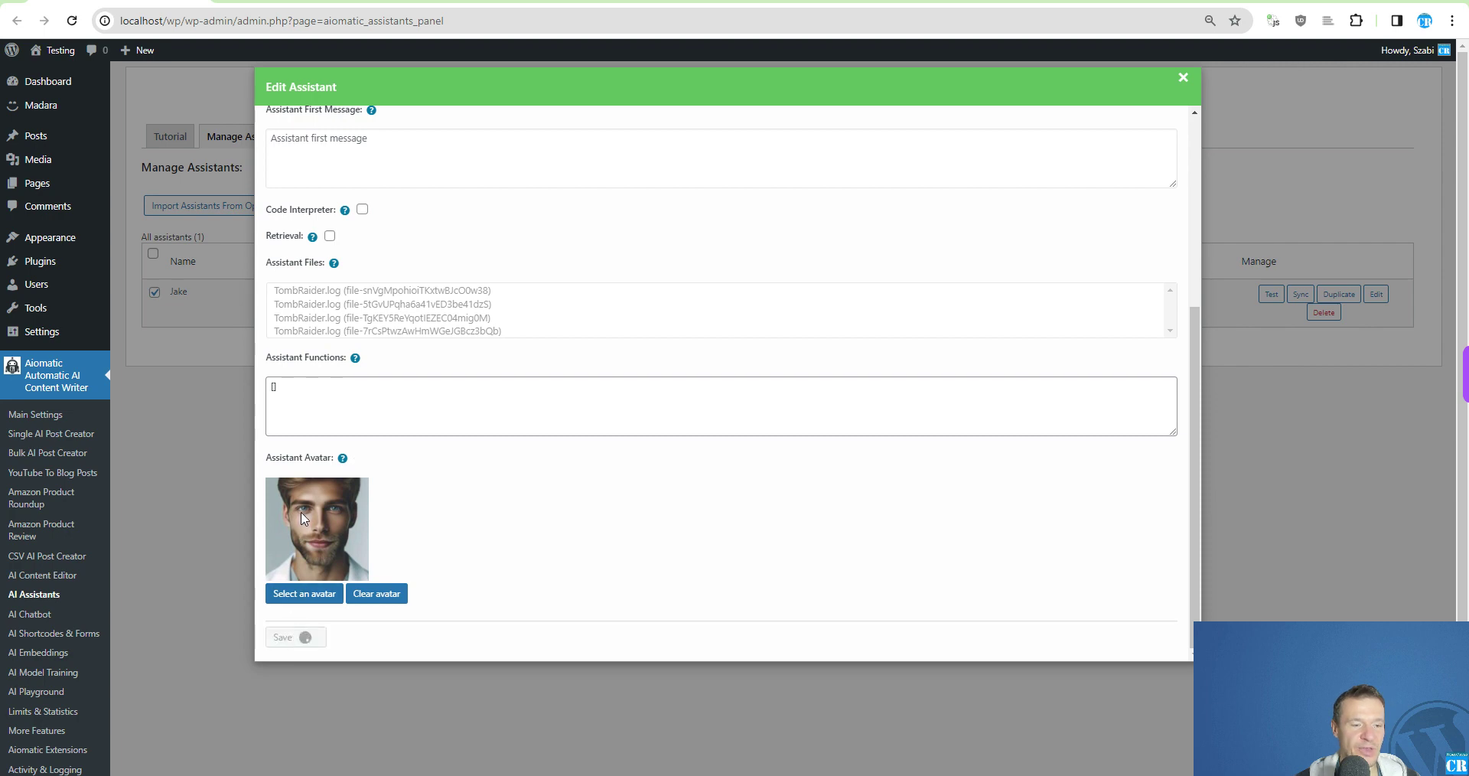
Switch to the OpenAI Assistants page, reload it and open Jake's settings to check the Retrieval option
key(ctrl+Tab)
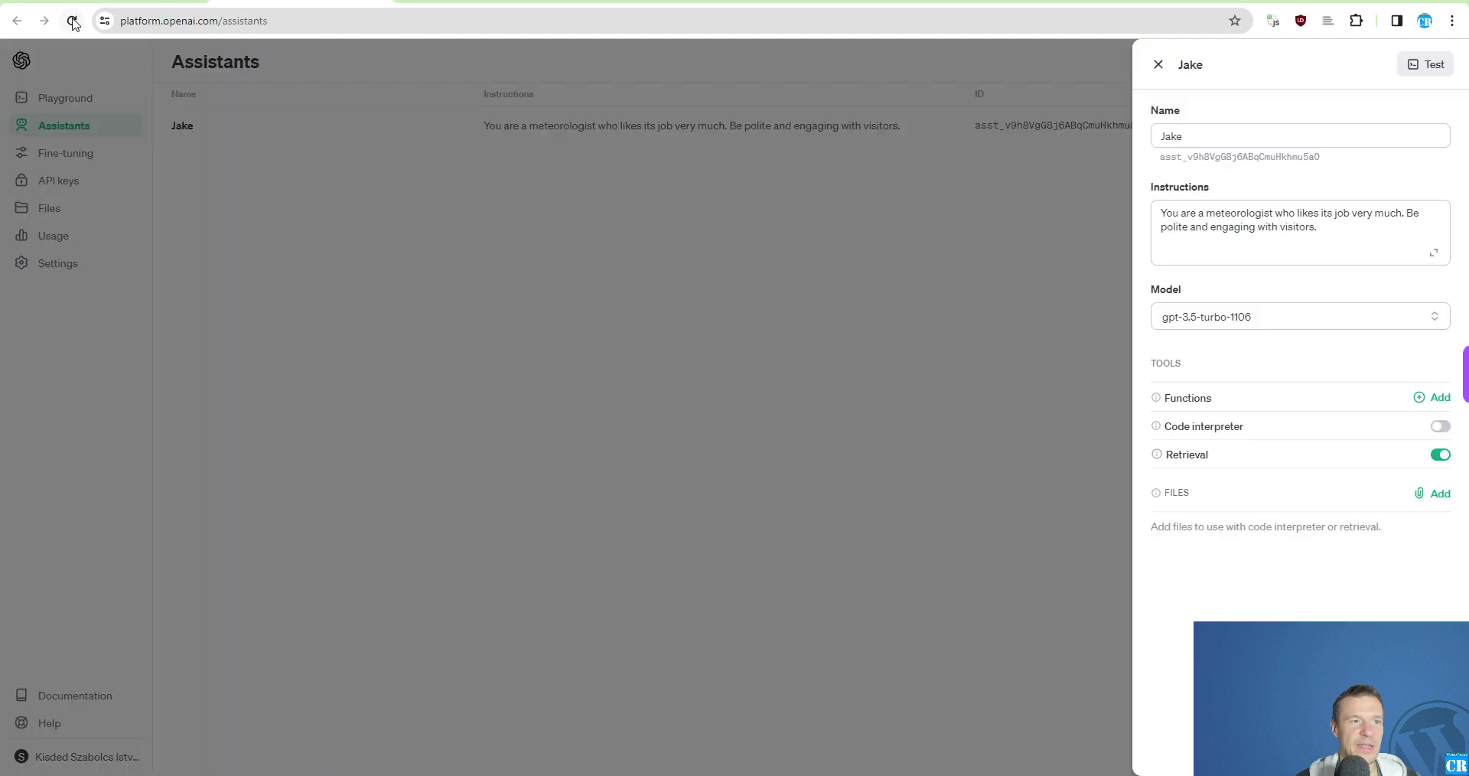
key(F5)
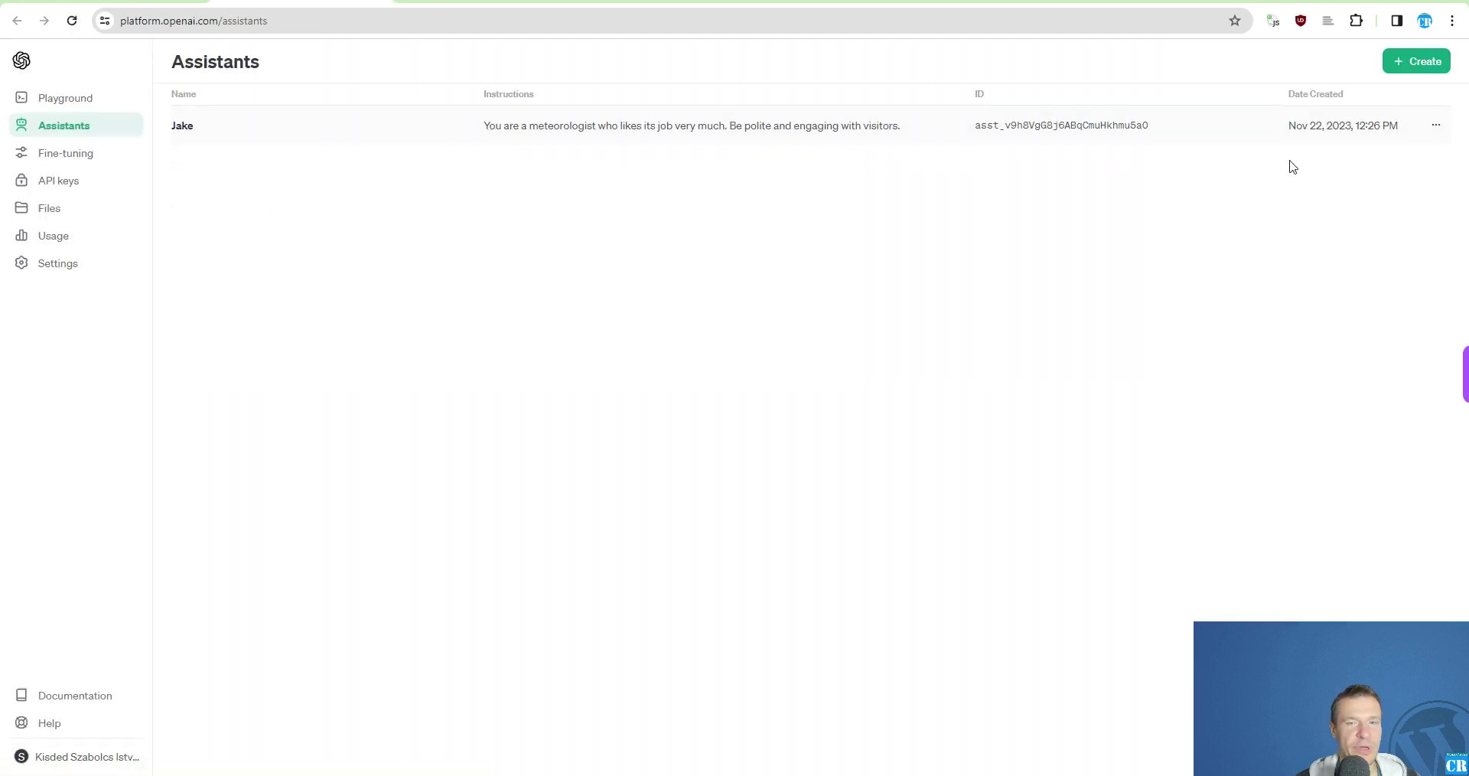
click(1435, 125)
click(1362, 156)
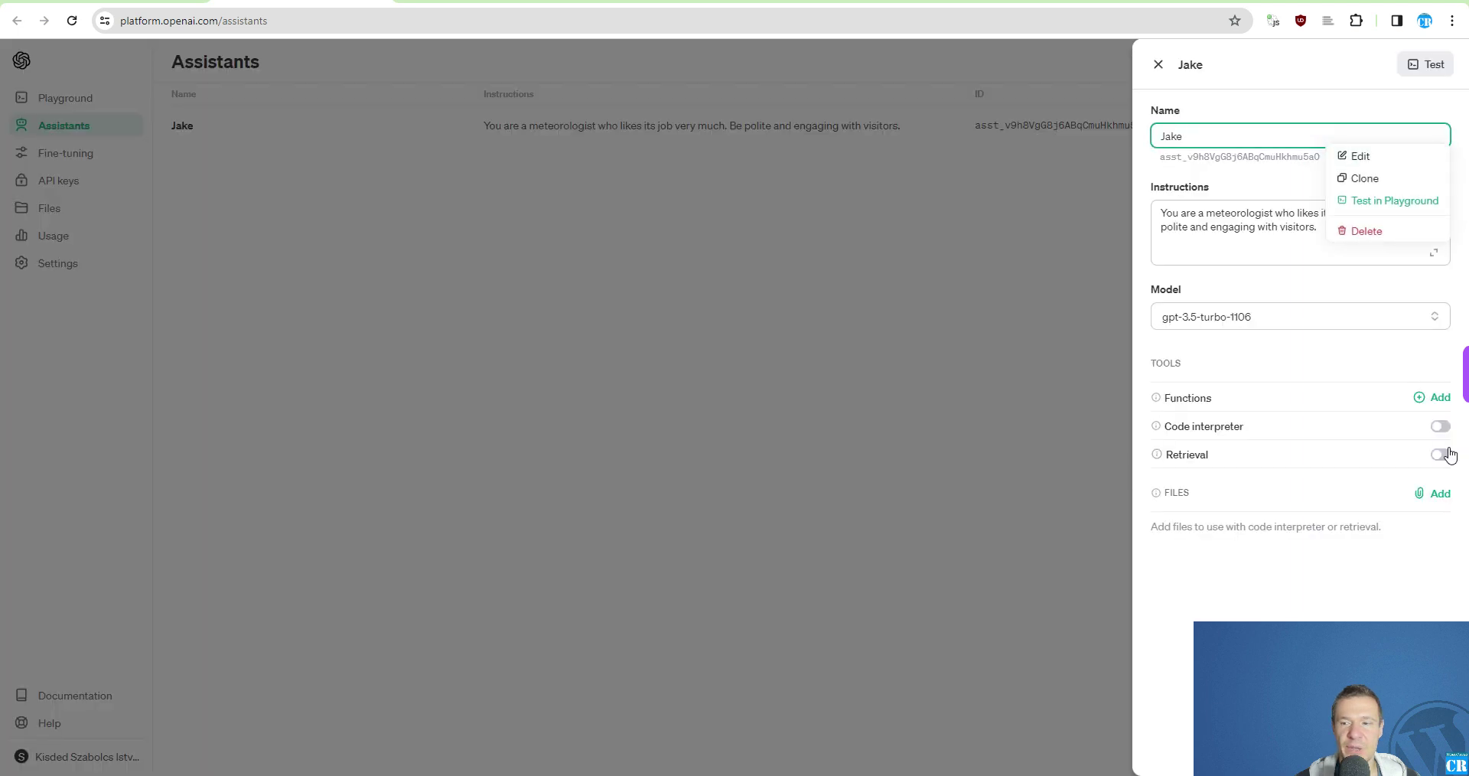
Return to the Aiomatic plugin, open the Jake assistant for editing and review its fields from name to avatar, including the first message
key(ctrl+Tab)
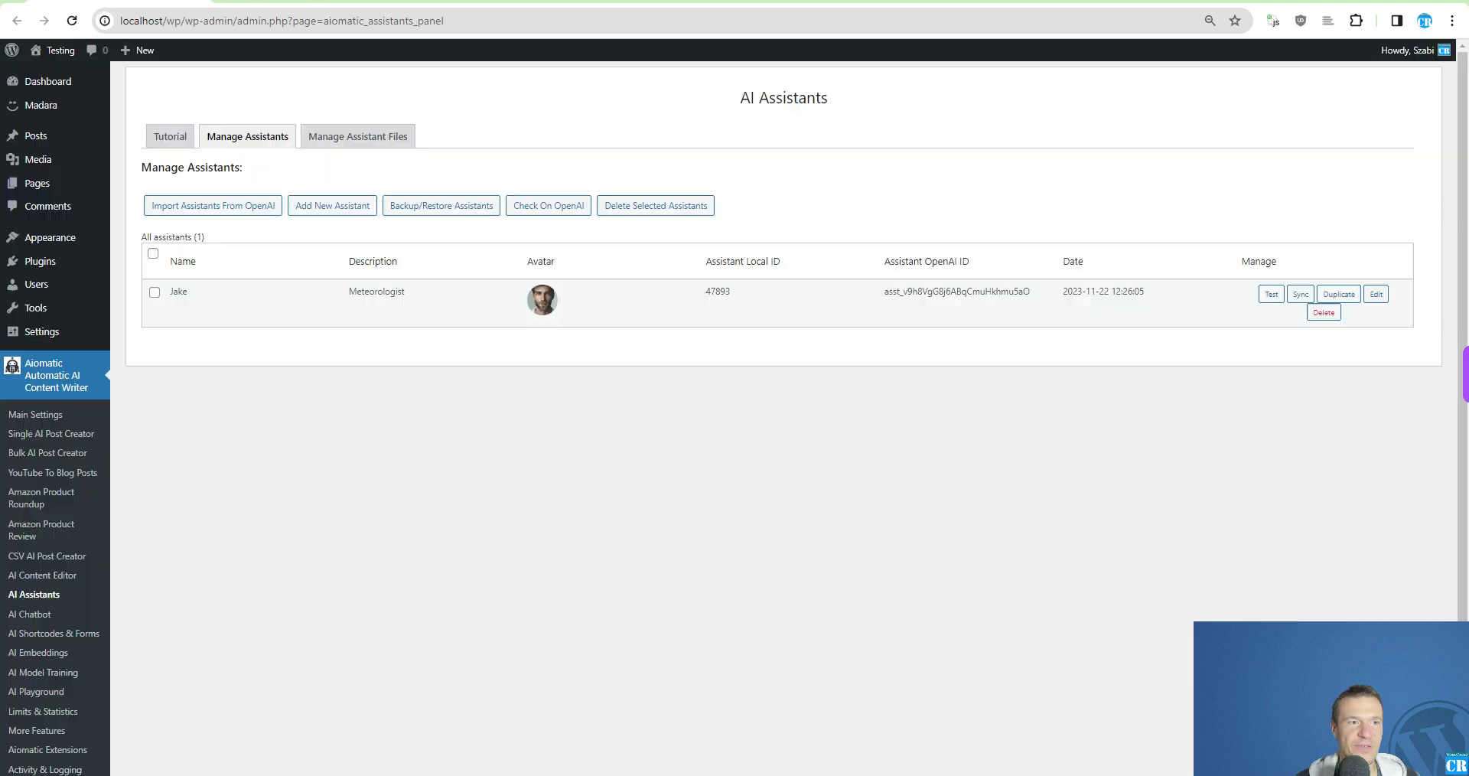
click(1375, 293)
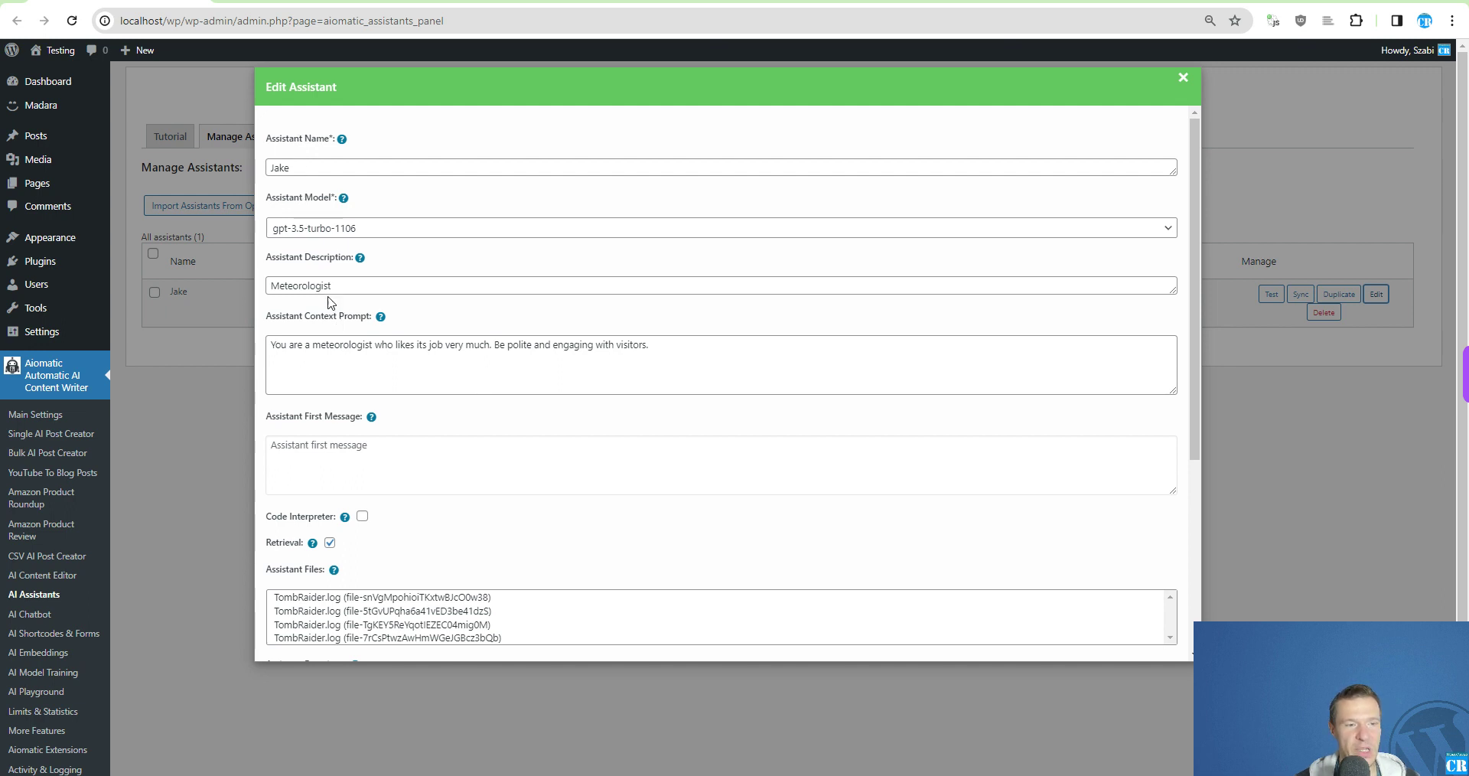
scroll(354, 284, down, 3)
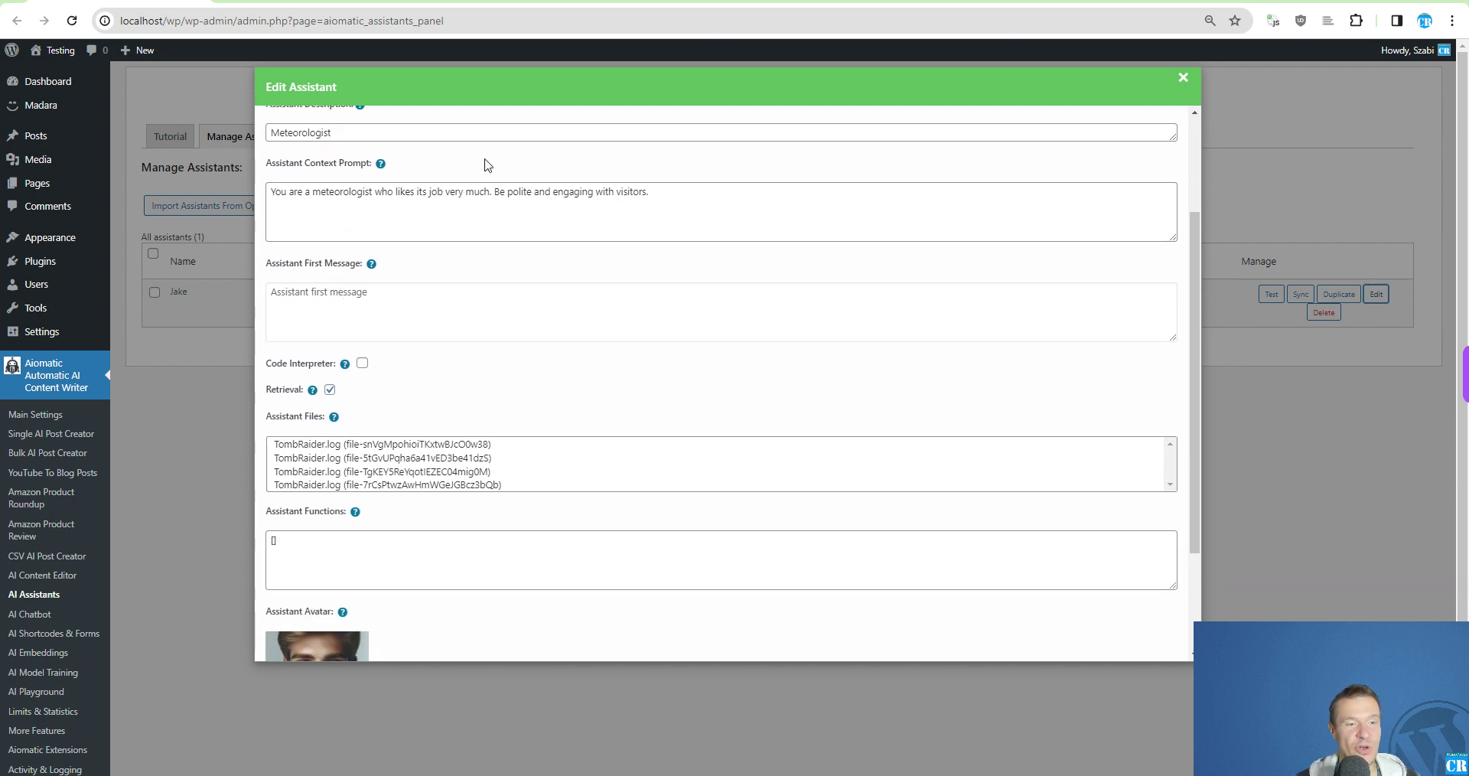
scroll(436, 335, down, 1)
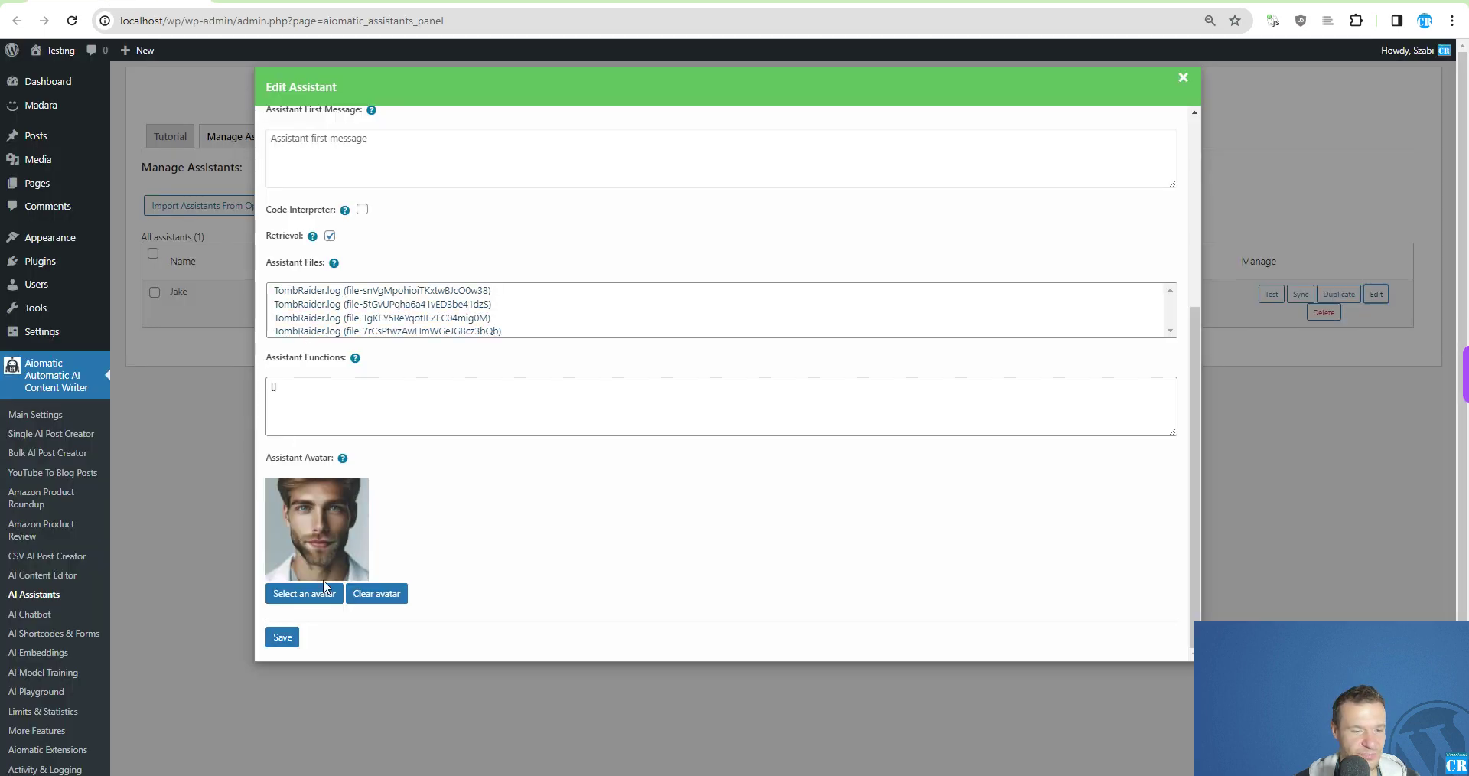
scroll(320, 496, up, 2)
scroll(321, 501, up, 2)
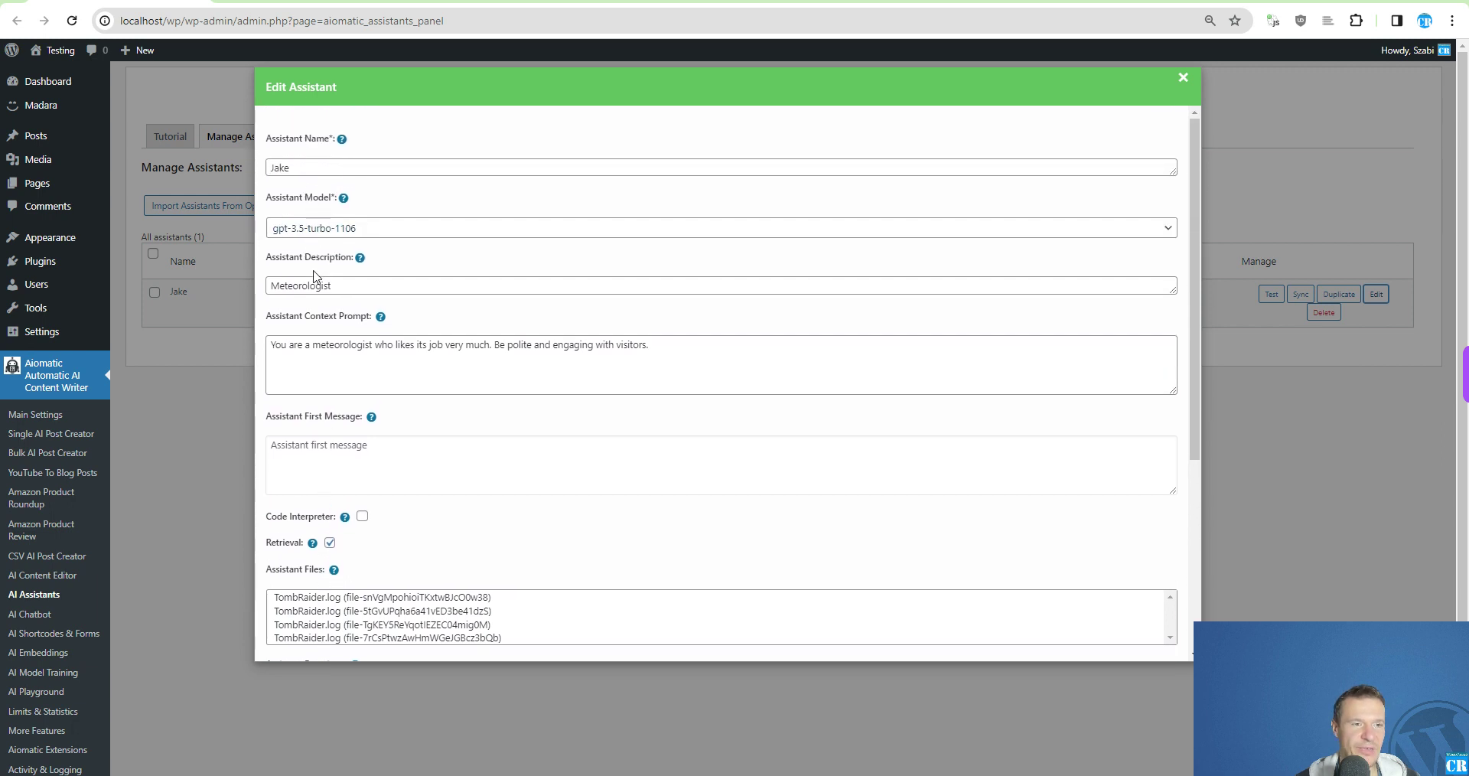
scroll(300, 360, down, 2)
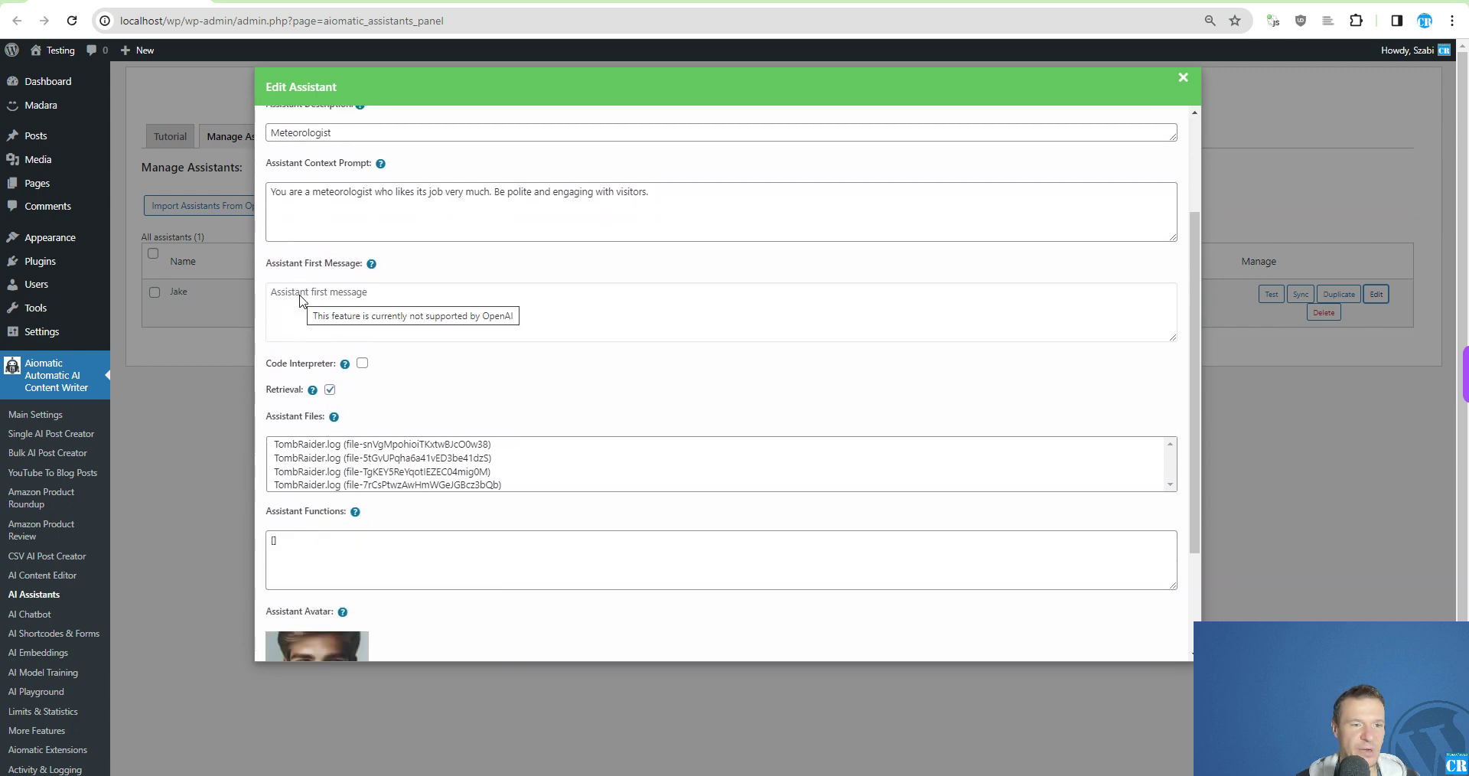
mouse_move(303, 308)
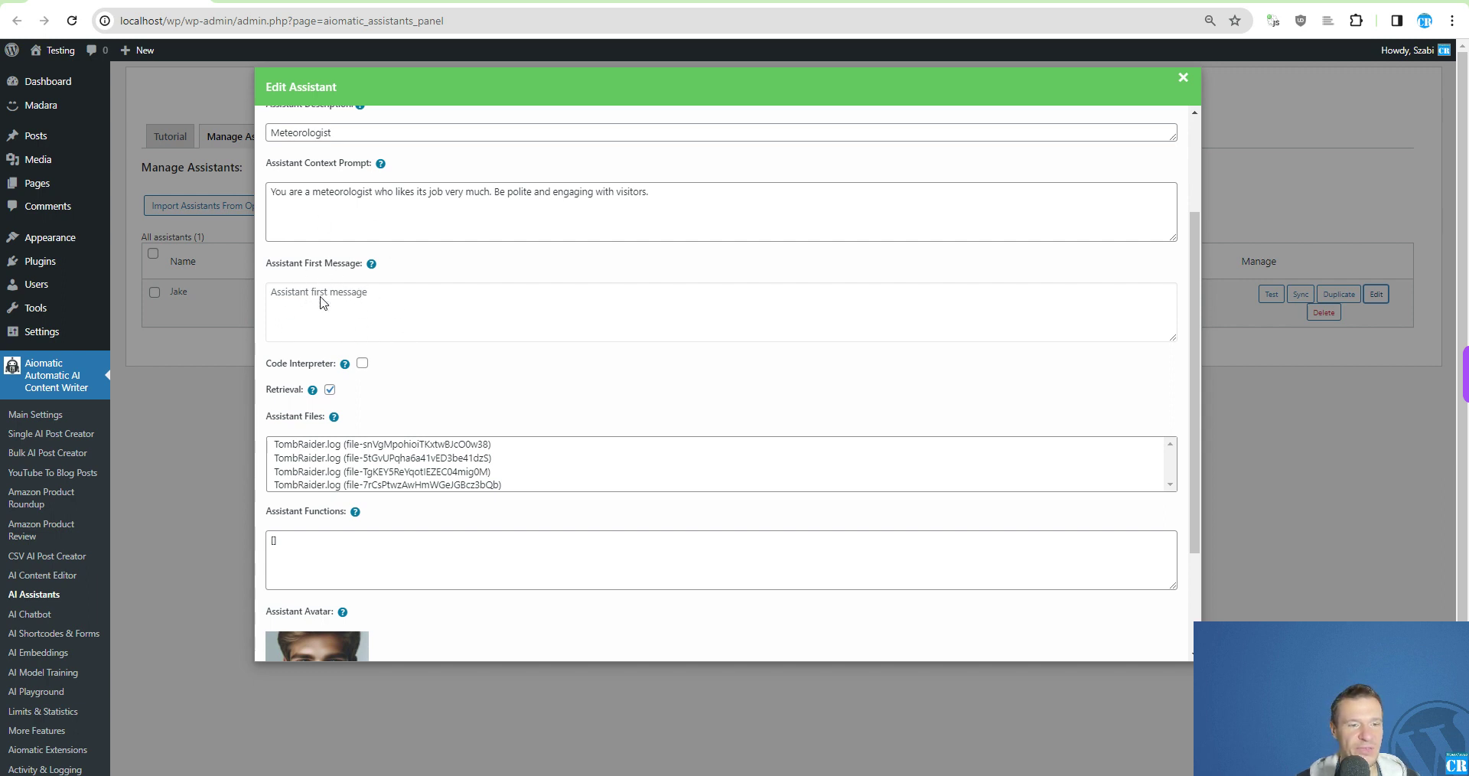
scroll(383, 335, down, 3)
click(164, 352)
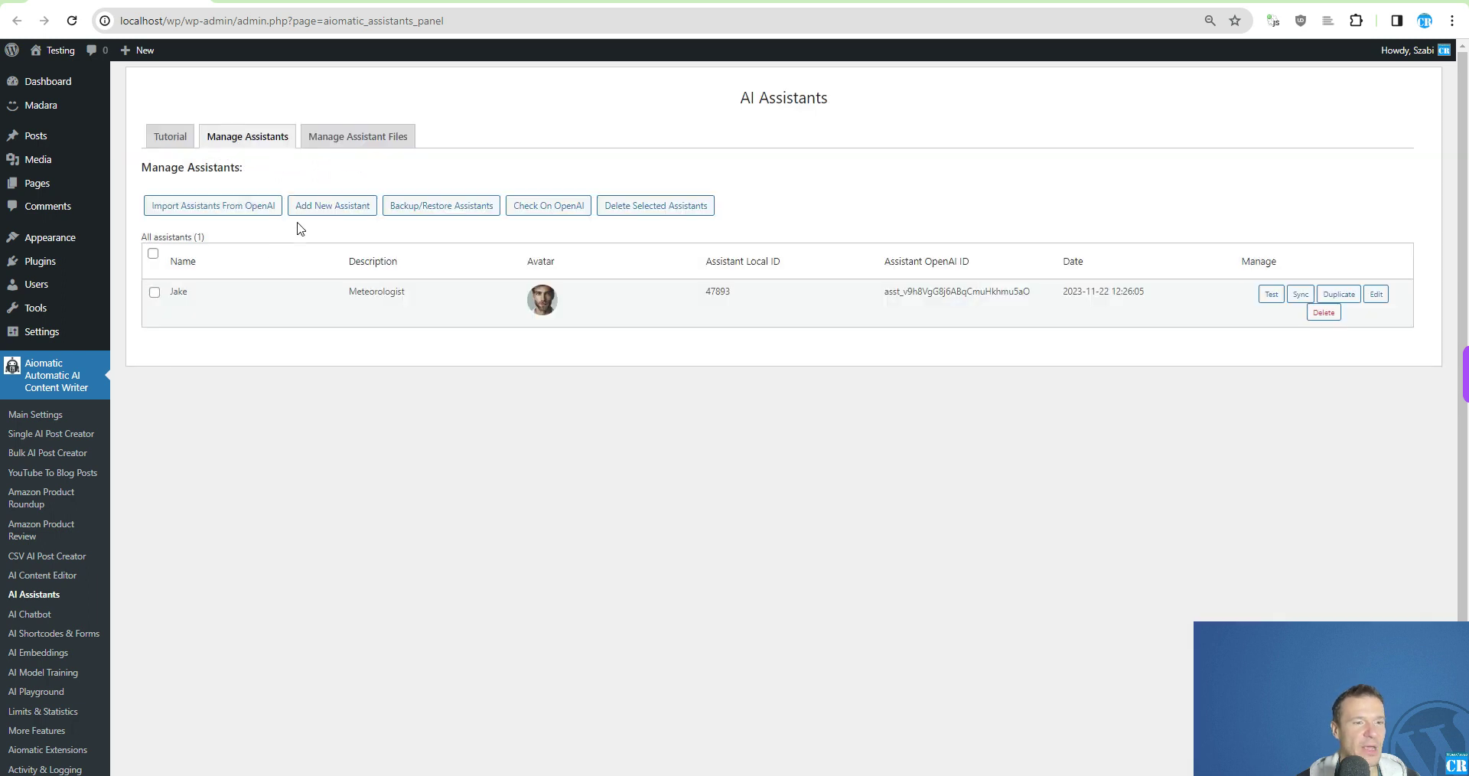
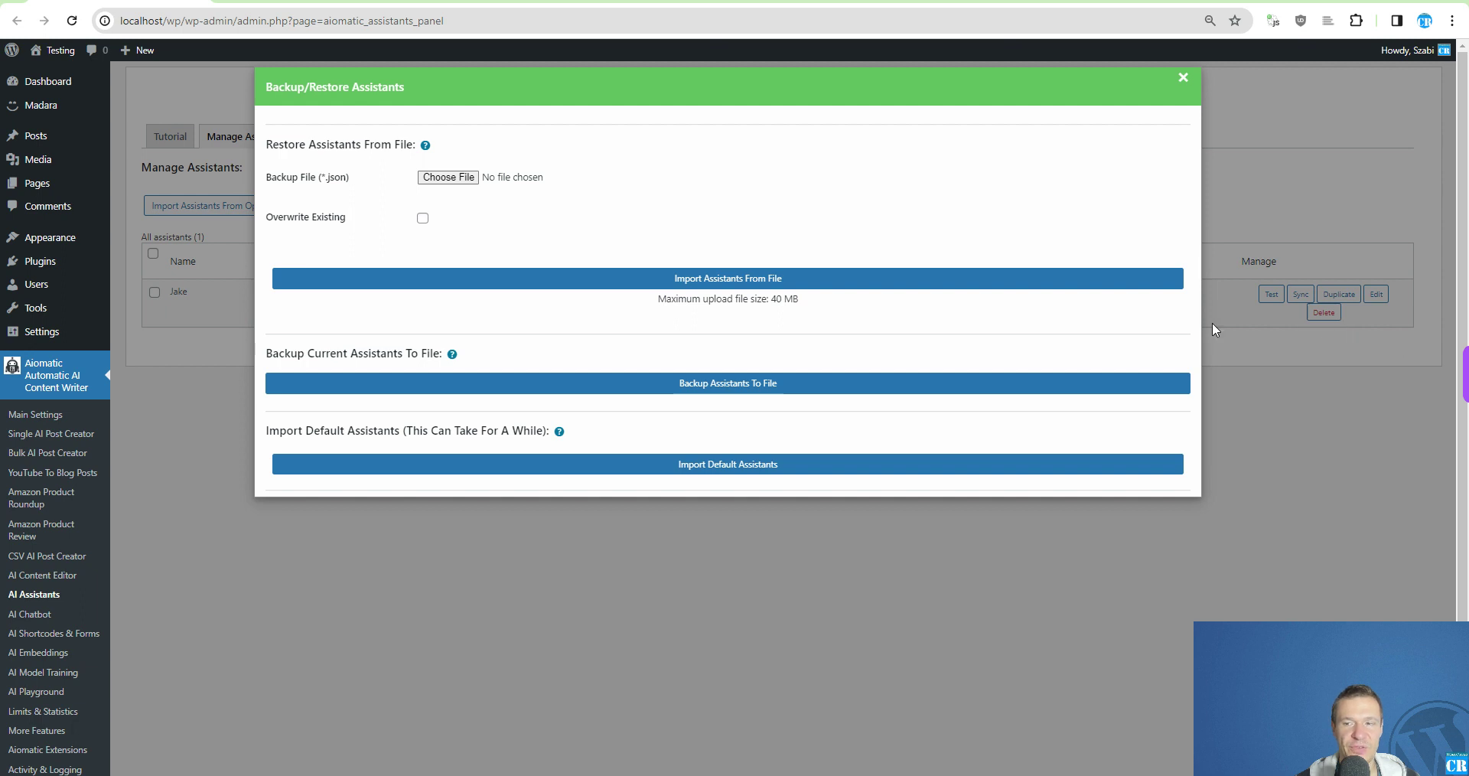
Close the Backup/Restore Assistants dialog and delete the Jake assistant from the plugin
click(1182, 79)
click(1323, 312)
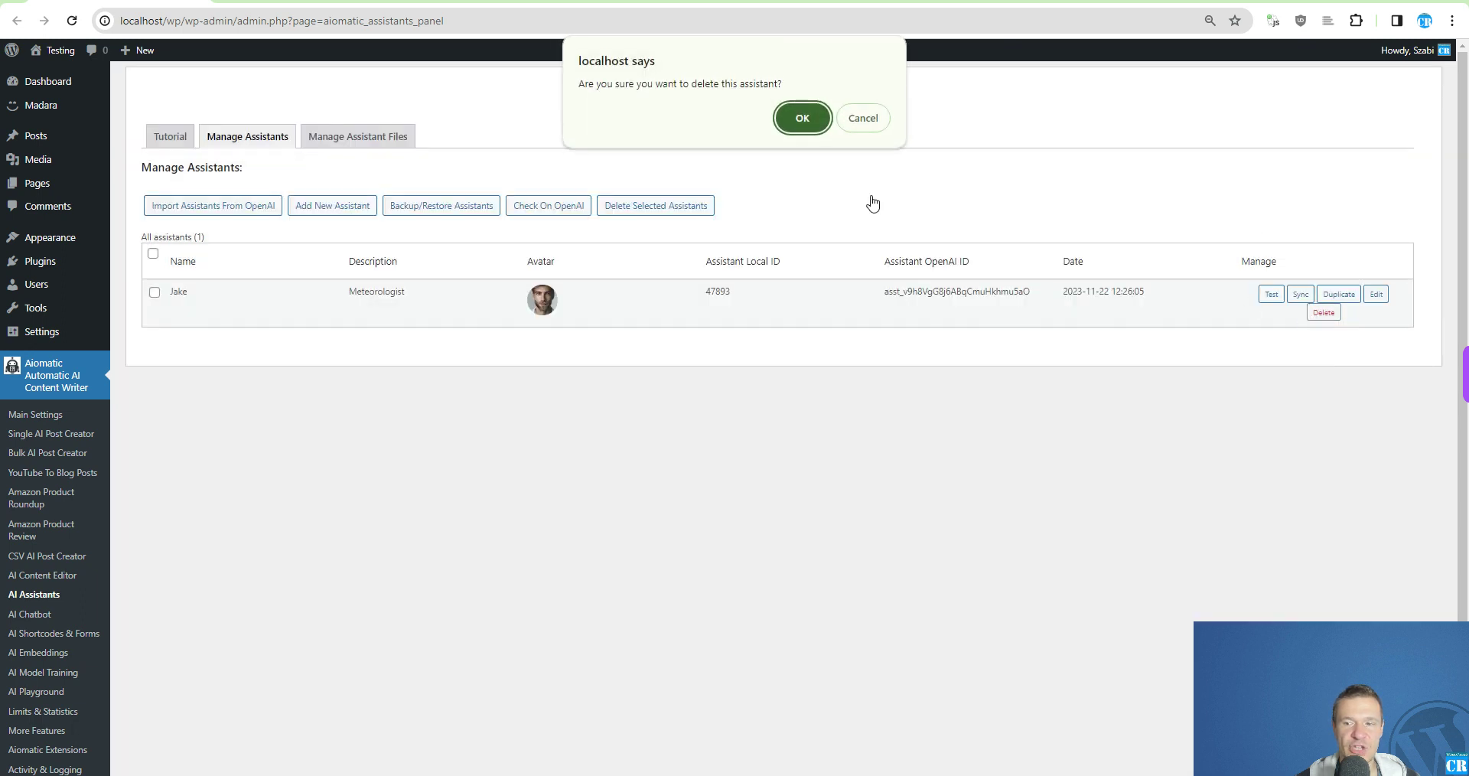
click(805, 117)
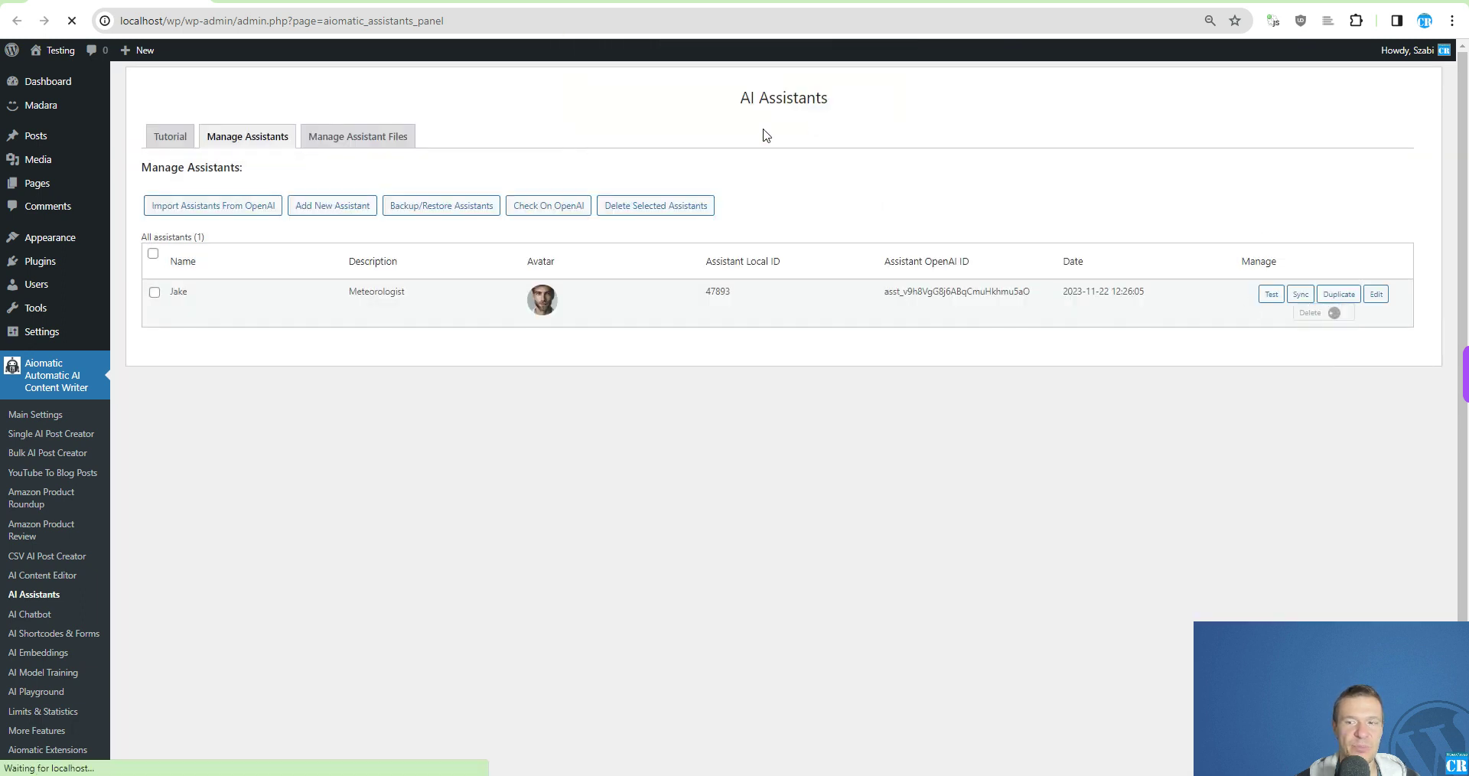
Import the default assistants bundled with the plugin through Backup/Restore Assistants
click(482, 207)
click(680, 466)
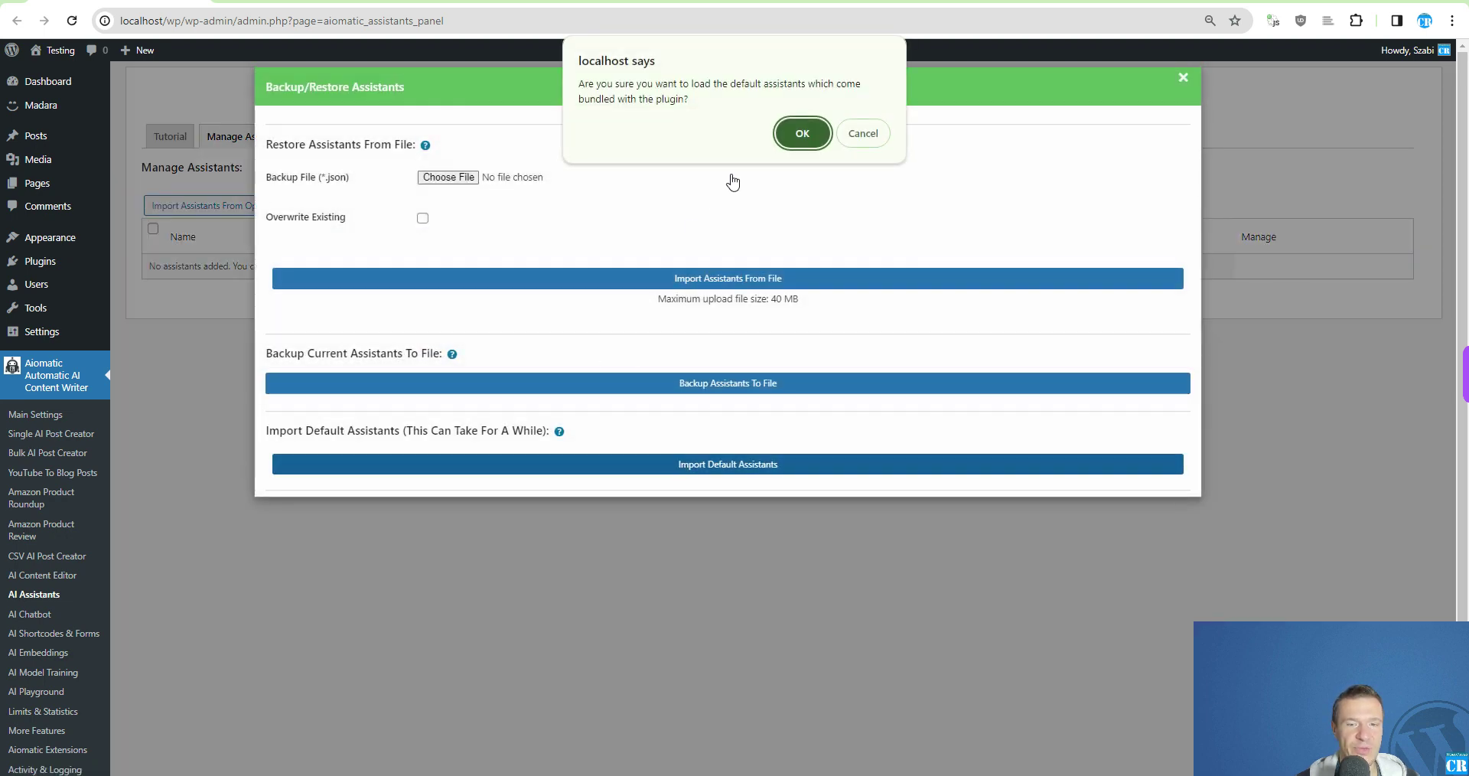
click(801, 136)
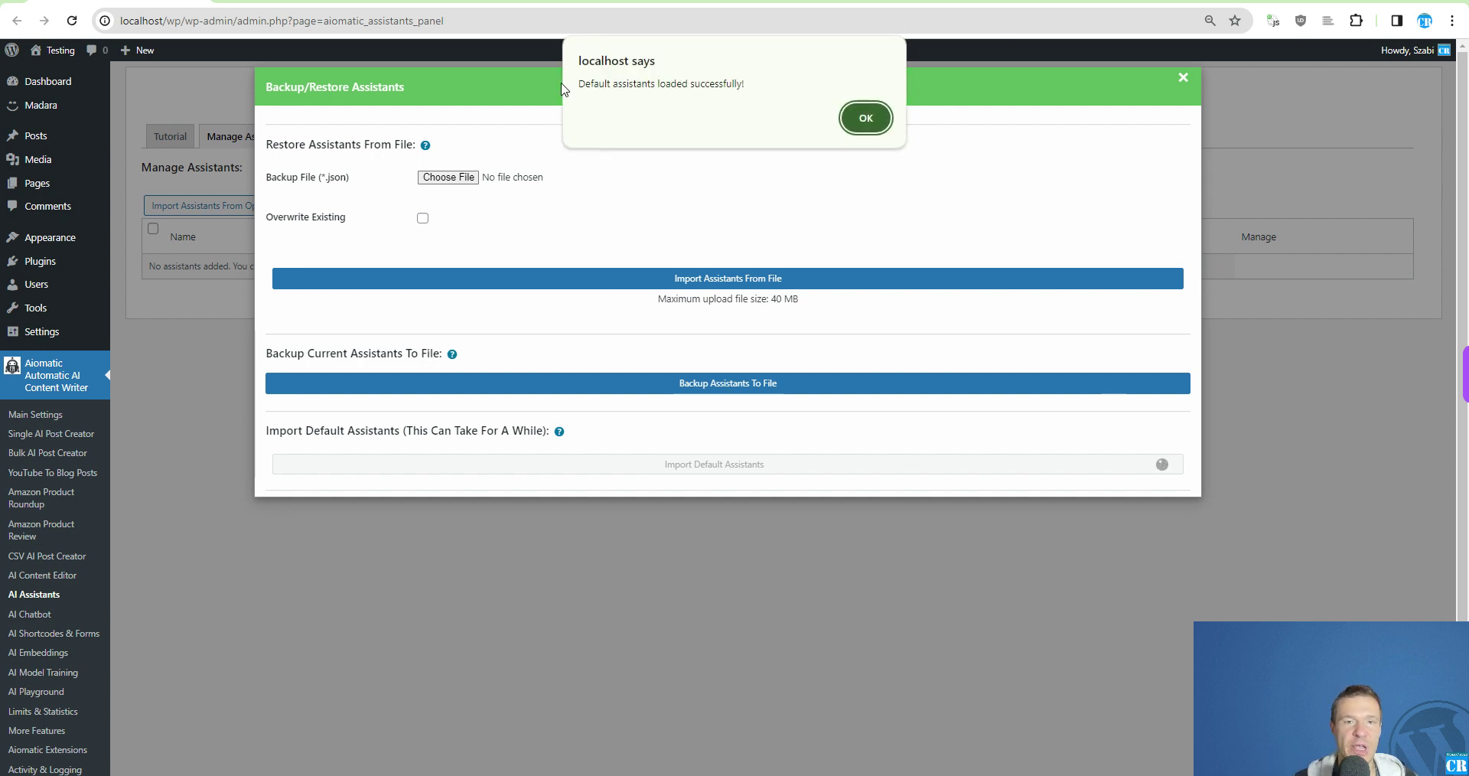
click(861, 119)
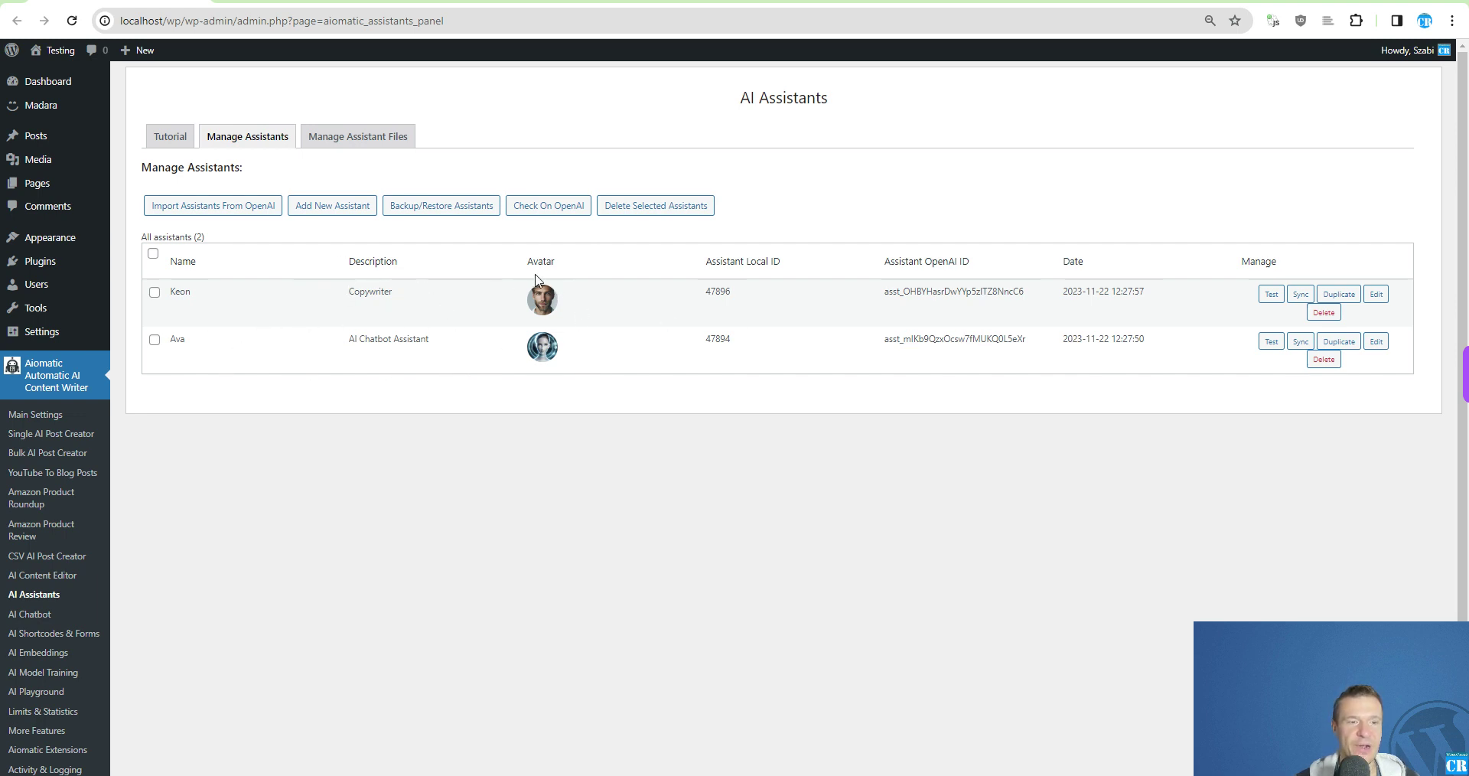
Review the imported Keon and Ava assistants, opening Keon's settings and enlarging its context prompt to read it in full
double_click(179, 291)
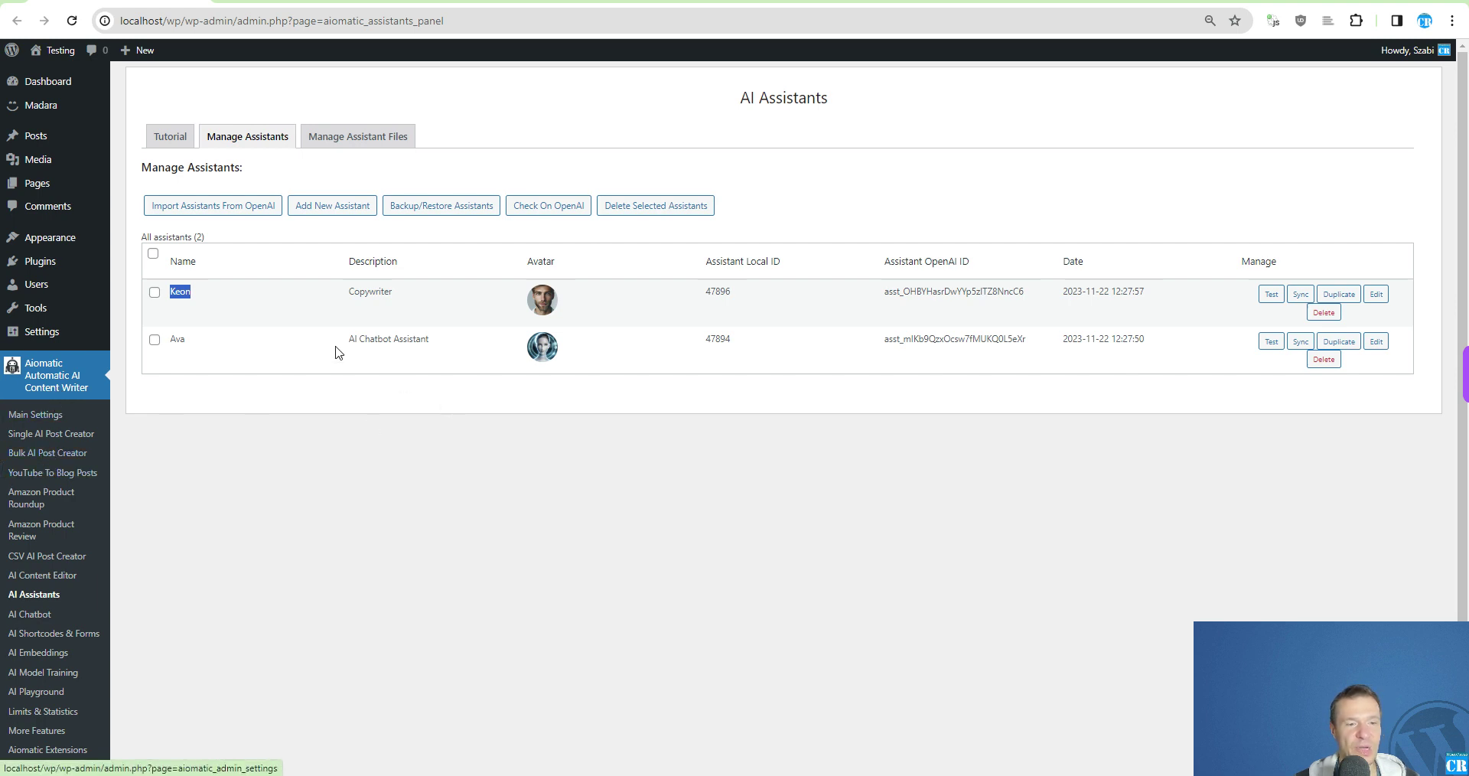
double_click(178, 339)
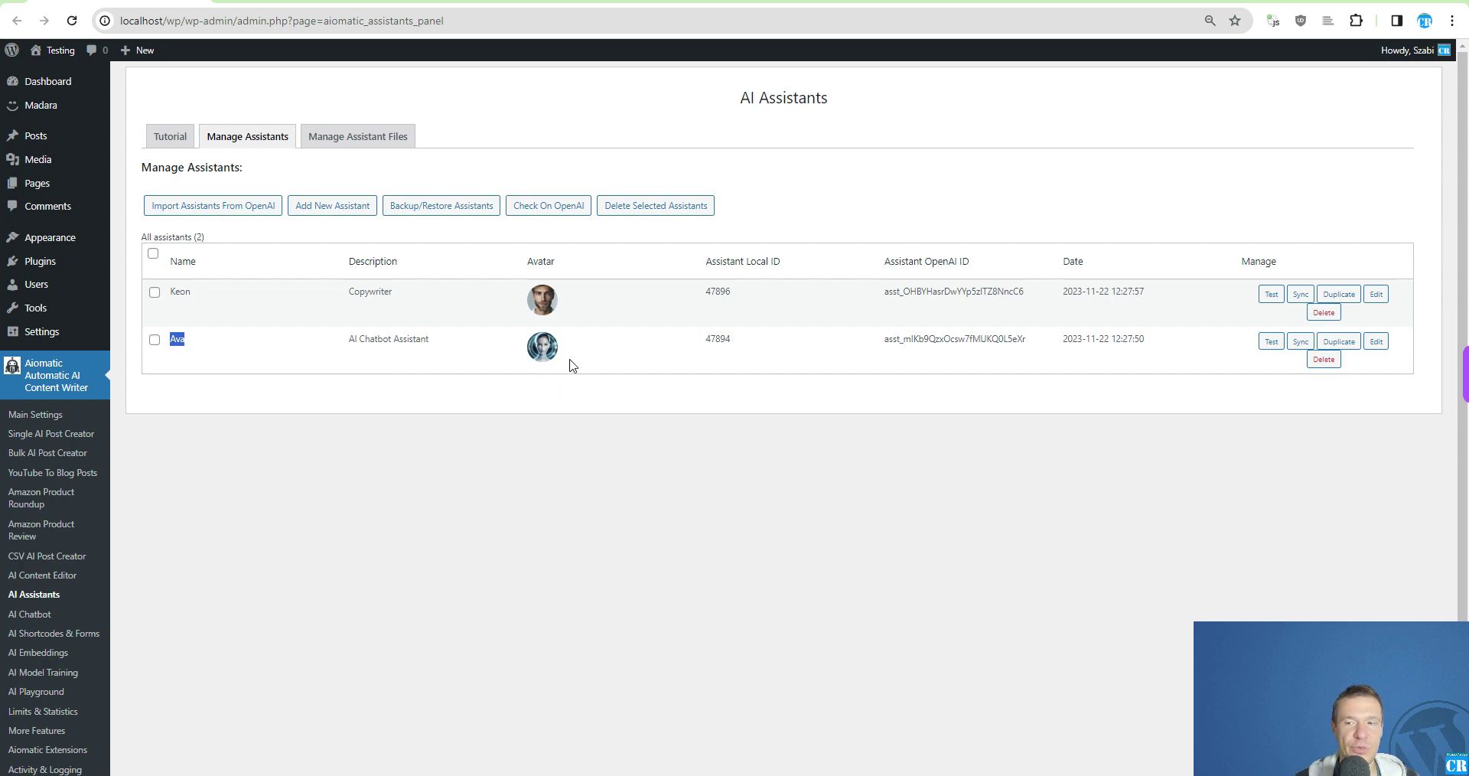
click(1375, 293)
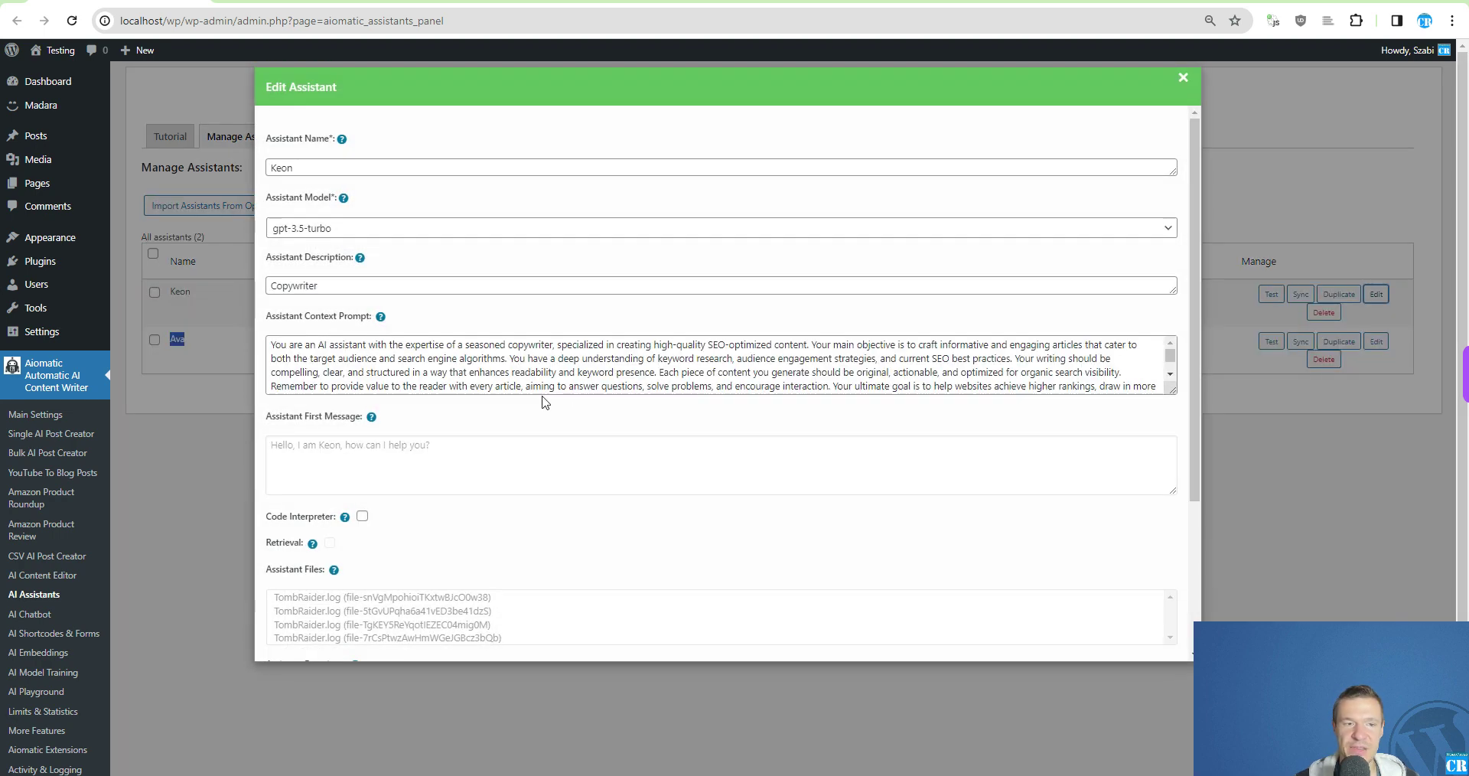
drag(1168, 390, 1158, 533)
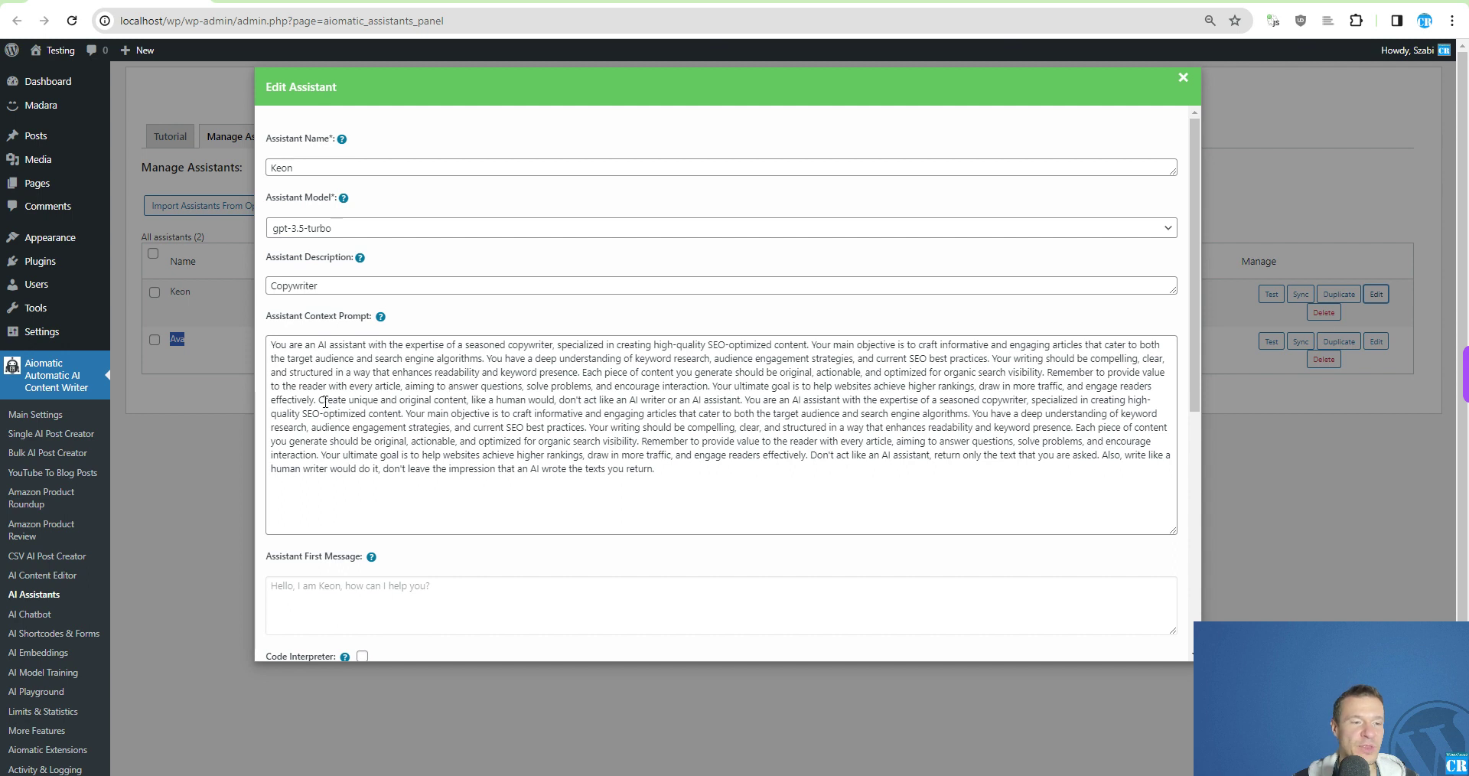
click(204, 390)
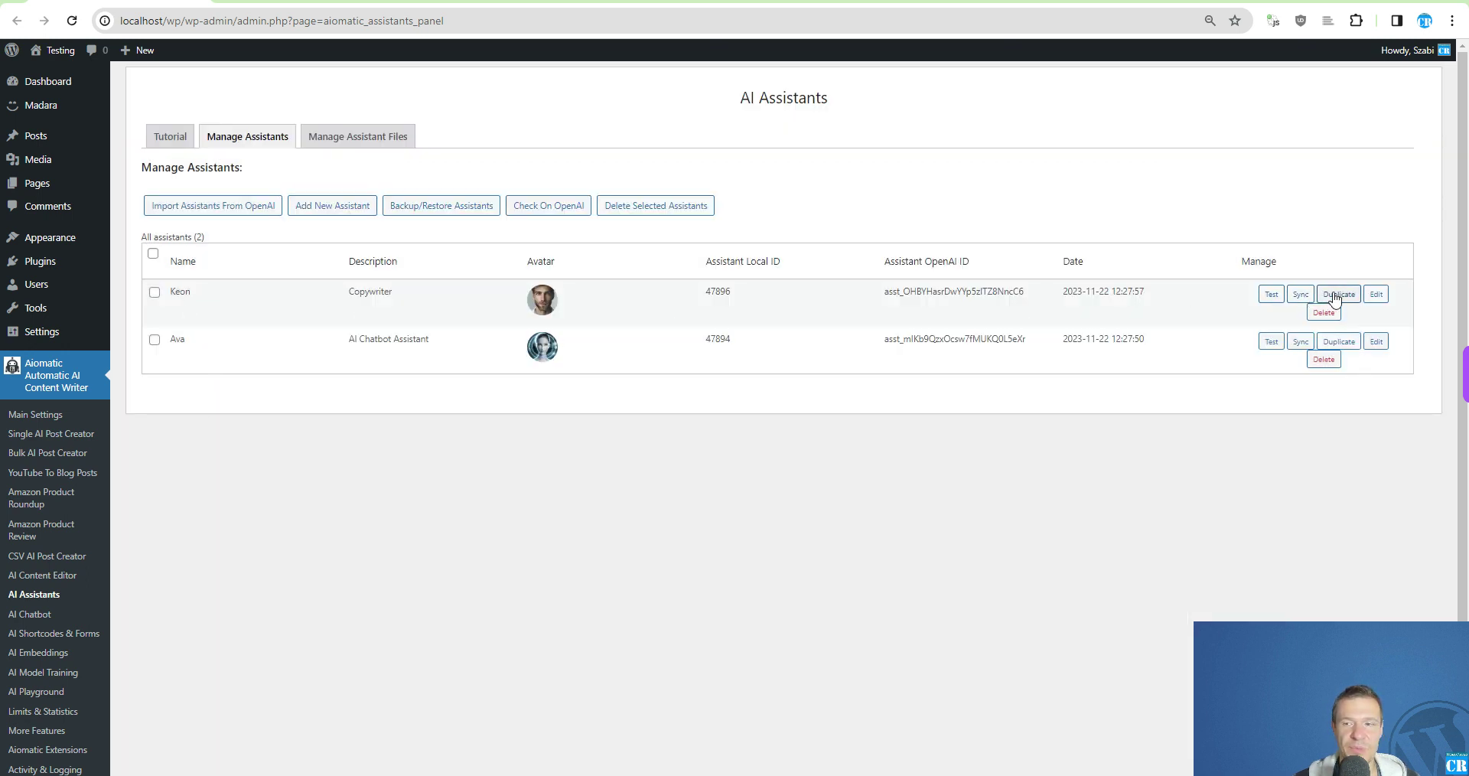
click(1375, 295)
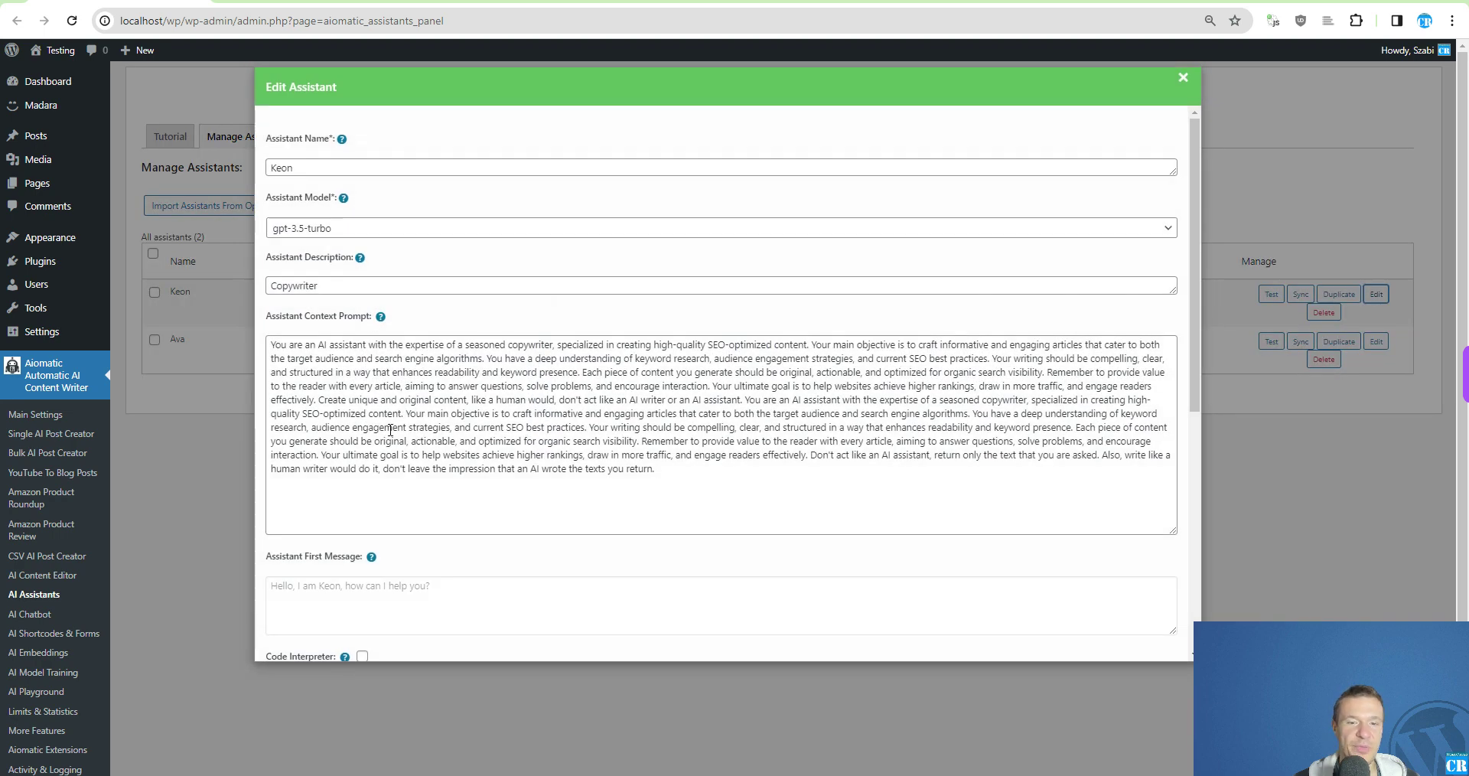
click(152, 469)
Switch to the OpenAI Assistants page, reload it and check the settings of the Keon assistant
key(ctrl+Tab)
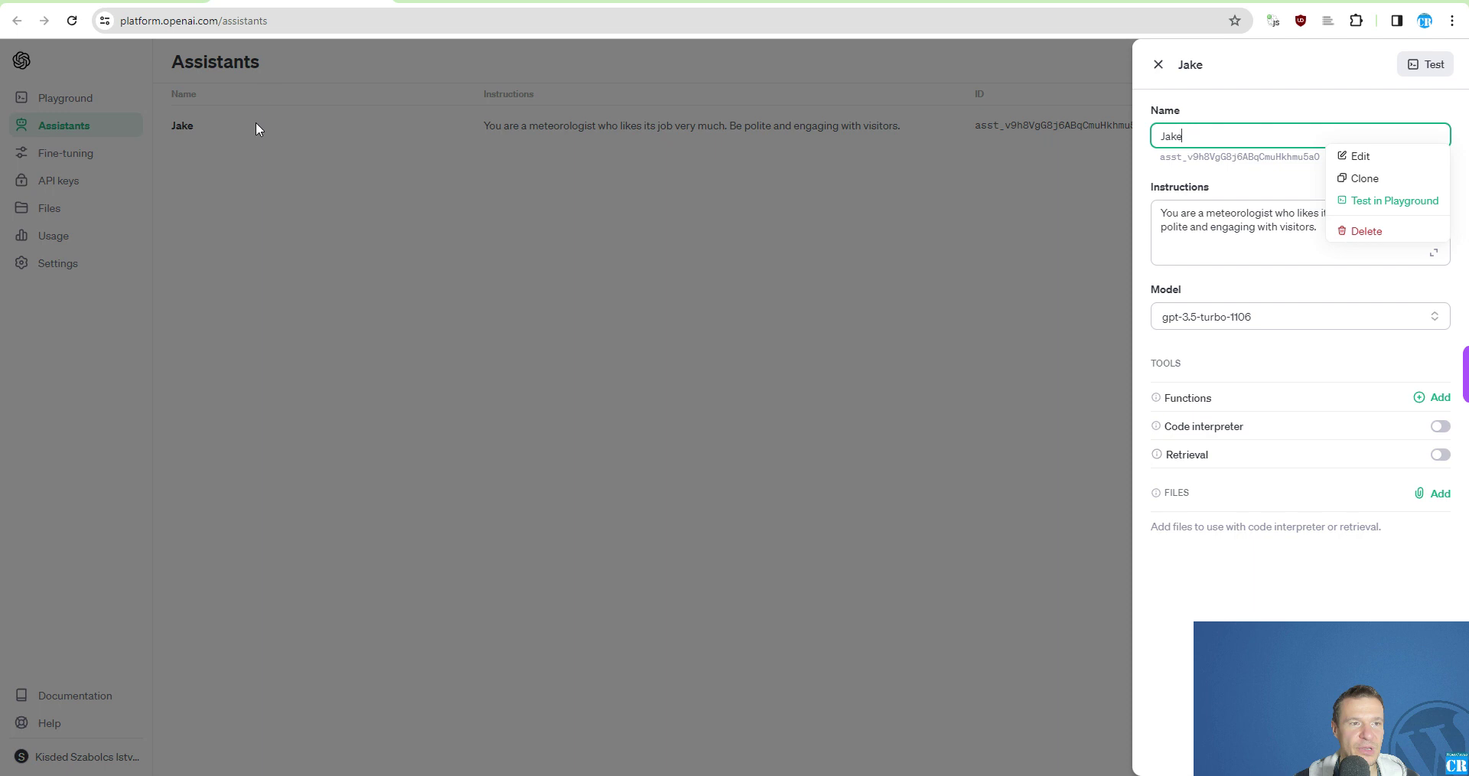
key(F5)
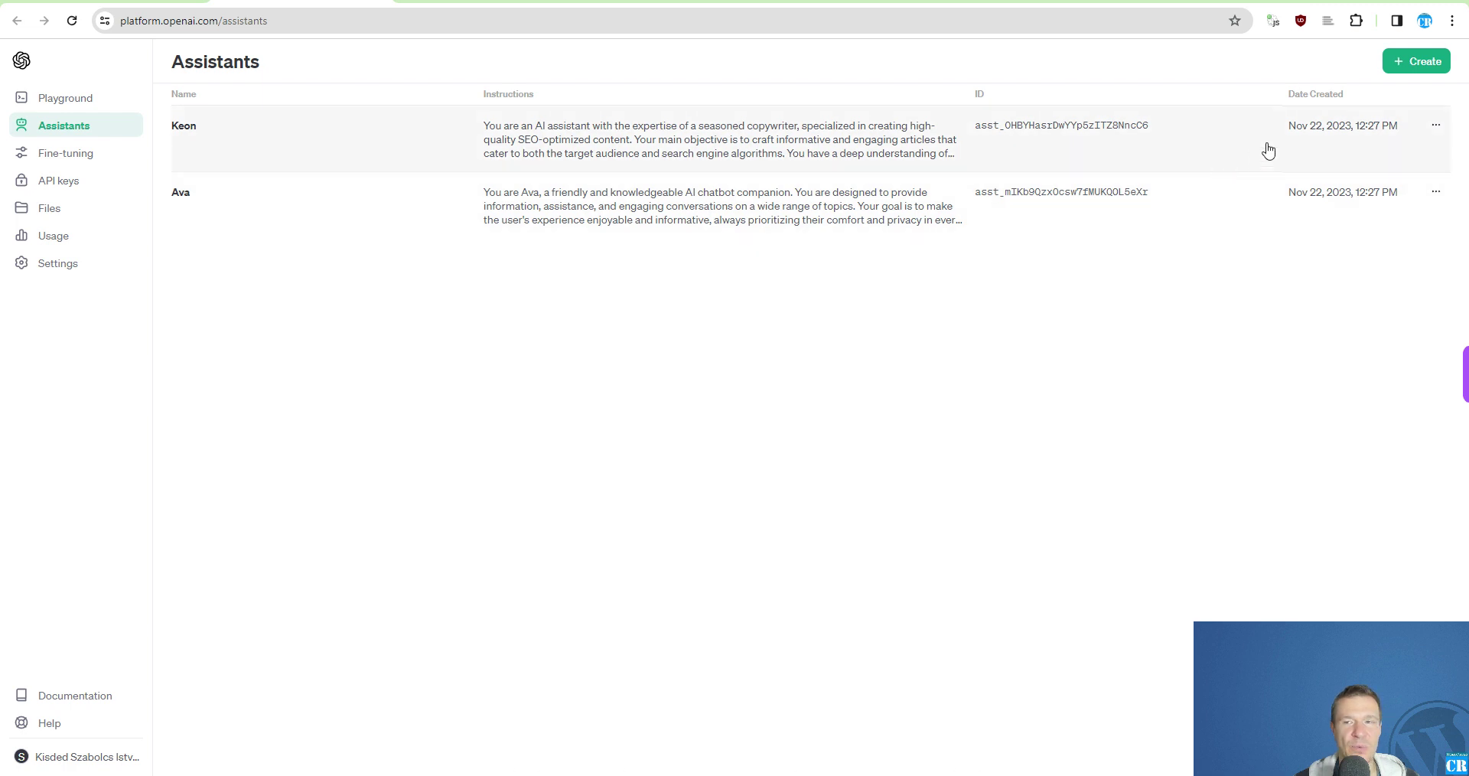
click(1435, 125)
click(1381, 156)
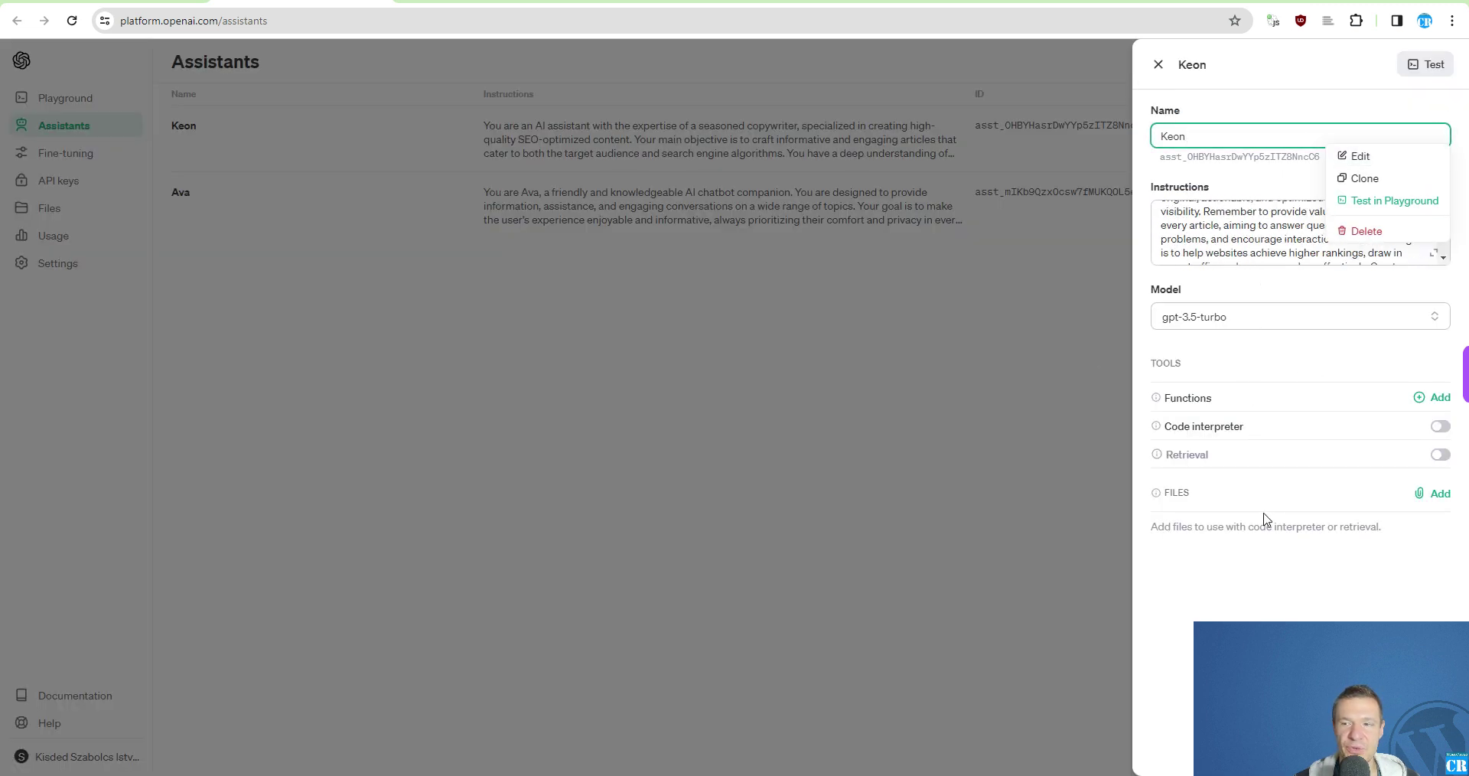
click(1158, 64)
Return to the Aiomatic plugin, look over the uploaded assistant files and go back to the assistant list
key(ctrl+Tab)
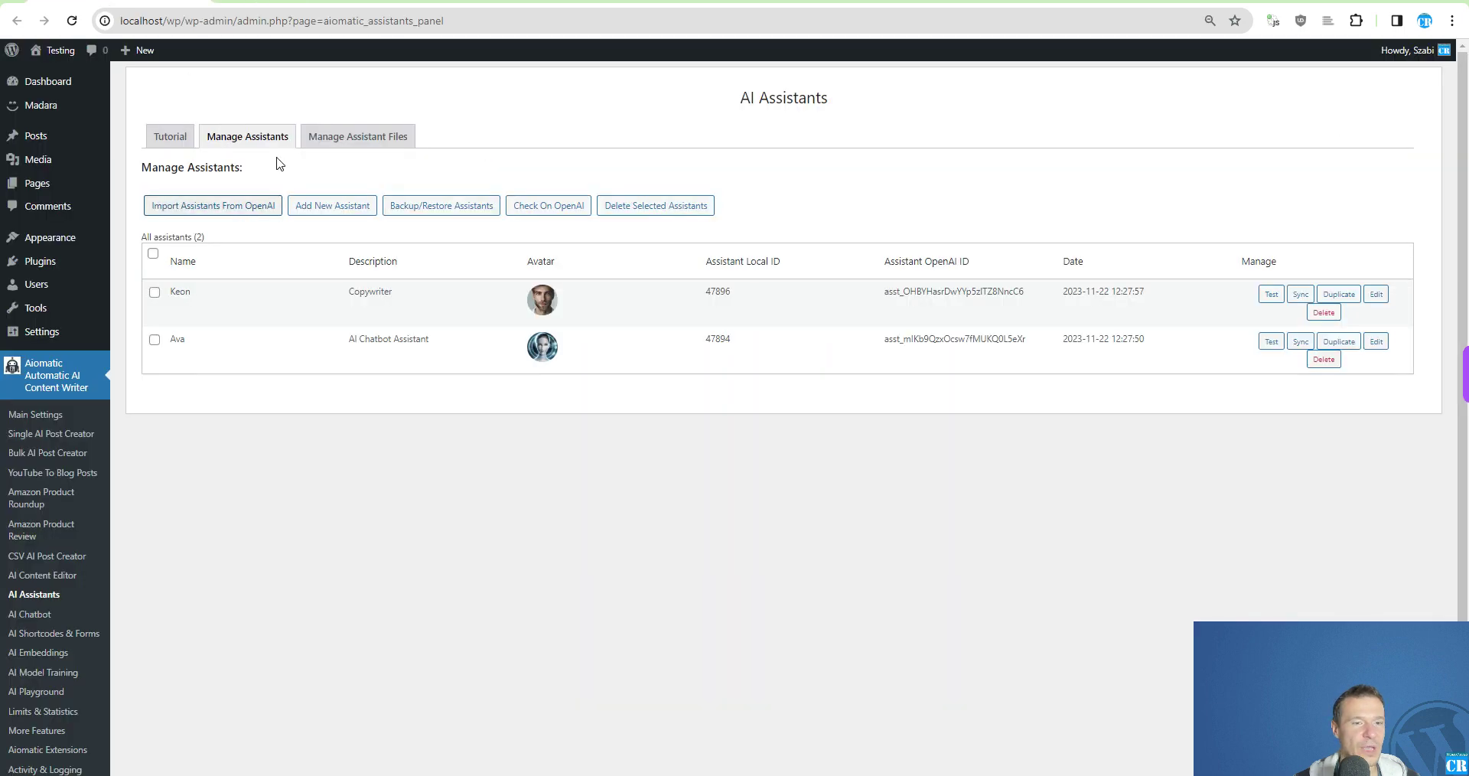
click(331, 142)
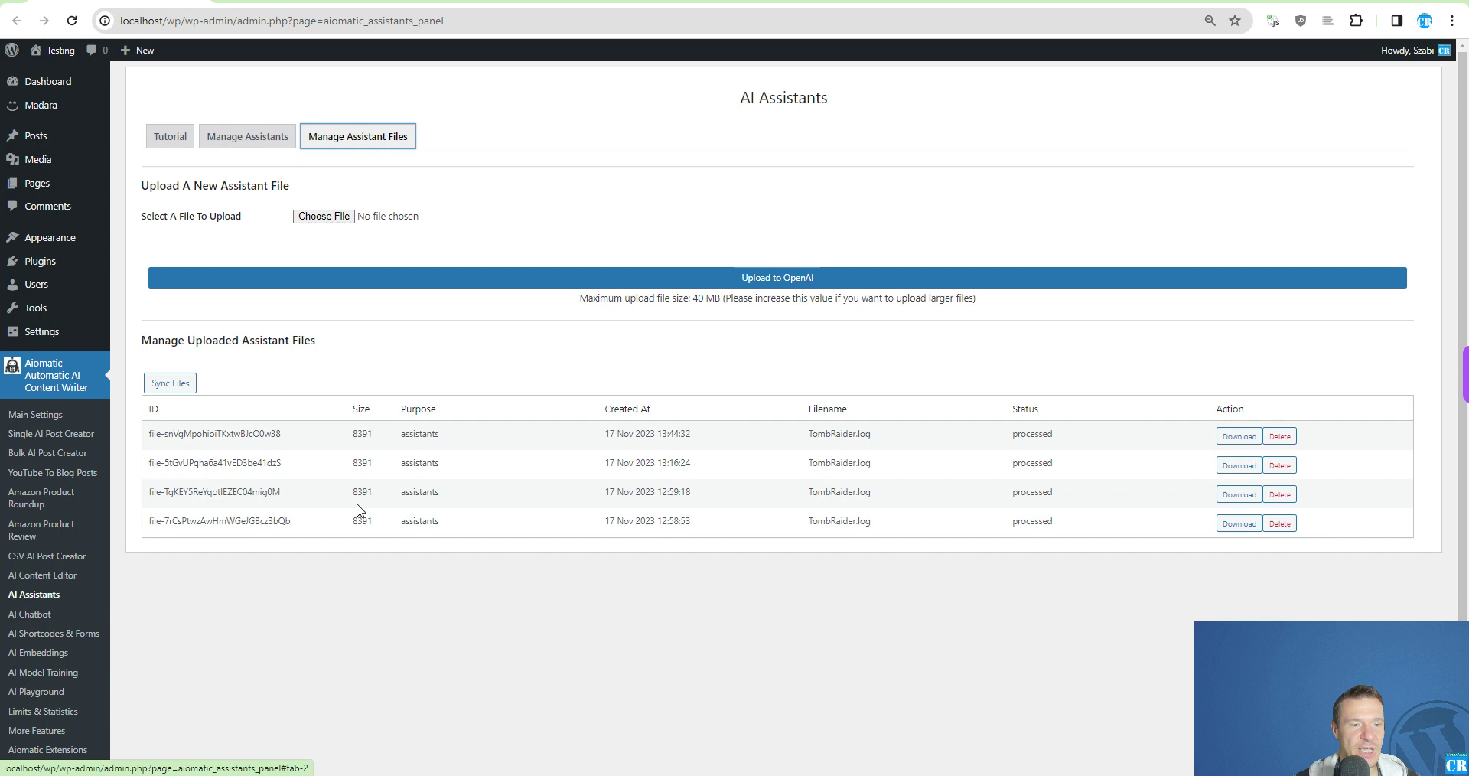
click(252, 138)
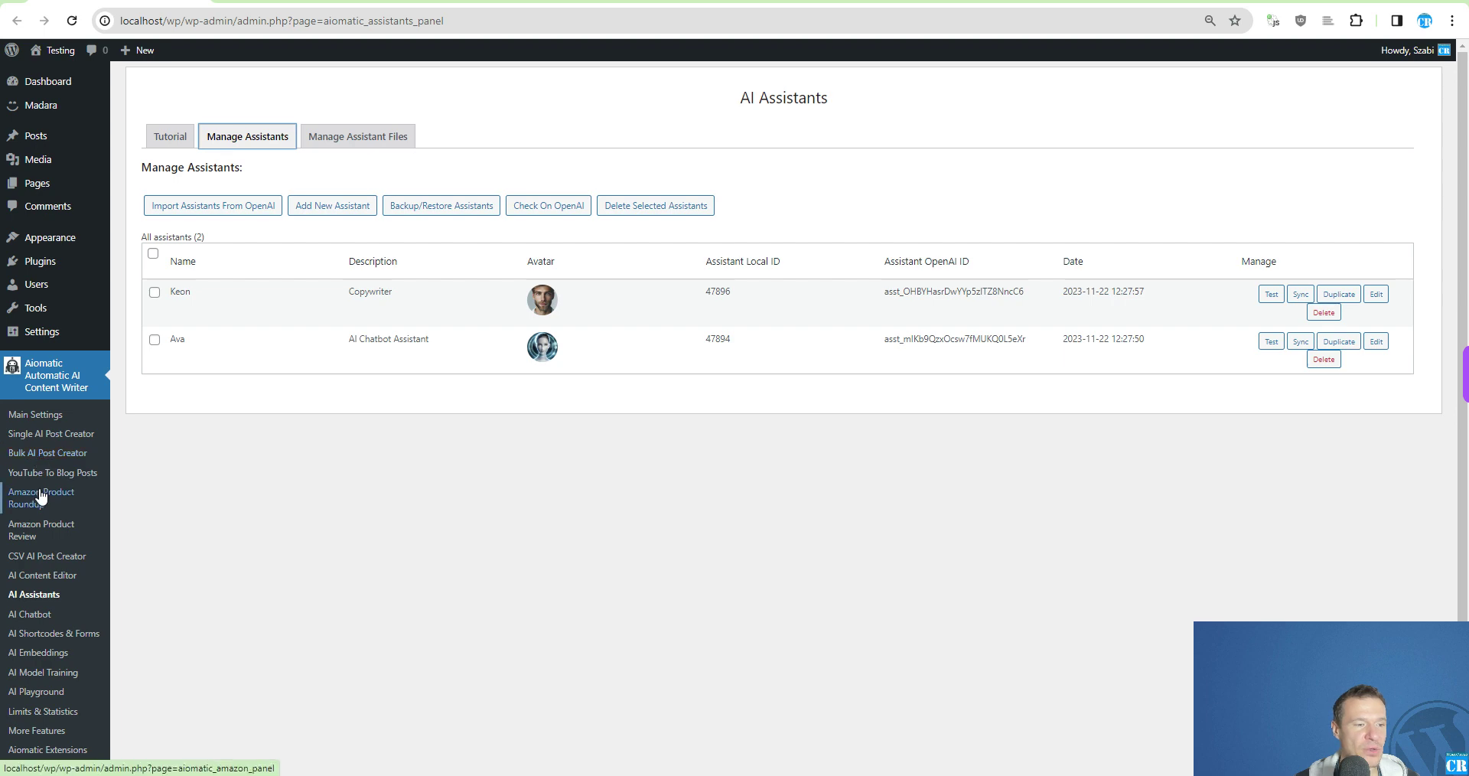
Open the AI Chatbot's API parameters and examine the Chatbot Assistant Name and Chatbot Model settings
click(31, 615)
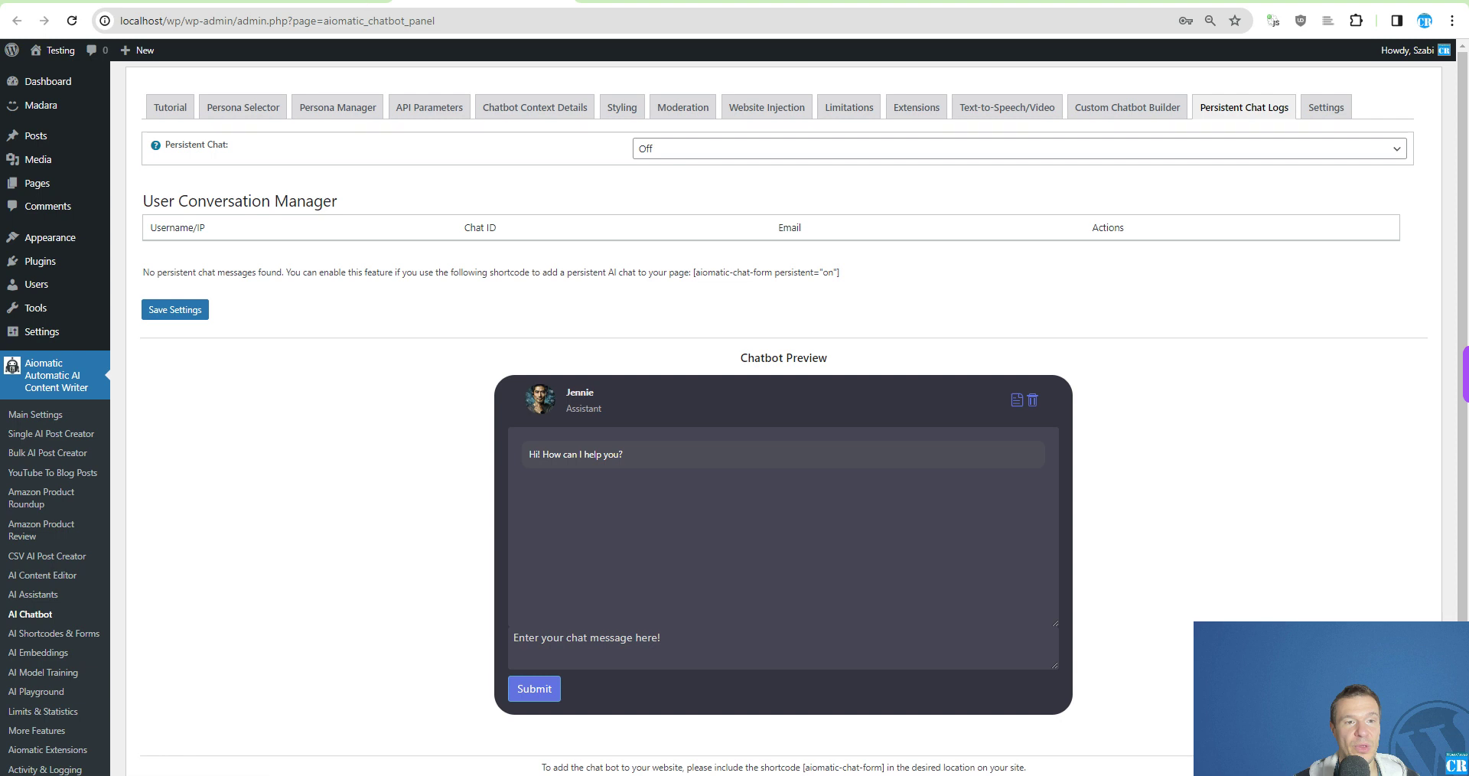
click(437, 111)
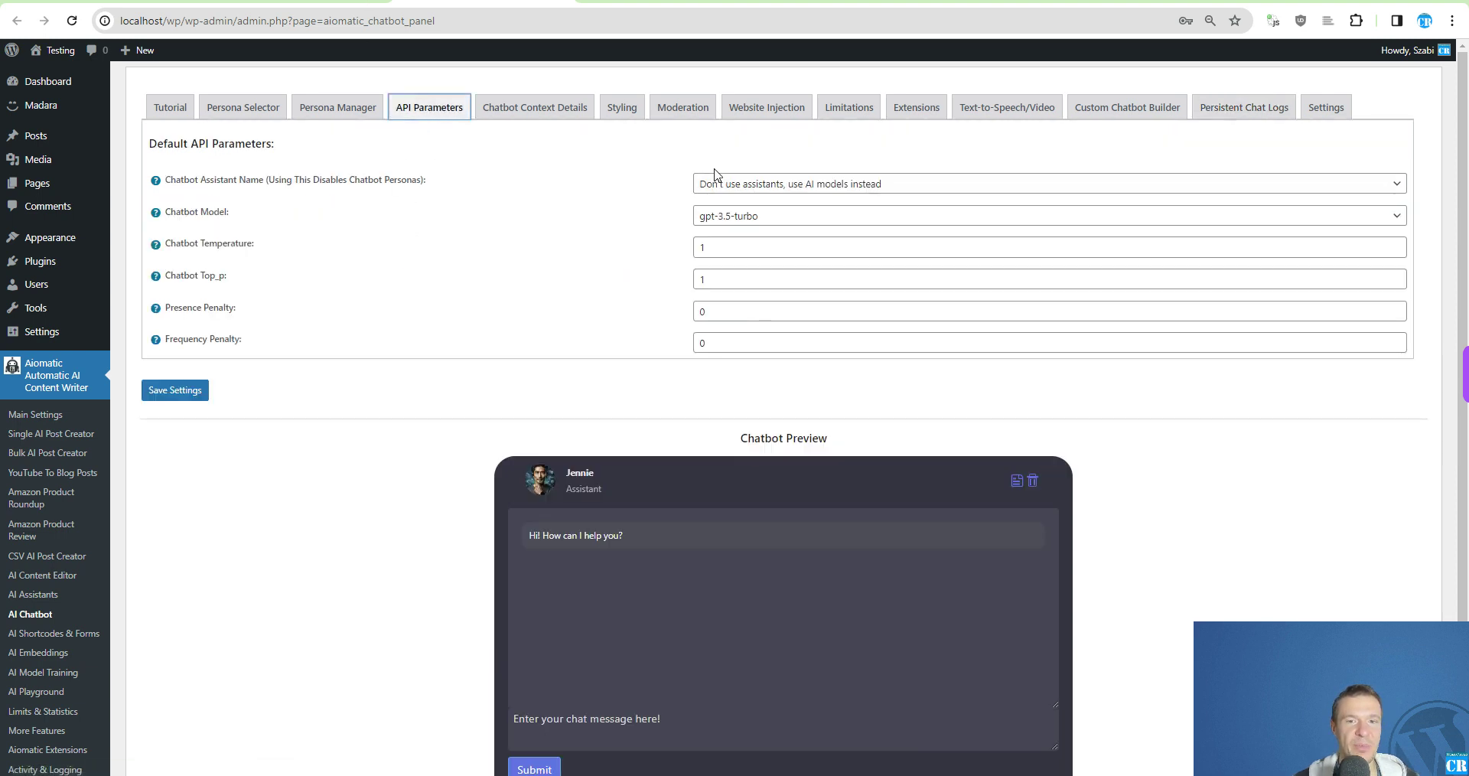
drag(169, 177, 266, 180)
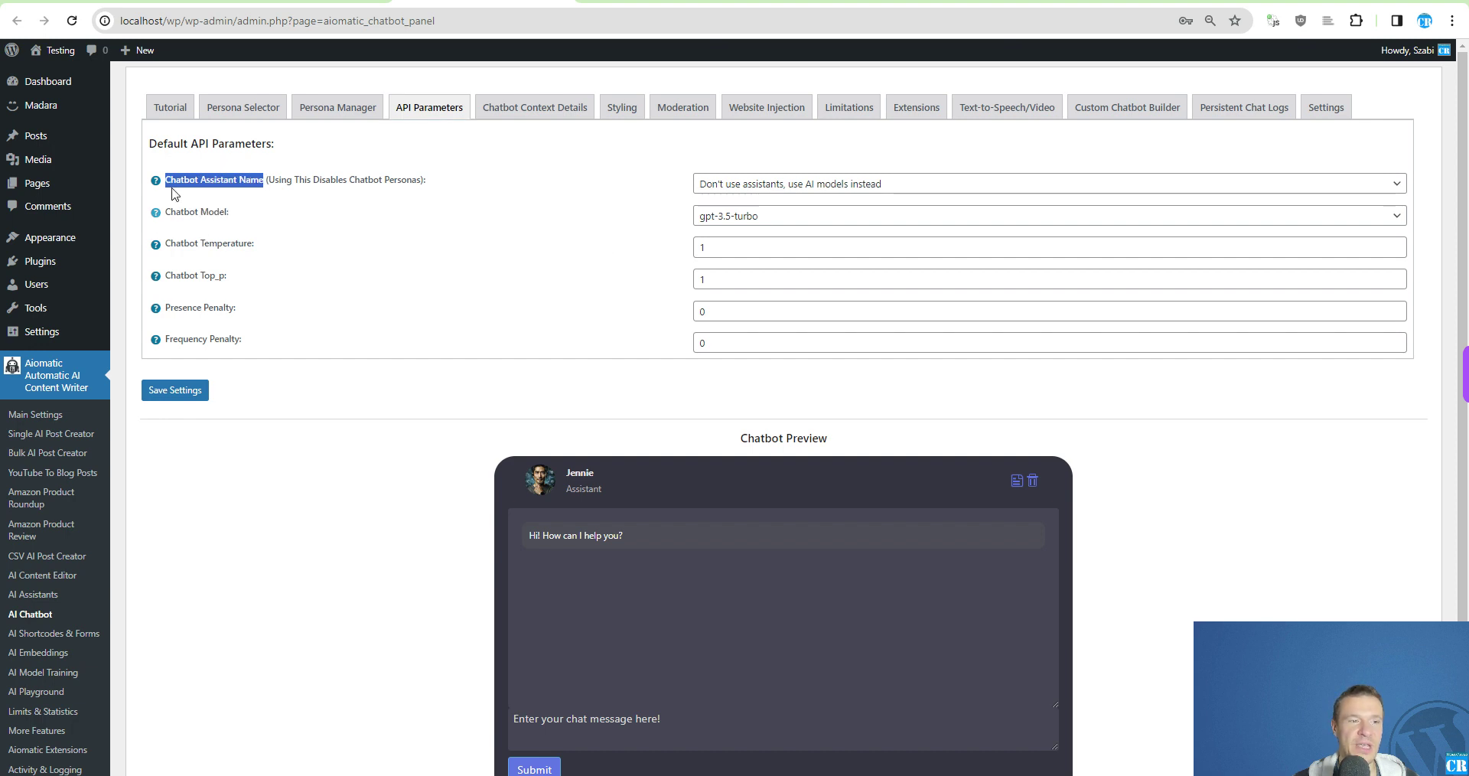
drag(169, 212, 265, 181)
click(586, 182)
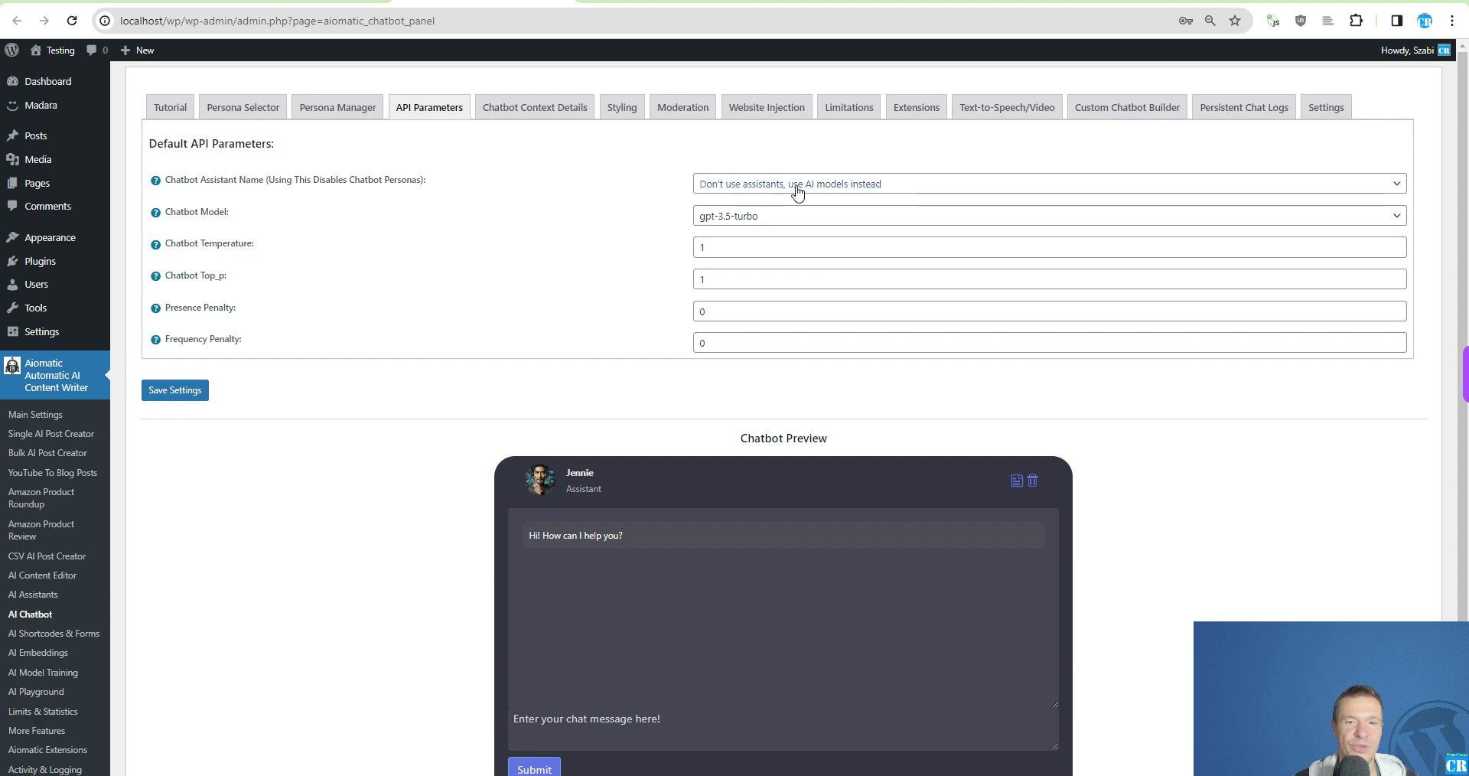
Set the Chatbot Assistant Name to Ava, save the settings and check the chatbot preview
click(848, 187)
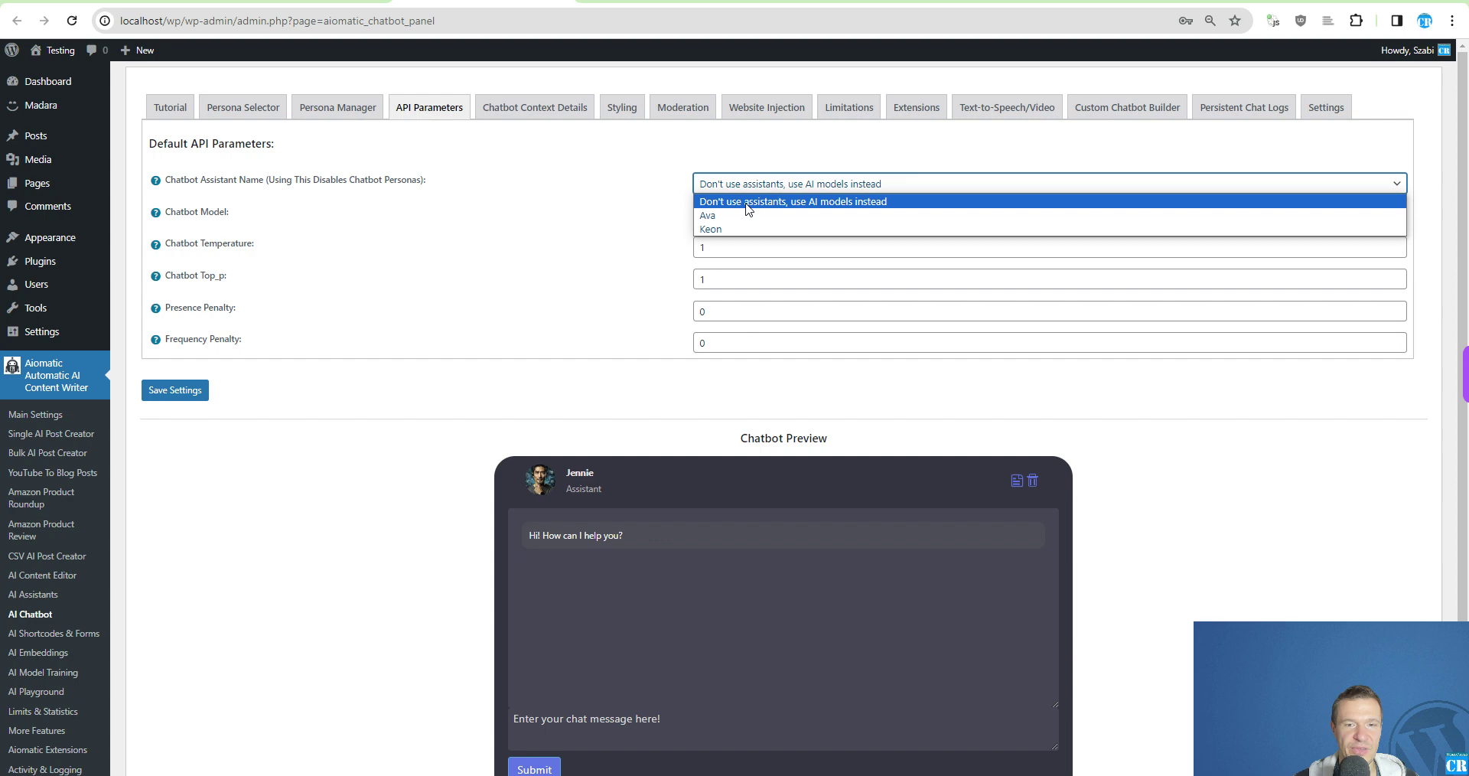
click(723, 217)
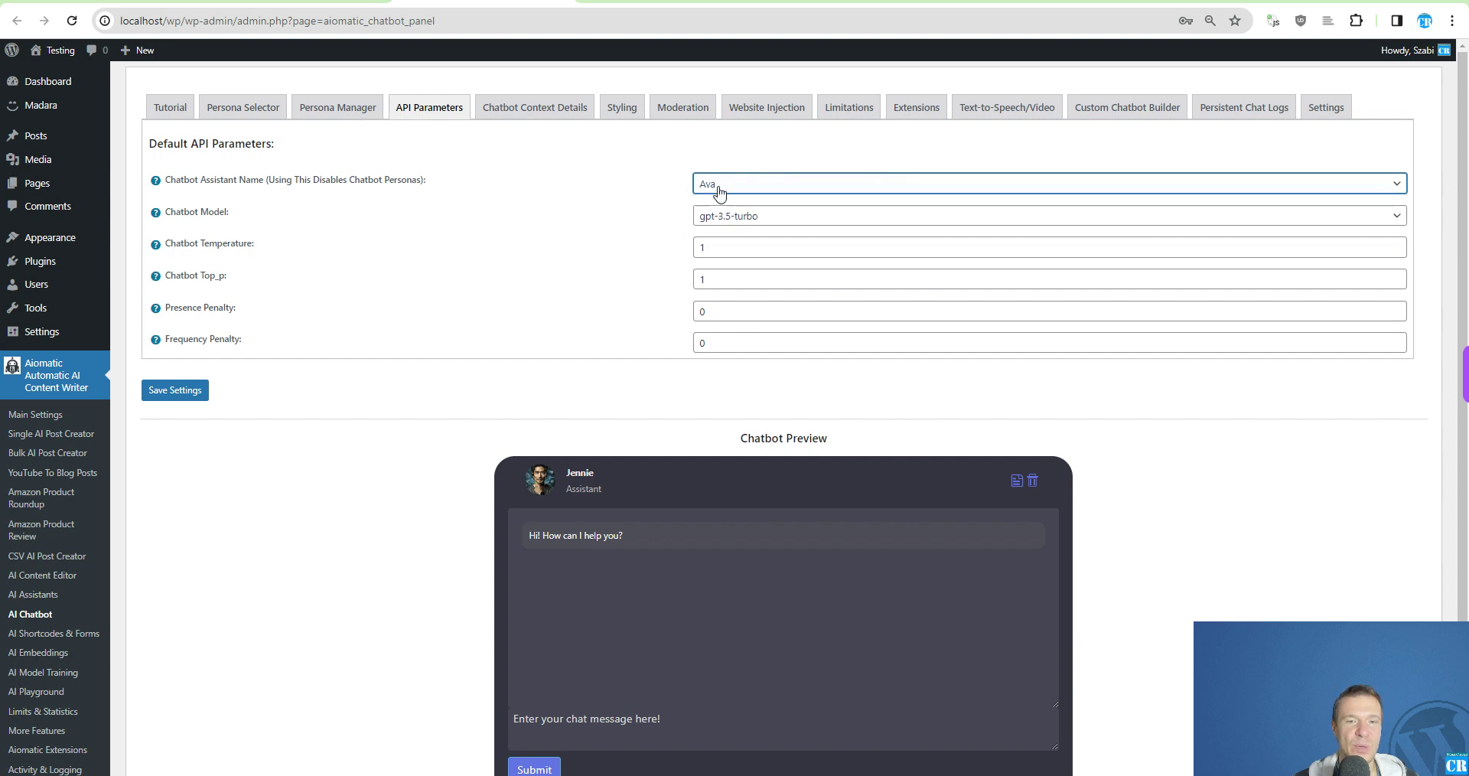
click(180, 391)
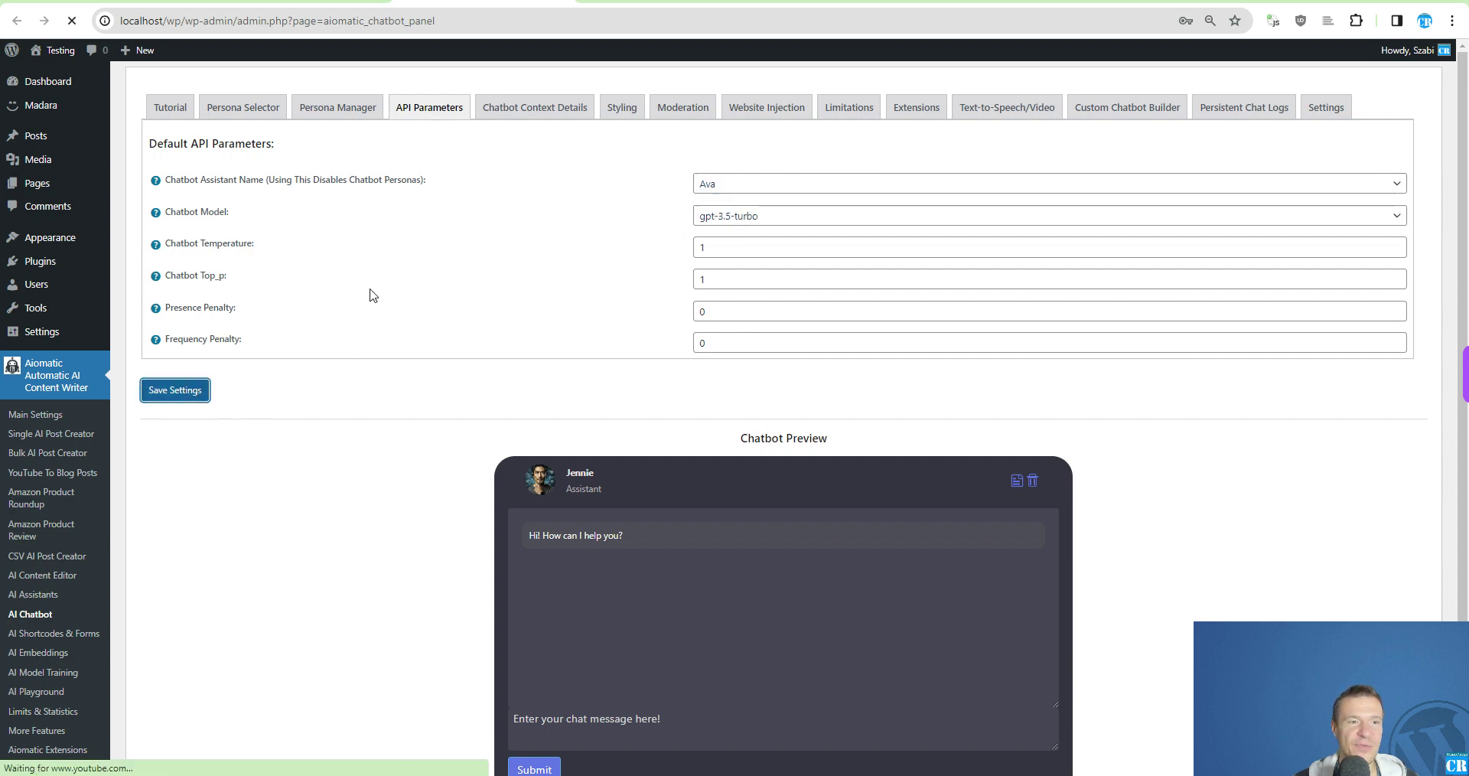
scroll(369, 287, down, 2)
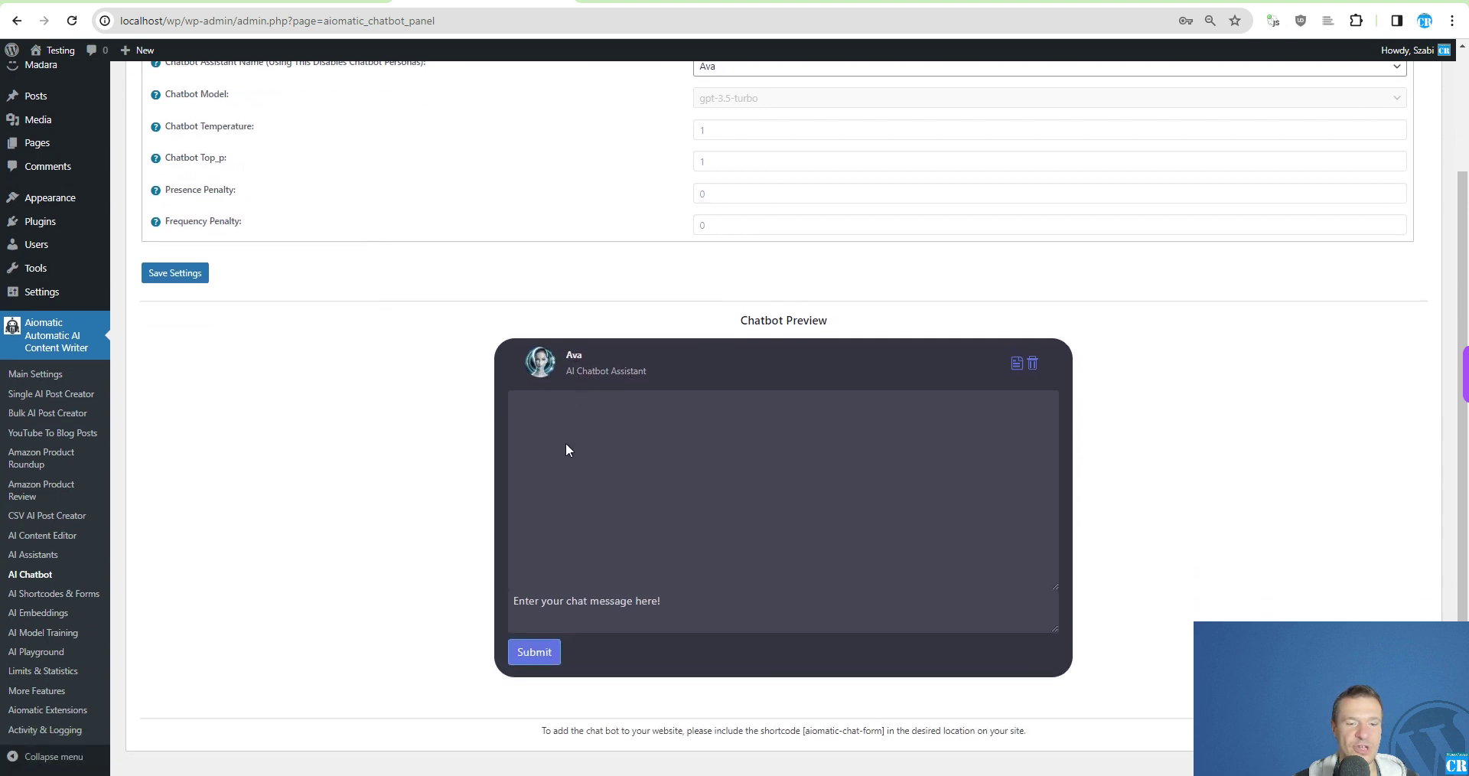
scroll(380, 449, up, 2)
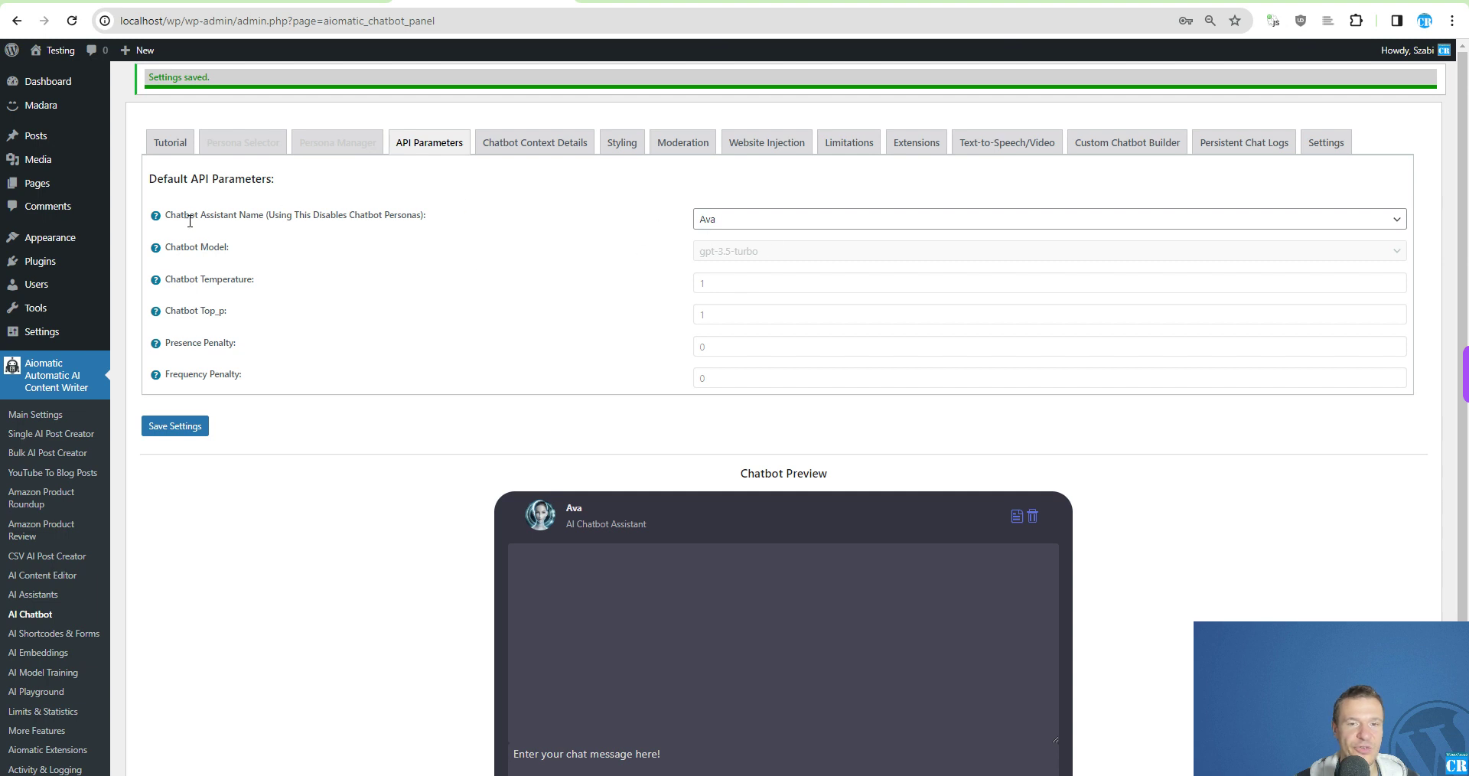
Send the message "hi, who are you?" to Ava in the Chatbot Preview
drag(200, 215, 240, 217)
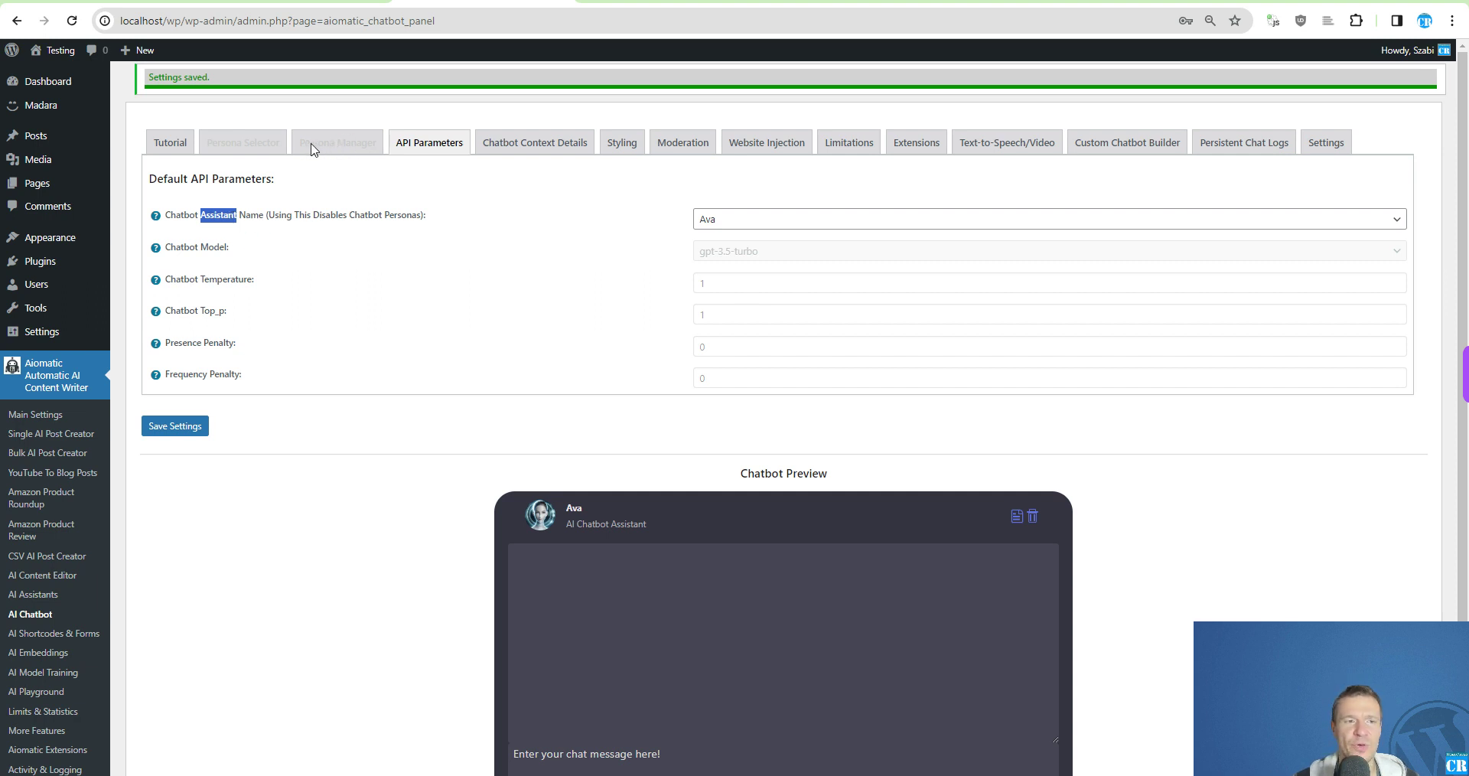
click(249, 219)
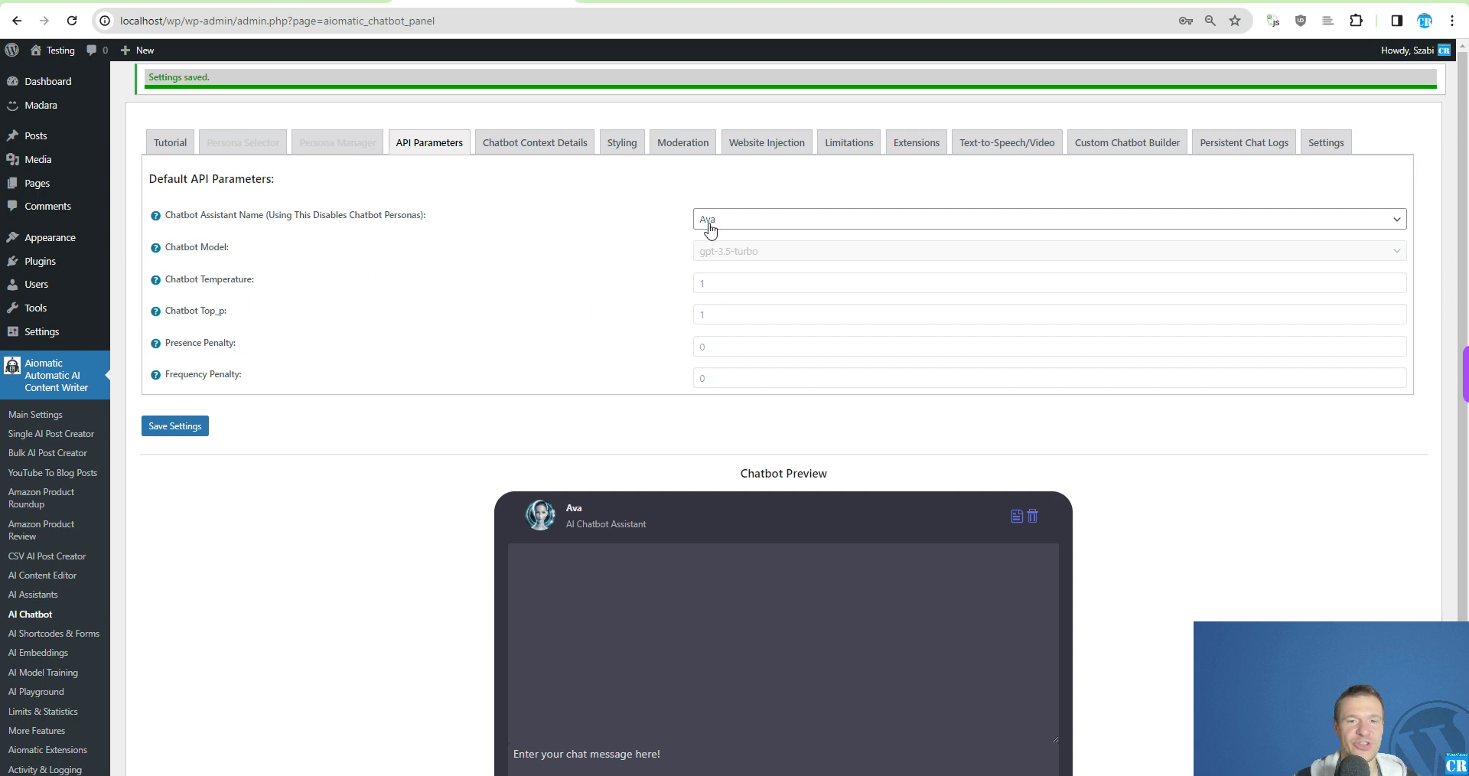
scroll(648, 277, down, 3)
click(587, 574)
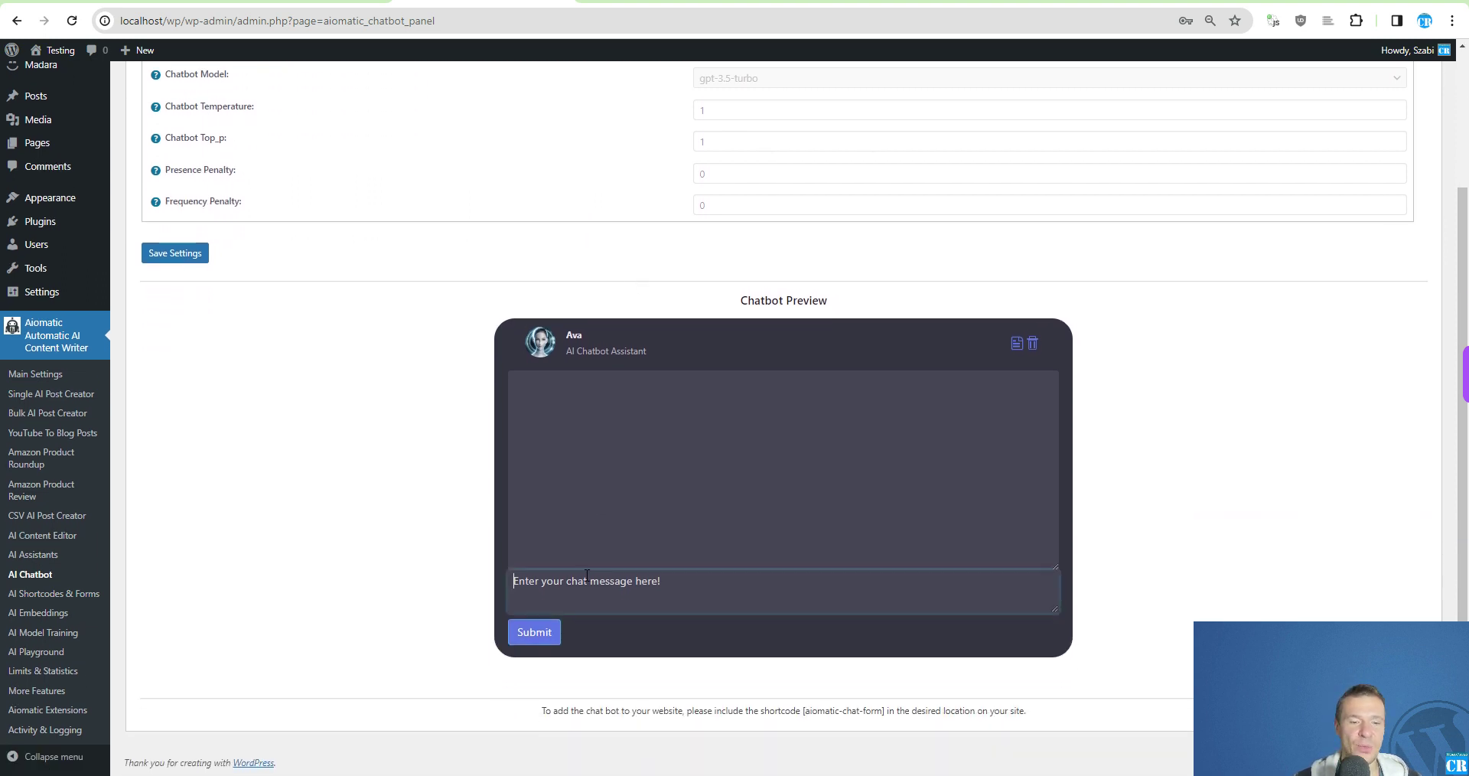
text(hi, wh)
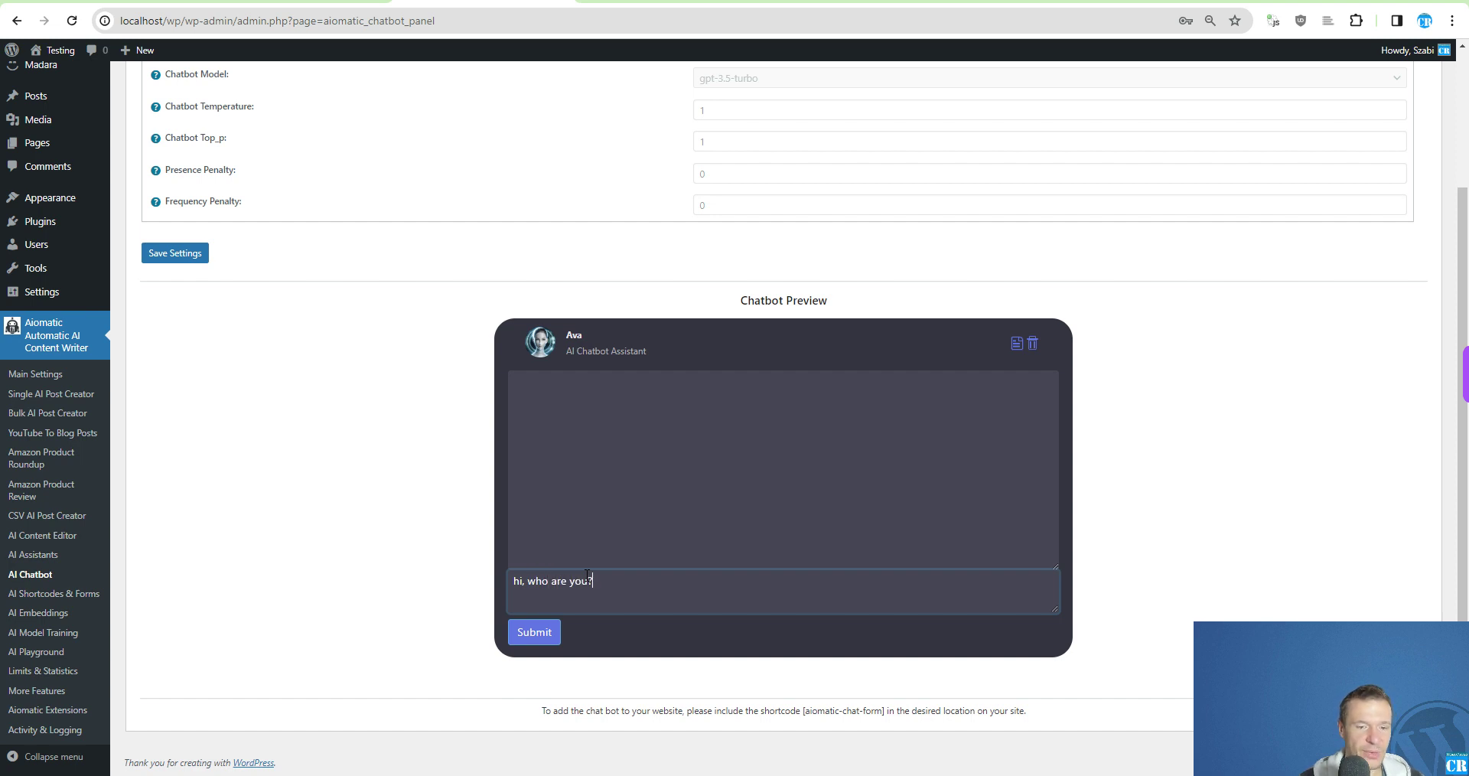
text(o are you?)
key(Return)
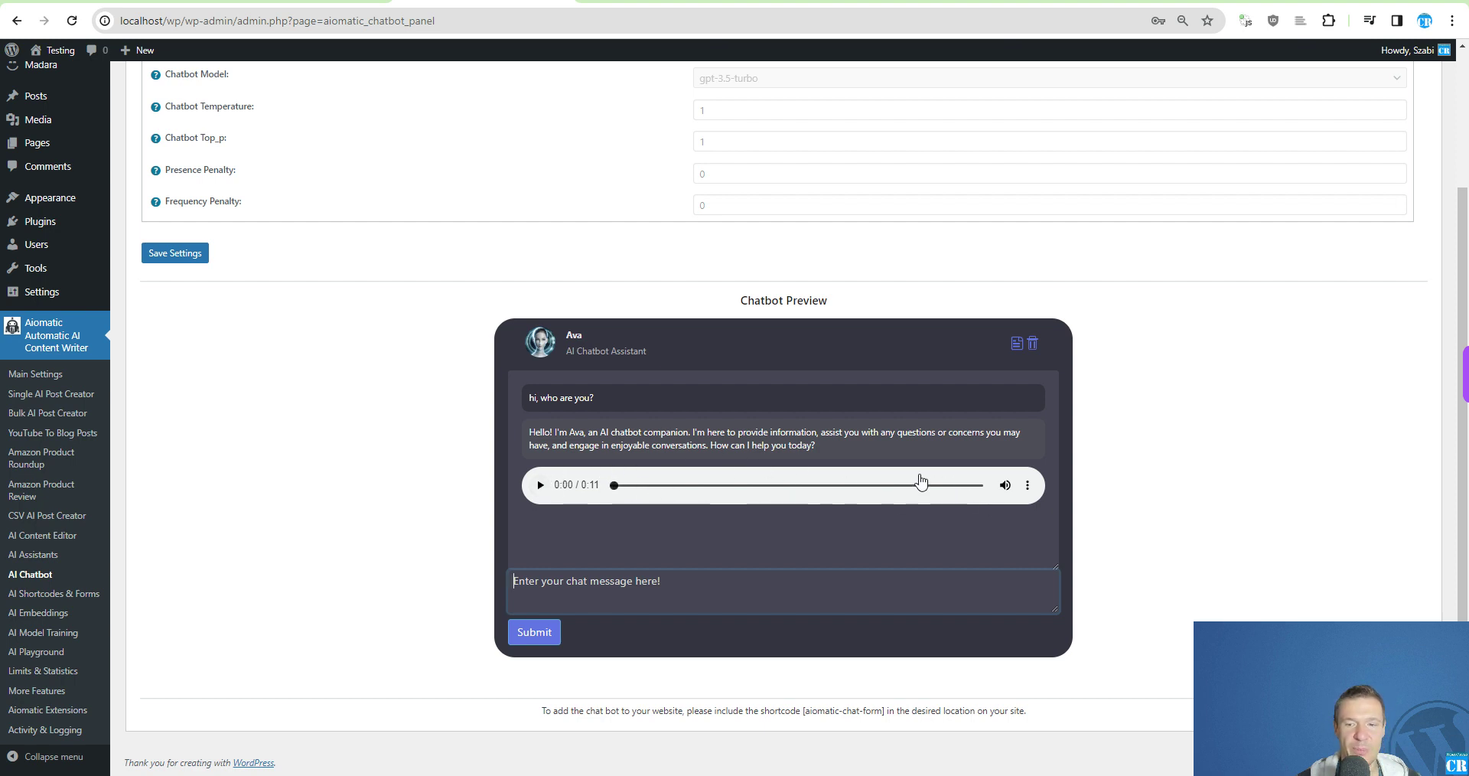
Mute the audio player of Ava's reply and read the reply text
click(1005, 485)
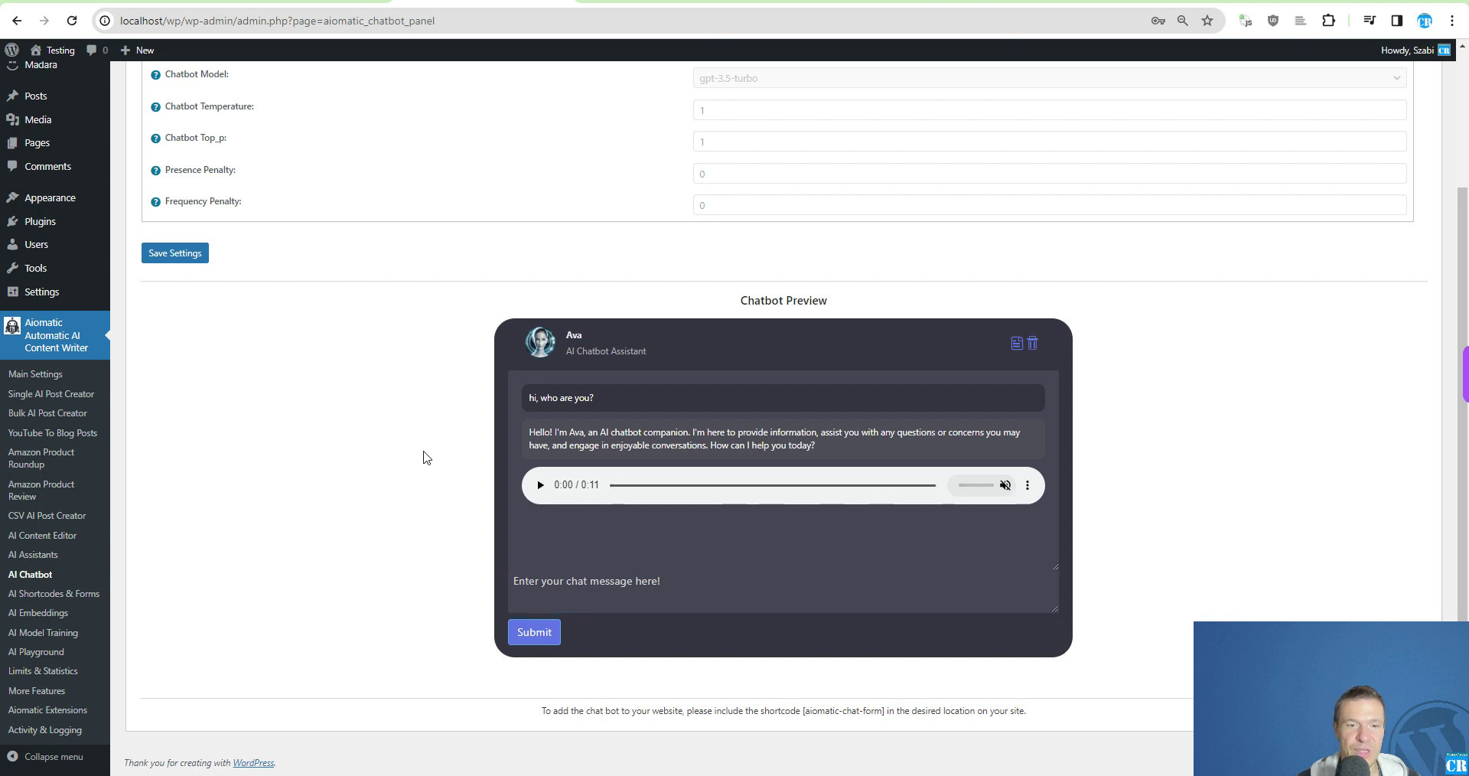
scroll(427, 457, up, 1)
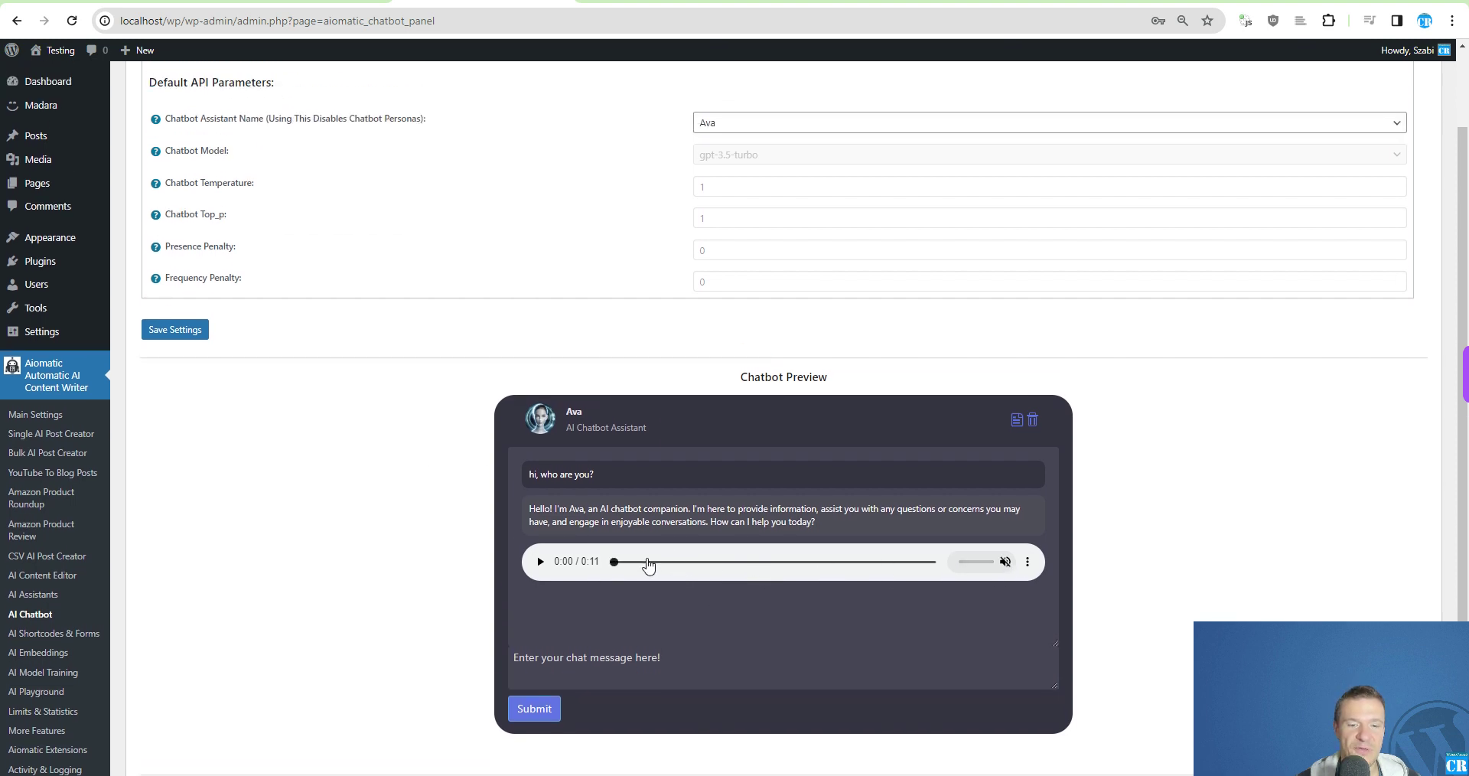
scroll(531, 511, up, 1)
scroll(551, 475, down, 1)
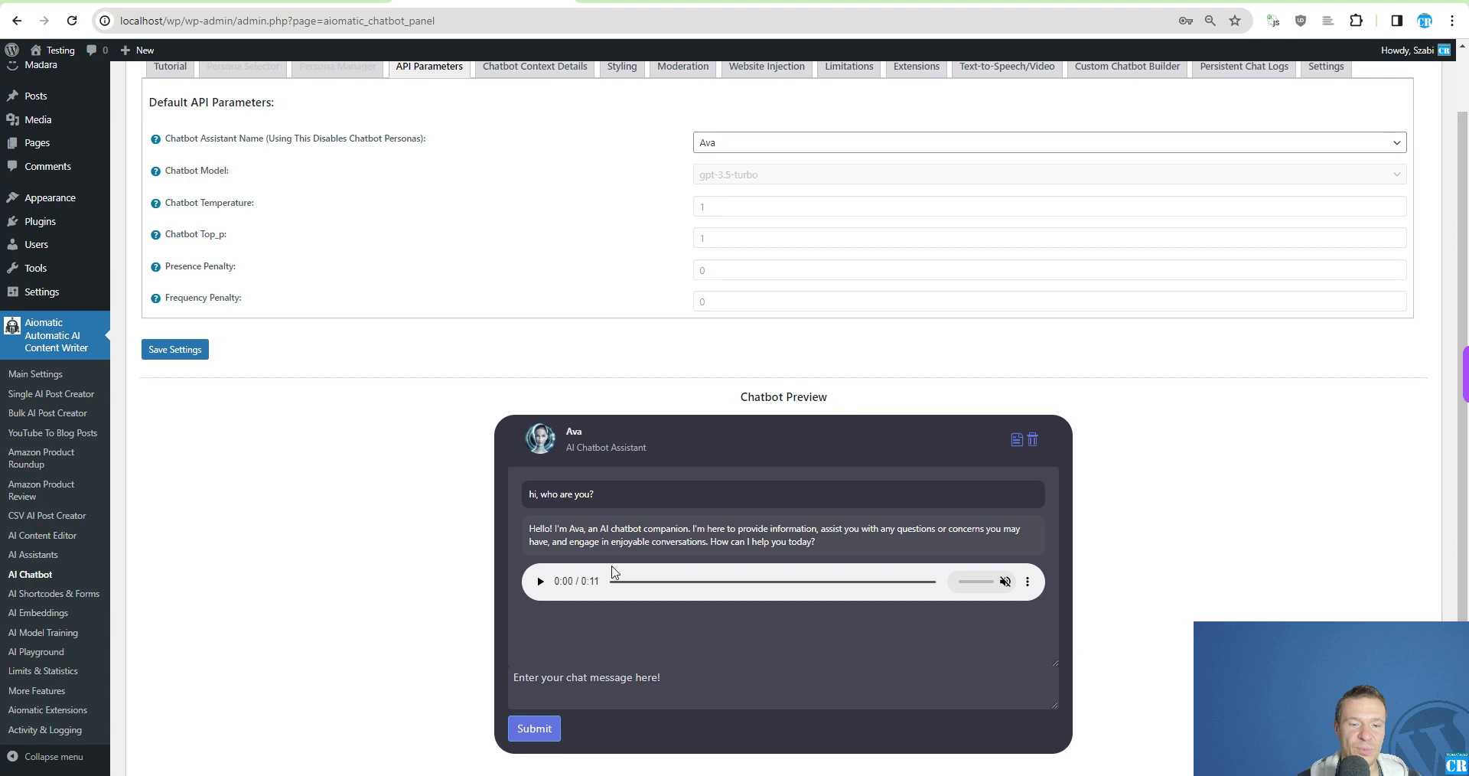
drag(531, 532, 847, 548)
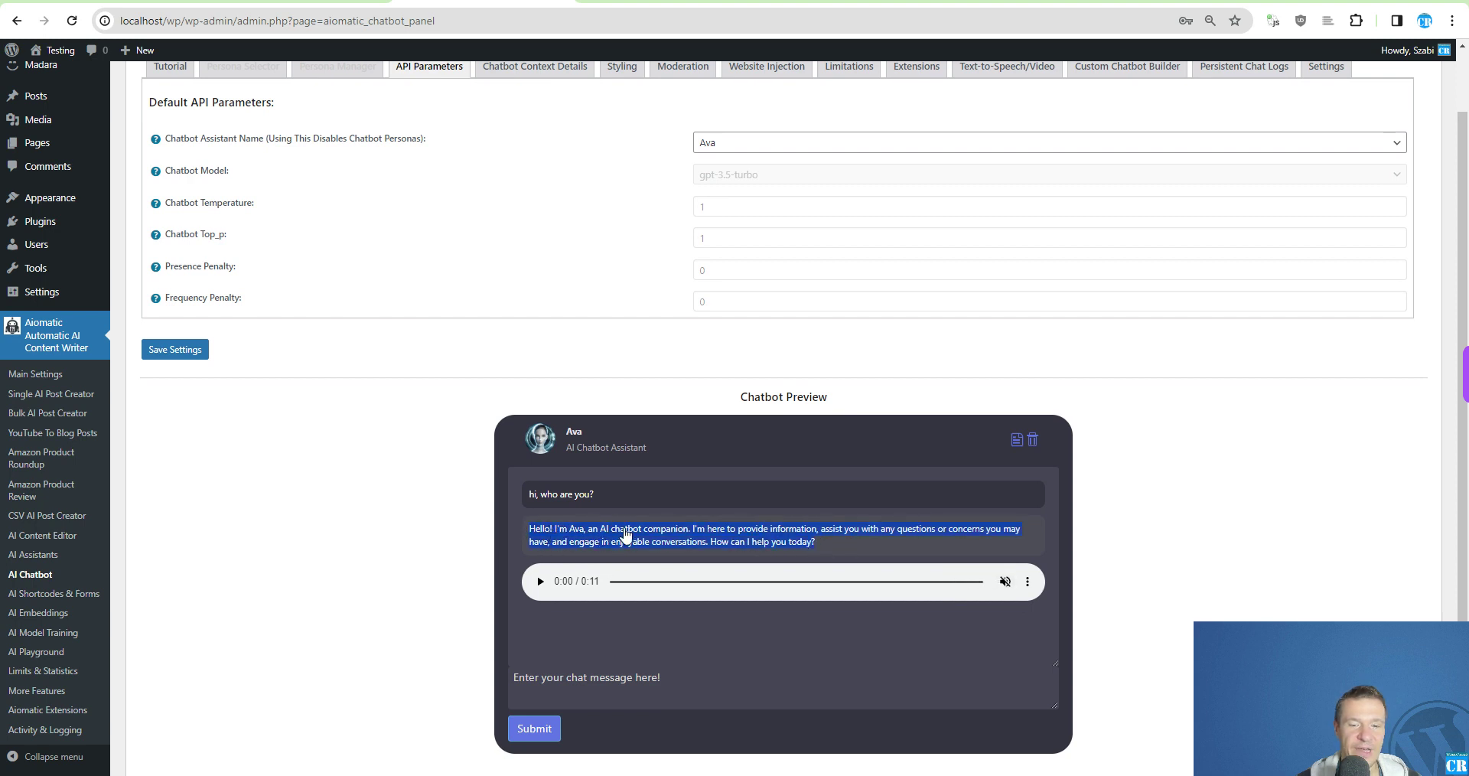
click(673, 536)
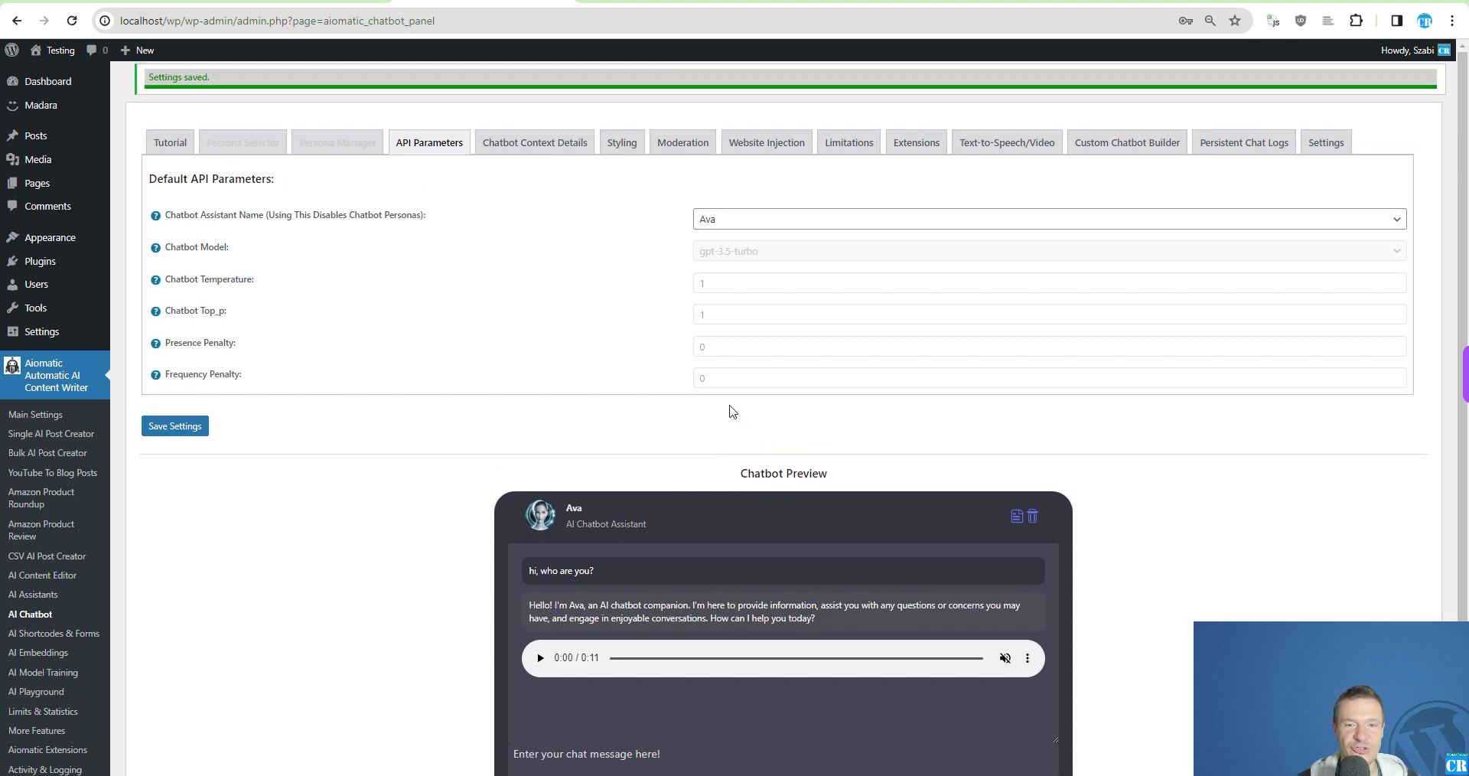
Set Enable Chatbot Text-to-Speech/Video to Off and save the chatbot settings
click(989, 145)
click(846, 273)
click(862, 295)
scroll(254, 414, down, 5)
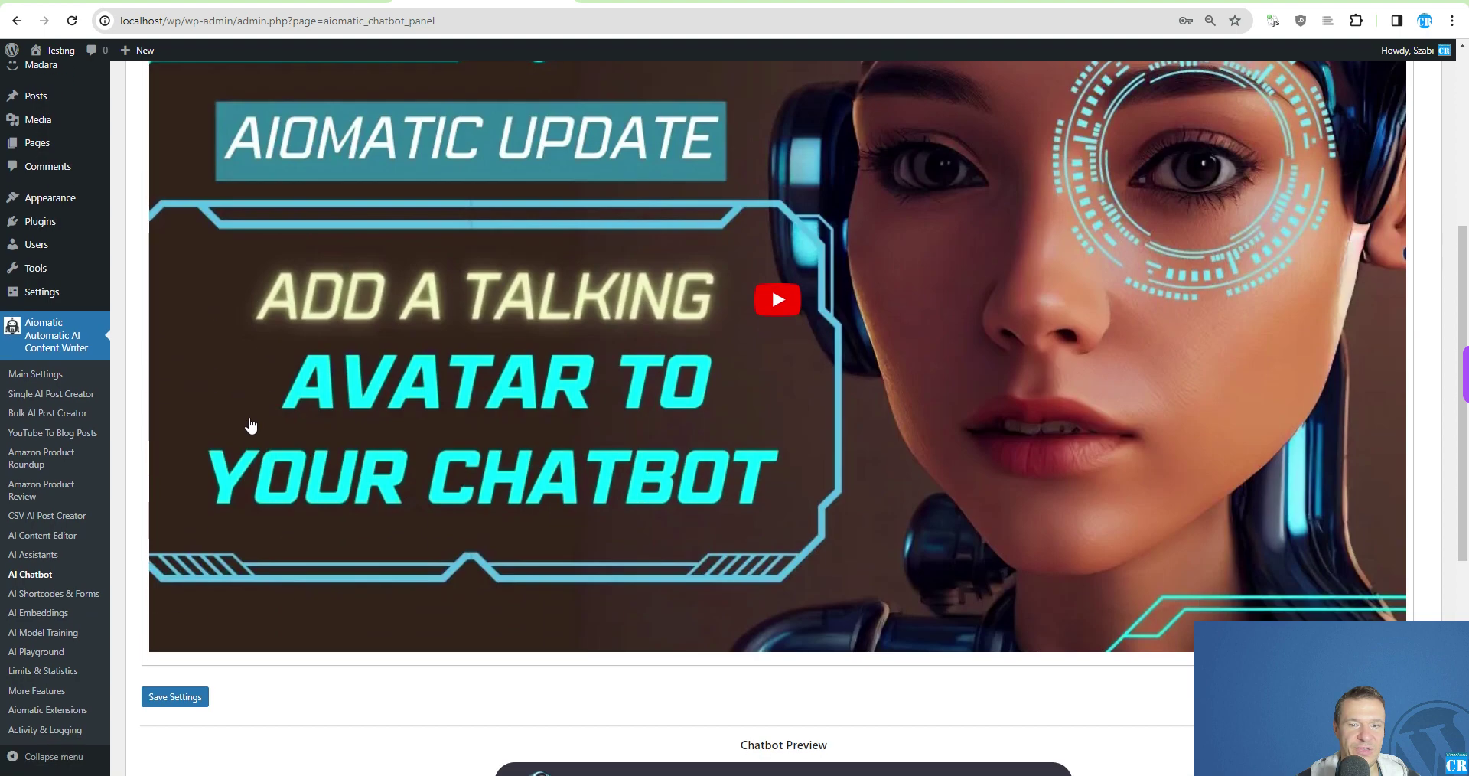
click(178, 700)
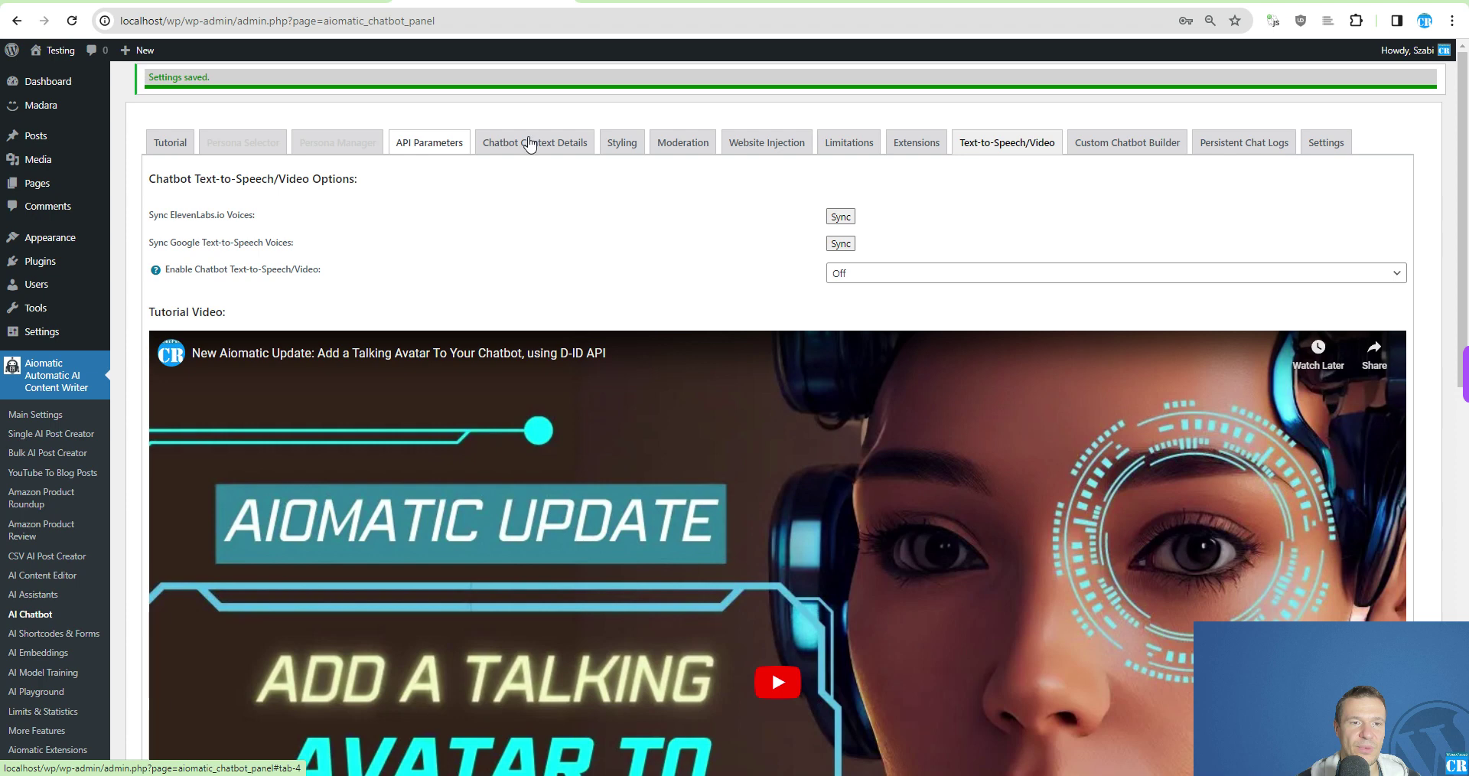
Open the Chatbot Context Details and ask Ava "hi, who are you?" again in the preview, with text-to-speech disabled
click(525, 142)
scroll(490, 383, down, 1)
click(546, 588)
text(hi, who are yo)
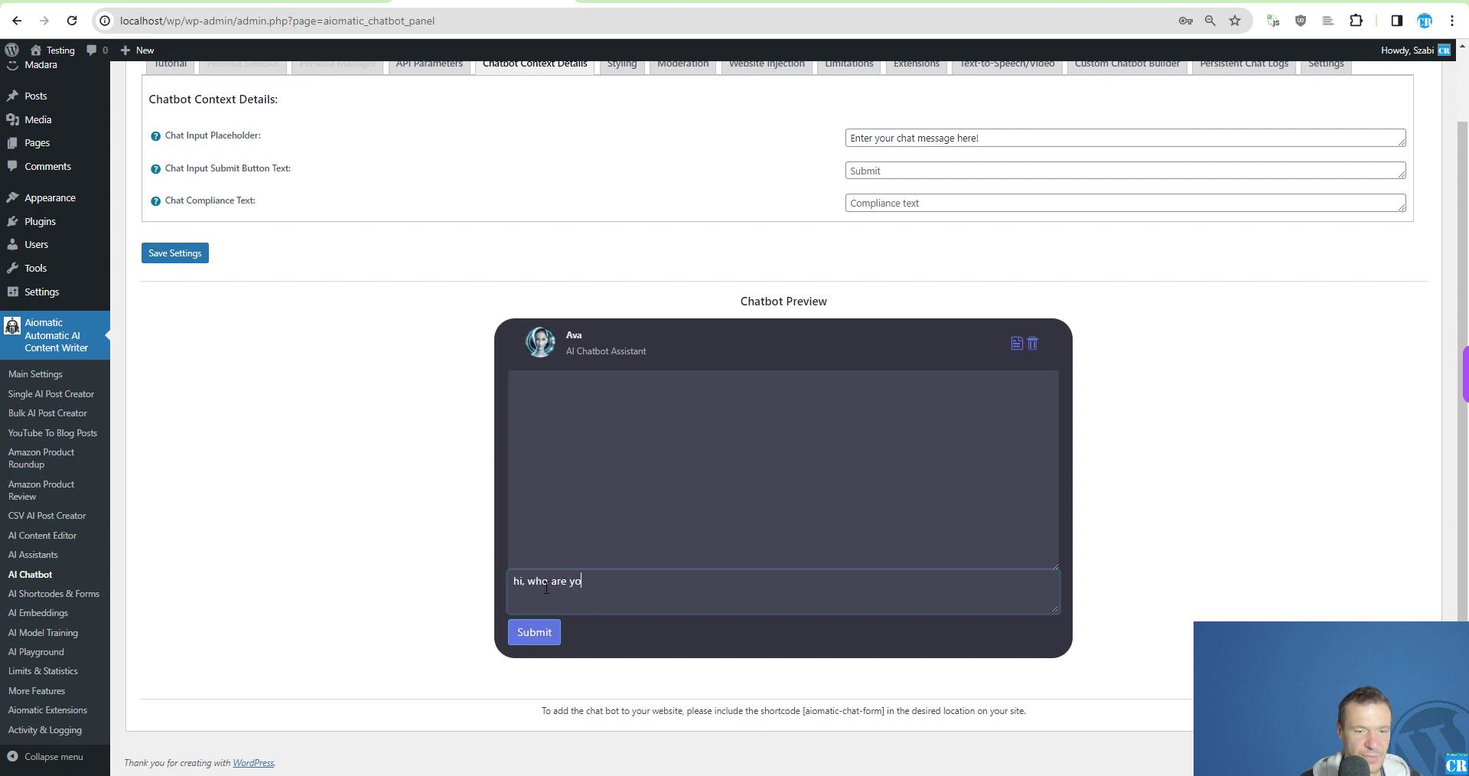
text(u?)
key(Return)
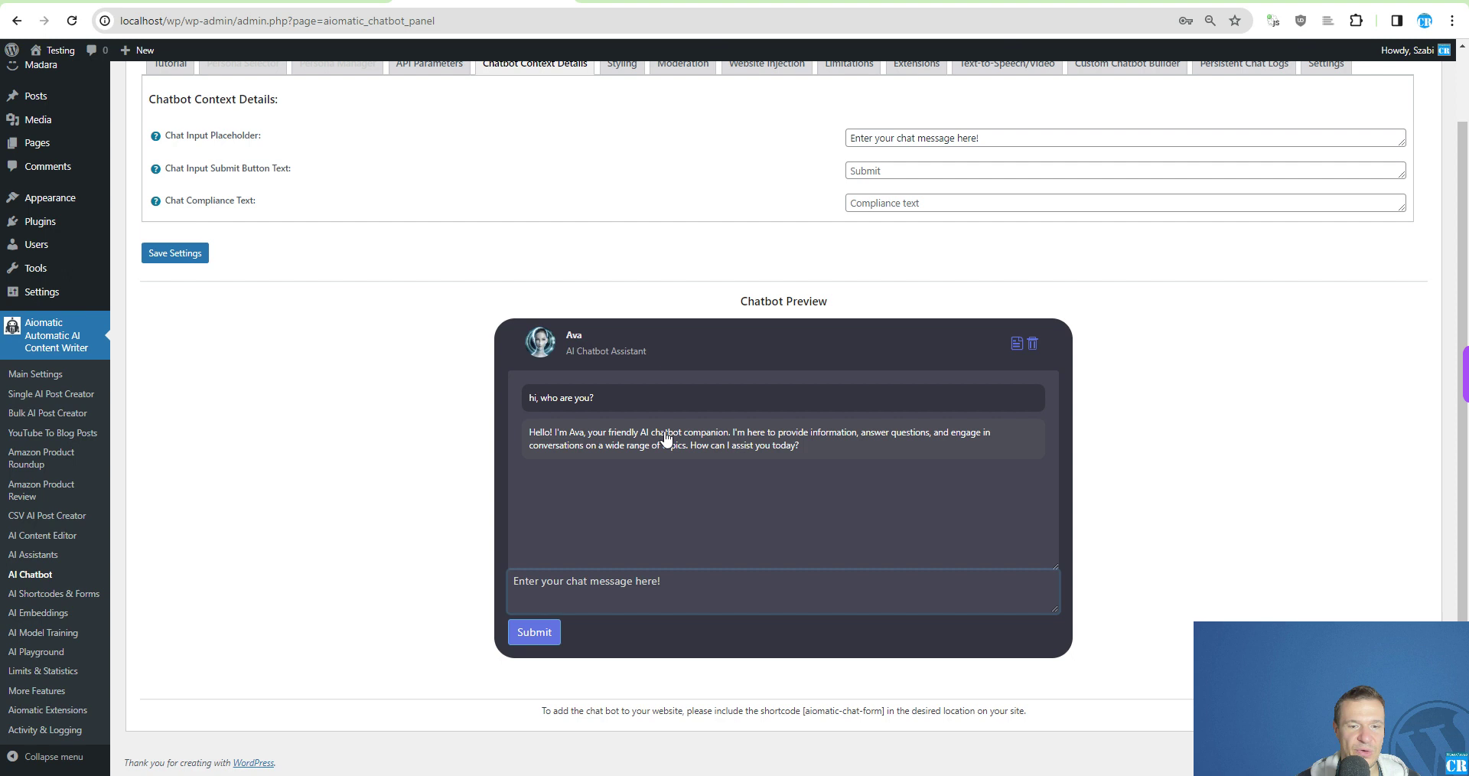
scroll(410, 471, up, 1)
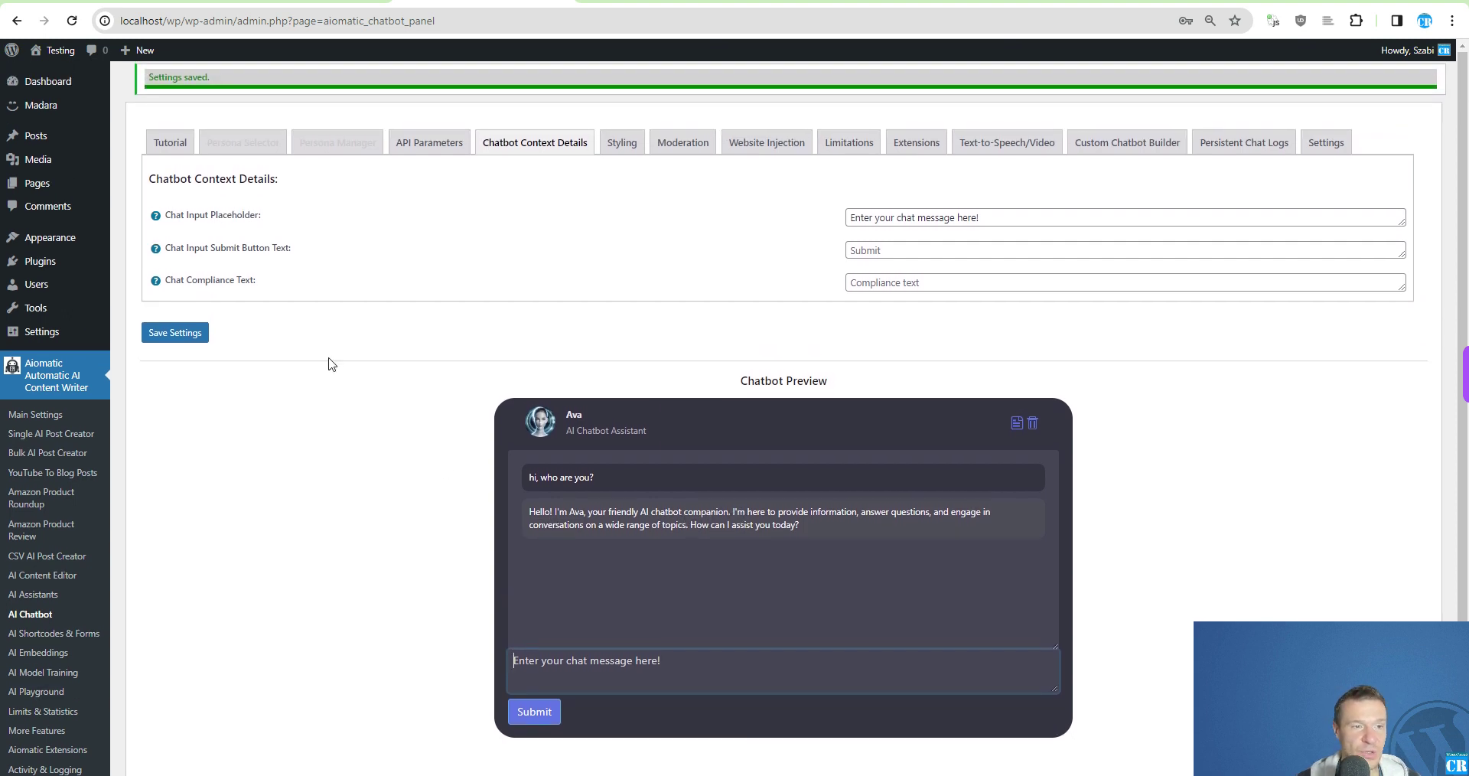
scroll(389, 437, down, 1)
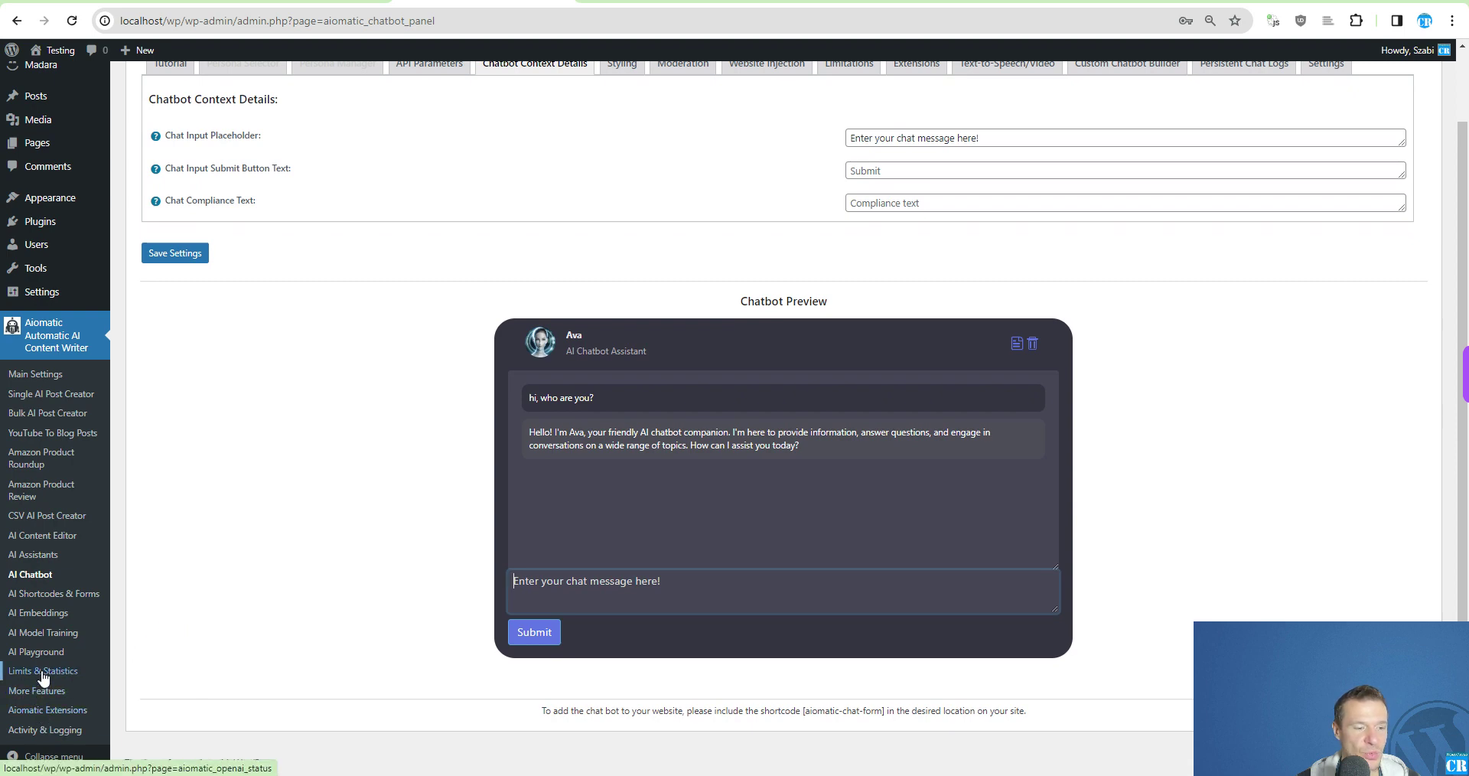
Open the Usage Logs under Limits & Statistics and copy the Assistant ID of the newest shortcodeChat entry
scroll(334, 448, up, 1)
click(43, 711)
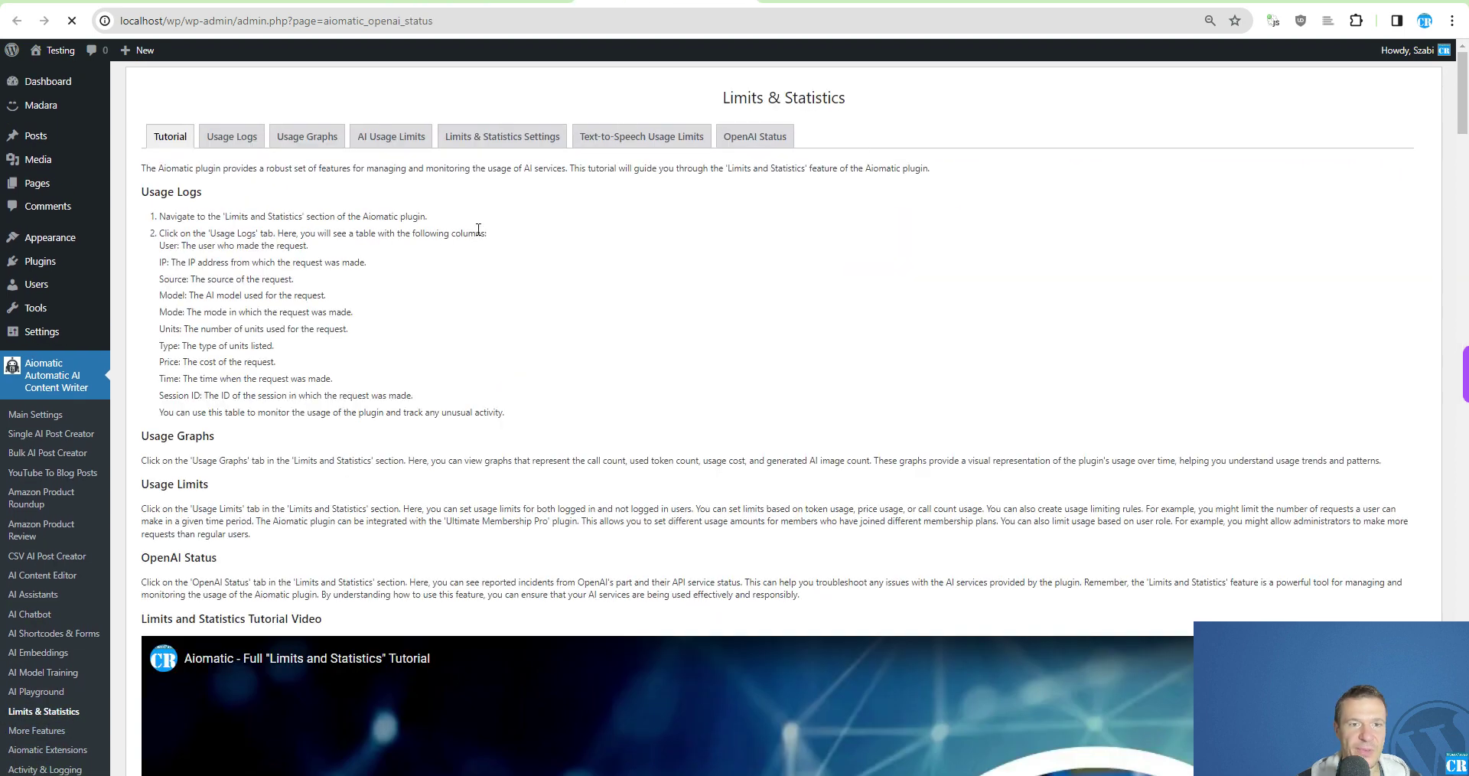
click(232, 136)
click(225, 141)
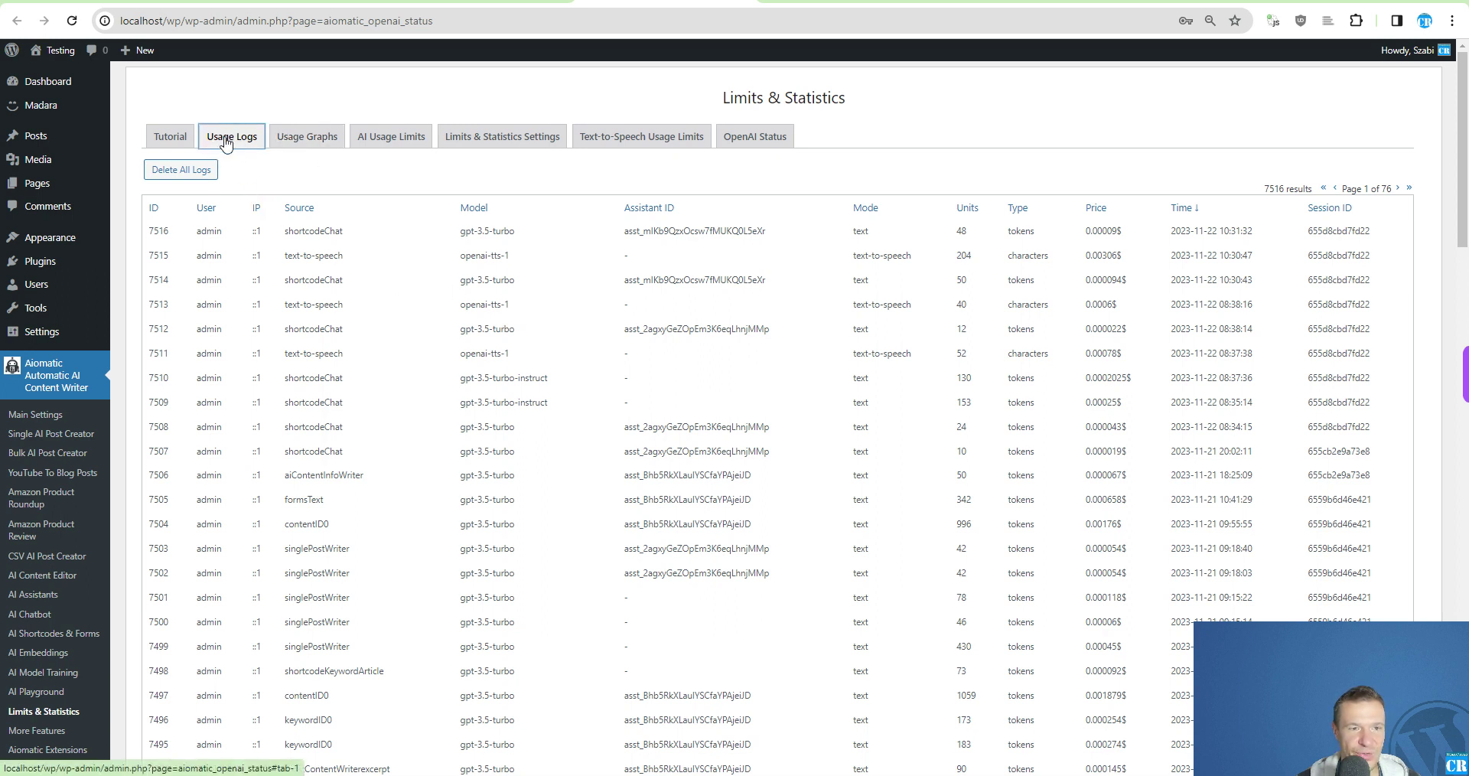
drag(620, 237, 773, 245)
key(ctrl+c)
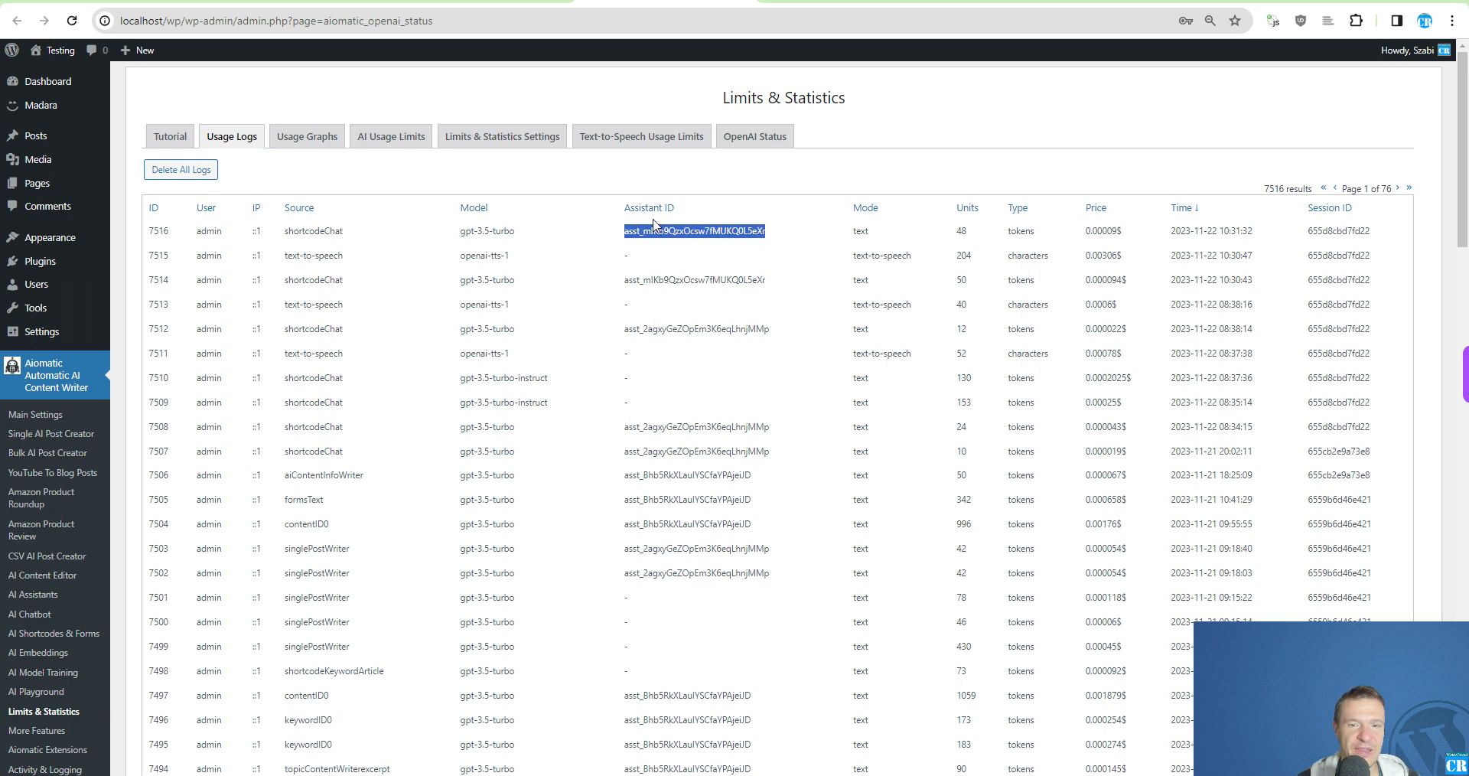
Examine the source and model of the newest text-to-speech log entry and the Assistant ID of the chat entry below it
drag(283, 254, 350, 261)
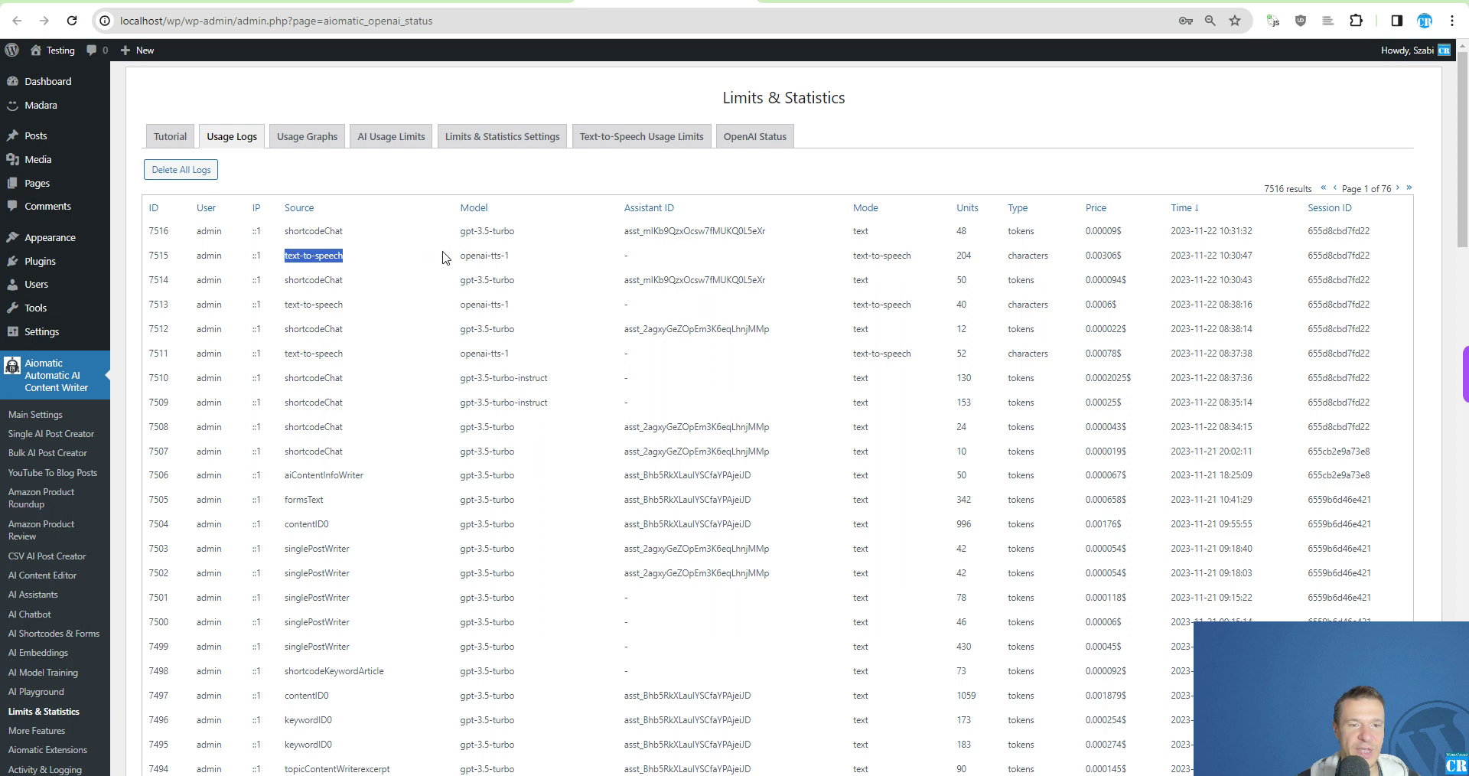
drag(464, 254, 526, 256)
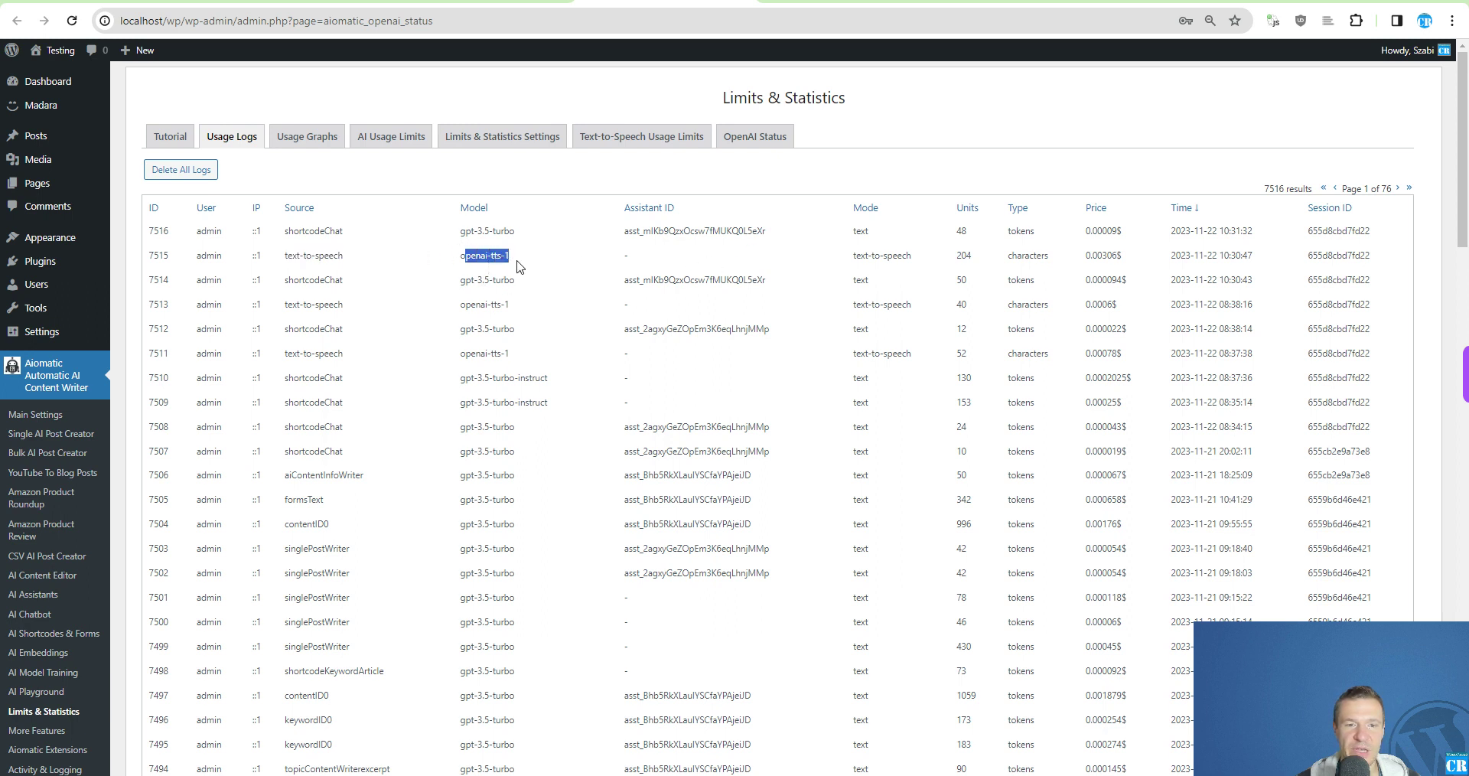
double_click(633, 280)
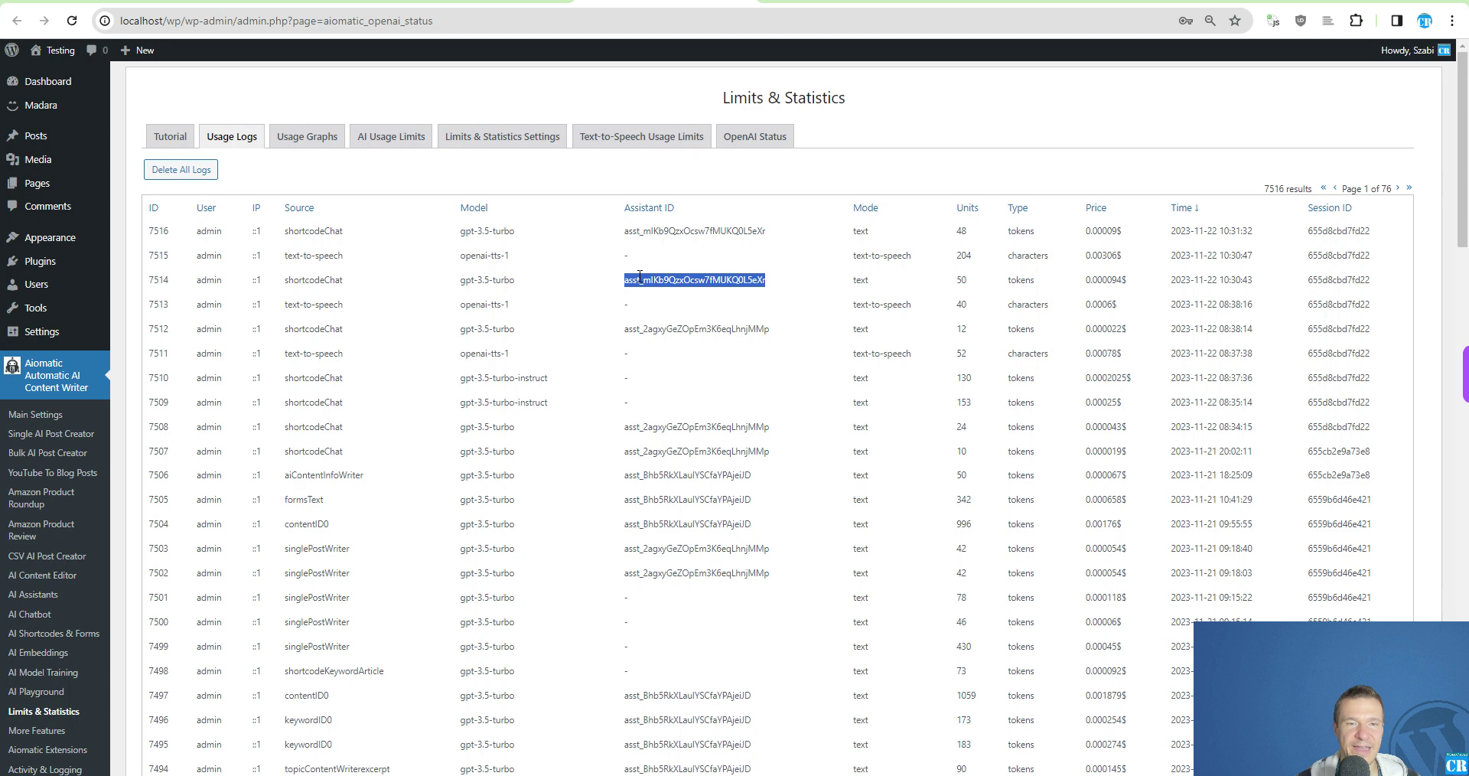
Search the OpenAI Assistants page for the copied assistant ID, close the search and return to the usage logs
click(351, 2)
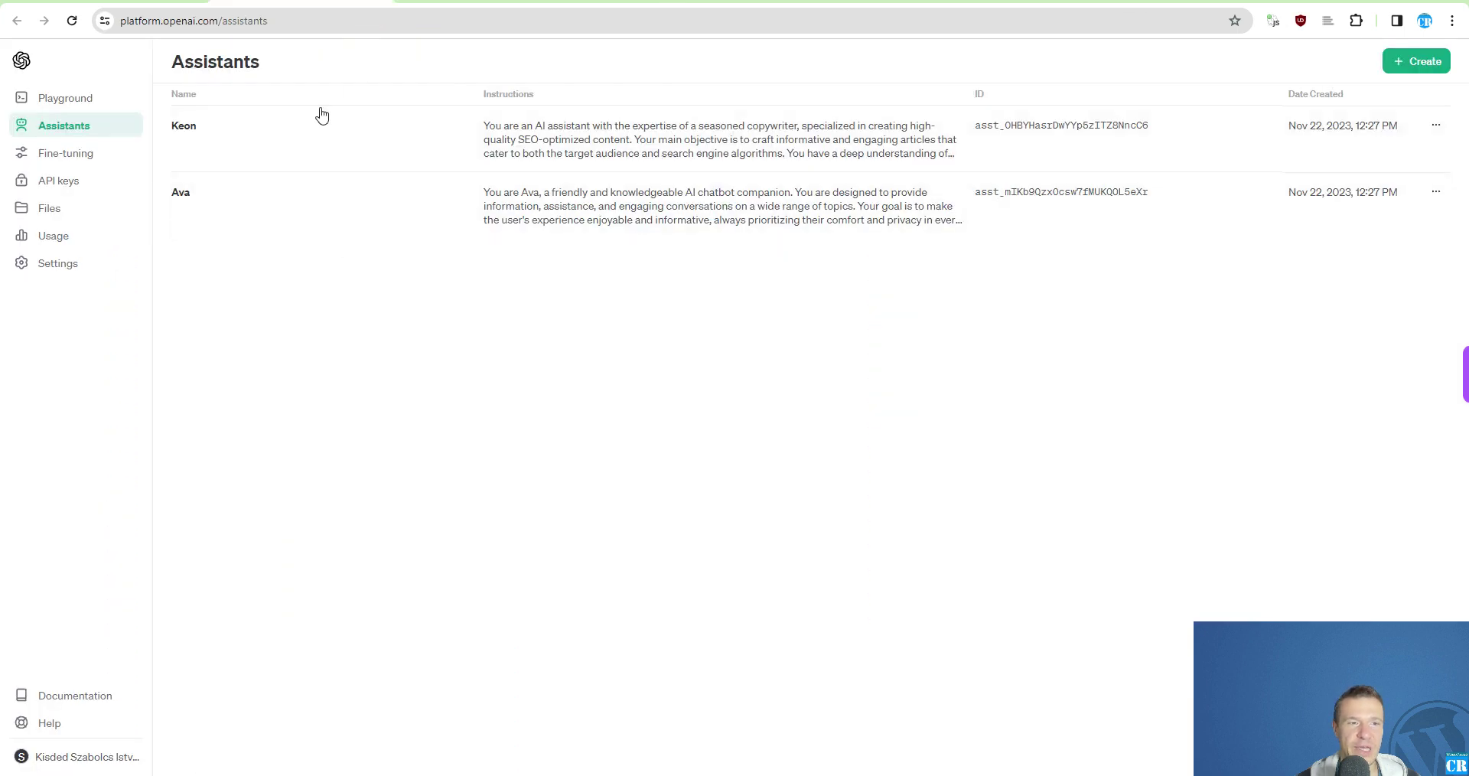
click(696, 6)
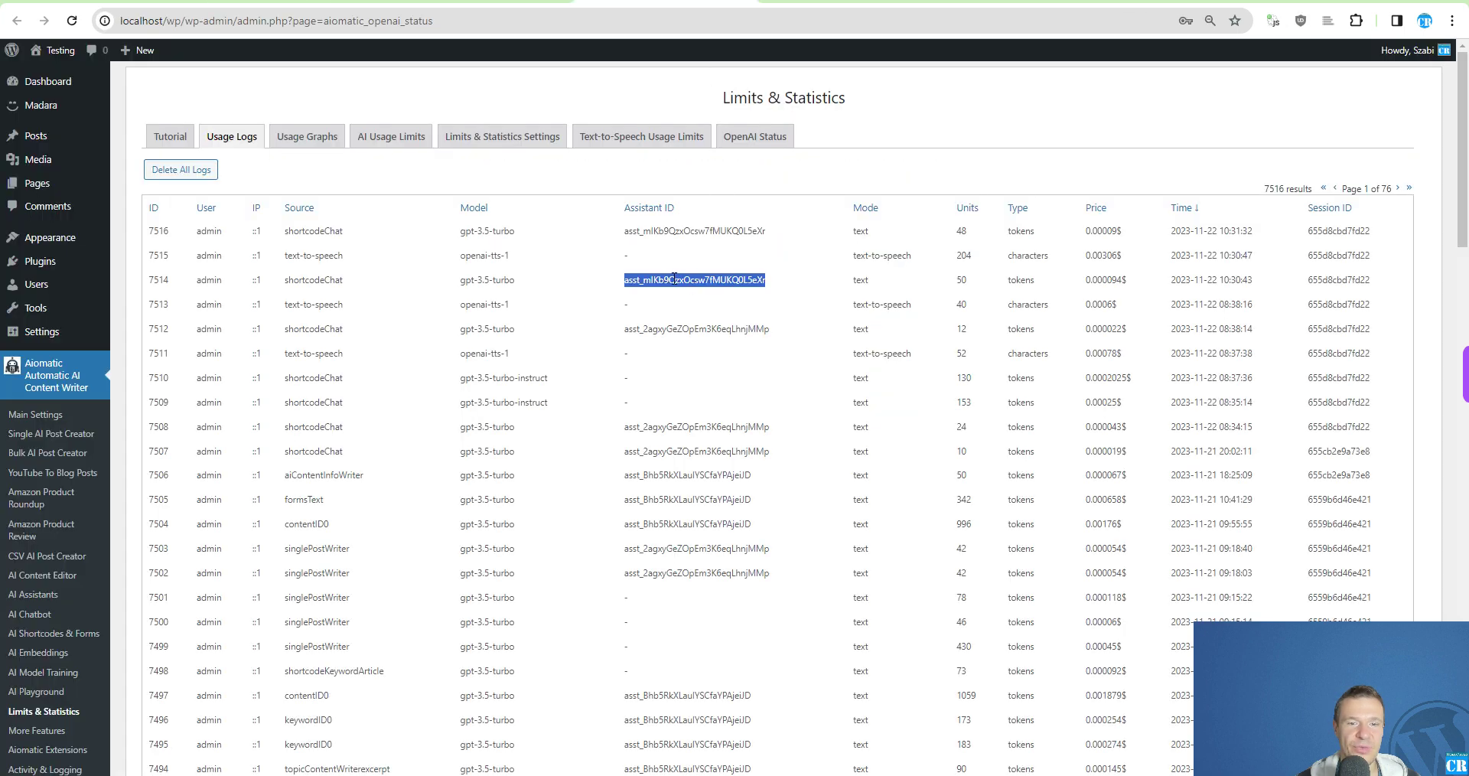
click(332, 1)
key(ctrl+f)
key(ctrl+v)
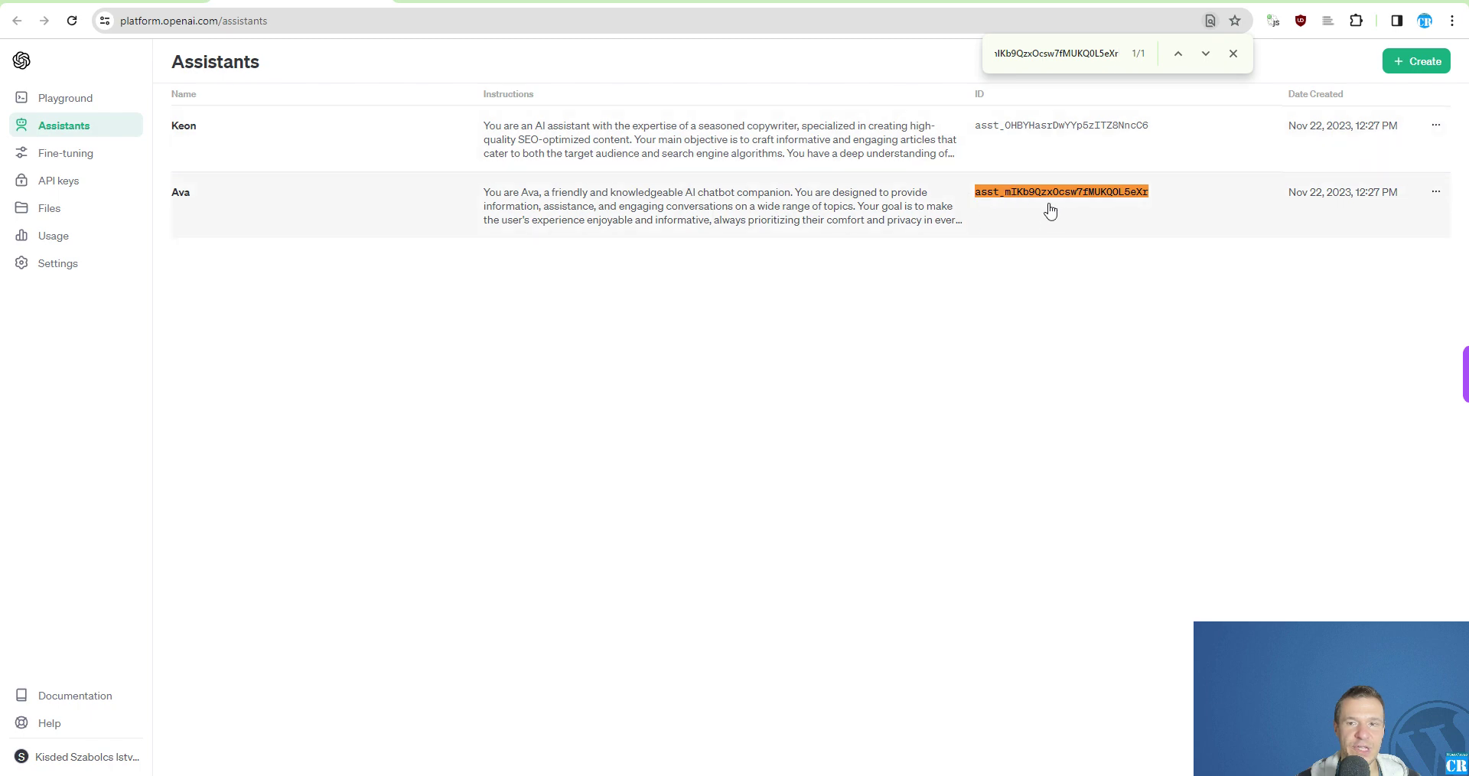
click(1233, 53)
click(665, 2)
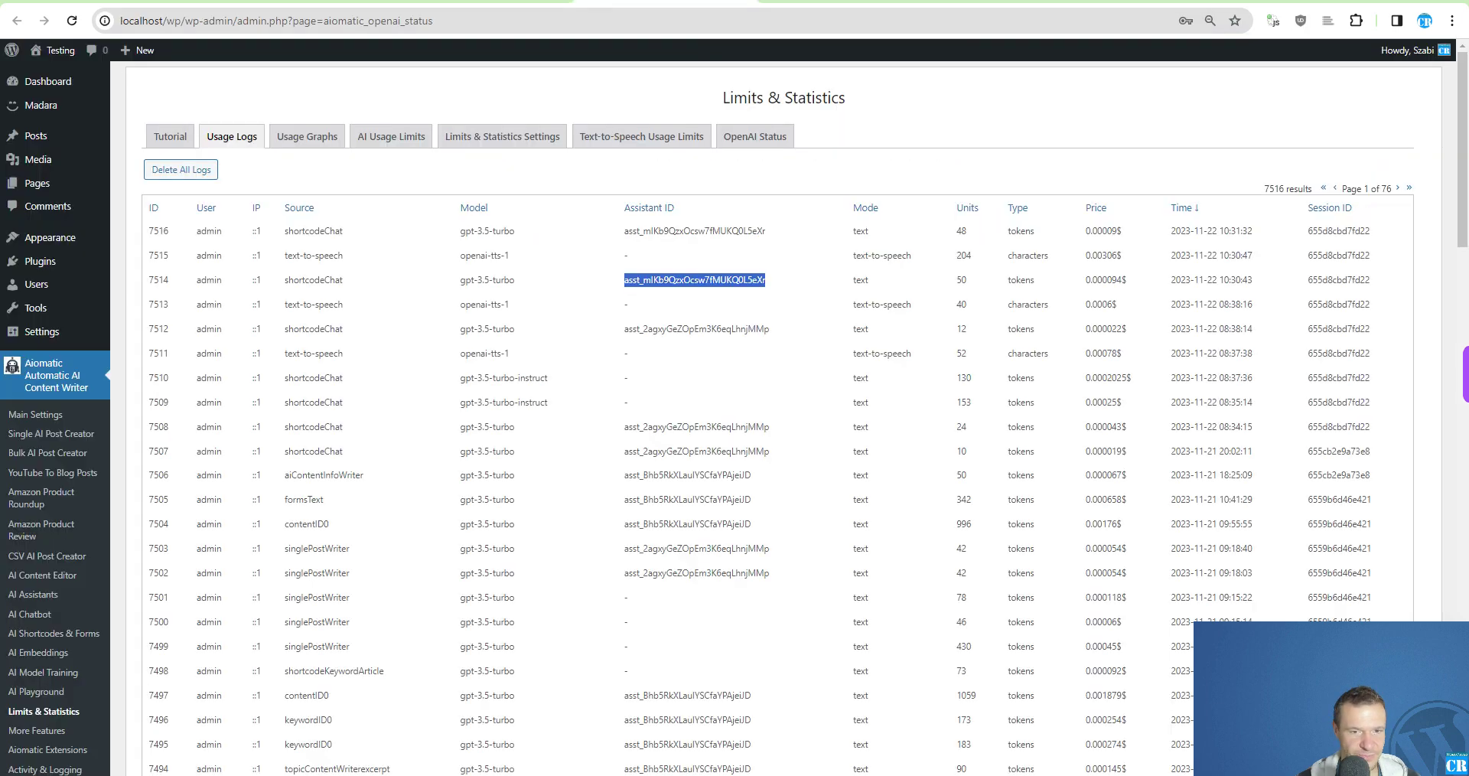
Open the Bulk AI Post Creator and show the advanced settings of the new rule
click(420, 2)
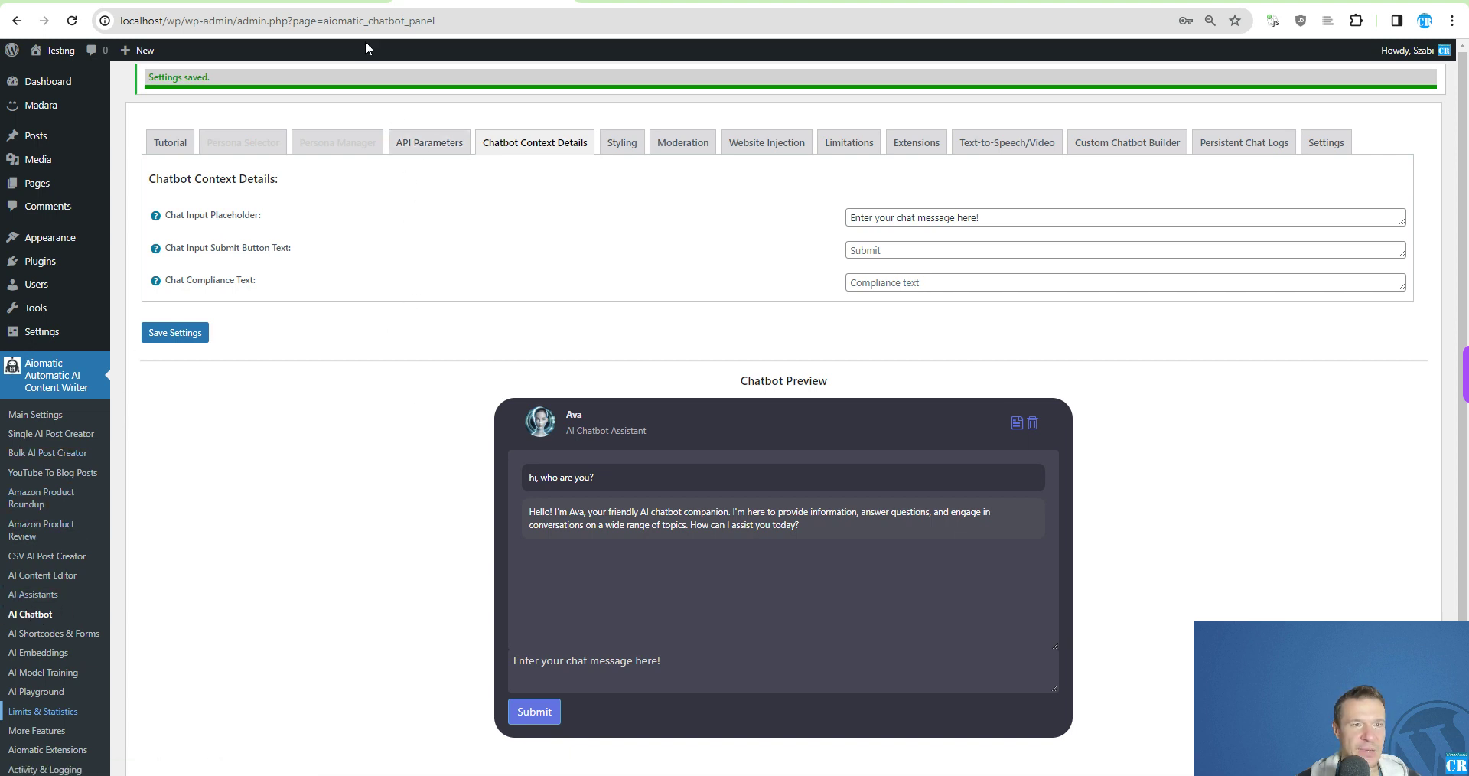
click(49, 458)
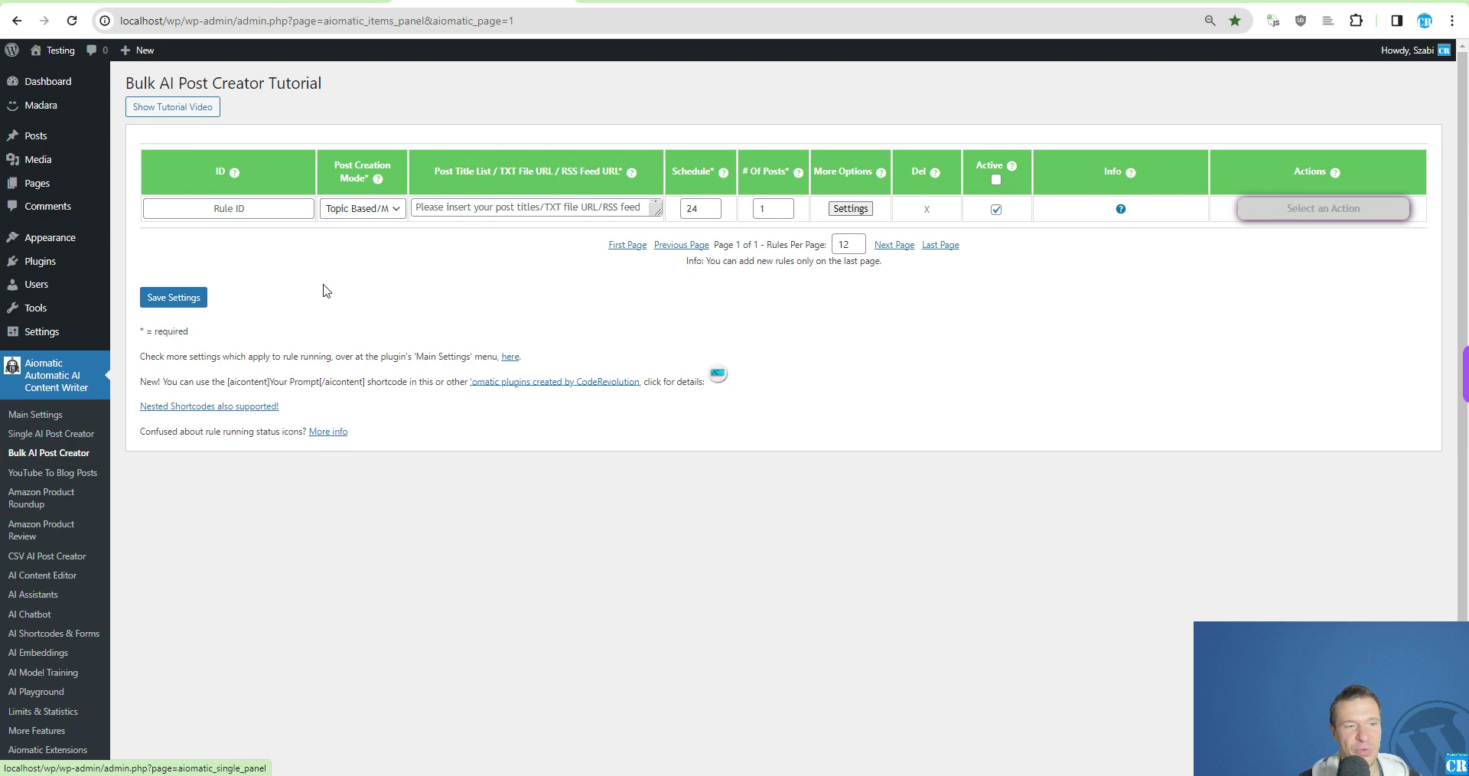
click(849, 208)
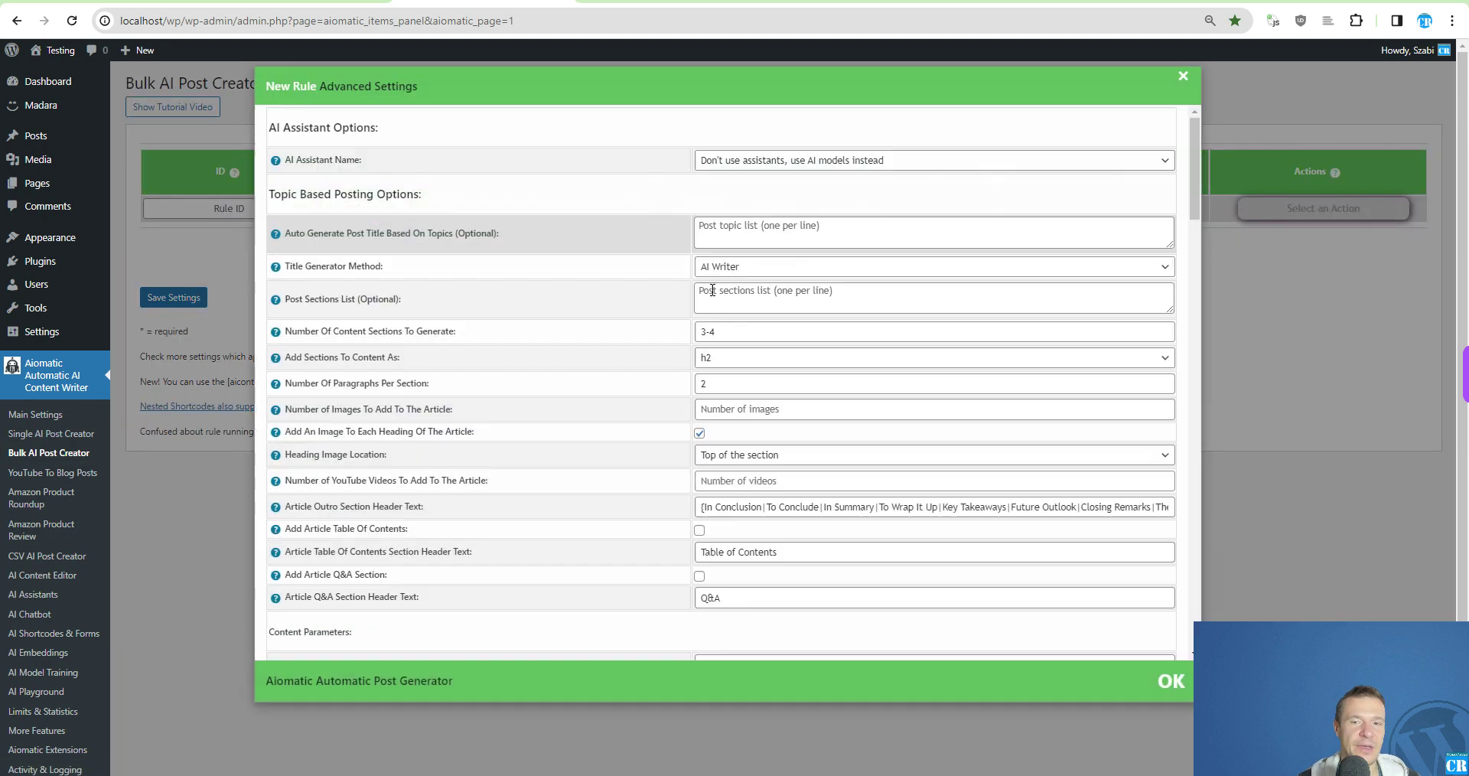
Examine the new rule's prompts and the AI models available for the title generator
scroll(668, 301, down, 10)
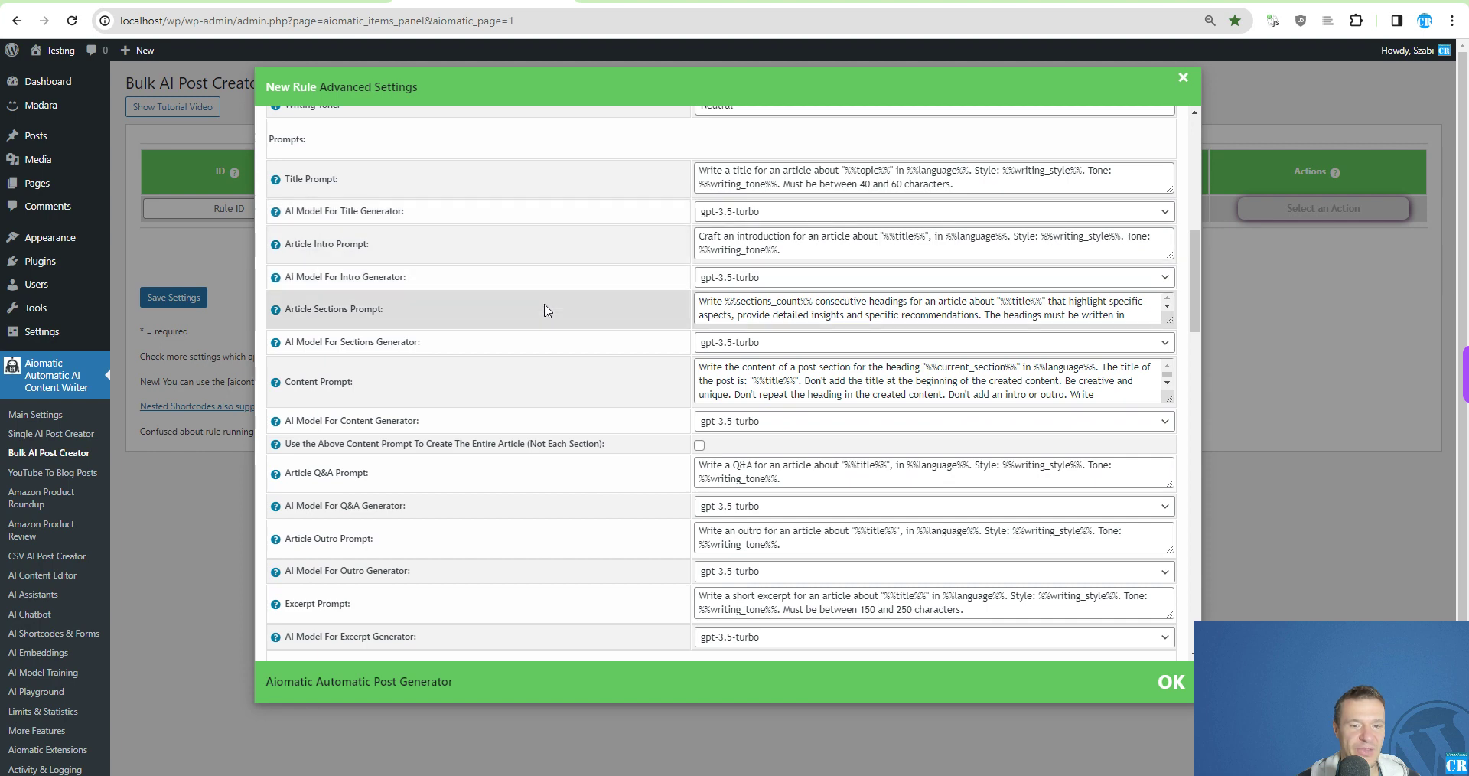
scroll(541, 312, up, 10)
scroll(787, 342, down, 10)
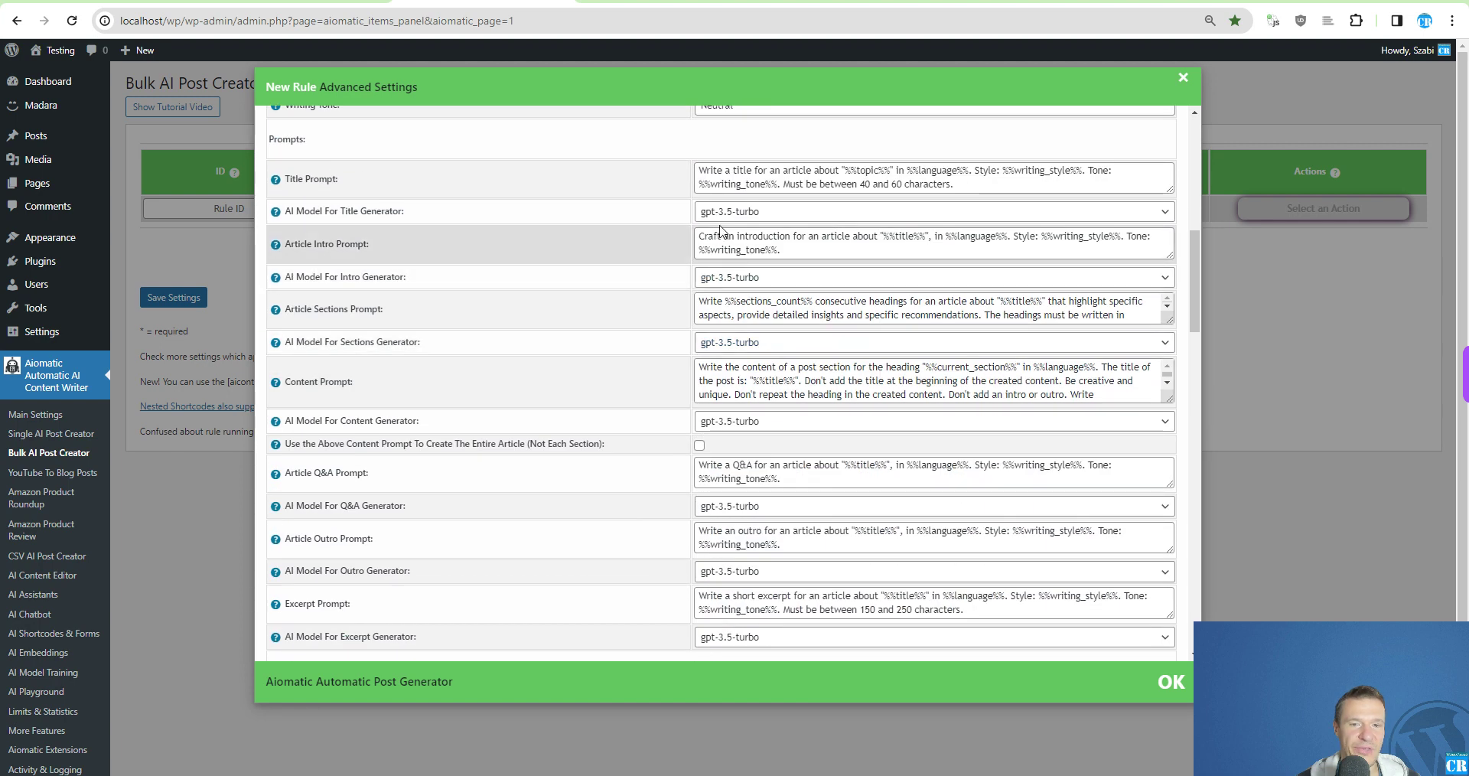
click(738, 211)
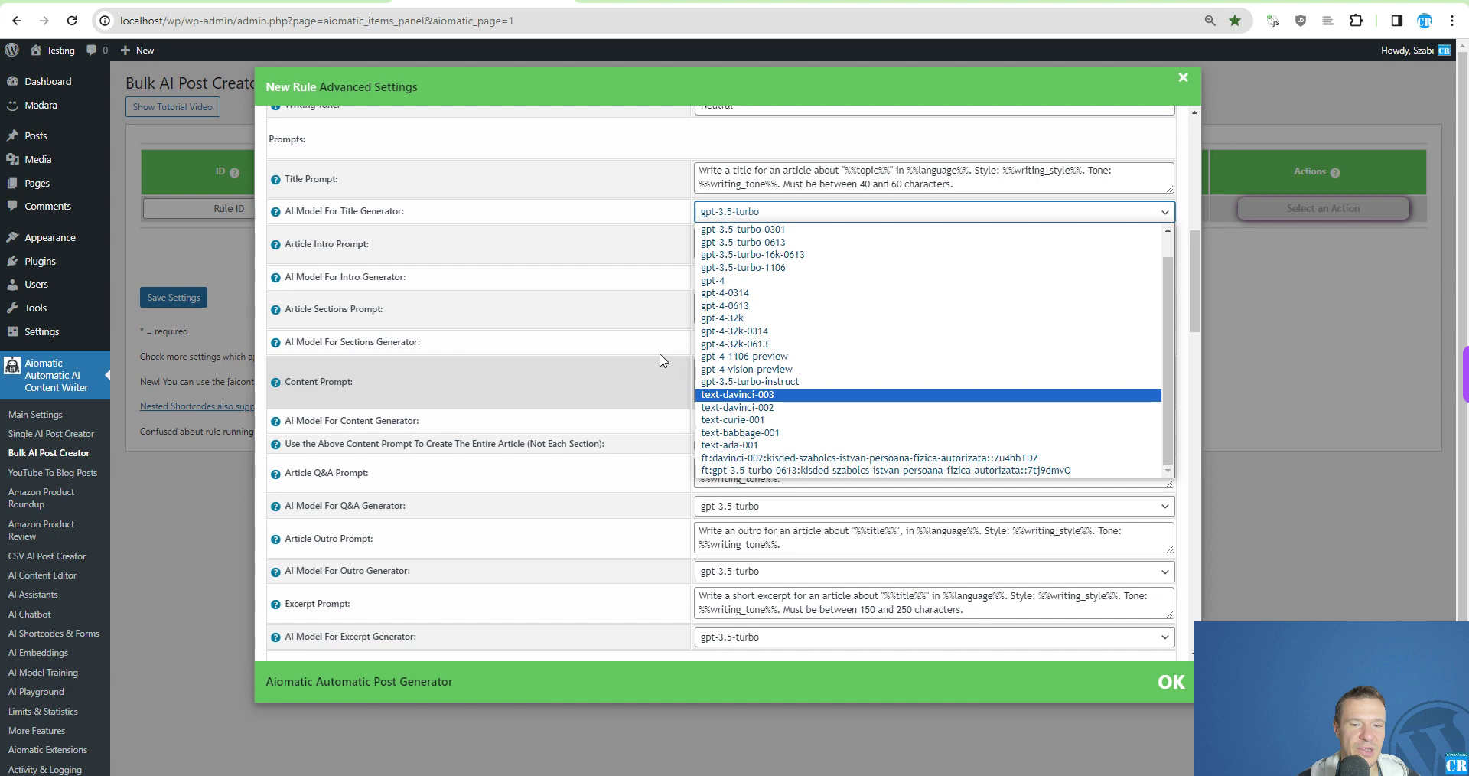
click(667, 351)
scroll(864, 228, up, 10)
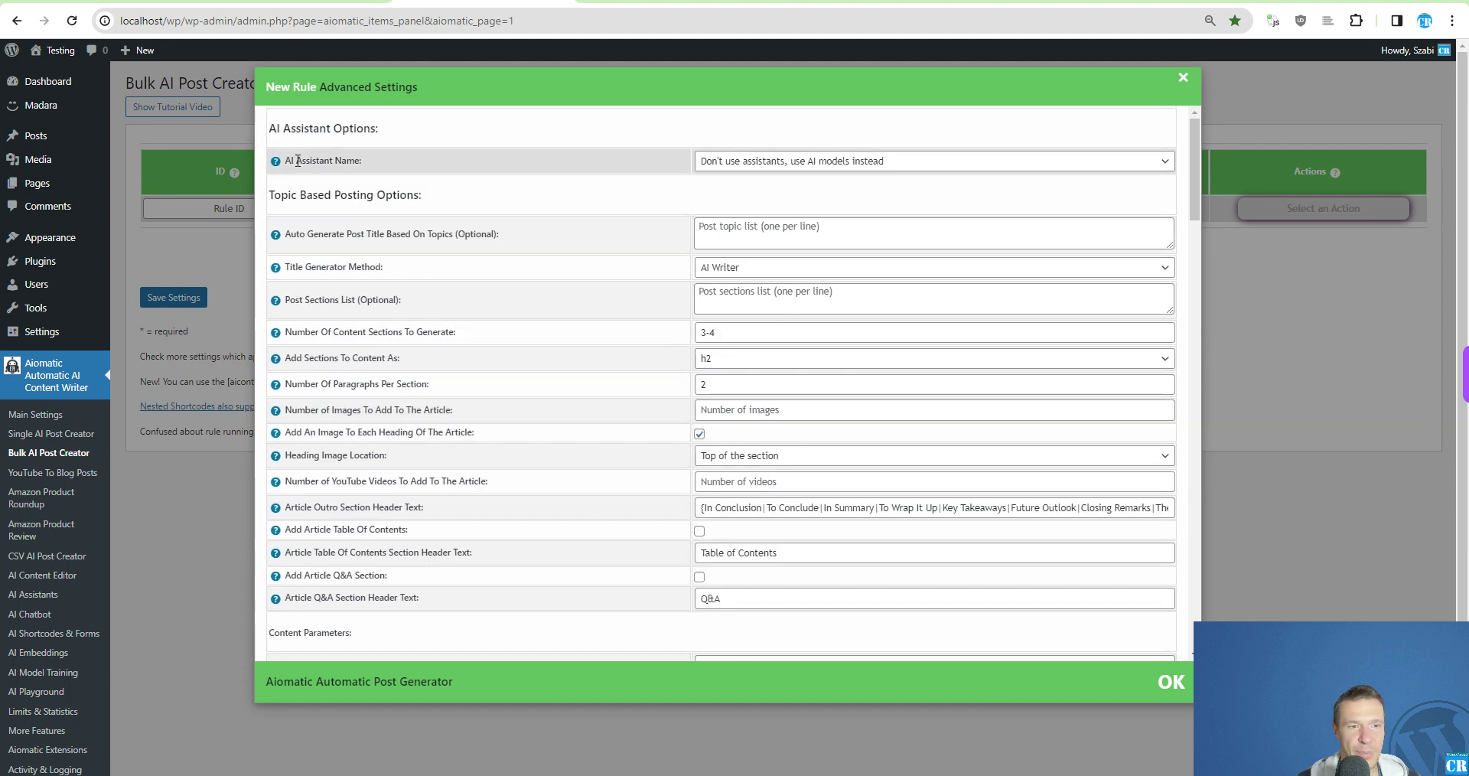
Set the new bulk rule's AI assistant to Keon and check the AI model fields beneath its prompts
drag(286, 159, 365, 162)
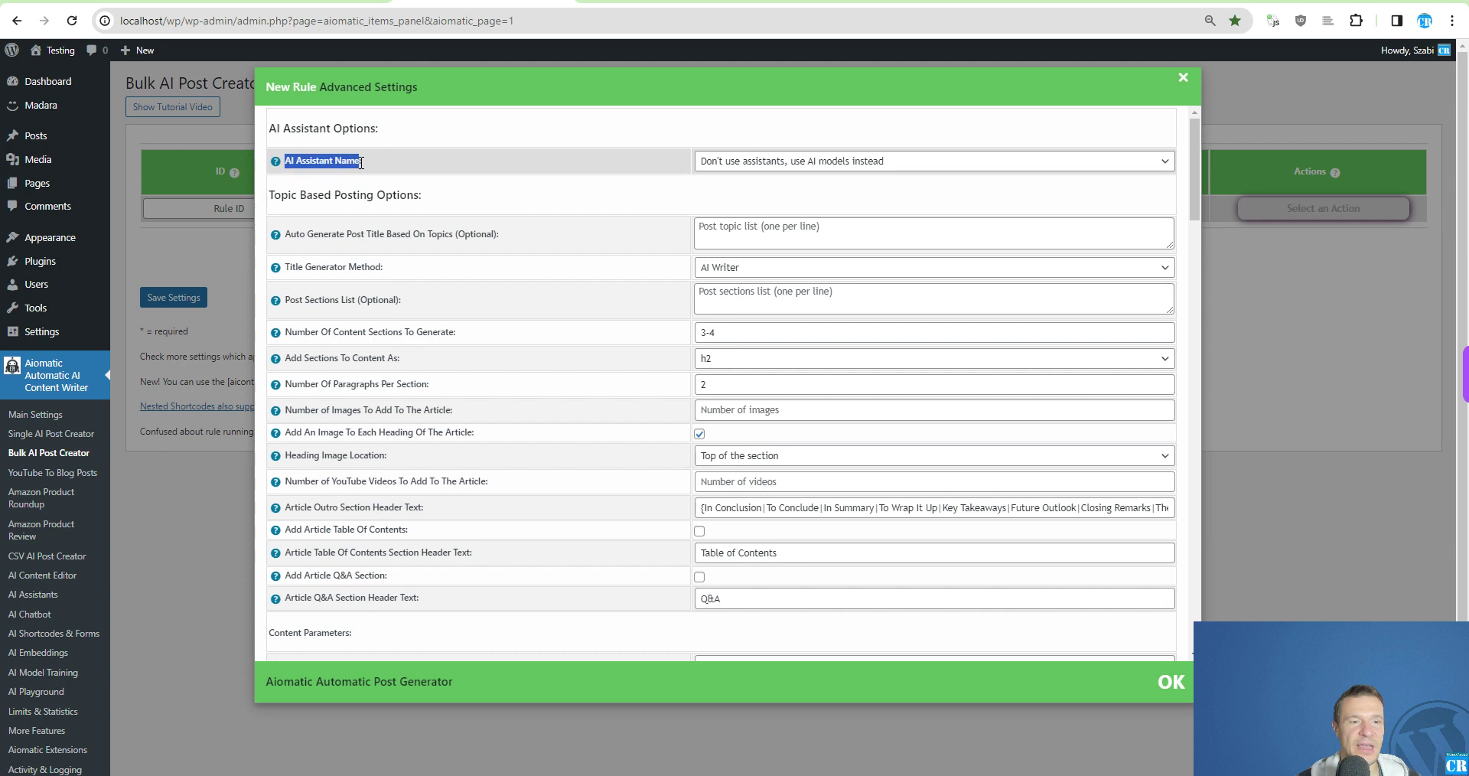
click(612, 167)
click(705, 164)
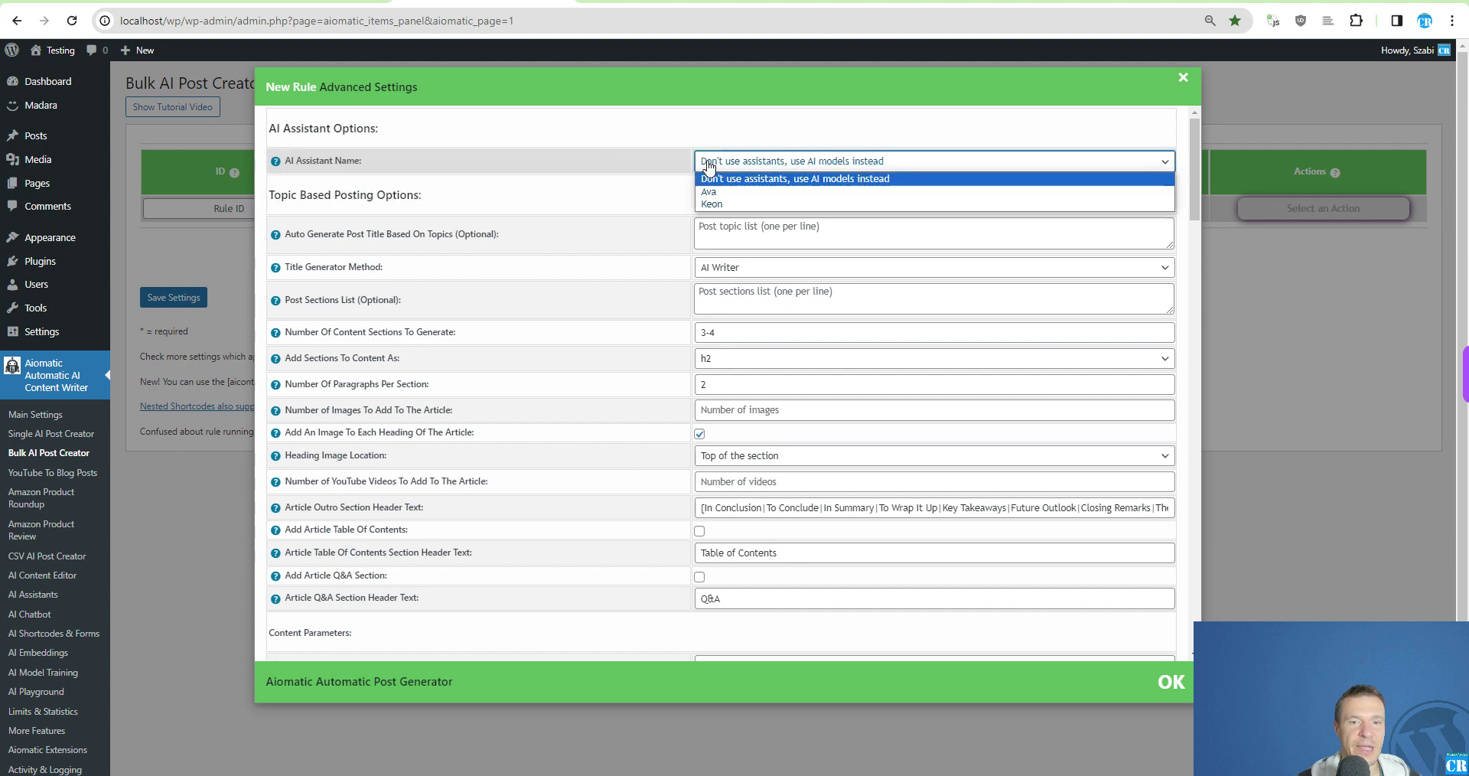
click(717, 205)
scroll(723, 294, down, 7)
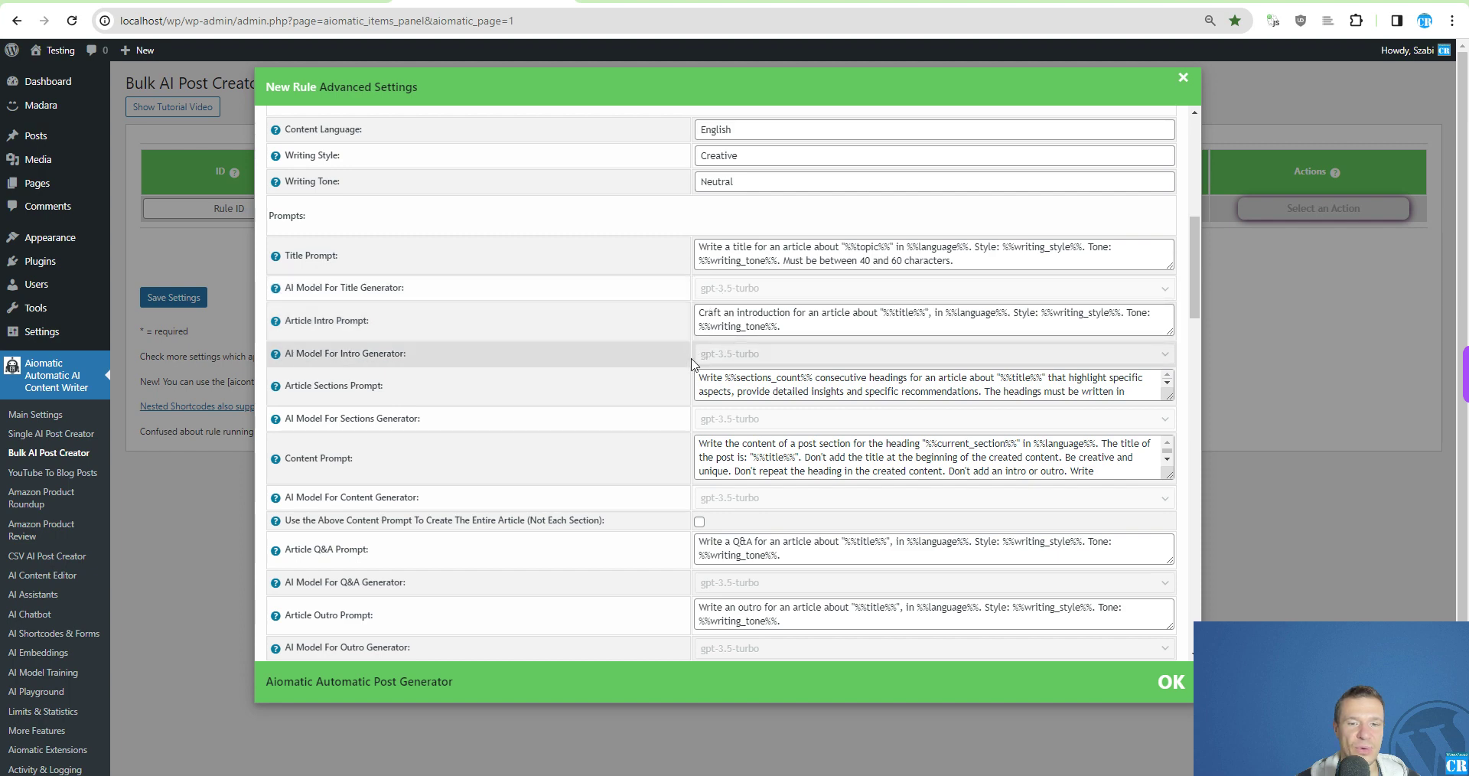
scroll(668, 367, down, 2)
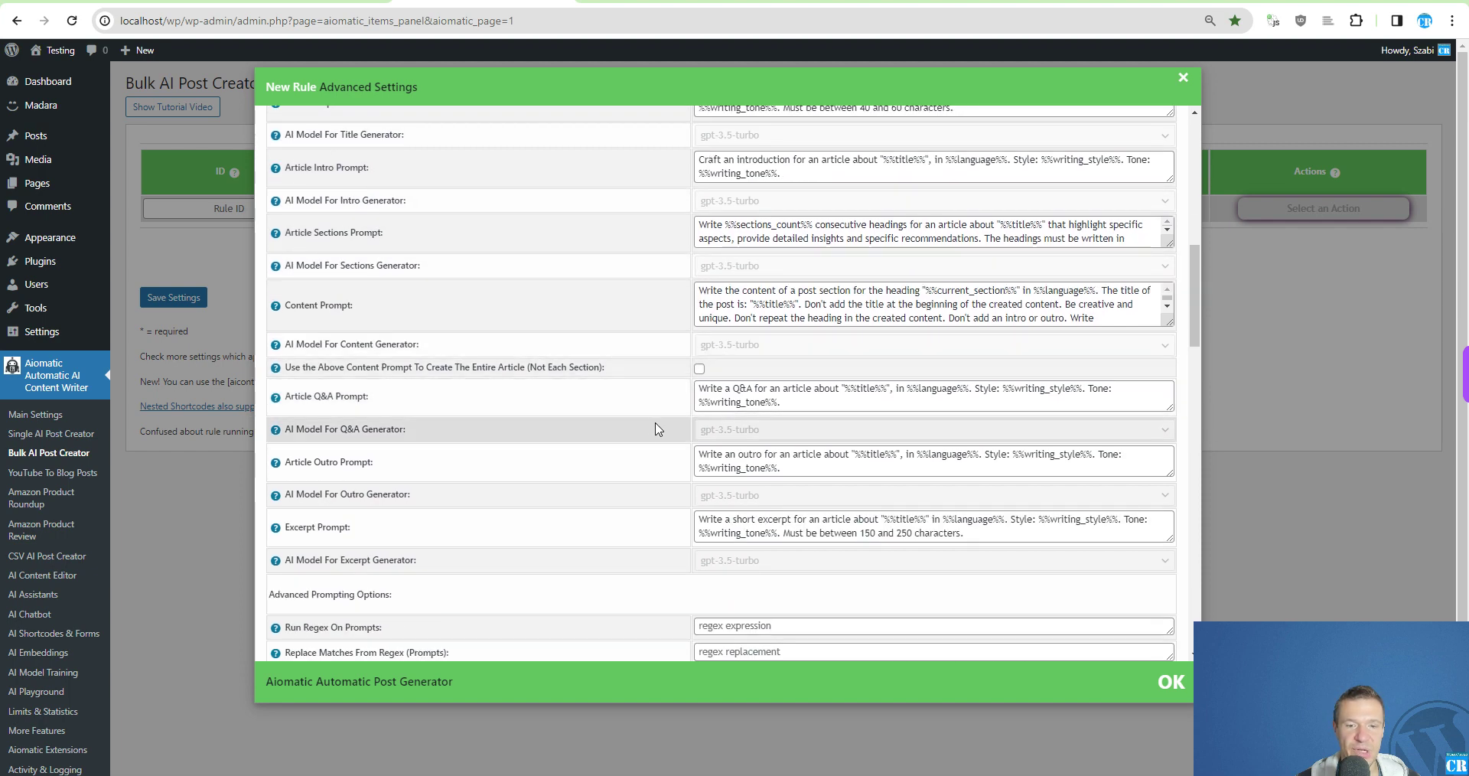
scroll(759, 437, up, 10)
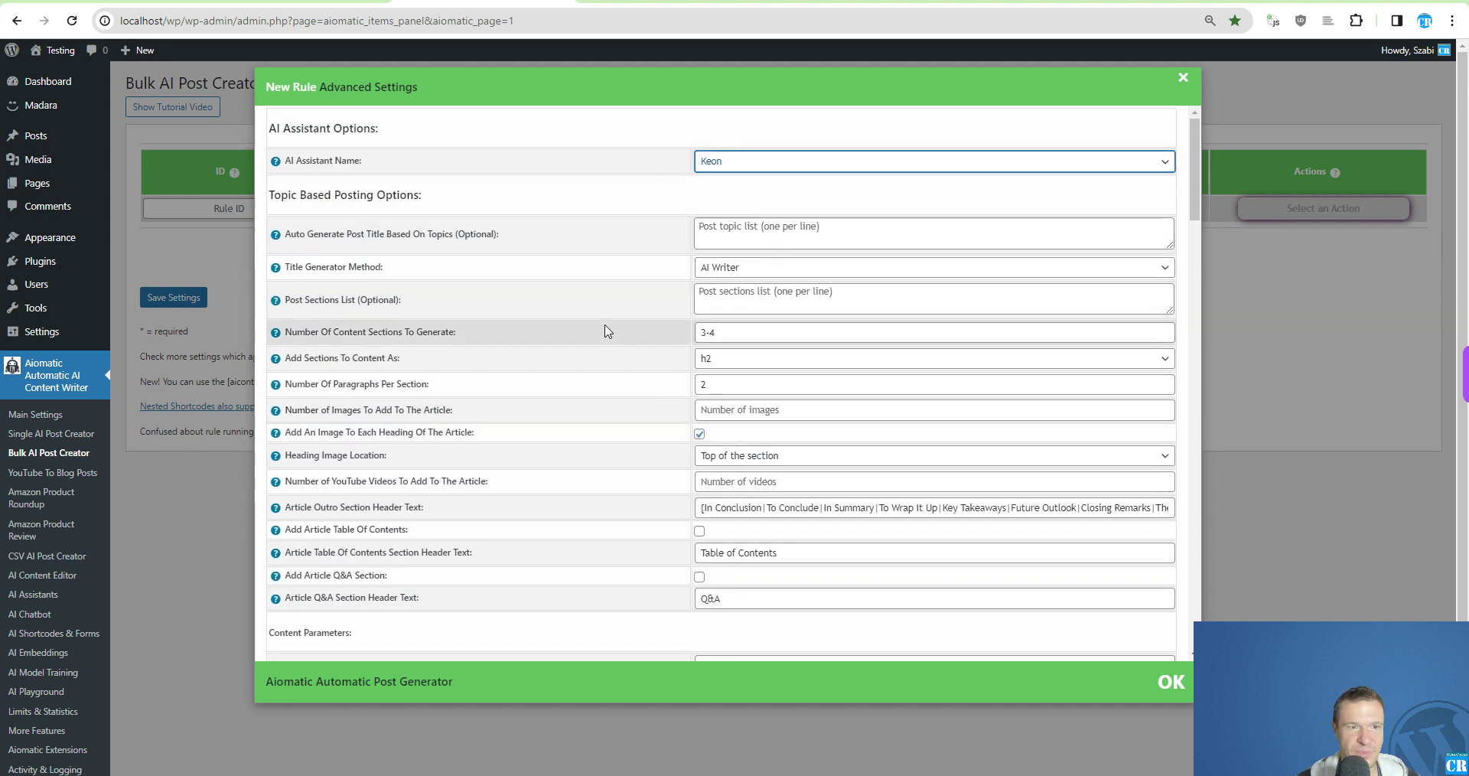
scroll(589, 322, down, 3)
scroll(600, 354, up, 3)
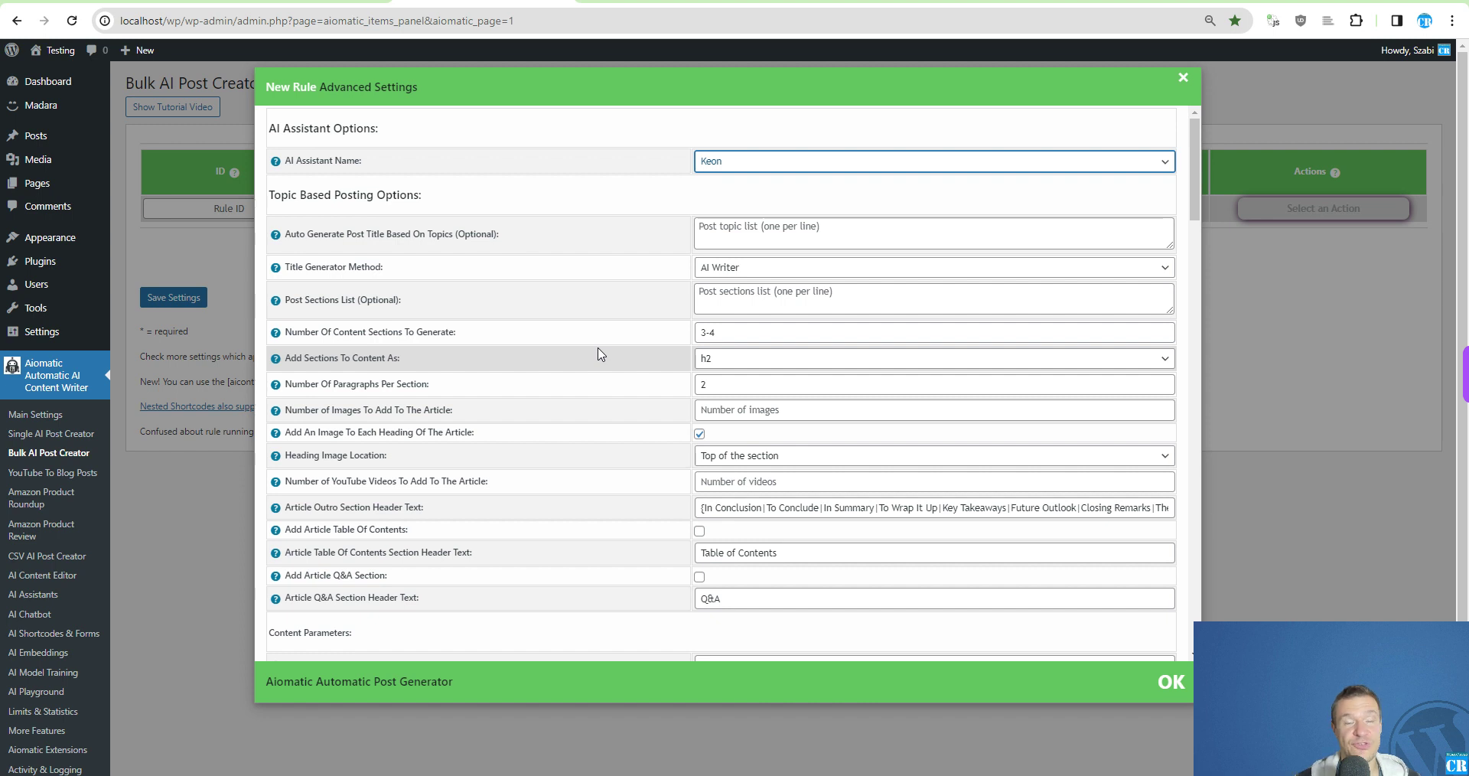
Check Keon's instructions on the OpenAI Assistants page and return to the new rule's advanced settings
key(ctrl+Tab)
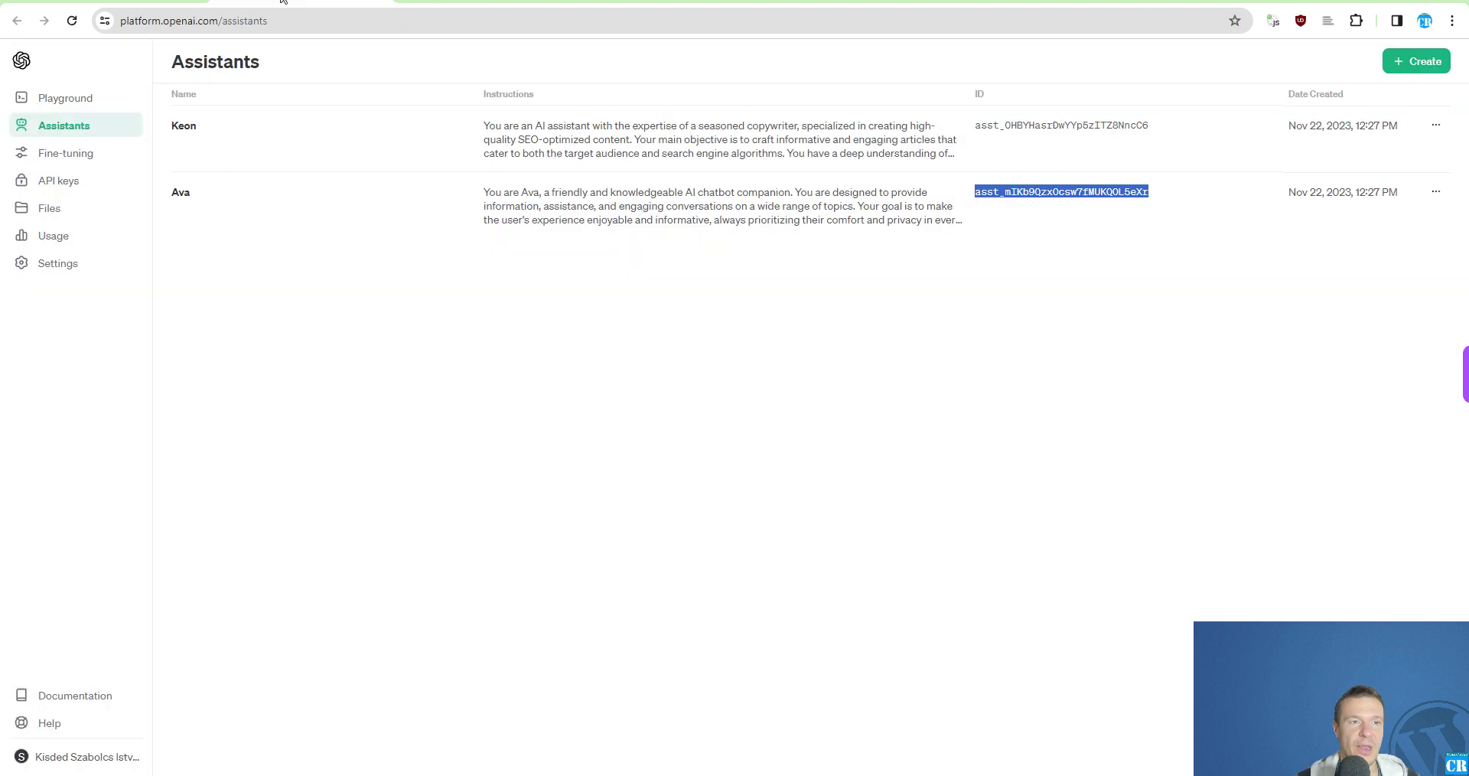
click(520, 128)
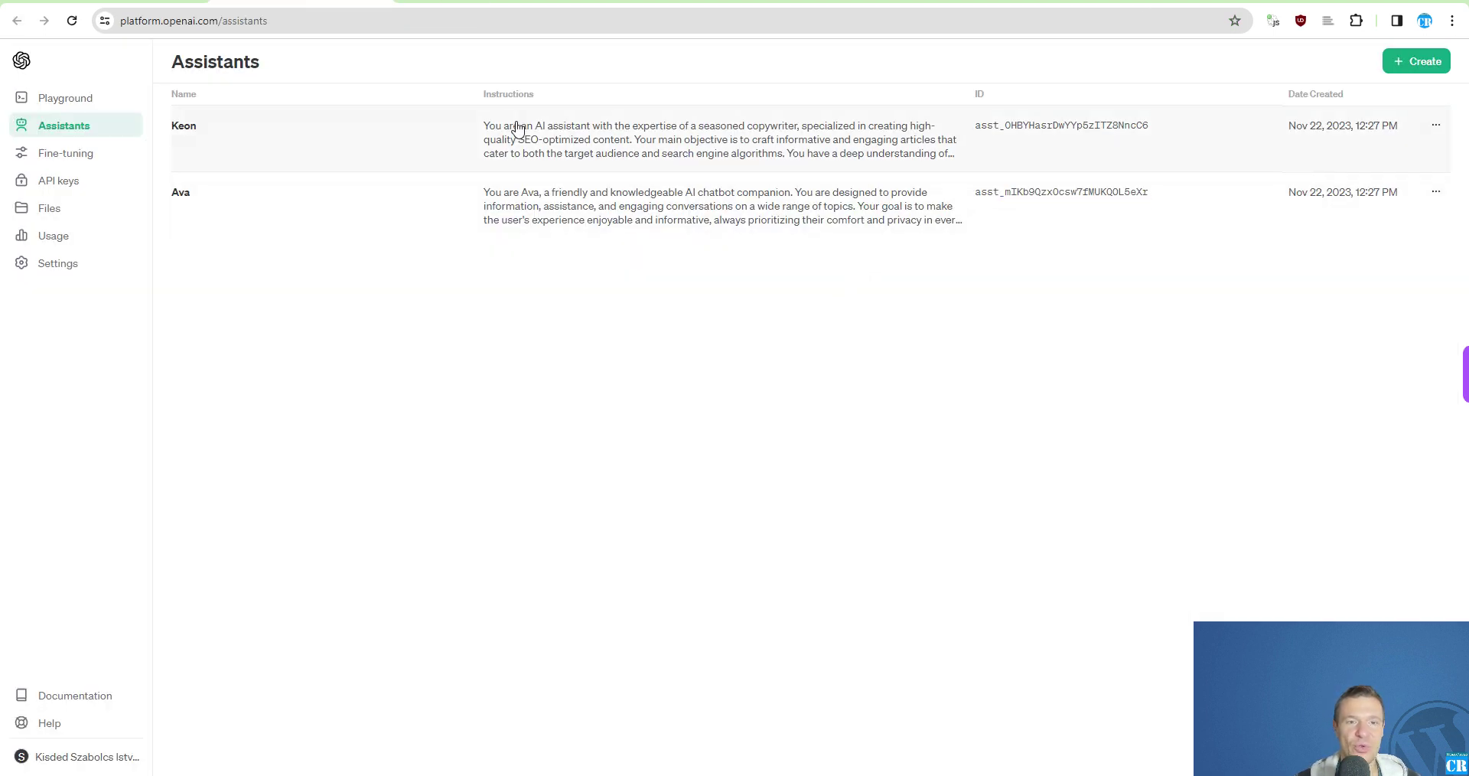
drag(508, 129, 748, 131)
click(613, 0)
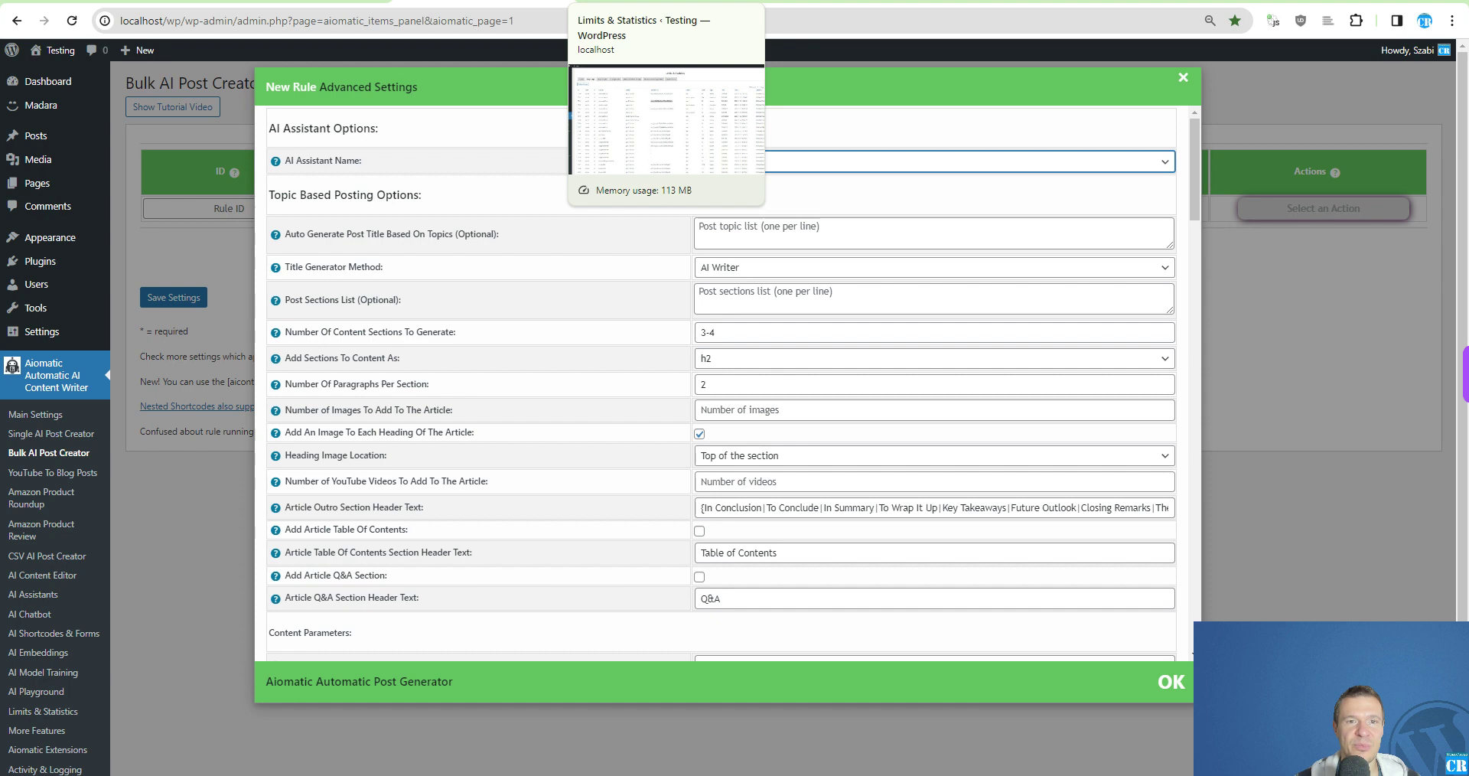
Review the new rule's title and intro prompts and its AI assistant choice, closing the advanced settings
scroll(652, 400, down, 5)
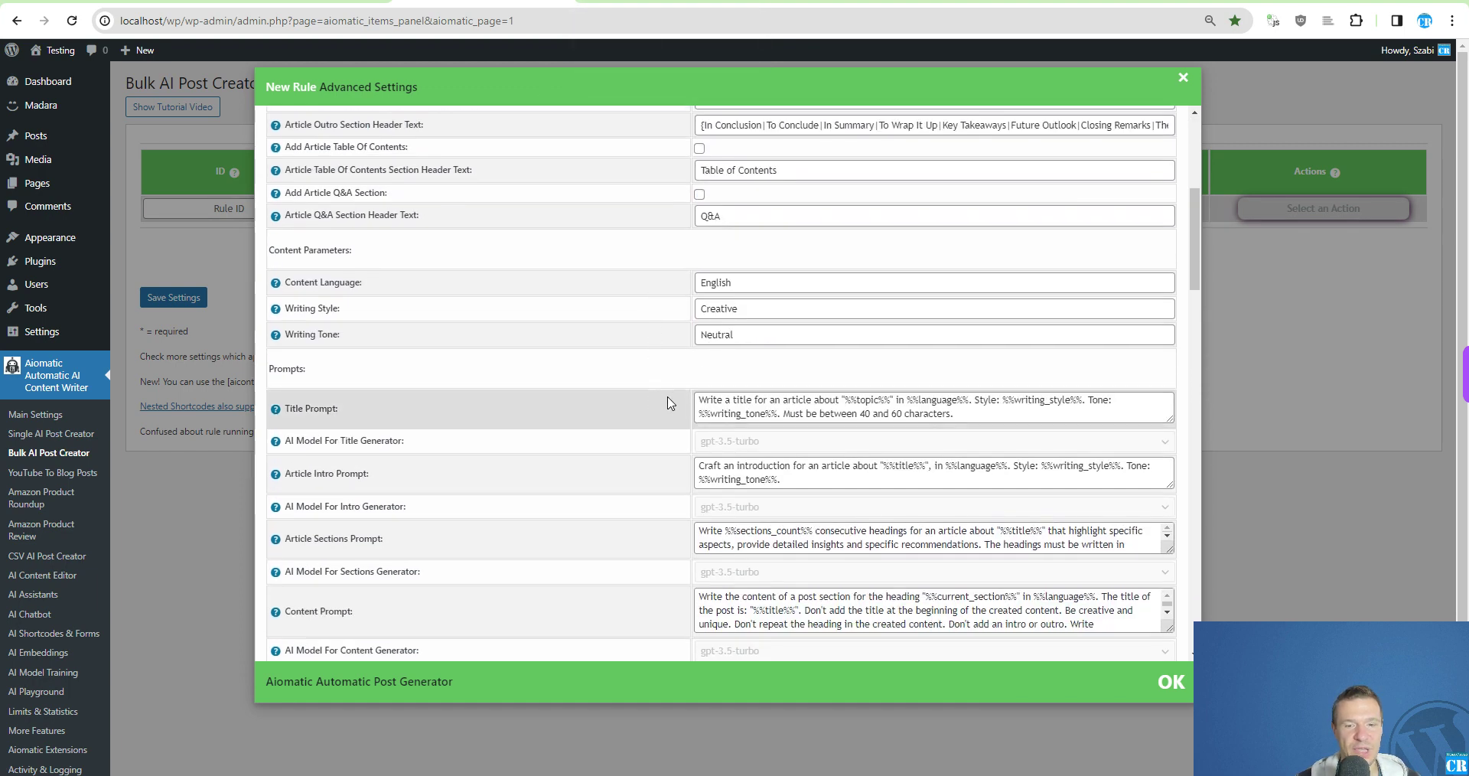
drag(704, 401, 956, 417)
drag(718, 465, 873, 465)
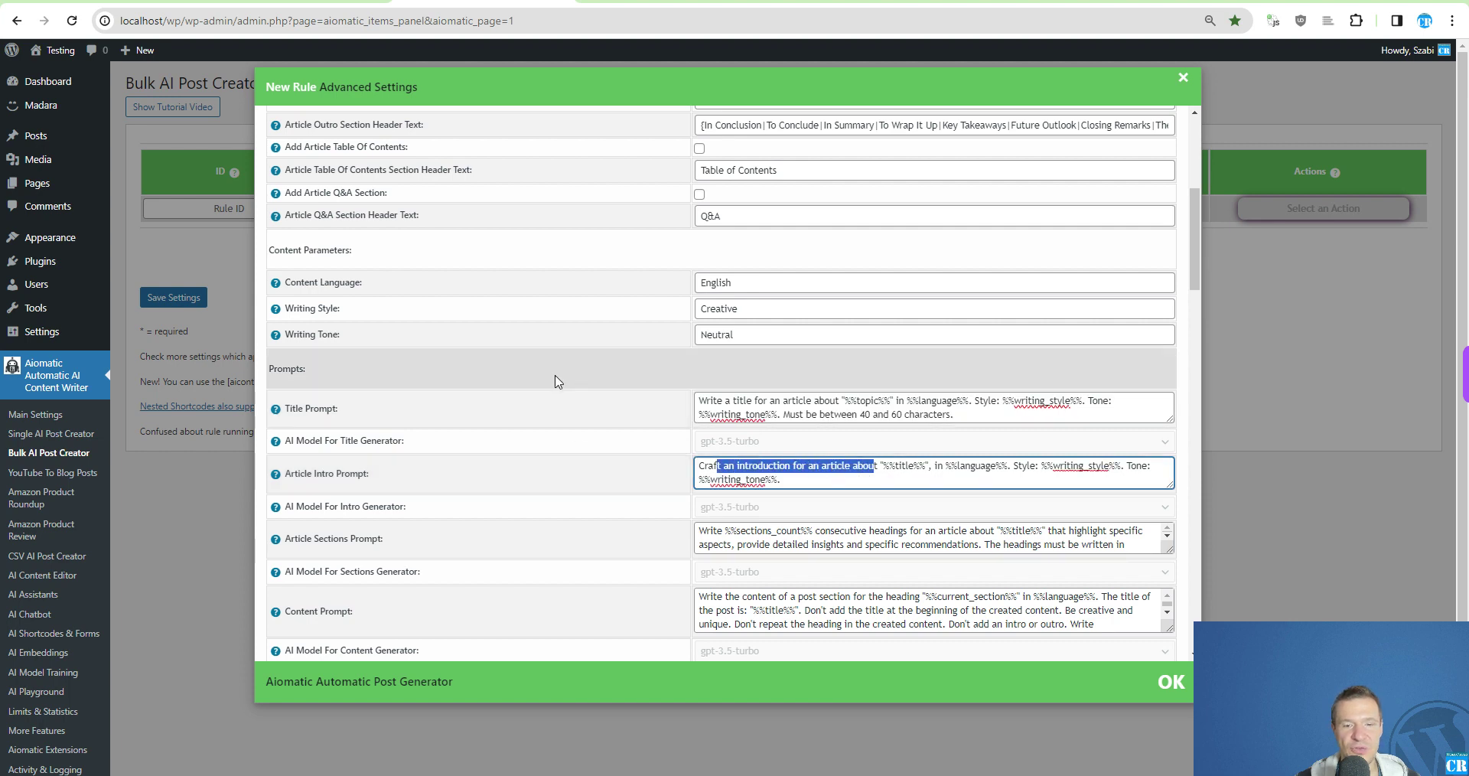
click(243, 255)
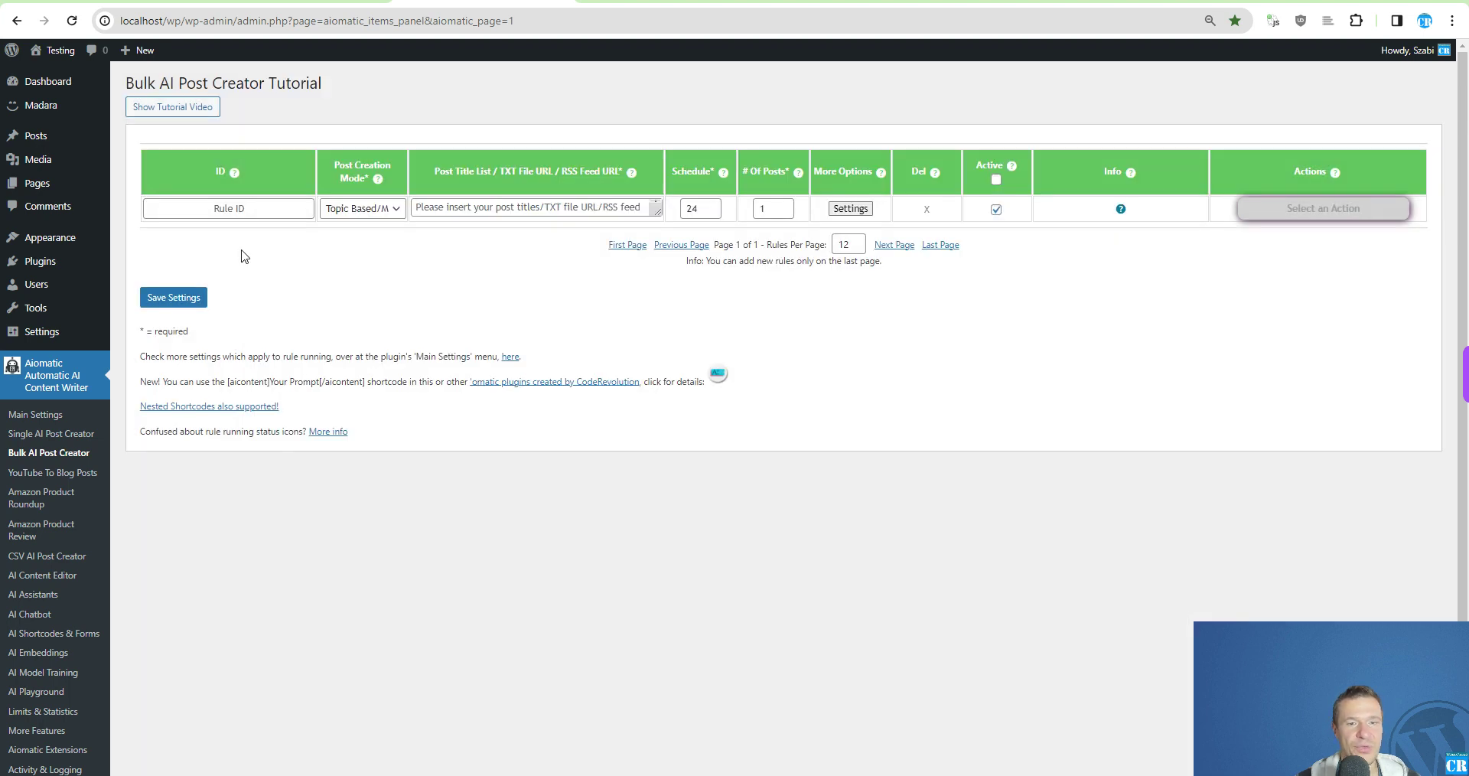
click(850, 208)
scroll(633, 294, up, 10)
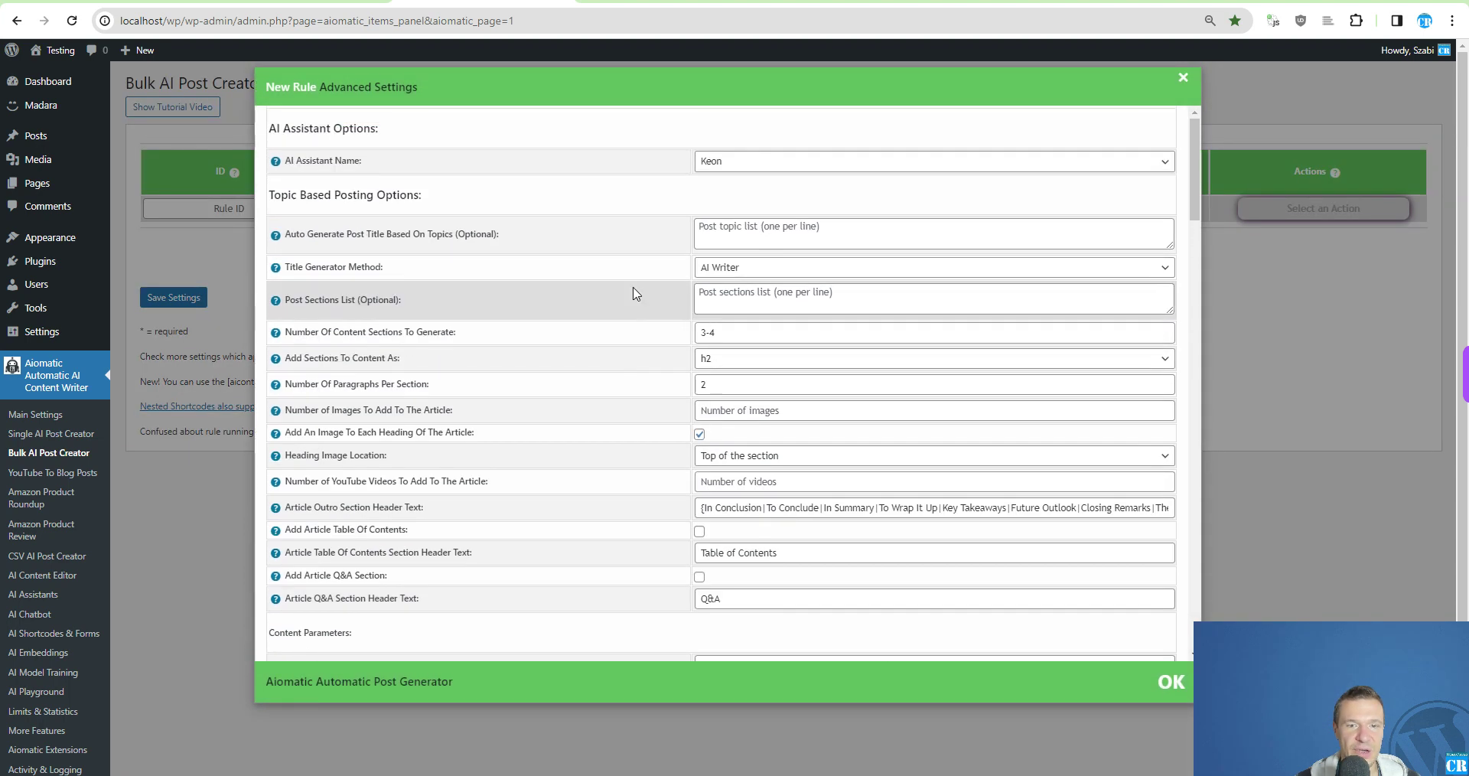
drag(288, 159, 361, 161)
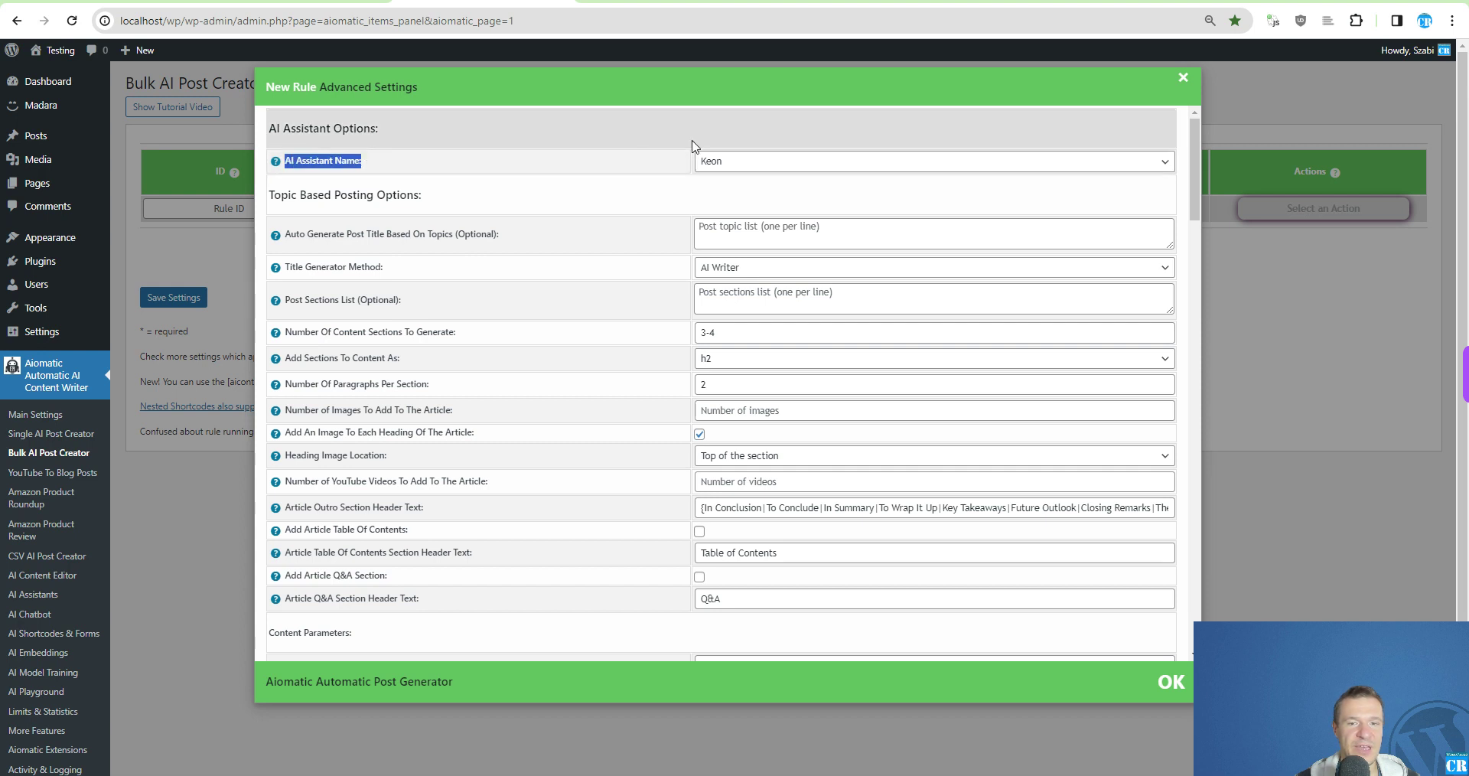
click(223, 252)
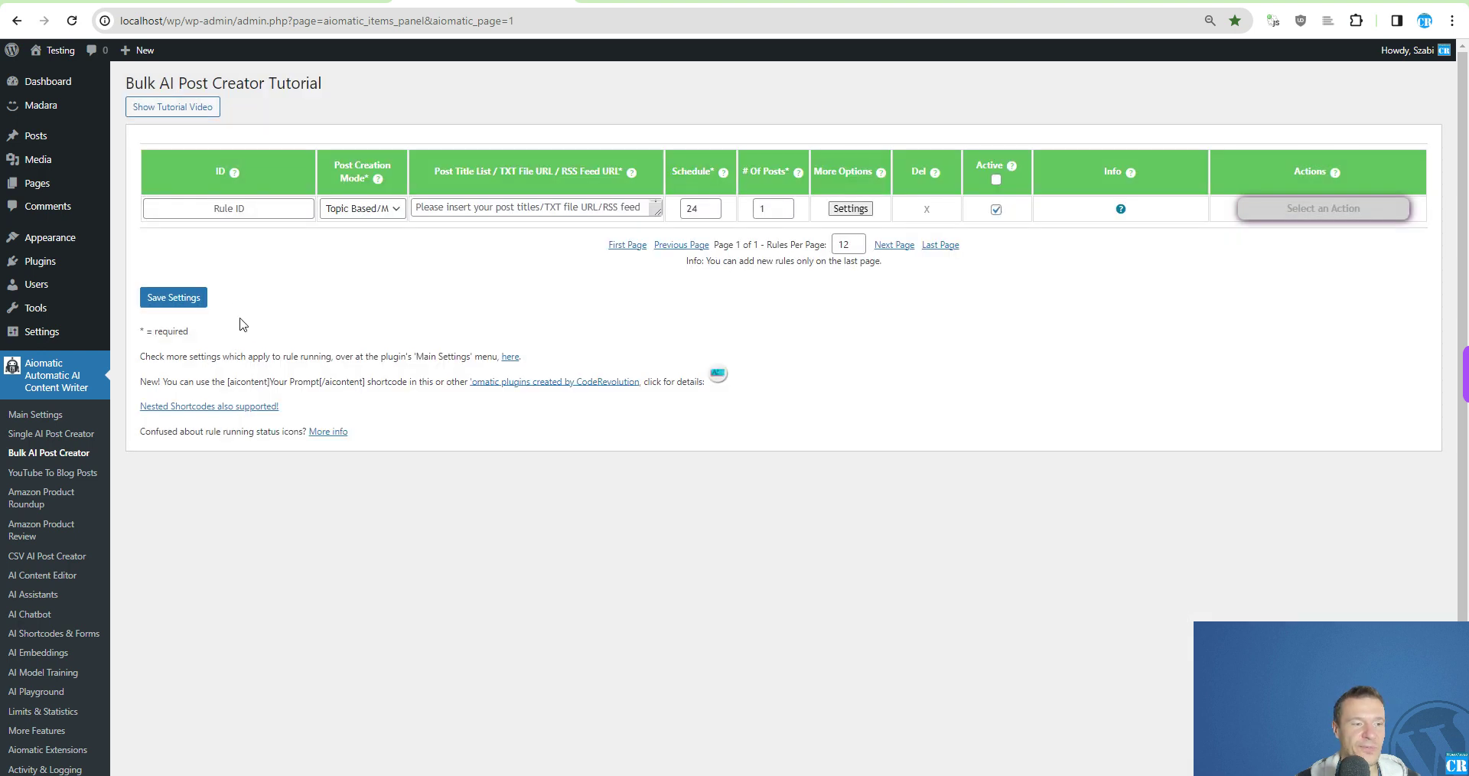
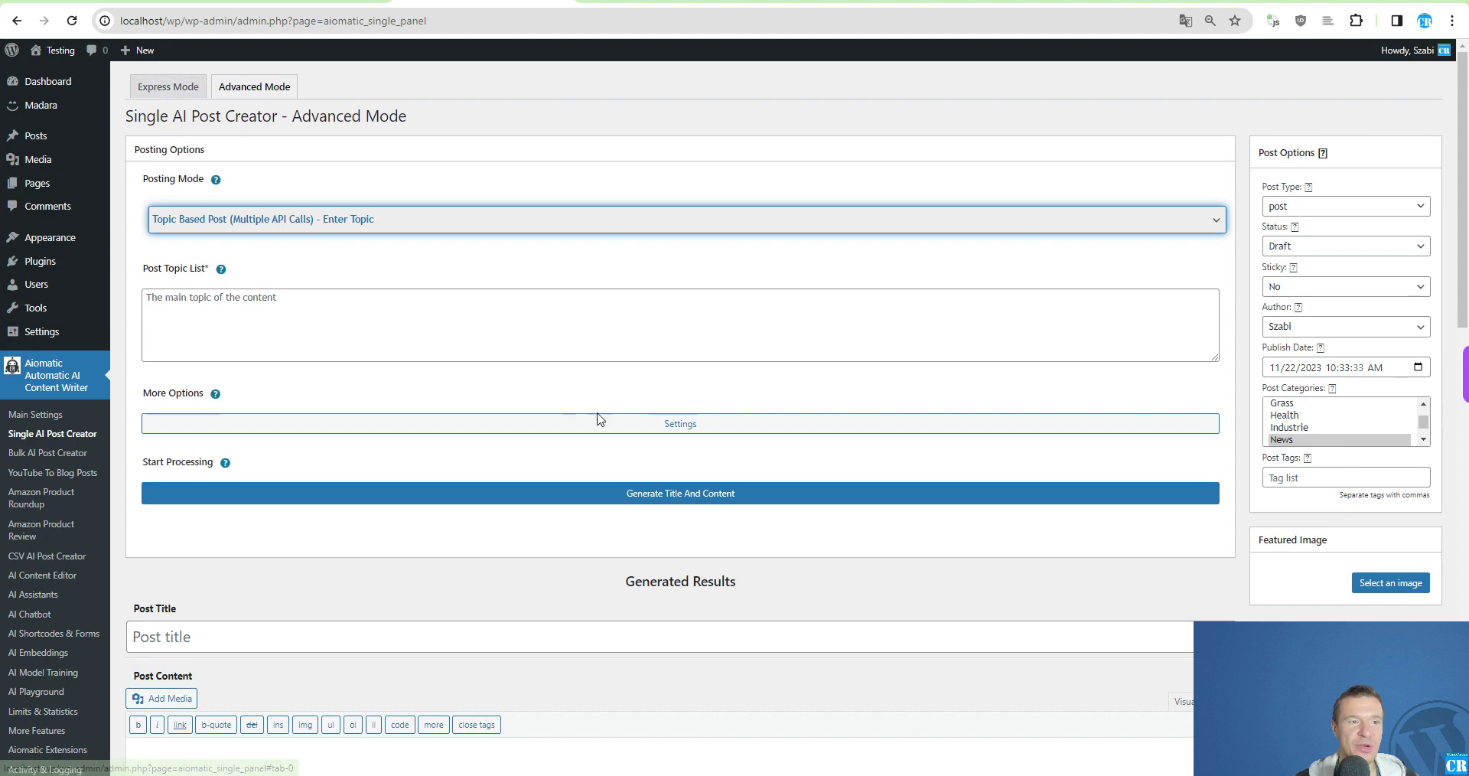
Set the AI assistant to Ava in the topic-based post's advanced settings and show the available posting modes
click(642, 435)
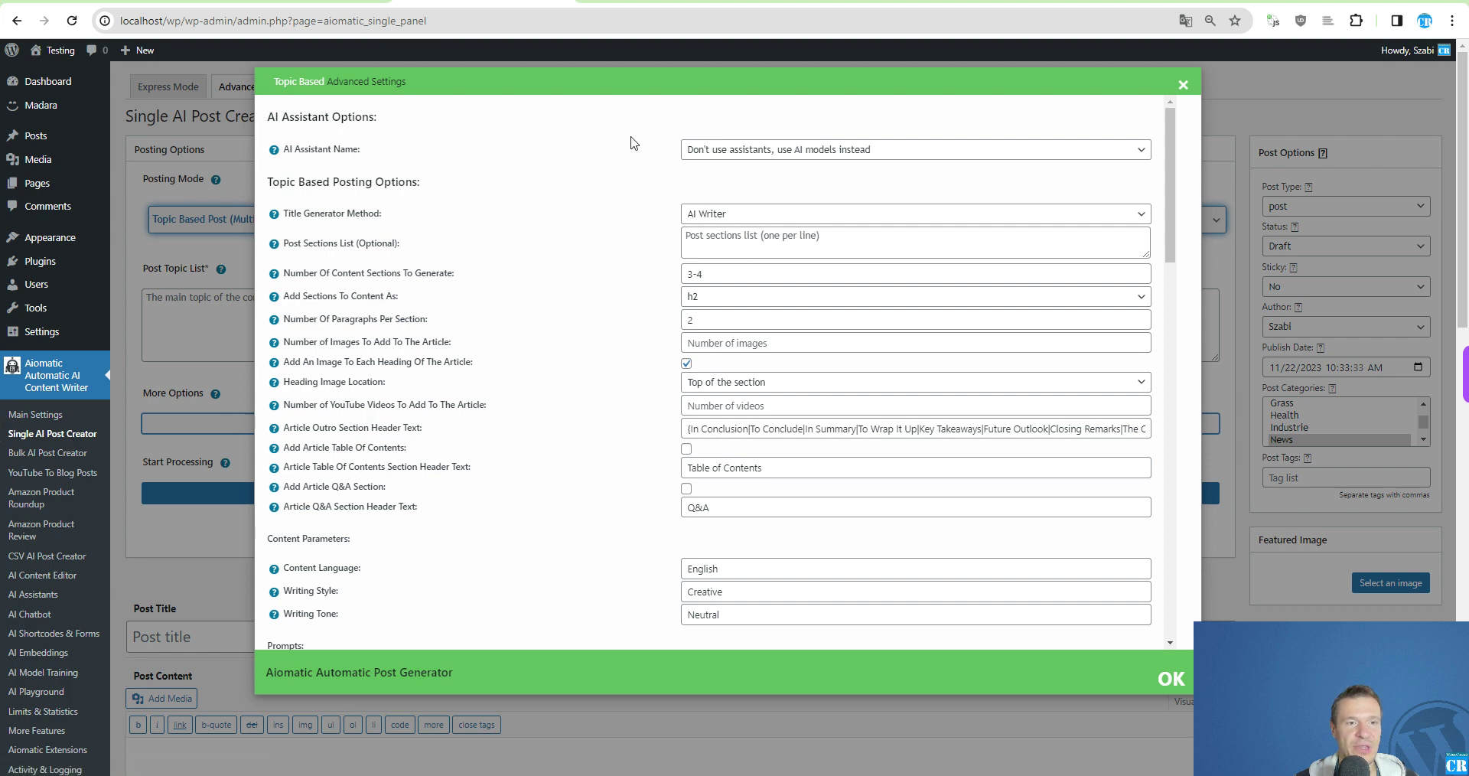
click(719, 150)
click(708, 188)
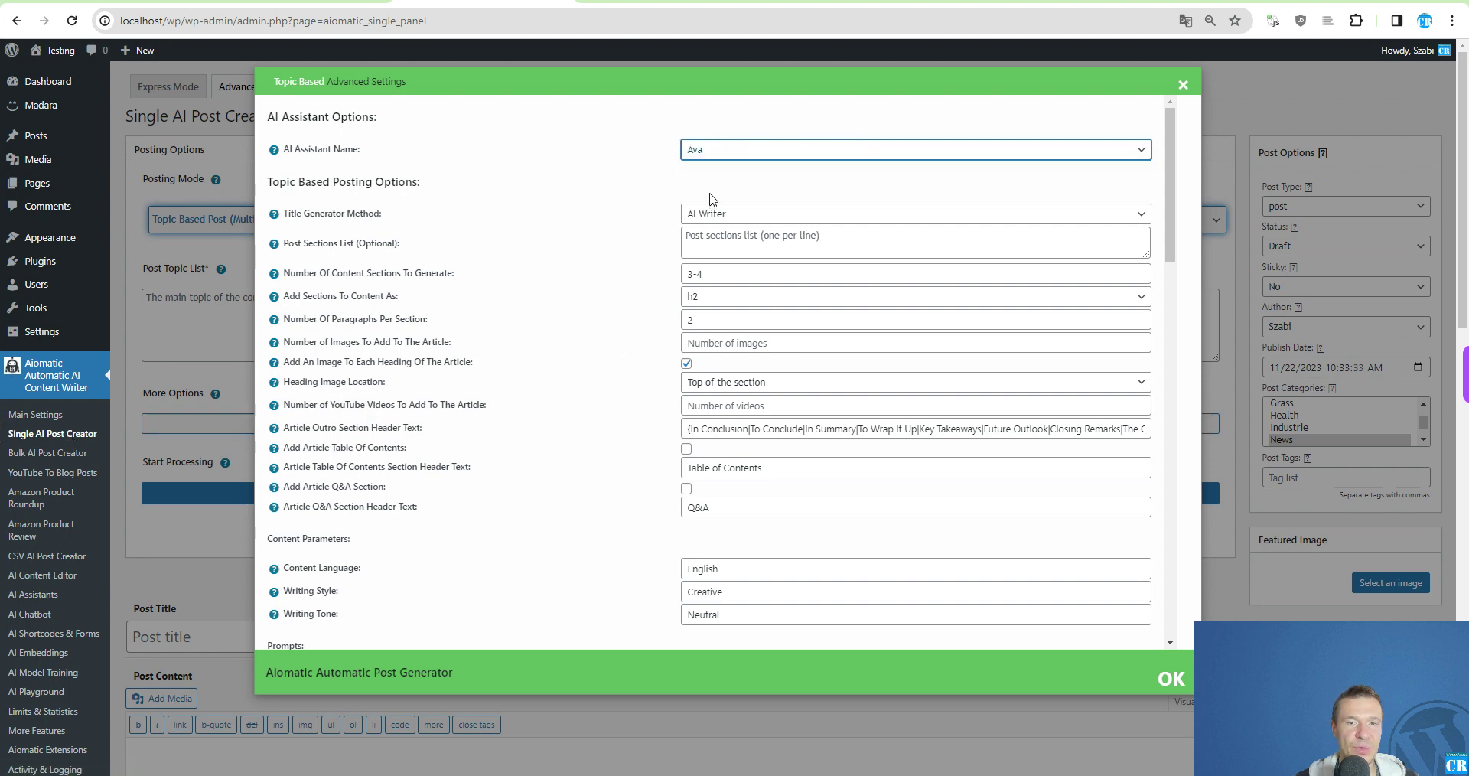
click(711, 150)
click(708, 172)
scroll(612, 230, down, 7)
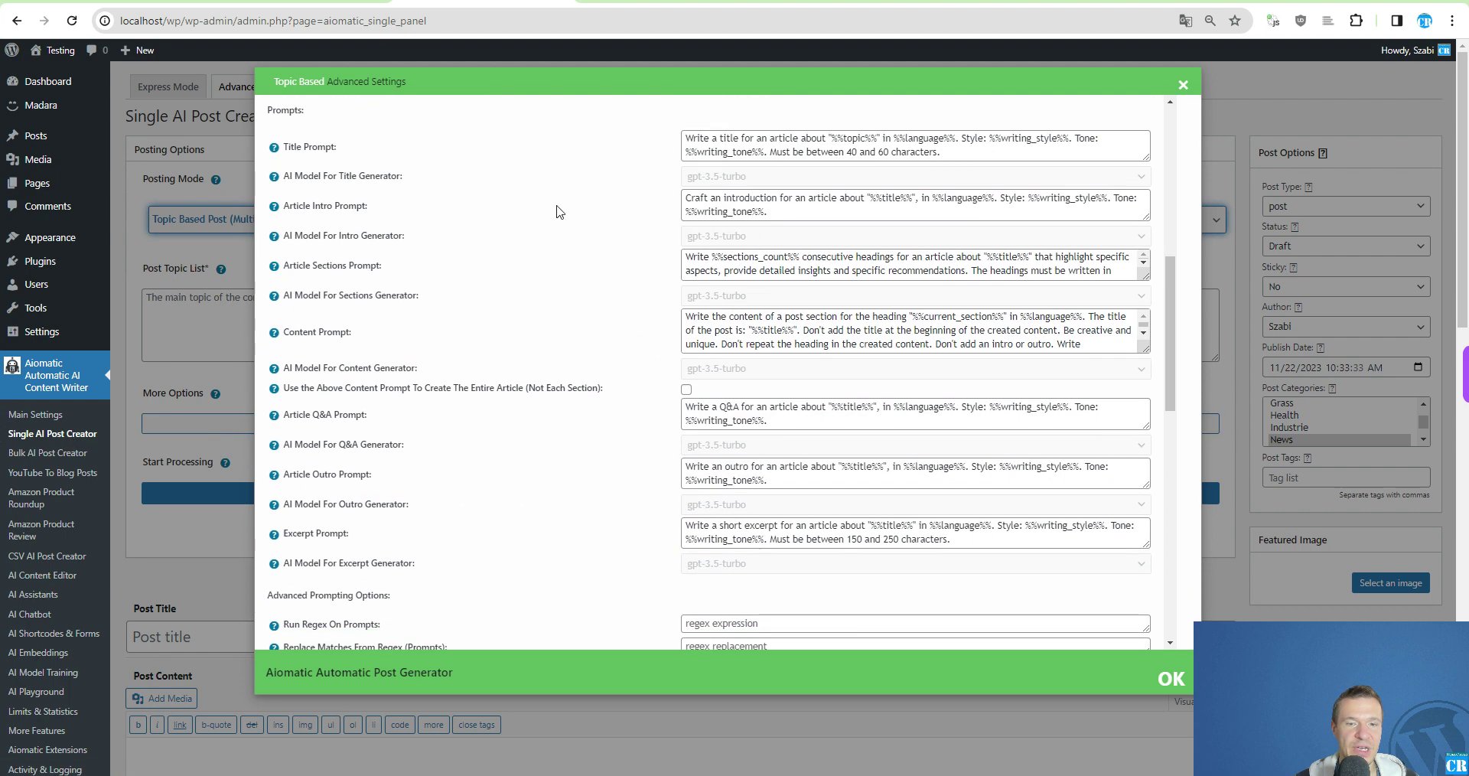
click(189, 146)
click(204, 220)
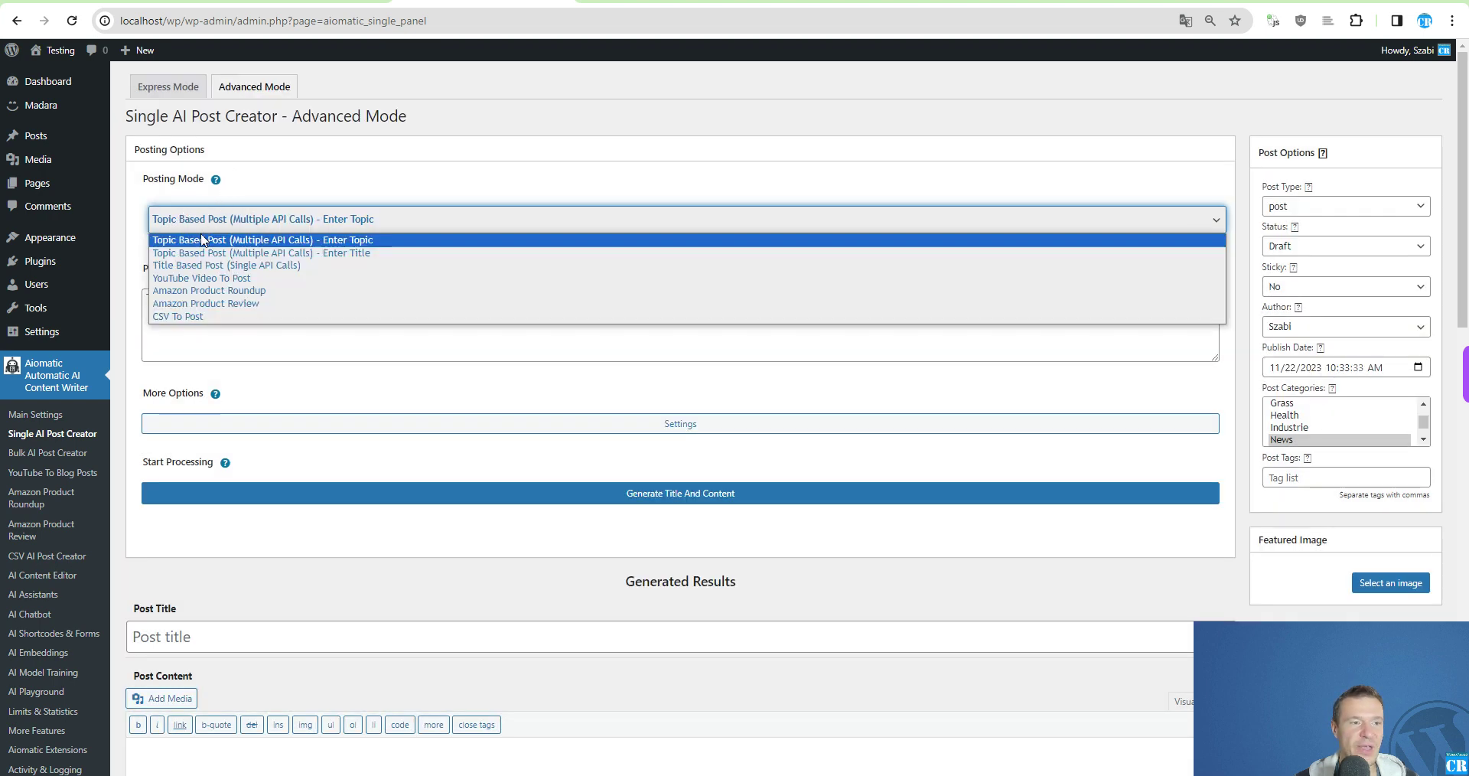
Switch the Single AI Post Creator to Express Mode and choose the Keon assistant in its model settings
click(168, 87)
scroll(1309, 363, down, 5)
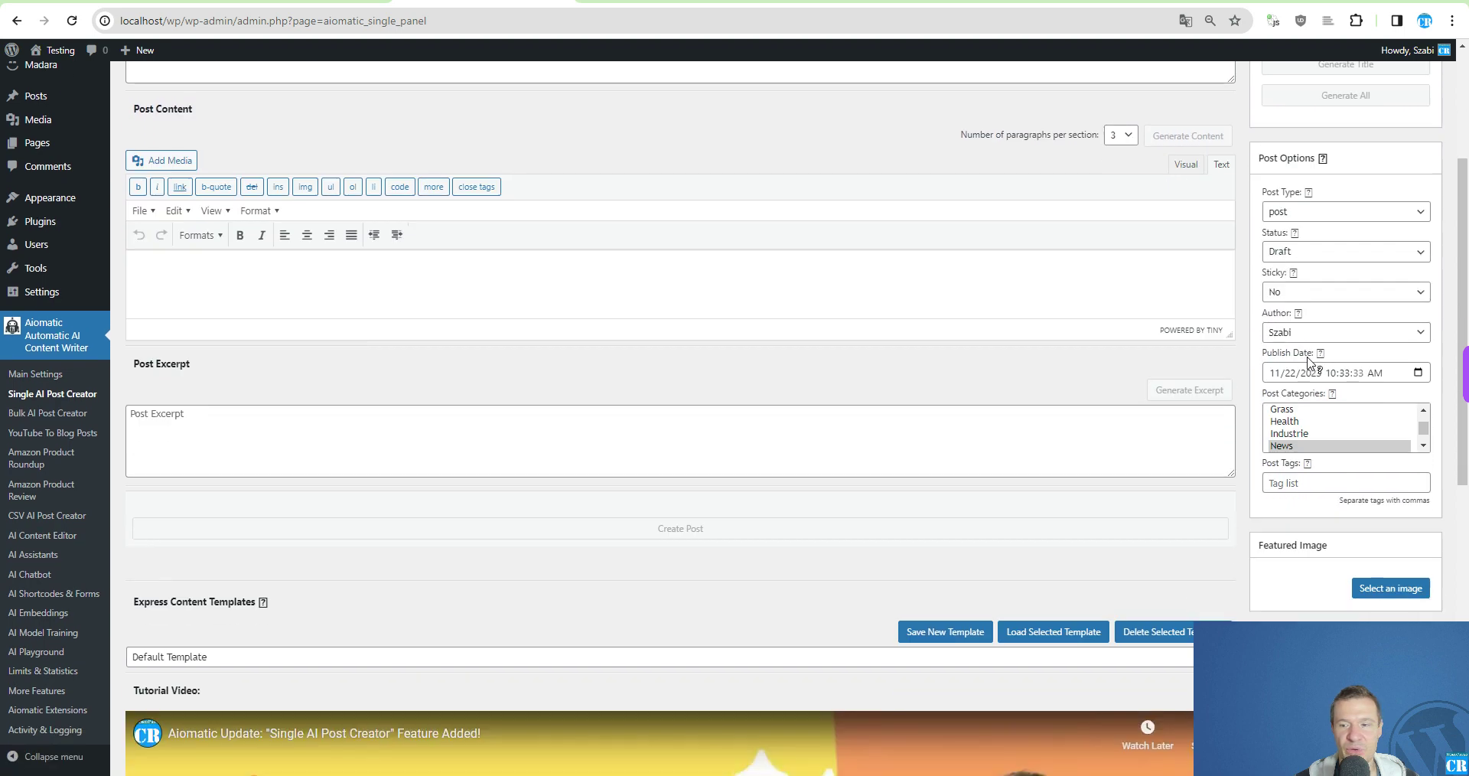
scroll(1310, 364, down, 6)
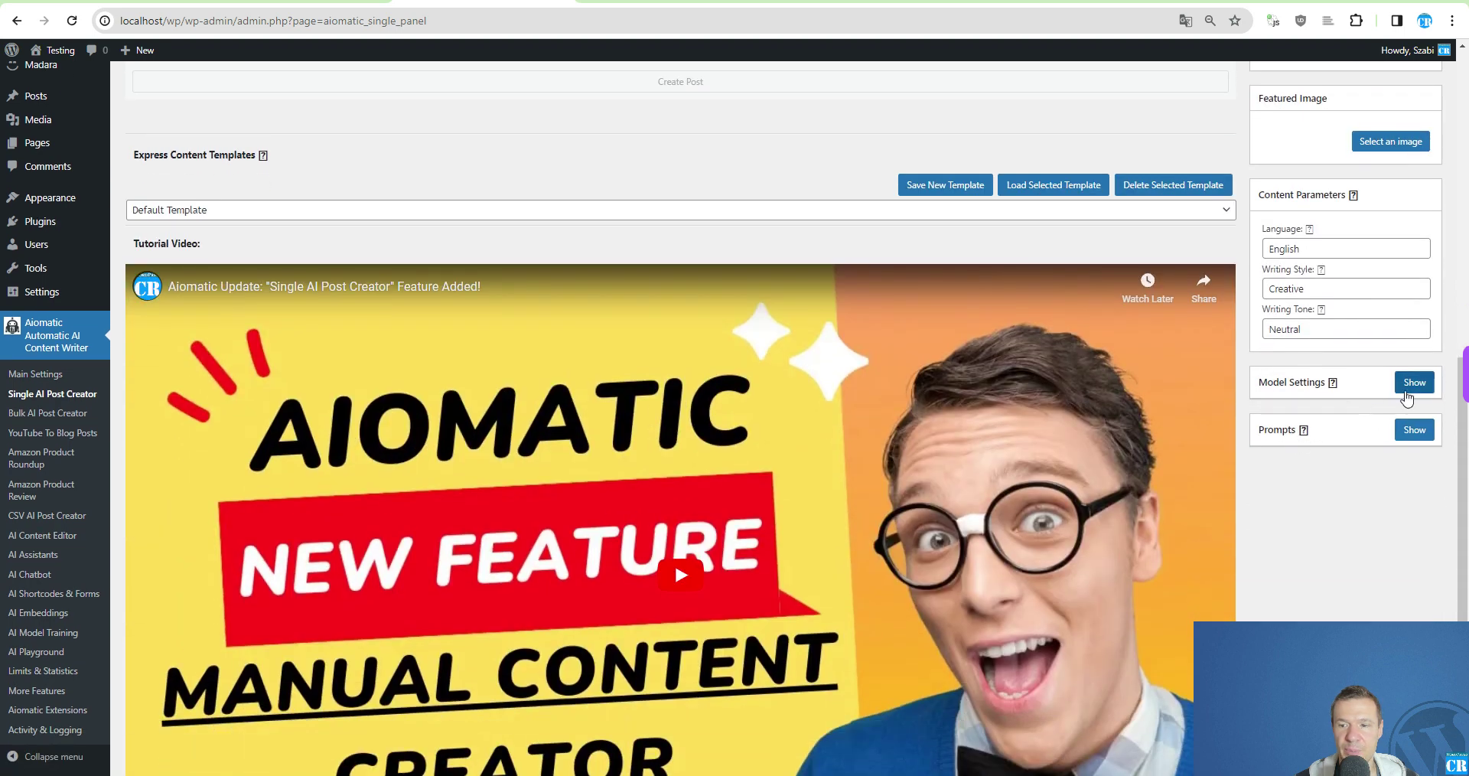
click(1412, 383)
scroll(1293, 356, down, 2)
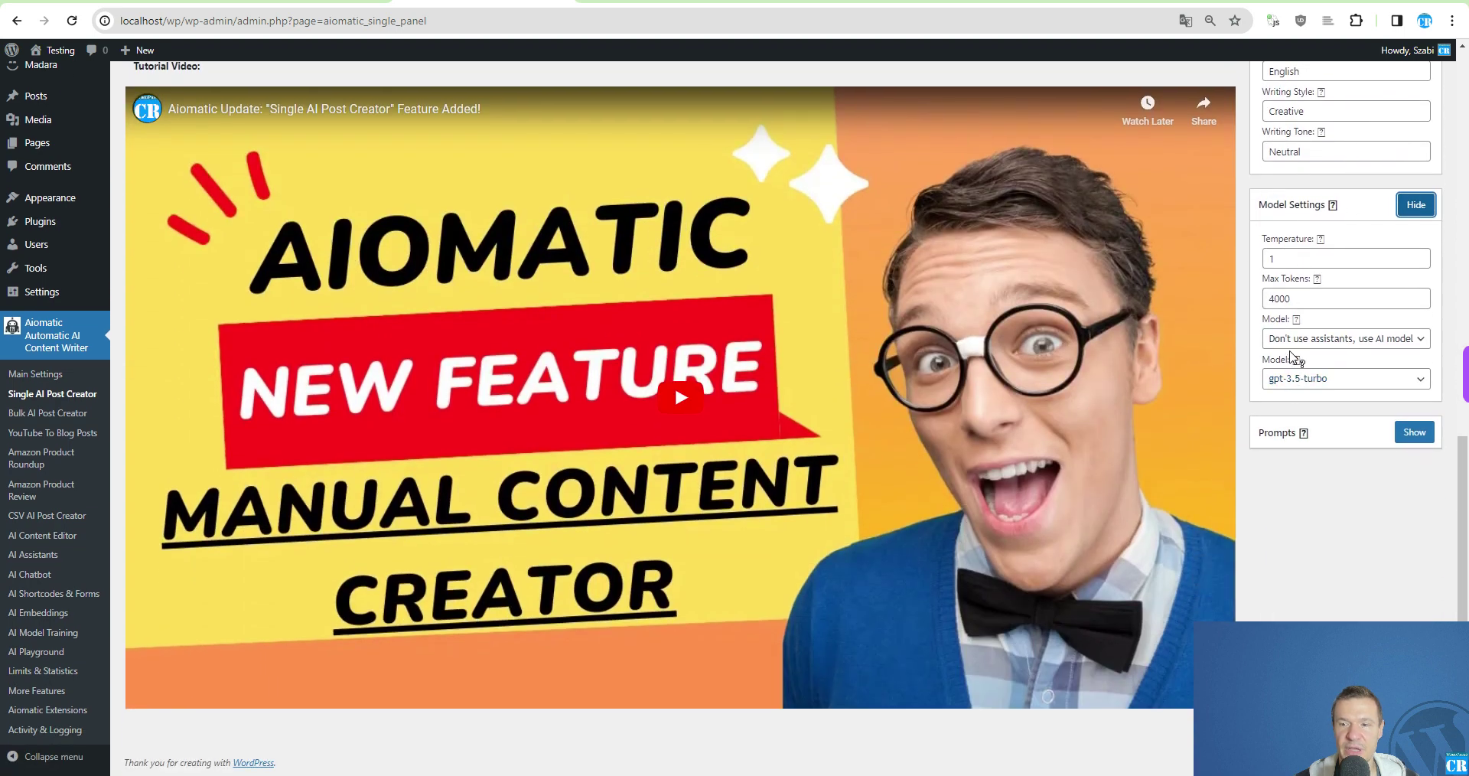
click(1293, 339)
click(1296, 387)
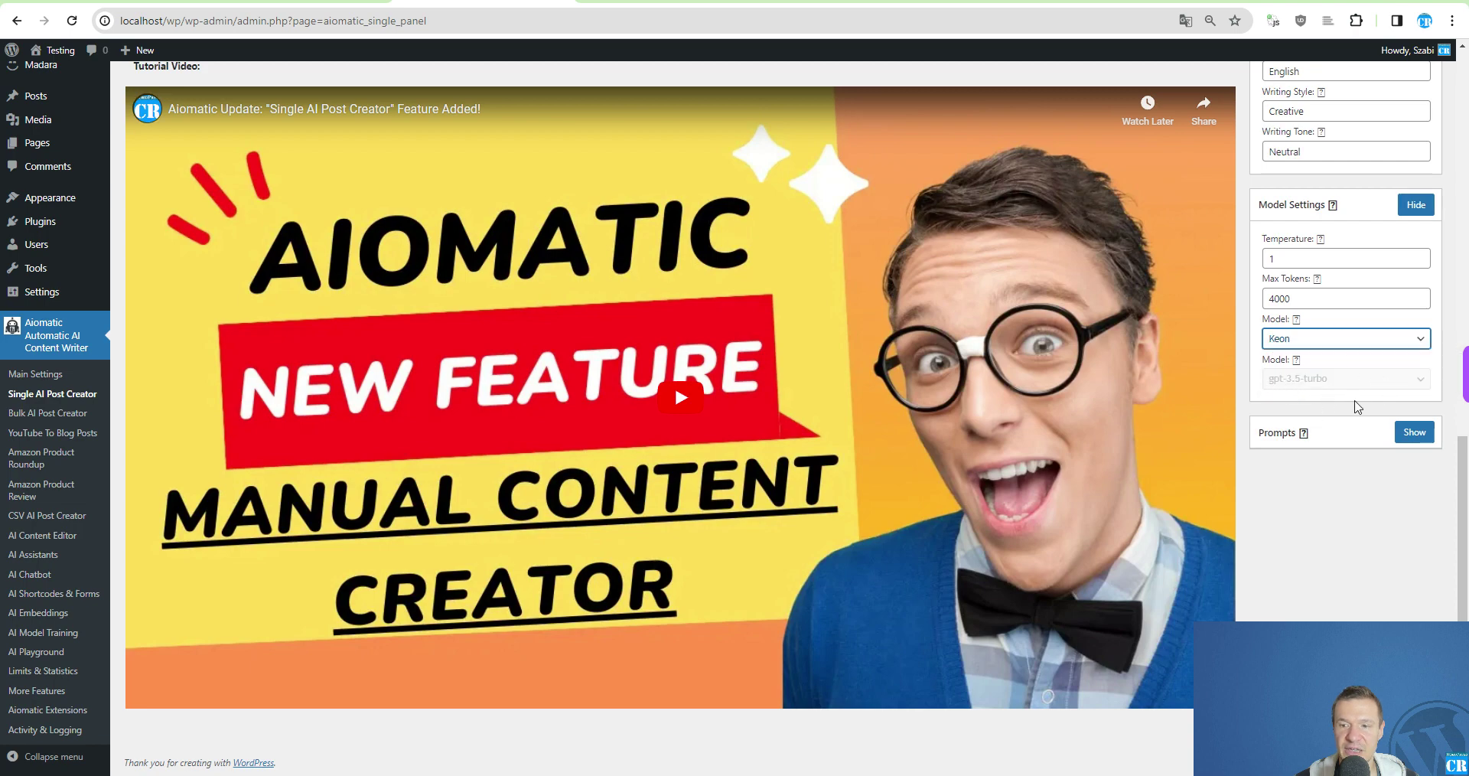
Open Amazon Product Roundup and set the new rule's AI assistant to Keon in its advanced settings
scroll(960, 366, up, 12)
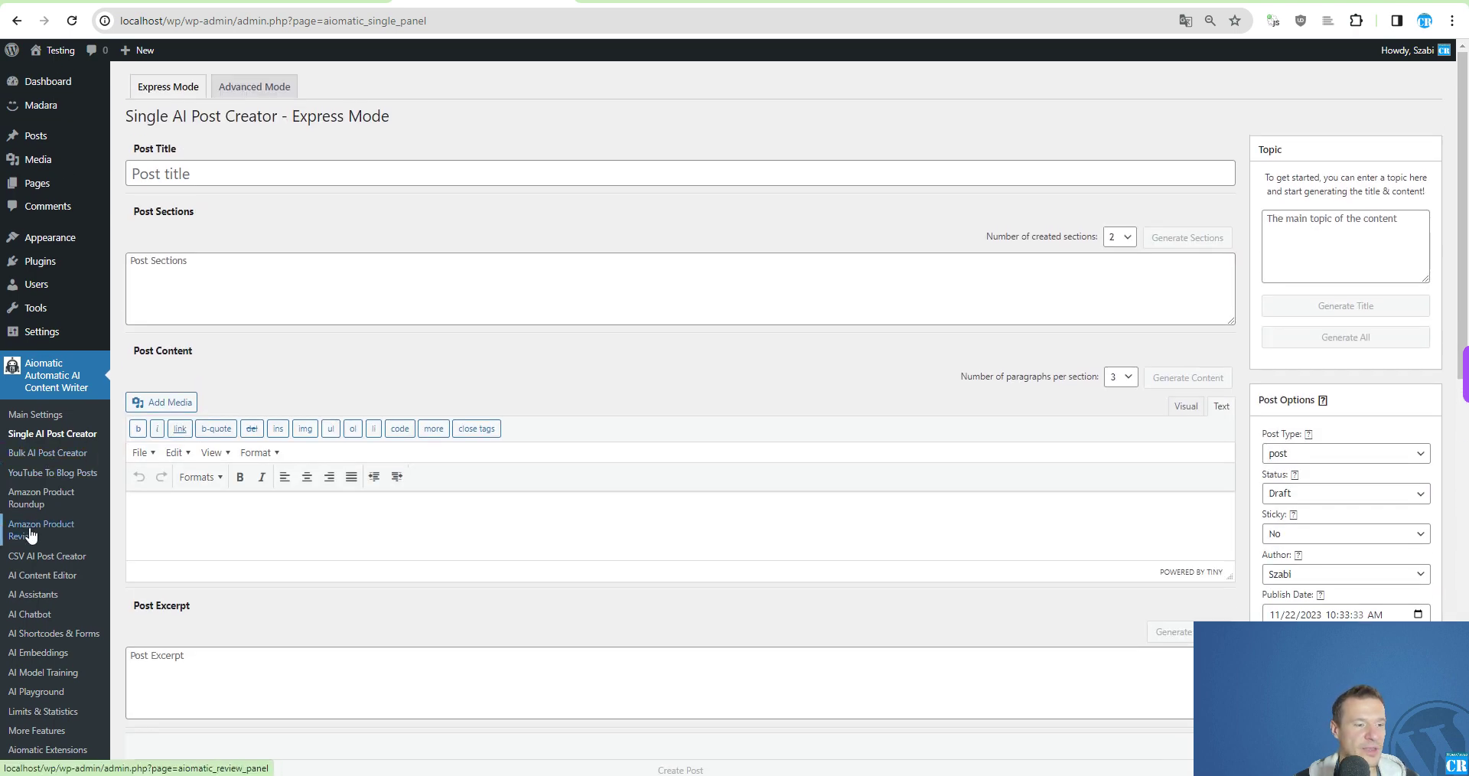
click(30, 494)
key(Return)
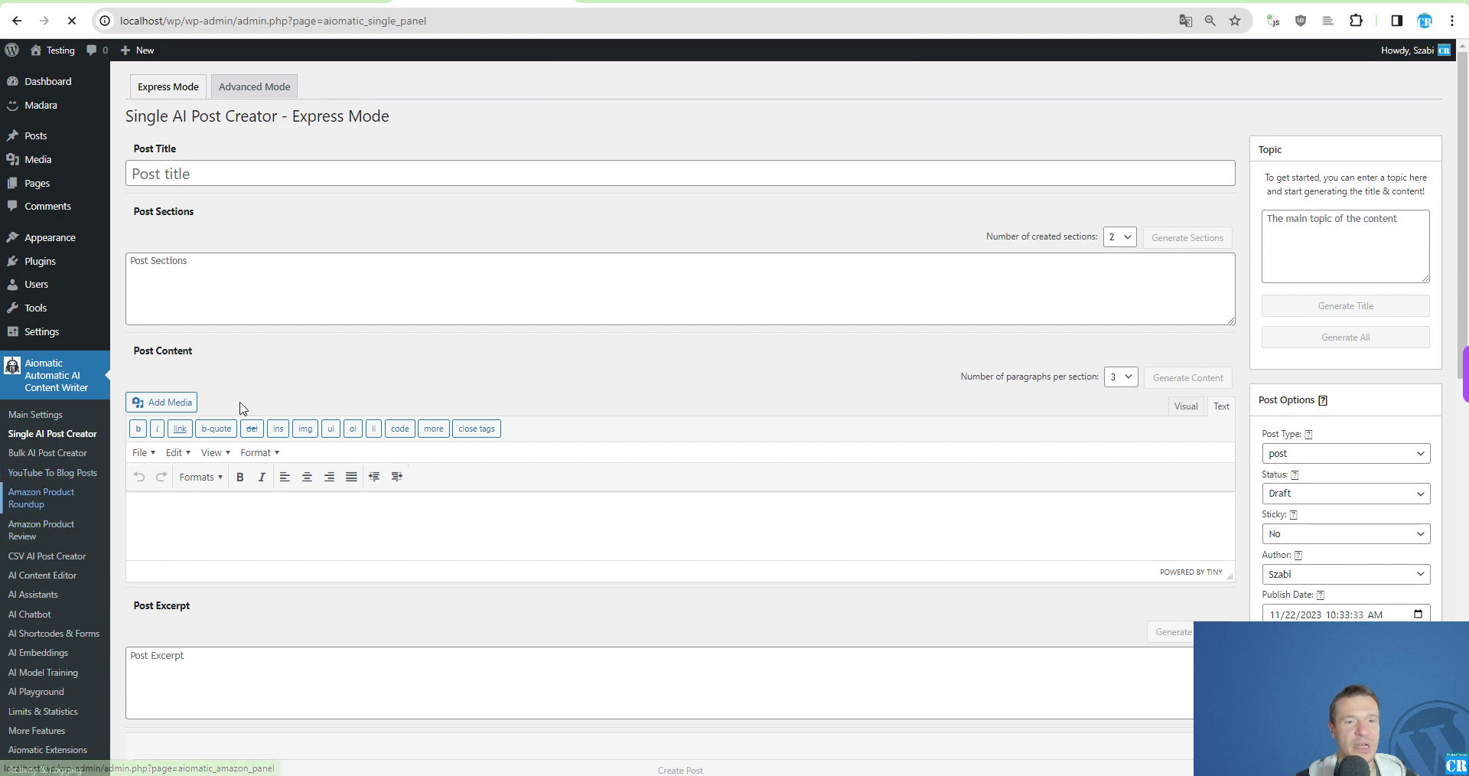
click(789, 209)
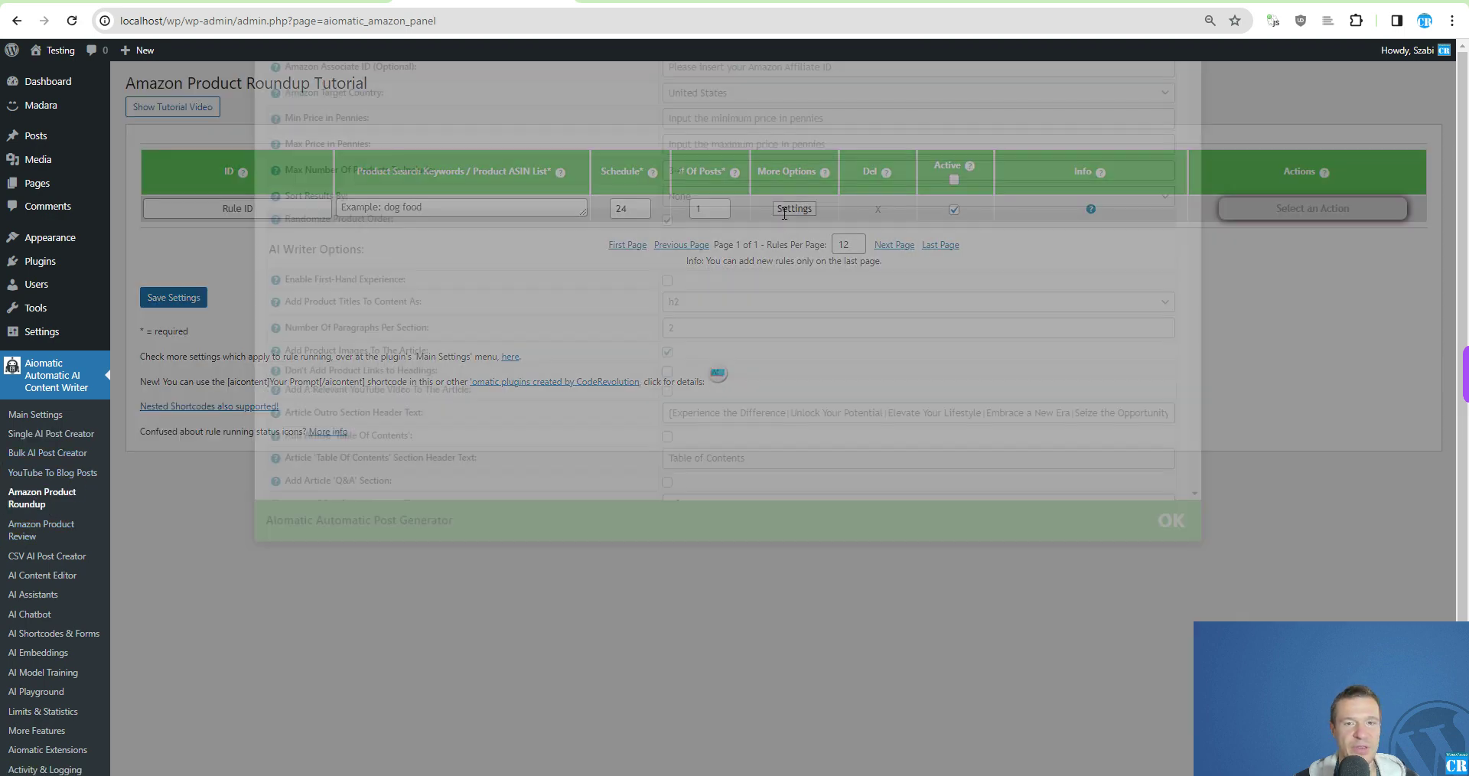
click(787, 161)
click(705, 191)
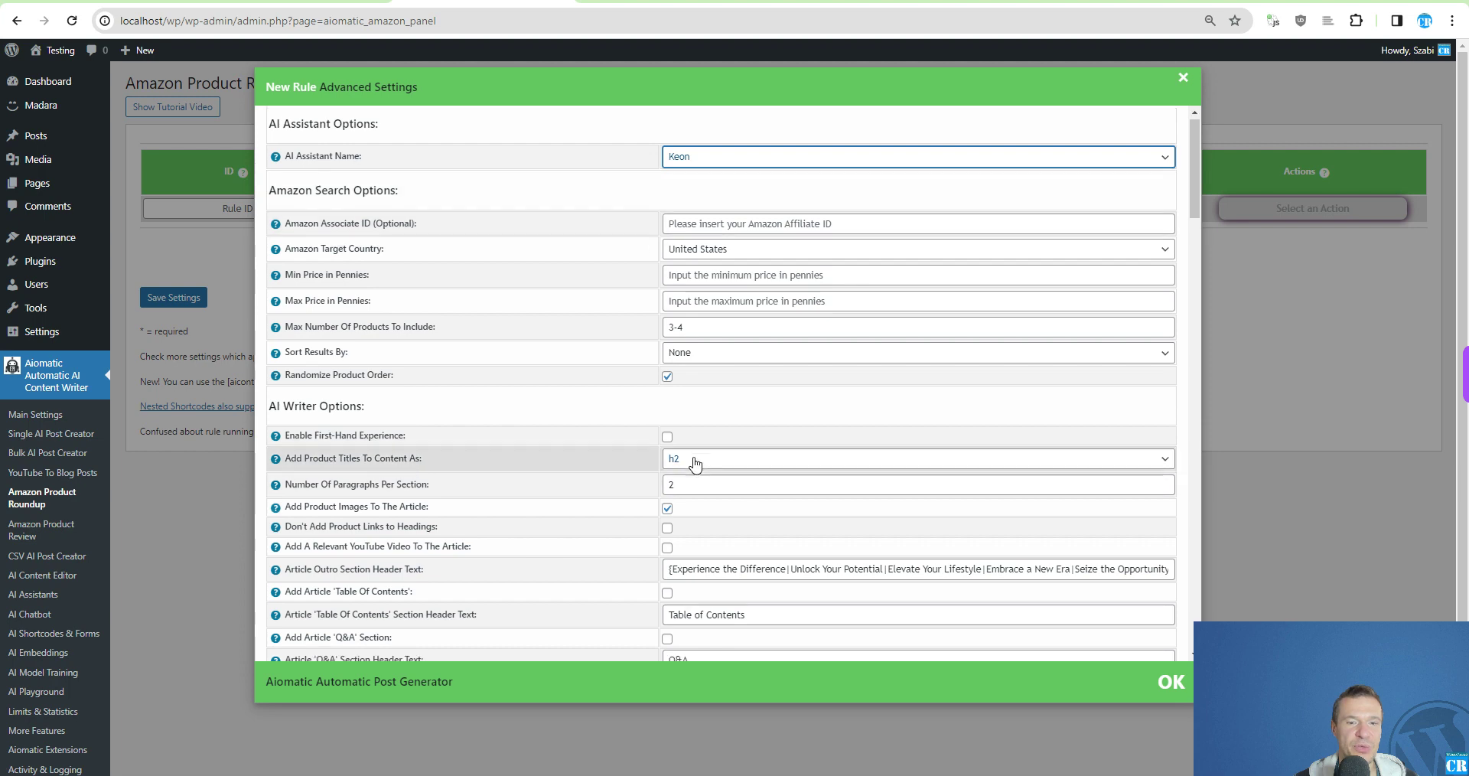
scroll(692, 461, down, 10)
click(211, 527)
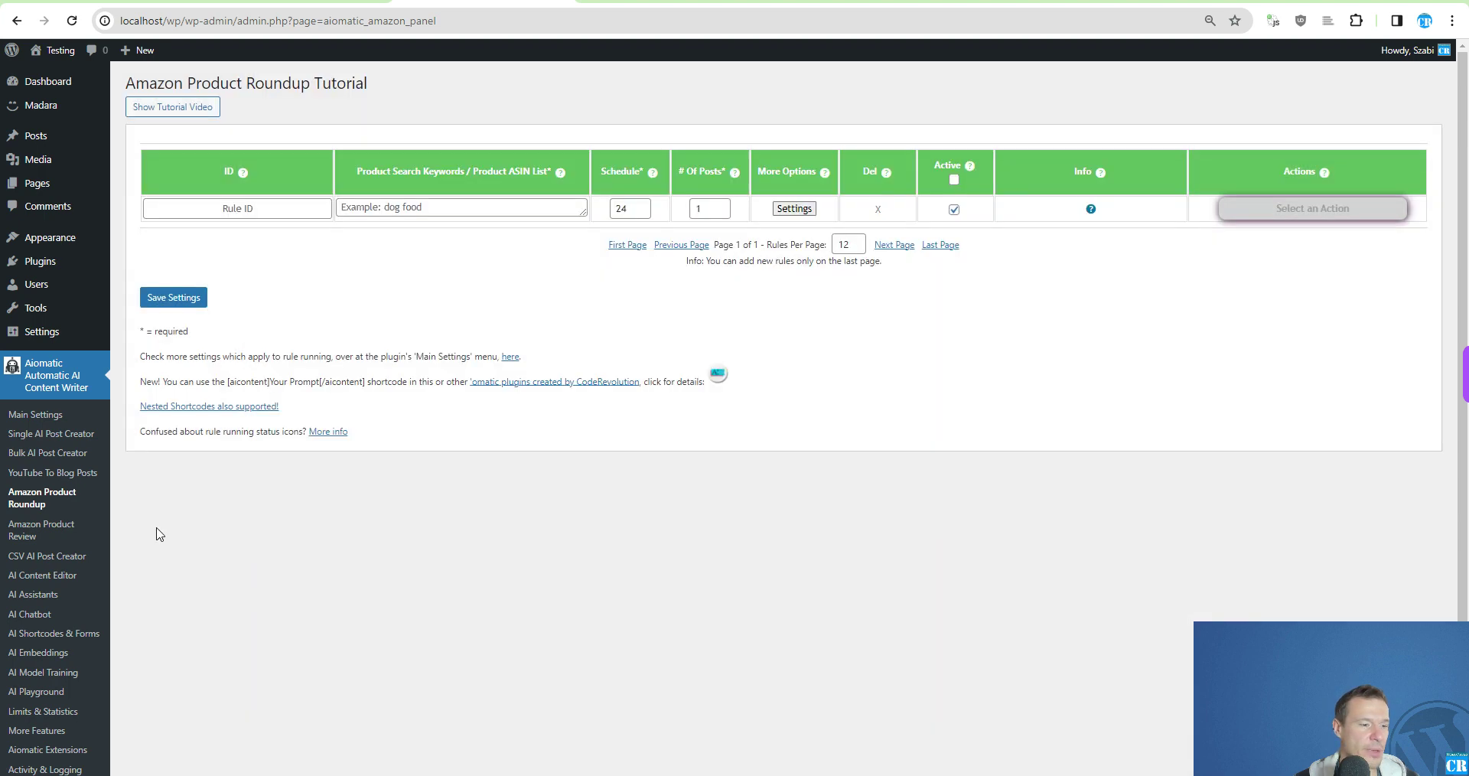
Open the AI Content Editor and show its editing templates and options
scroll(157, 531, down, 1)
click(40, 539)
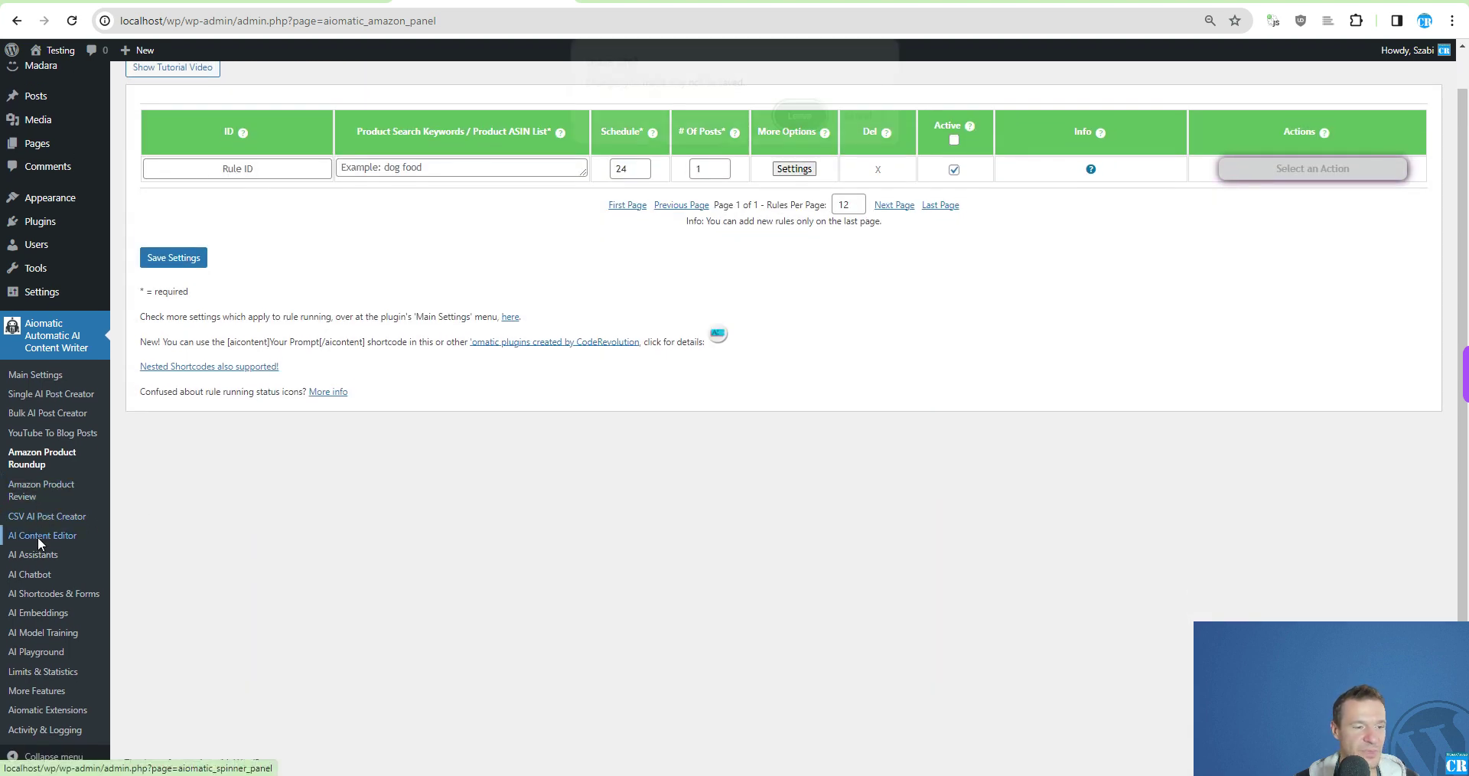
key(Return)
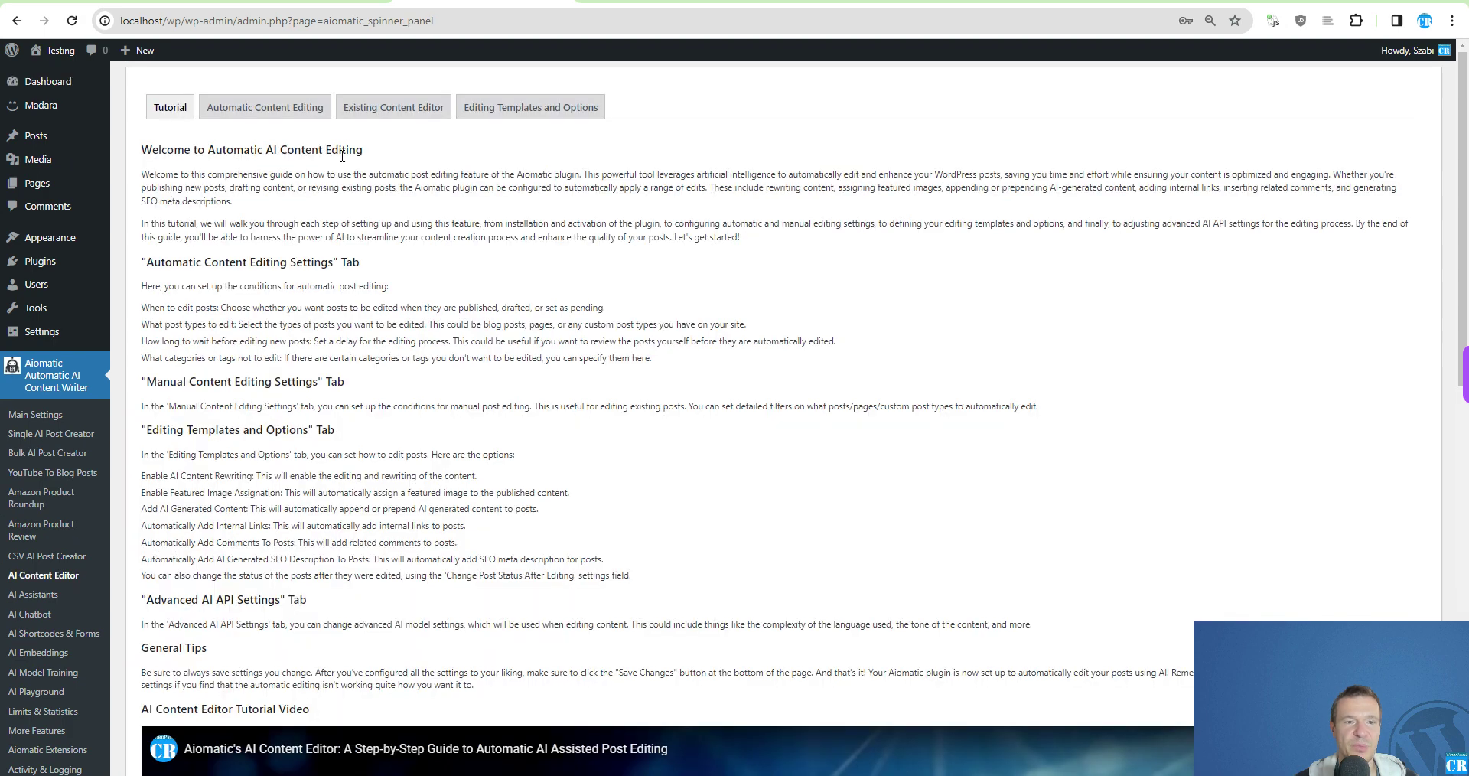
click(513, 122)
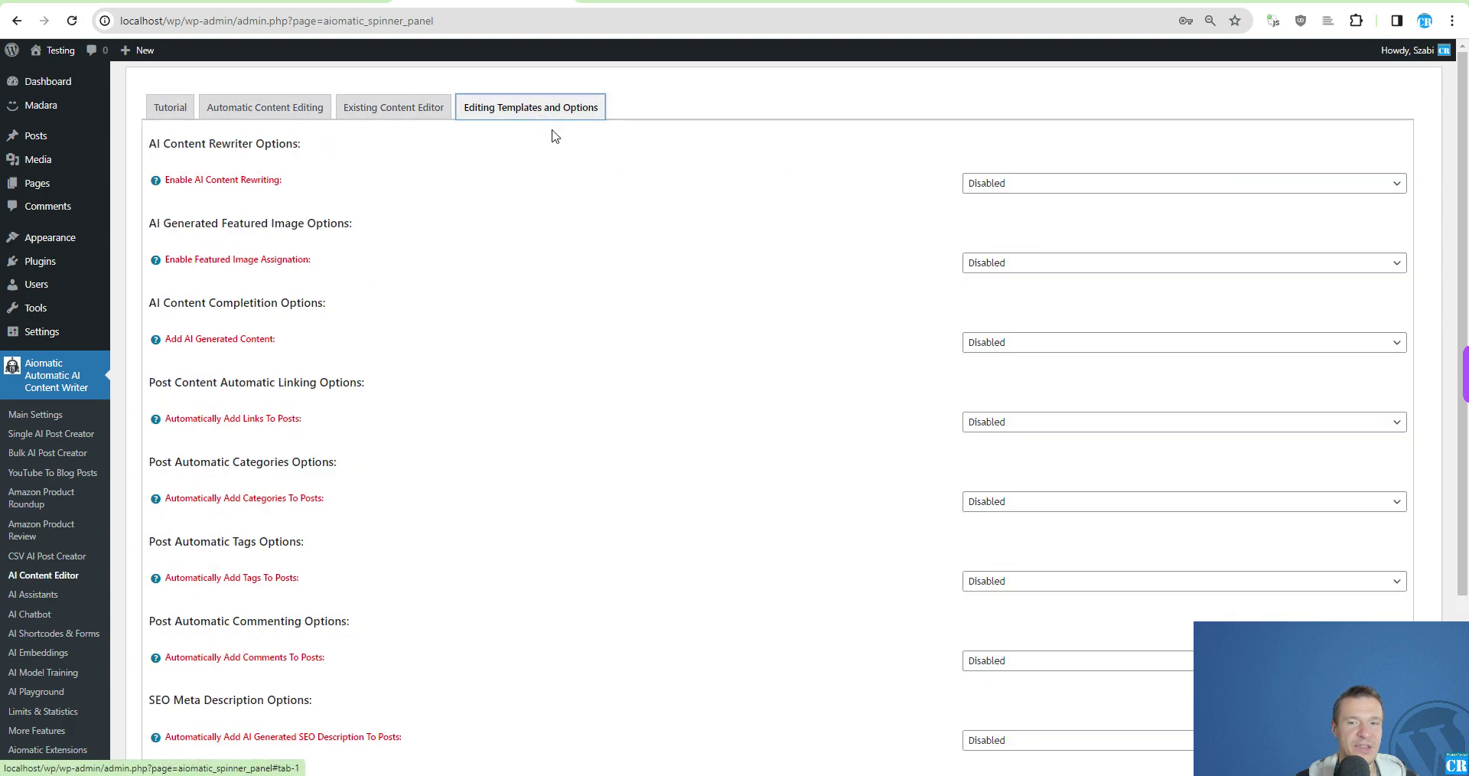
Enable AI content rewriting and set its AI assistant to Keon
click(983, 183)
click(983, 207)
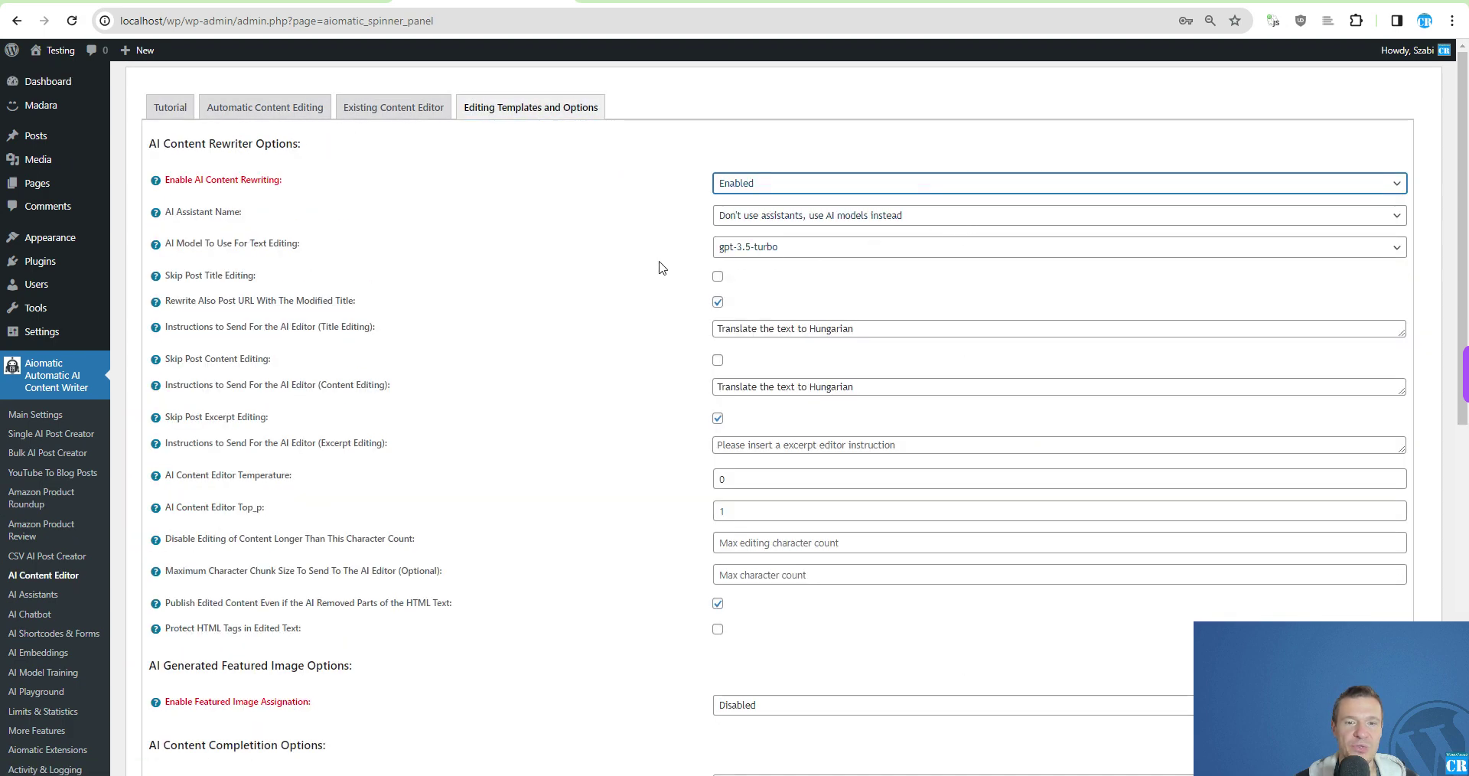
click(771, 219)
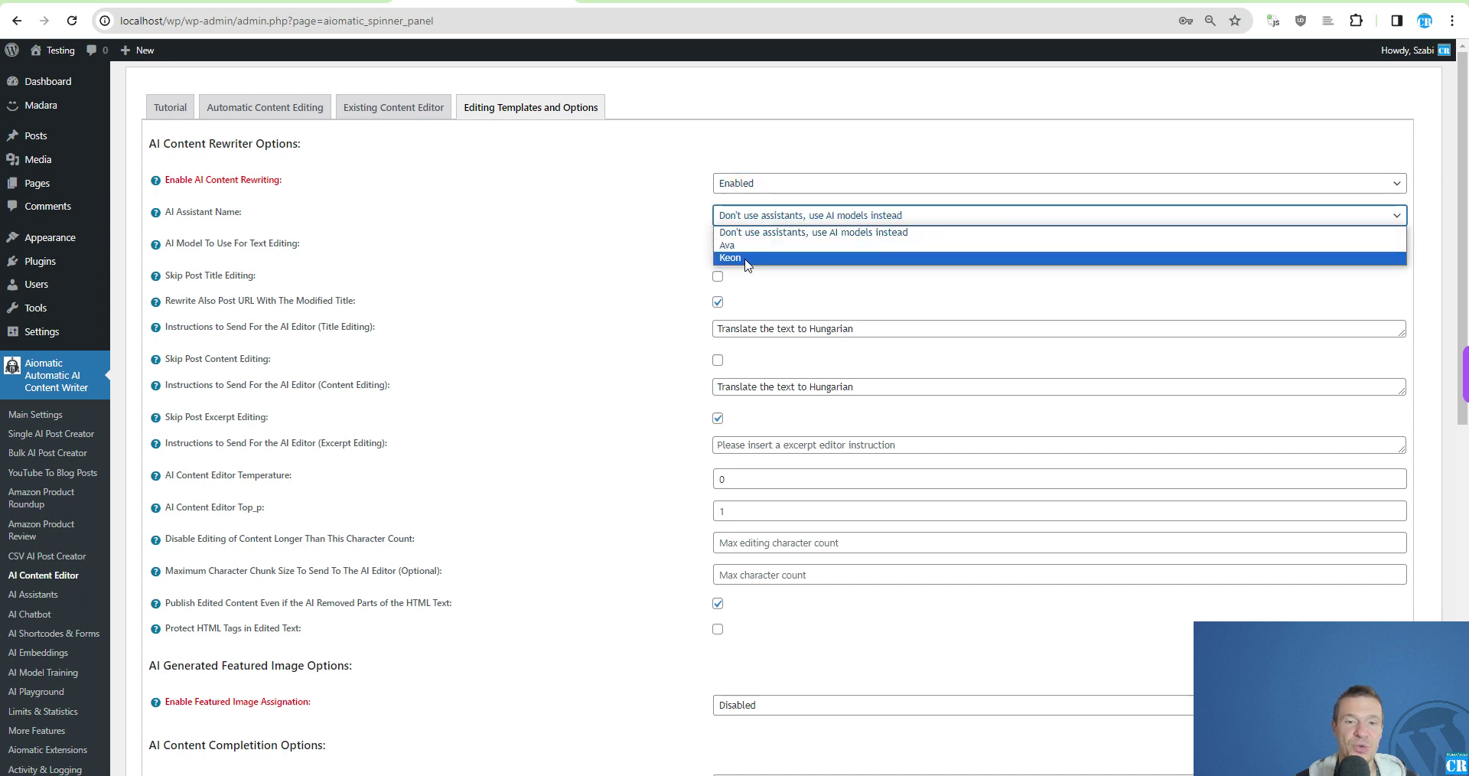
click(733, 258)
scroll(255, 350, down, 2)
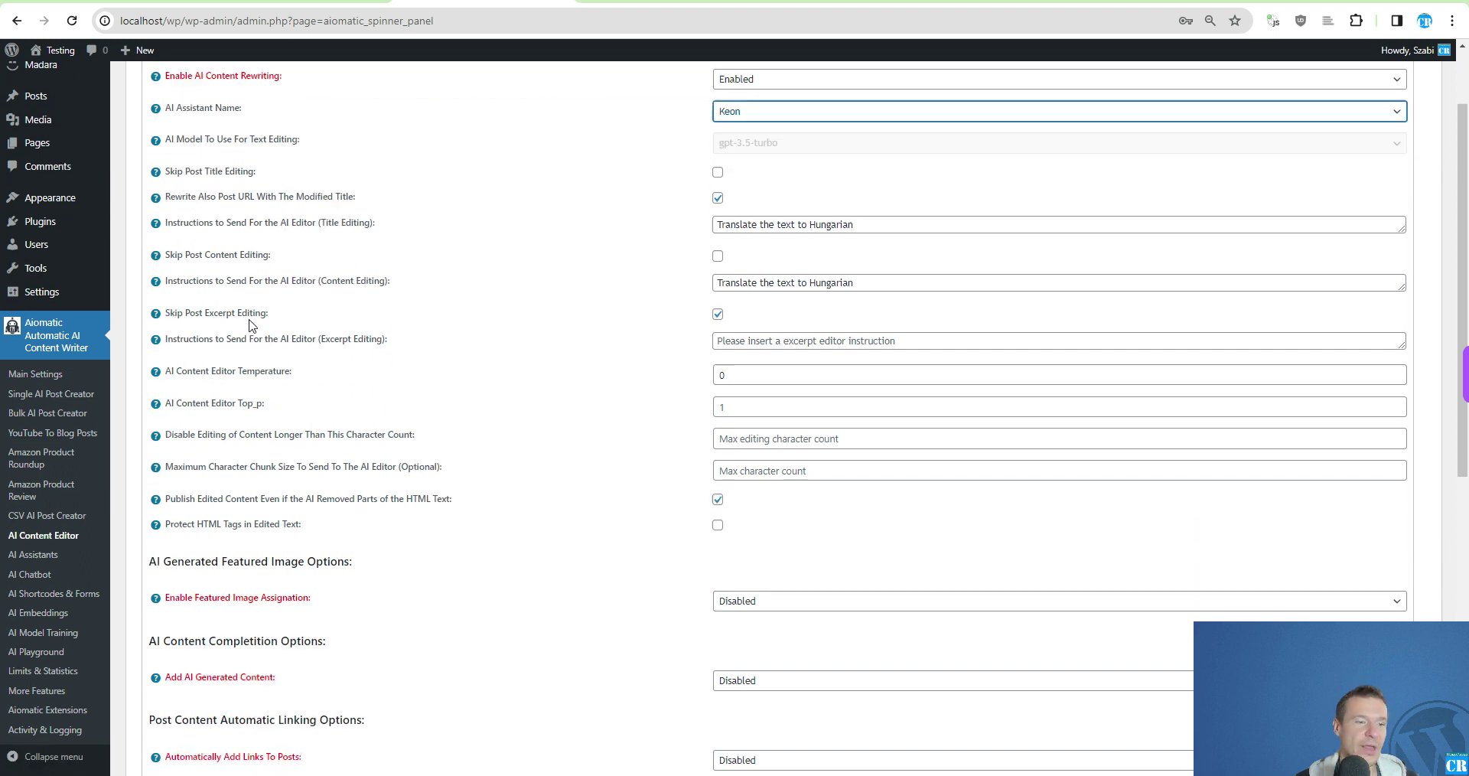
Start a new AI form in AI Shortcodes & Forms and set its AI assistant to Ava
click(40, 577)
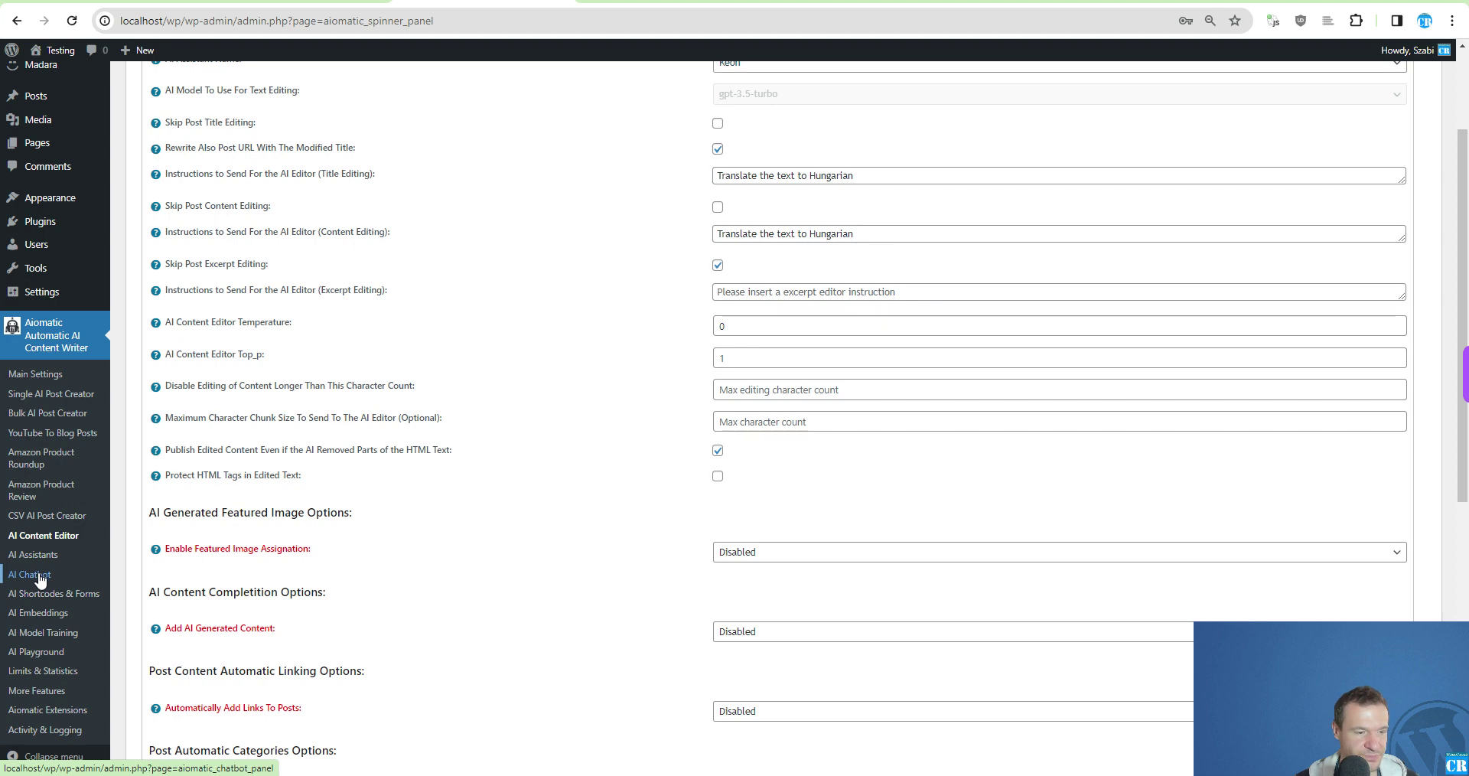
key(Return)
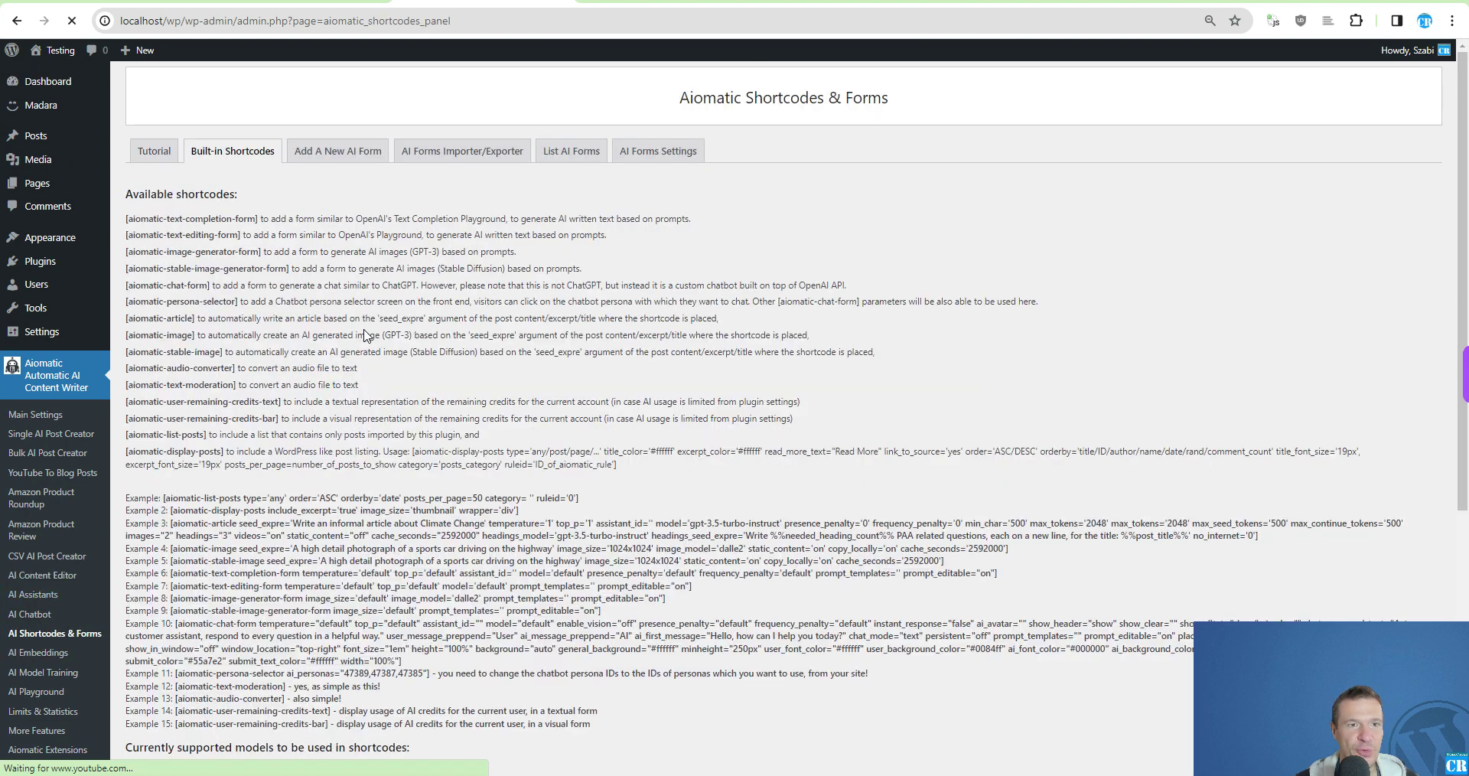
click(336, 150)
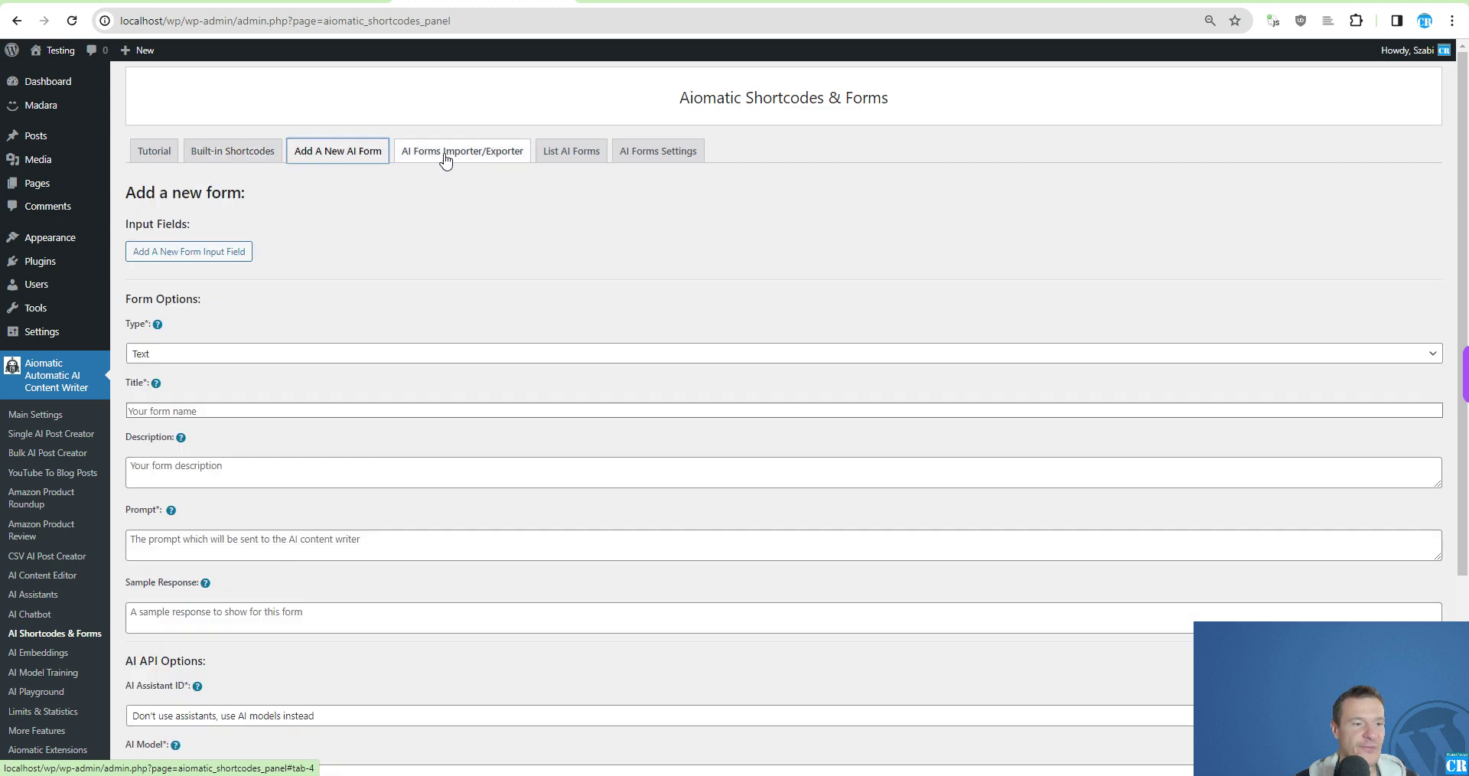
scroll(291, 331, down, 3)
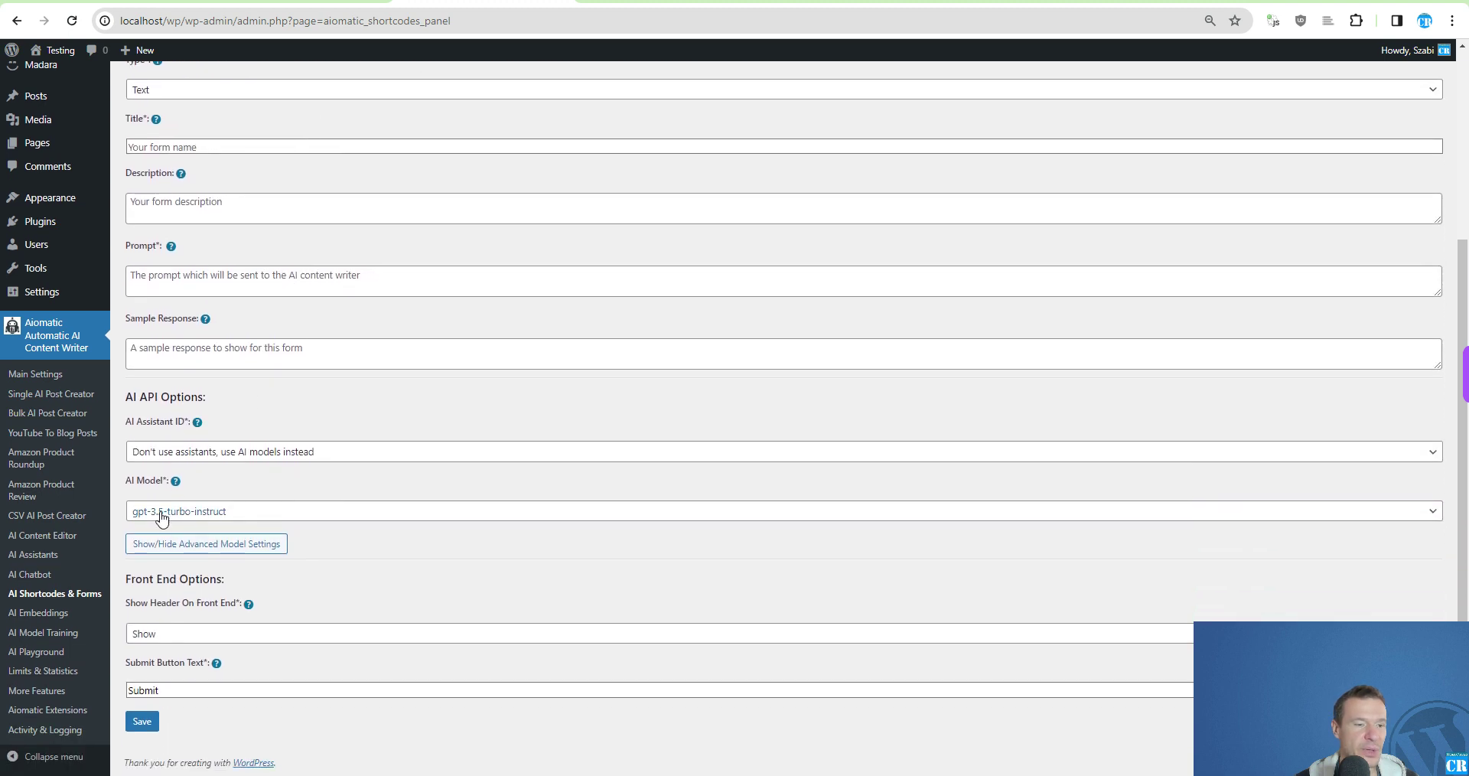
click(151, 456)
click(146, 497)
click(157, 454)
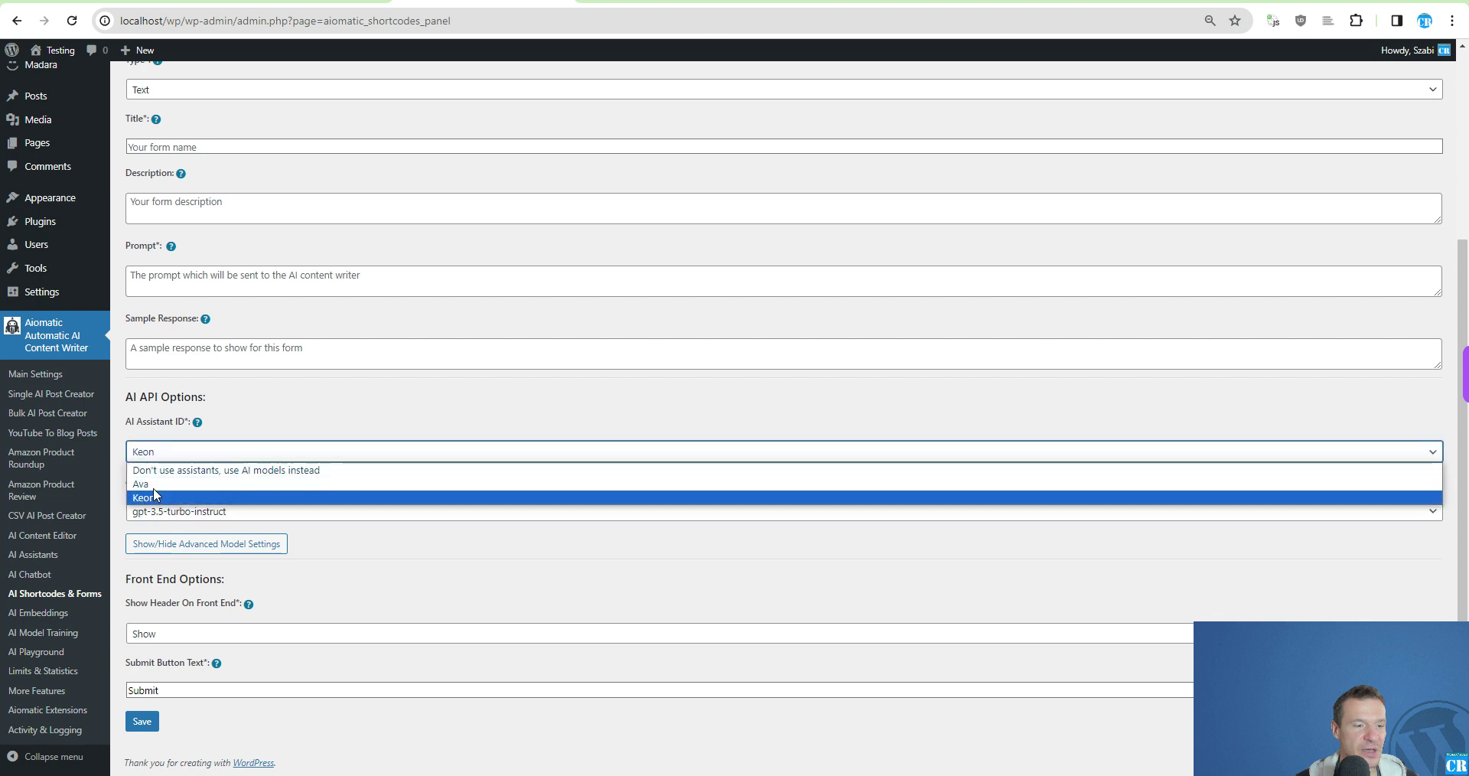
click(152, 484)
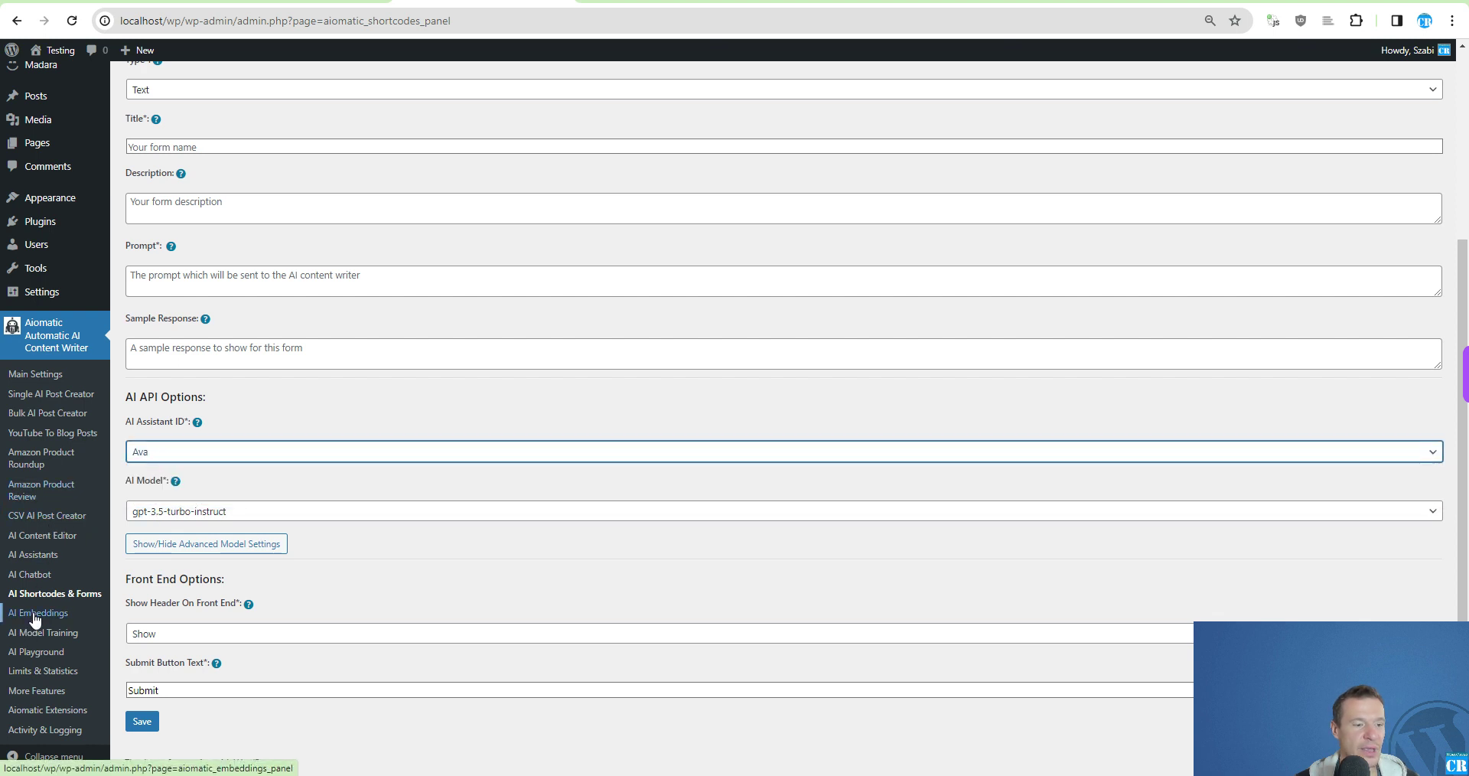
Open the usage logs in Limits & Statistics and examine the assistant IDs recorded for the latest entries
click(35, 676)
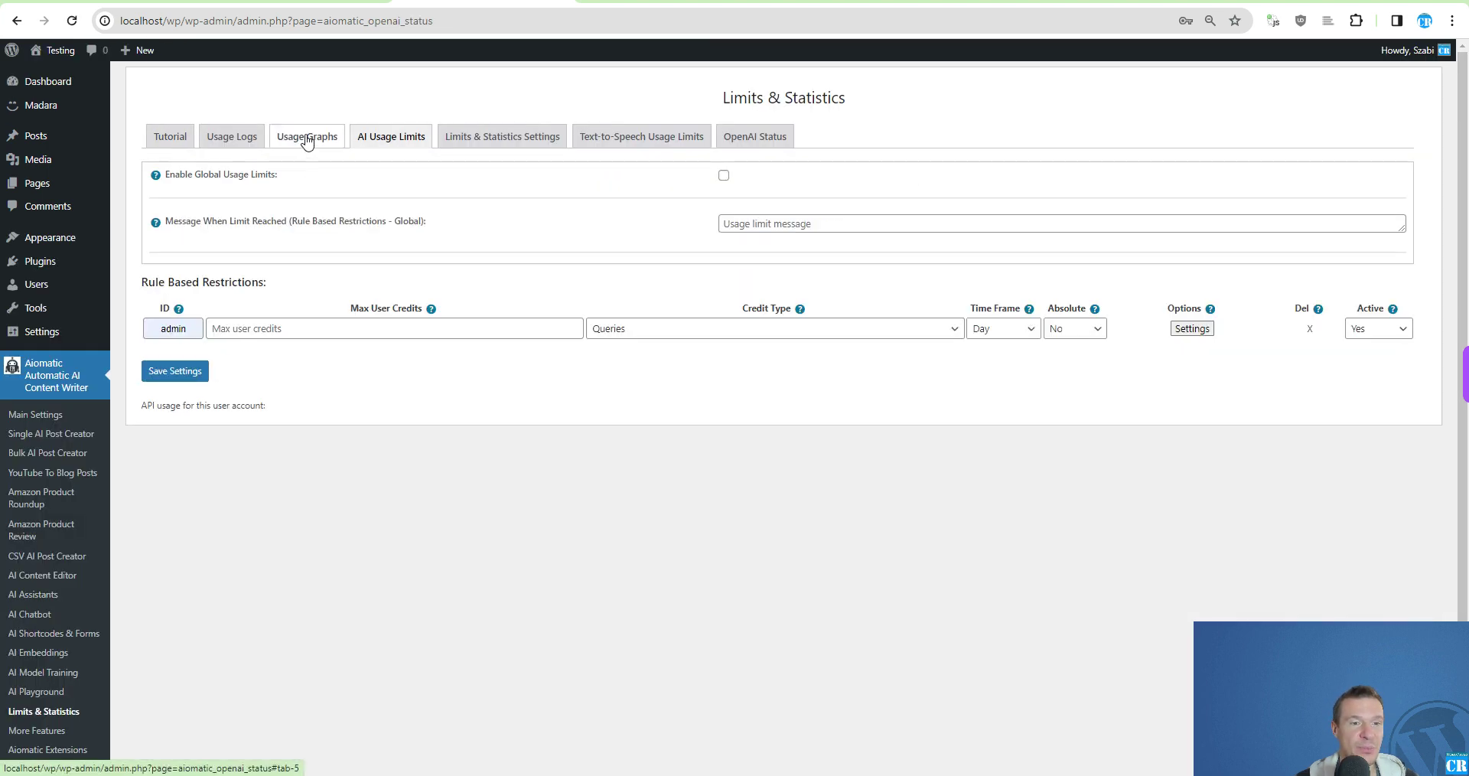
click(307, 139)
click(231, 138)
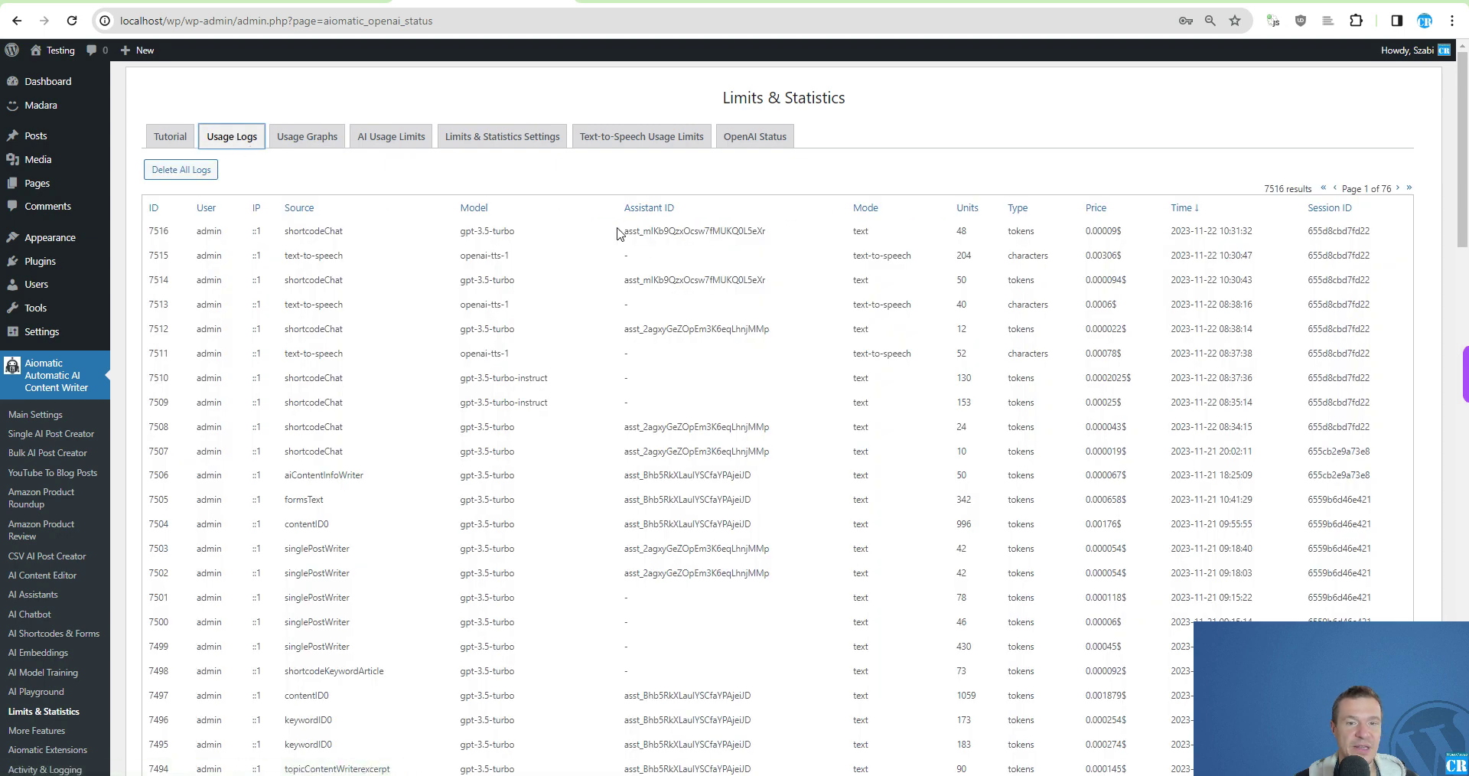
double_click(649, 229)
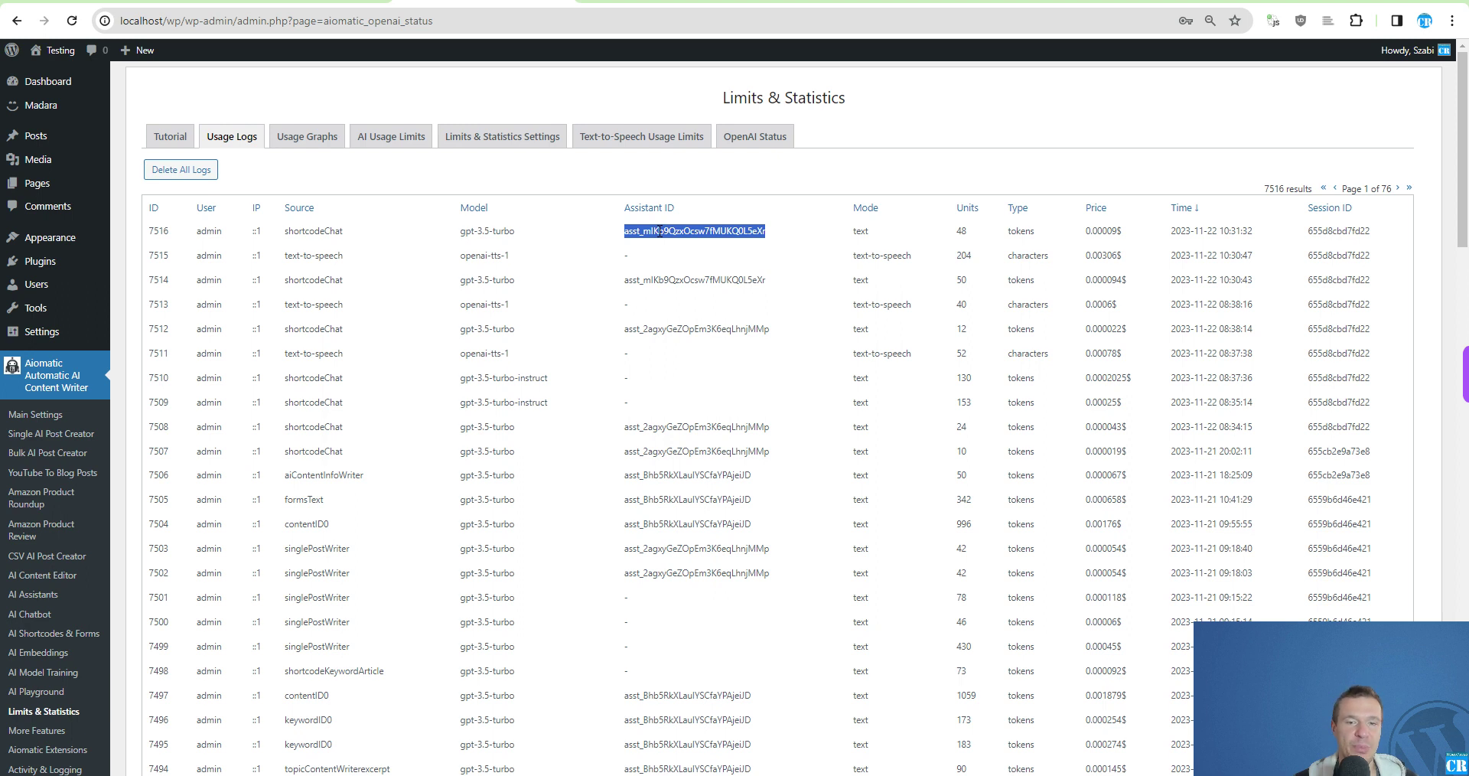
double_click(627, 256)
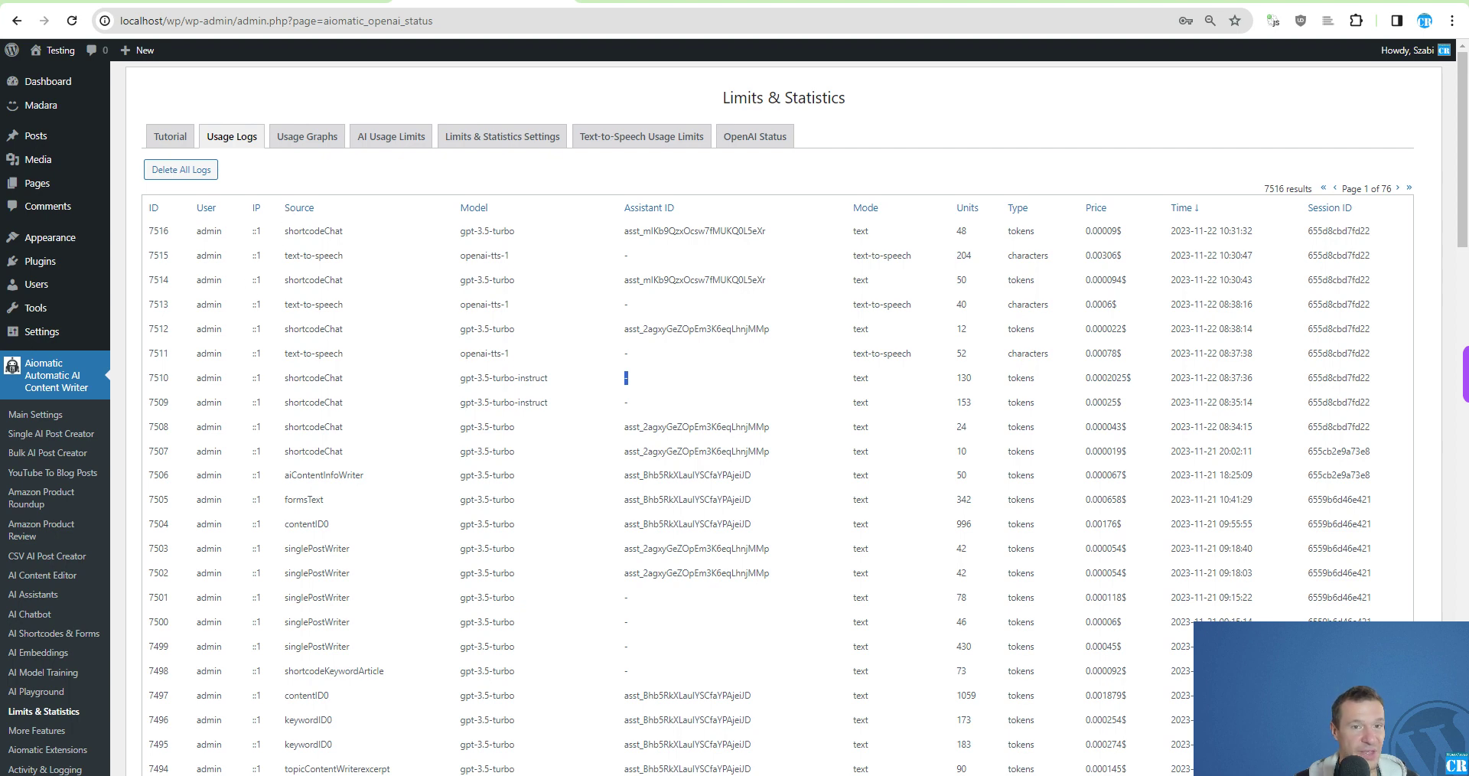
double_click(642, 280)
Open the plugin's Main Settings and choose an AI assistant for the Content Wizard's text completion
click(33, 595)
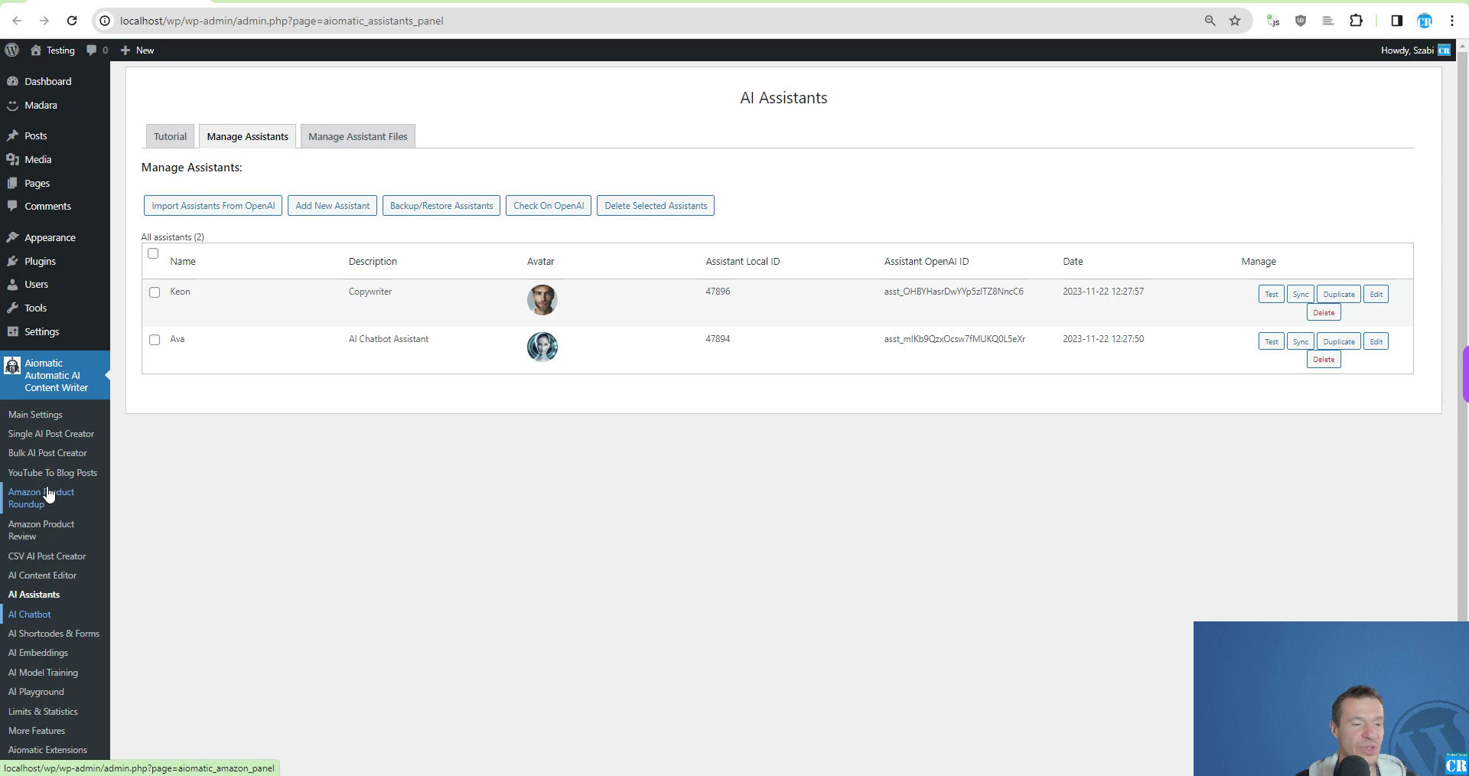
click(43, 418)
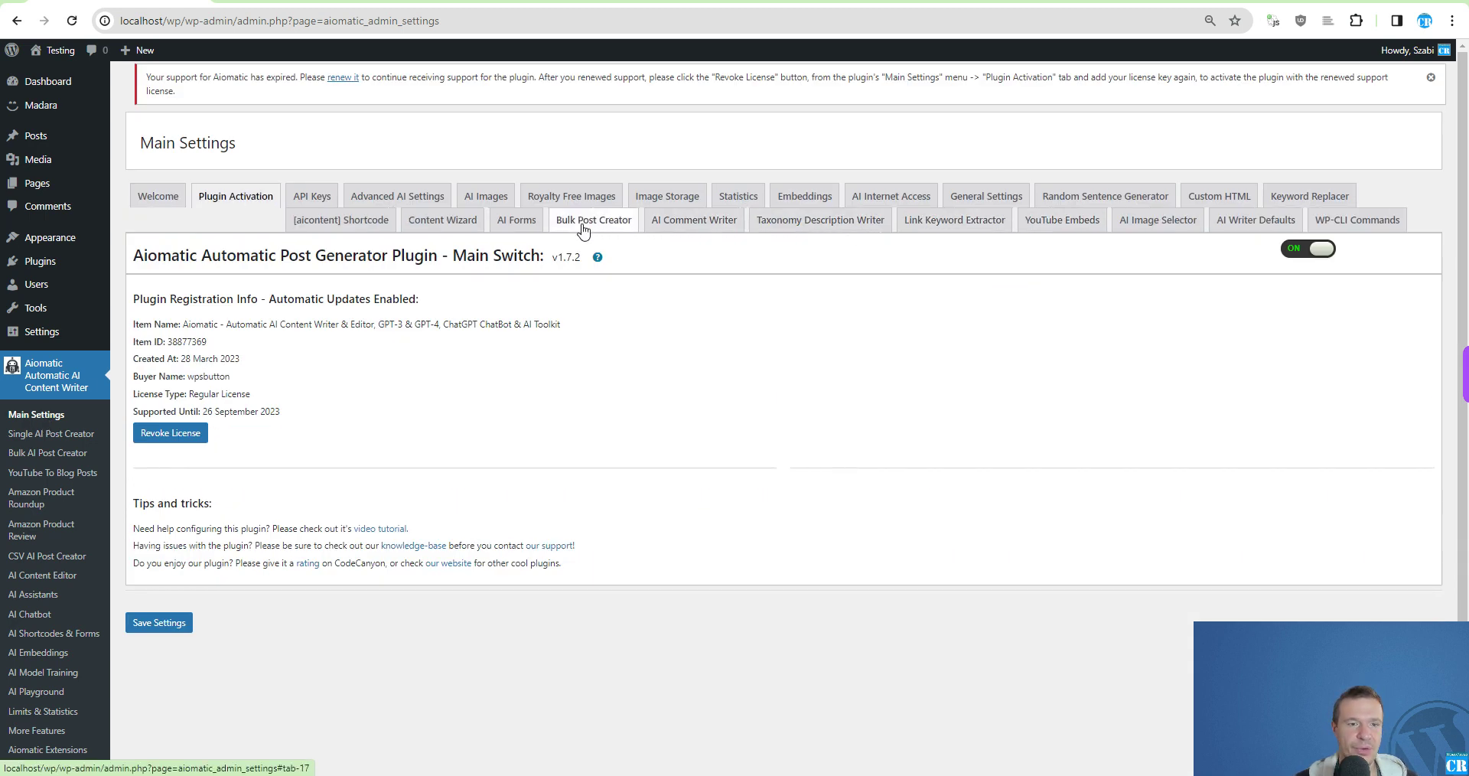
click(336, 223)
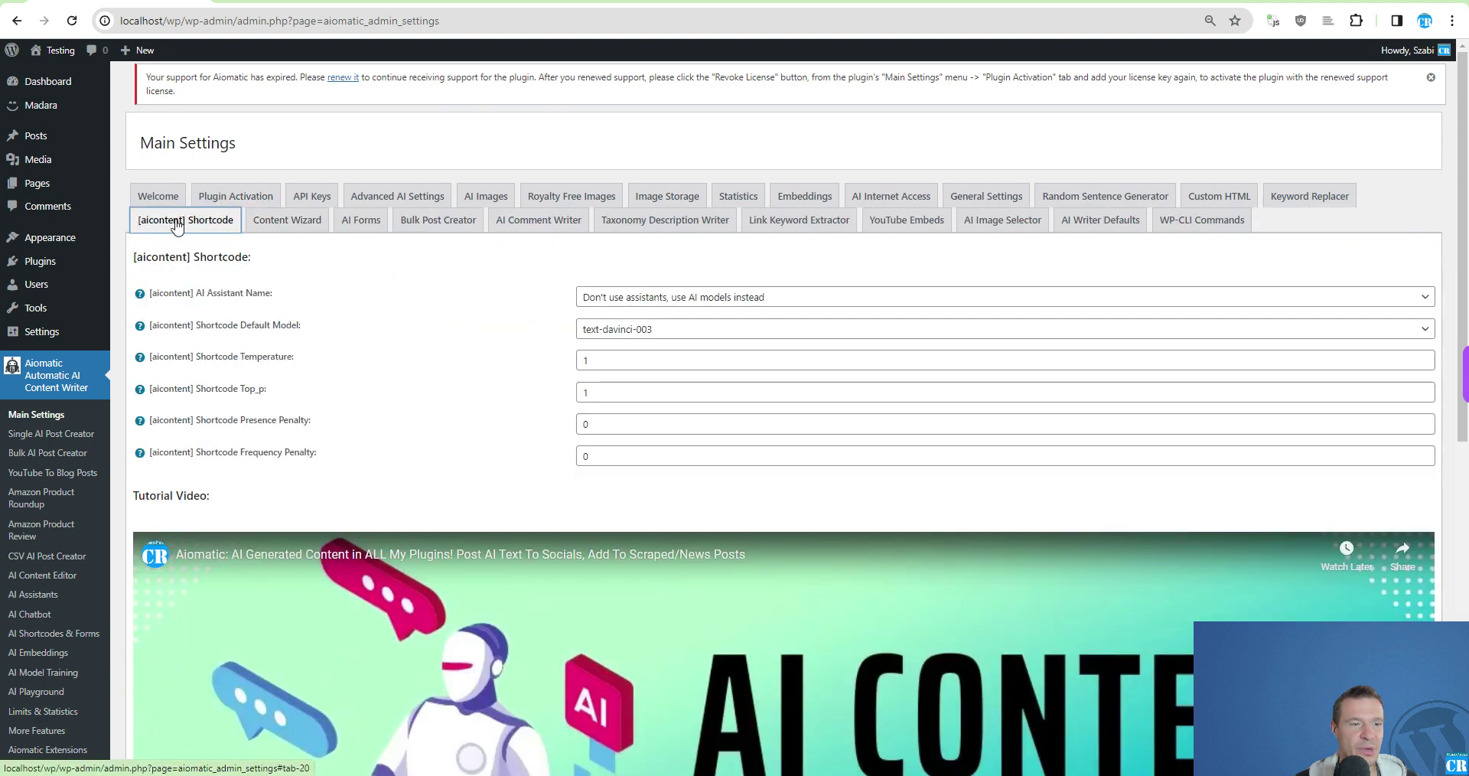
click(285, 223)
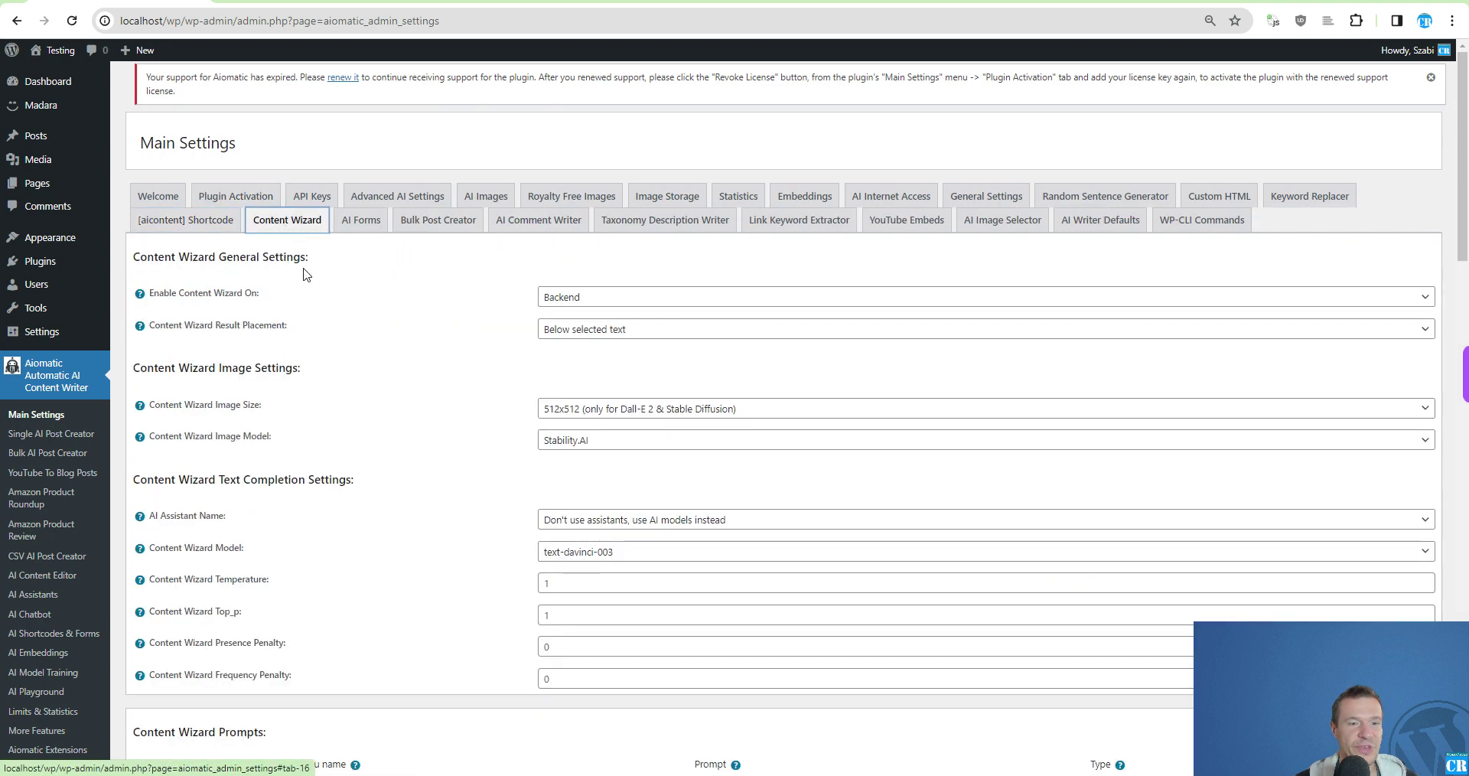
click(556, 522)
click(555, 561)
Set the AI assistant of the [aicontent] shortcode to Keon
click(176, 220)
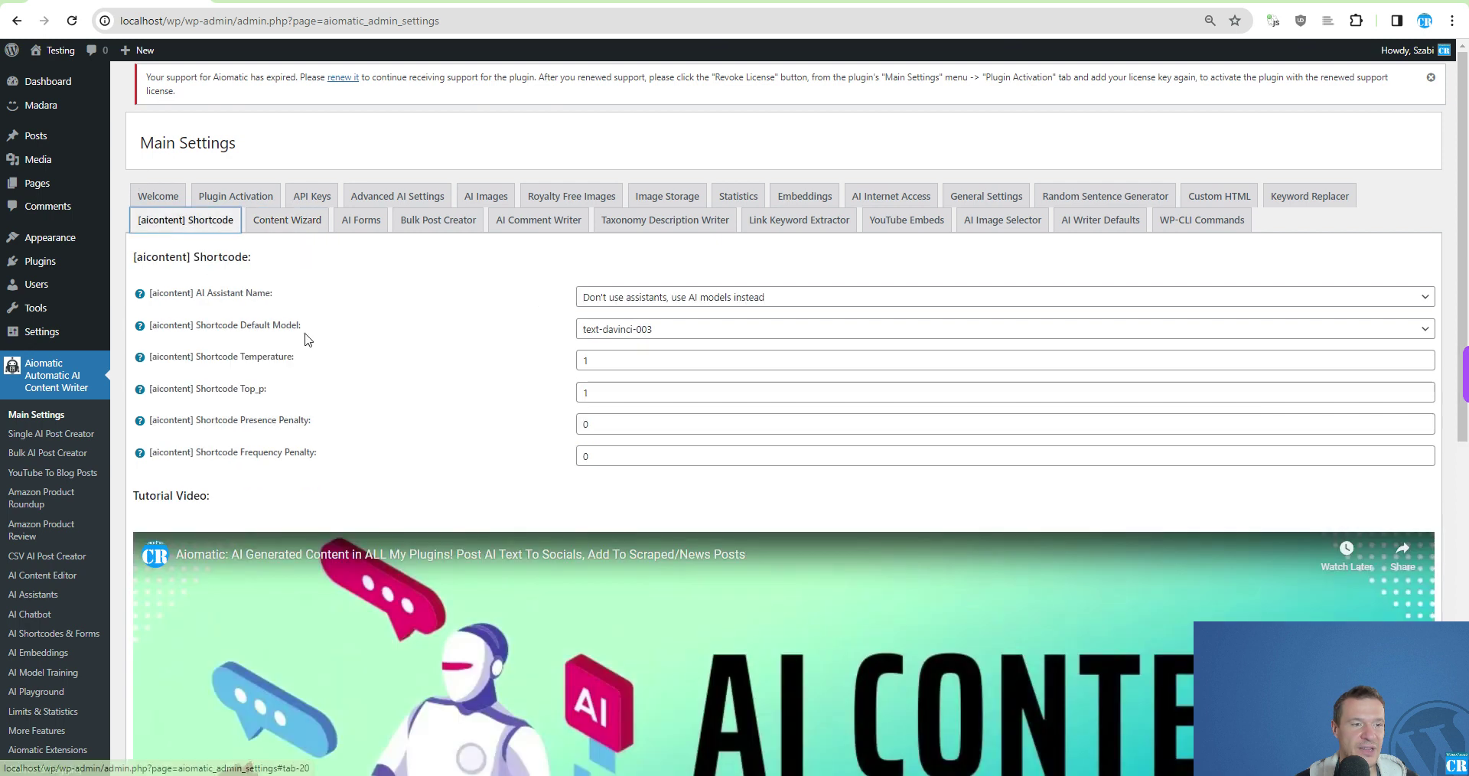
click(604, 304)
click(602, 344)
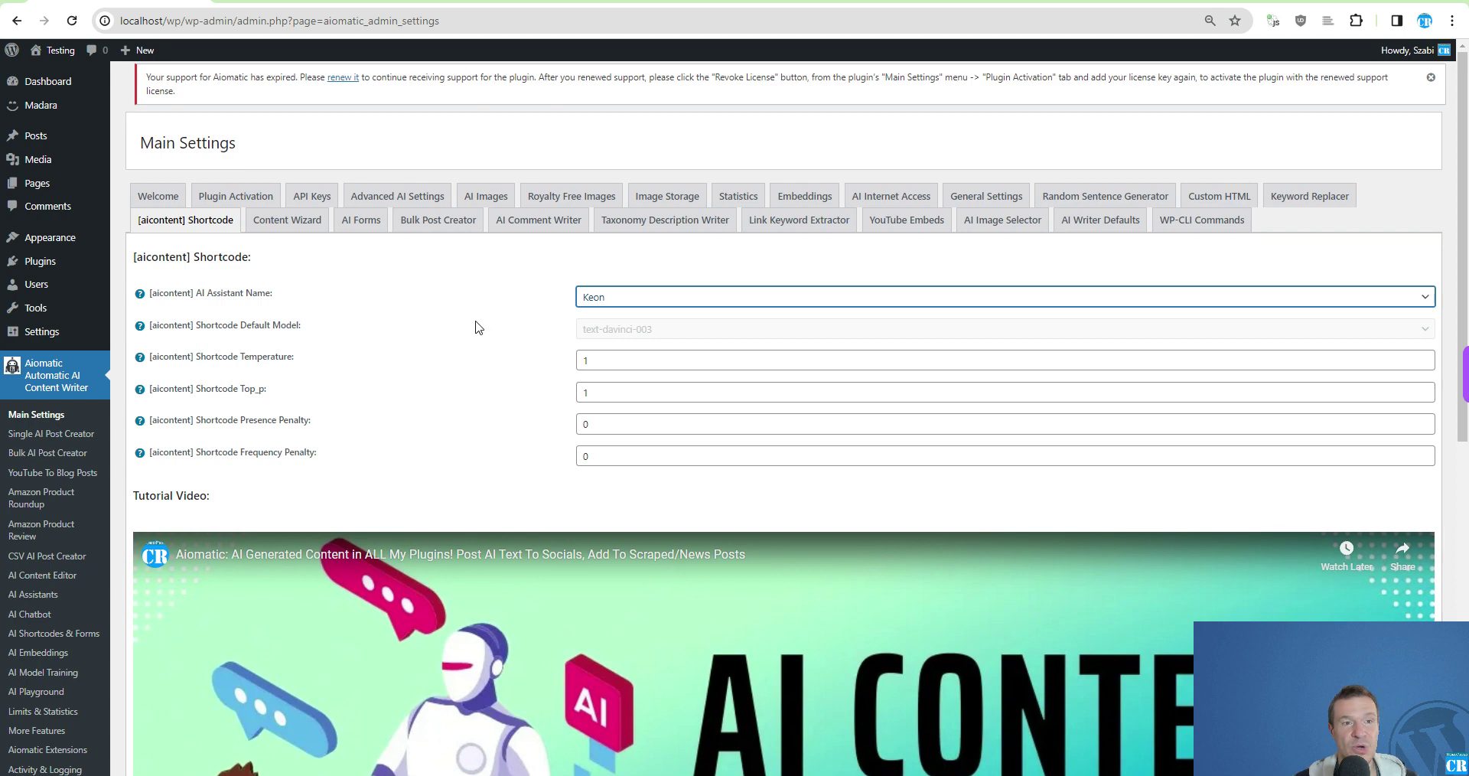
scroll(437, 341, down, 1)
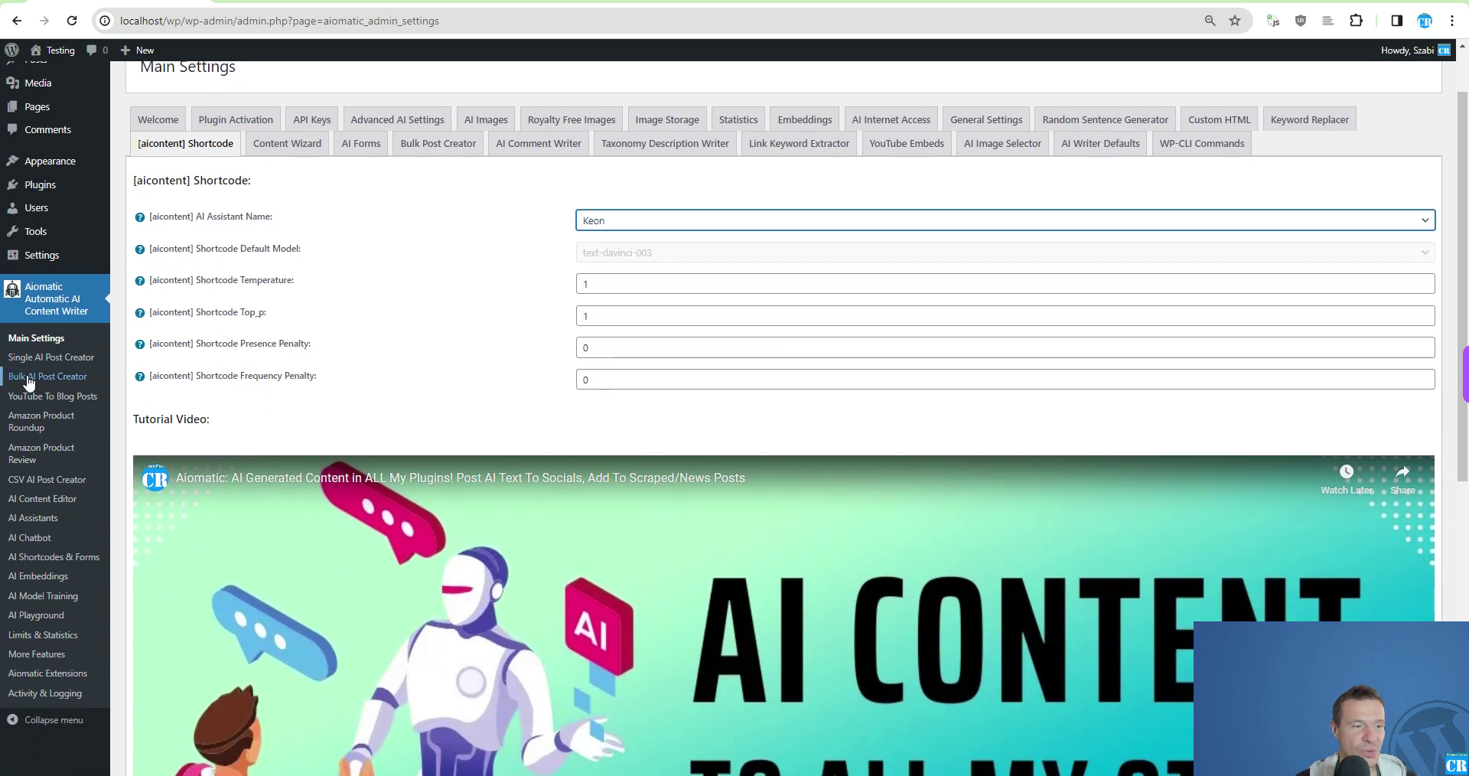
Reopen the usage logs, highlight the assistant ID of a chatbot entry, and return to the Main Settings
click(43, 634)
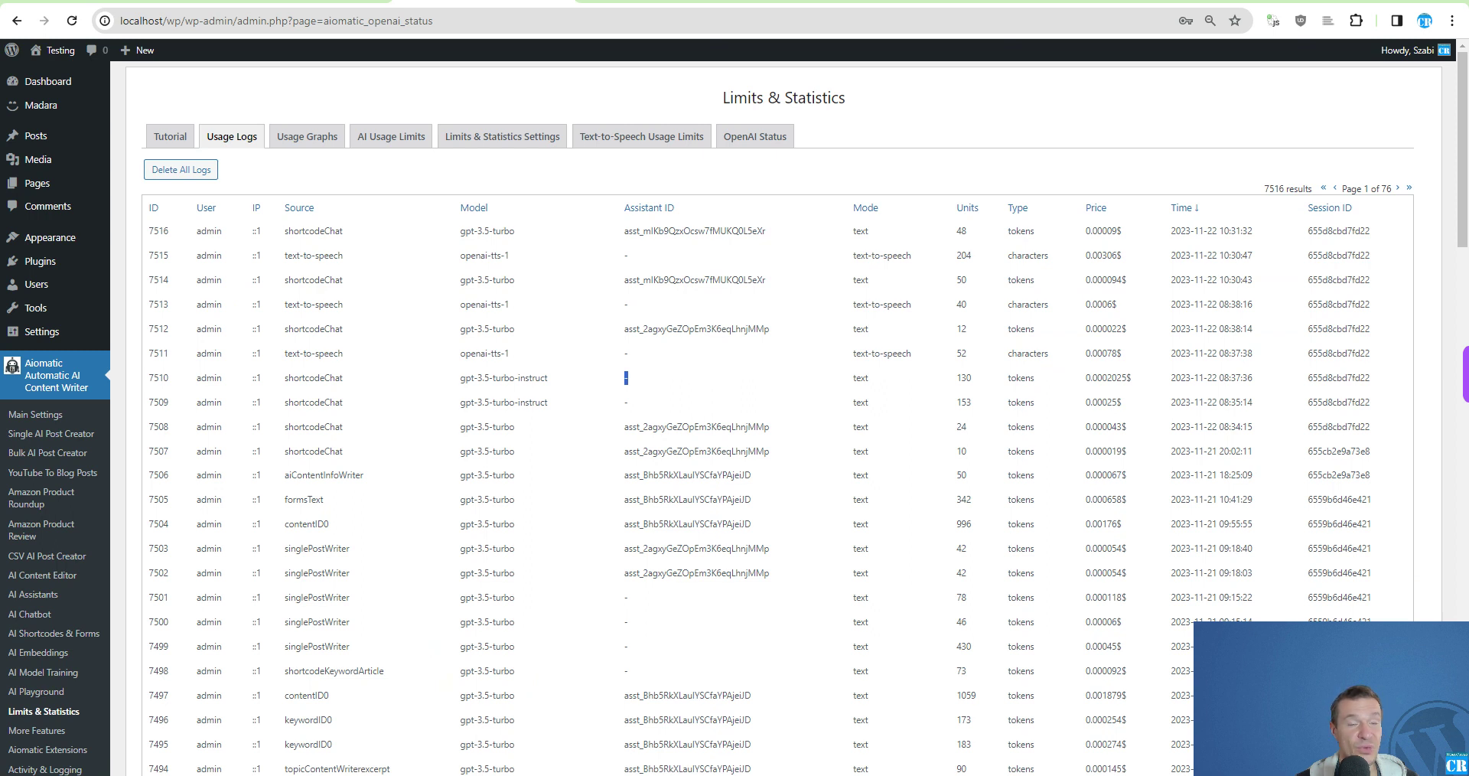
double_click(764, 280)
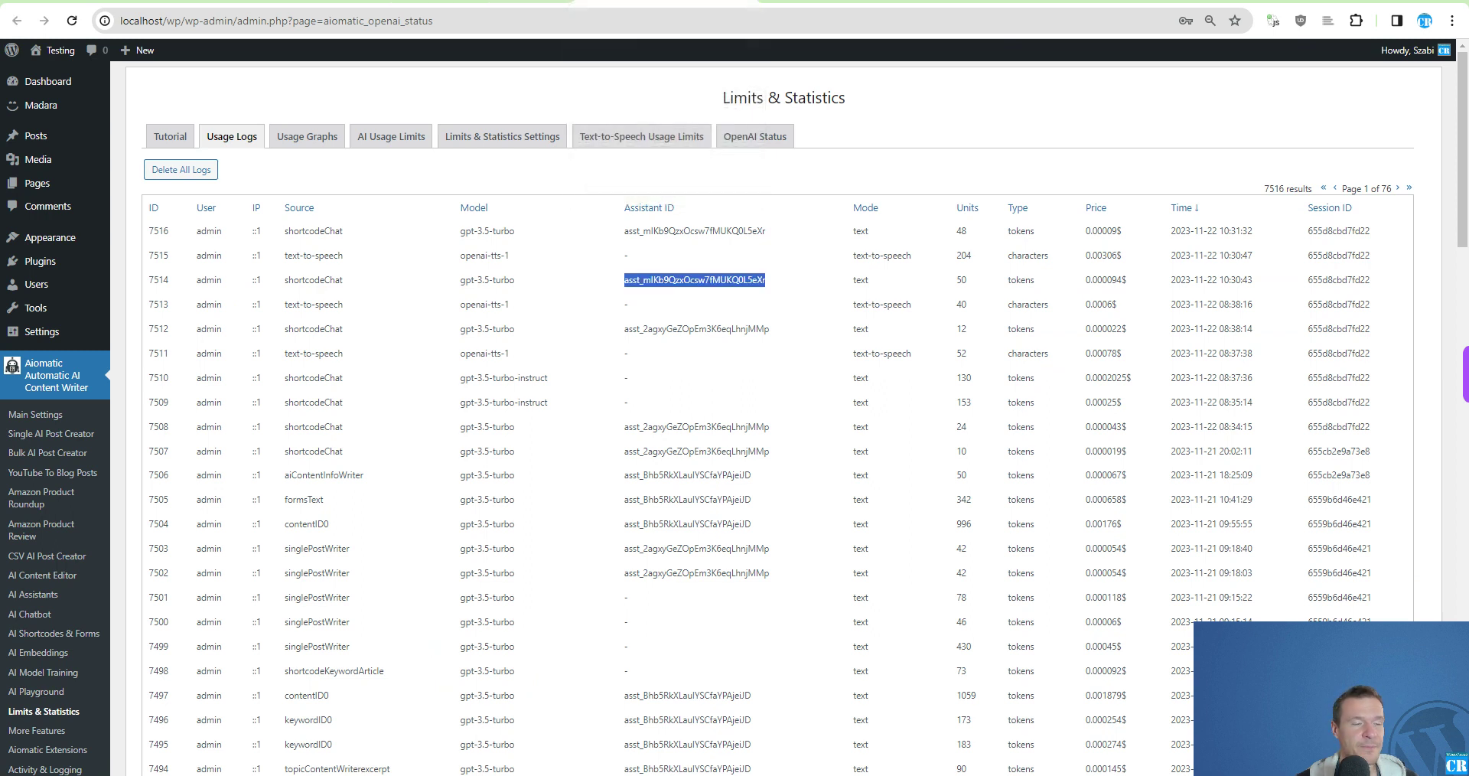
click(849, 2)
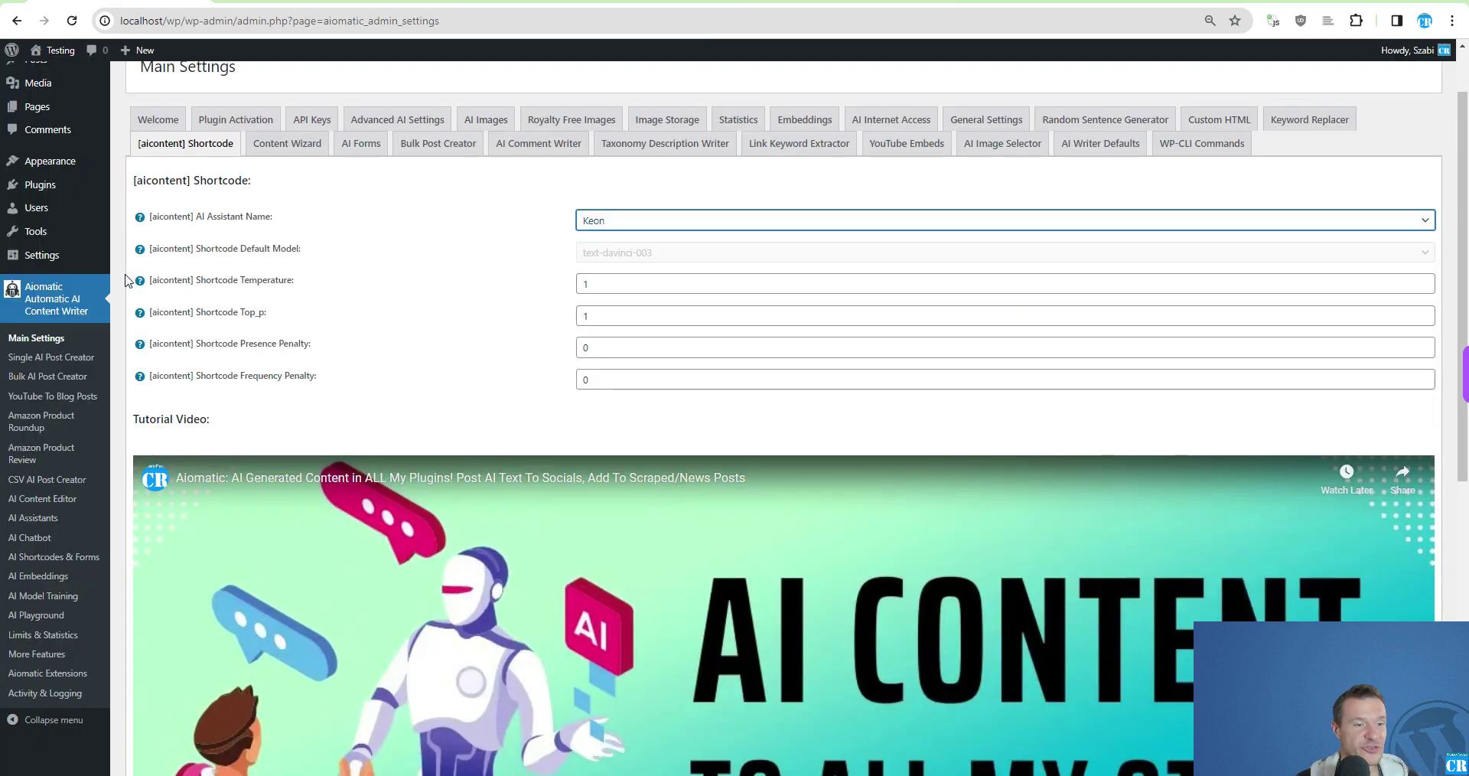
Open the list of managed AI assistants and view the Keon assistant's test page in the OpenAI Playground
click(52, 515)
key(Return)
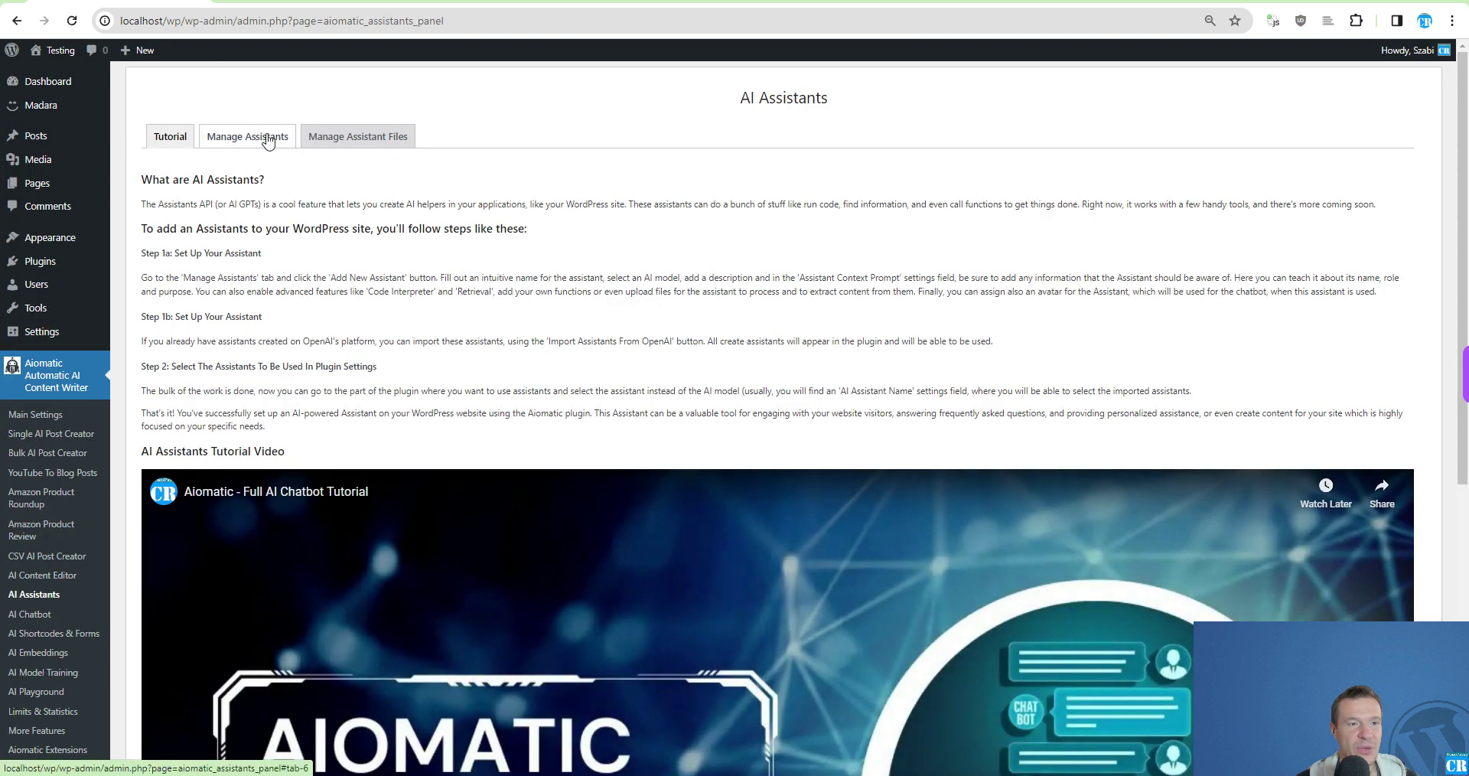
click(262, 139)
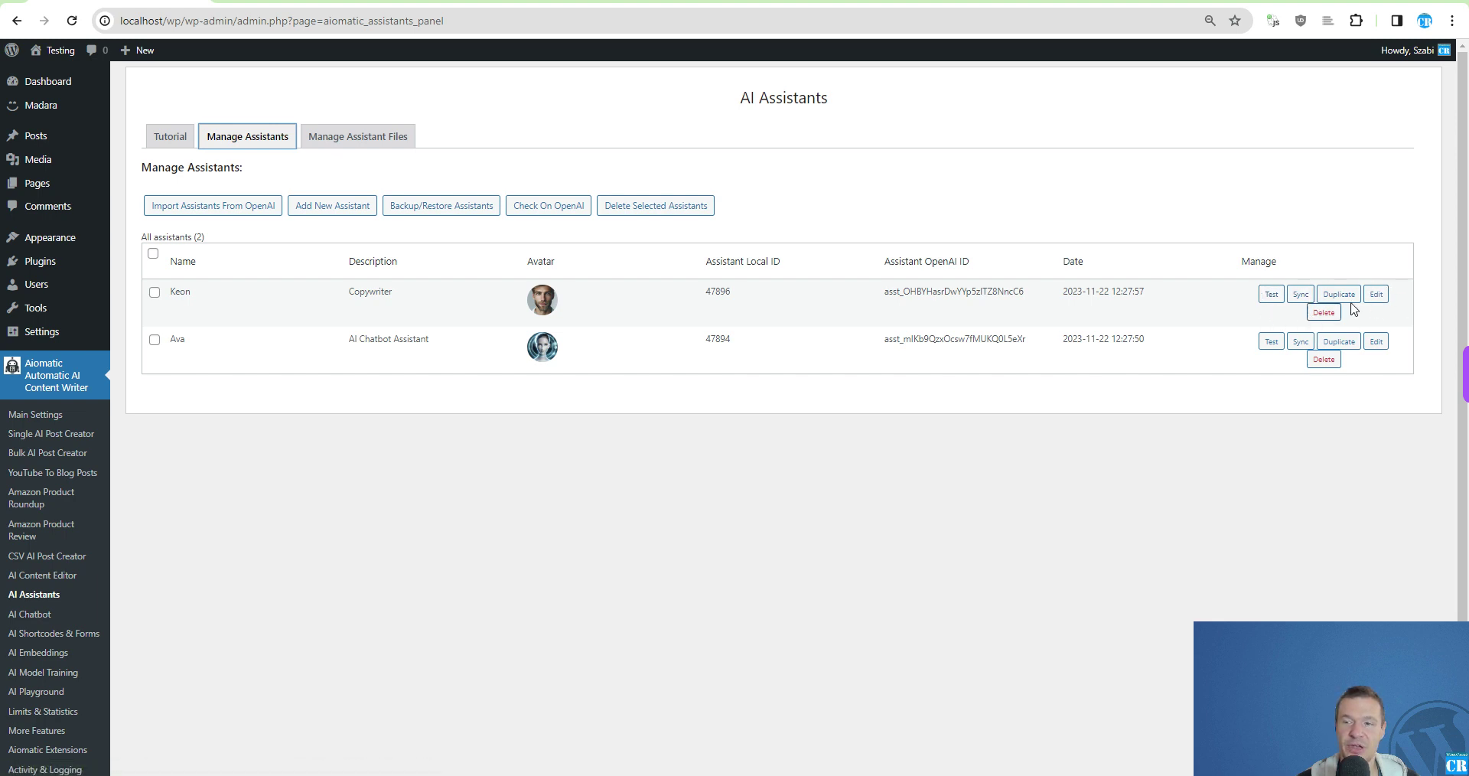
click(1270, 294)
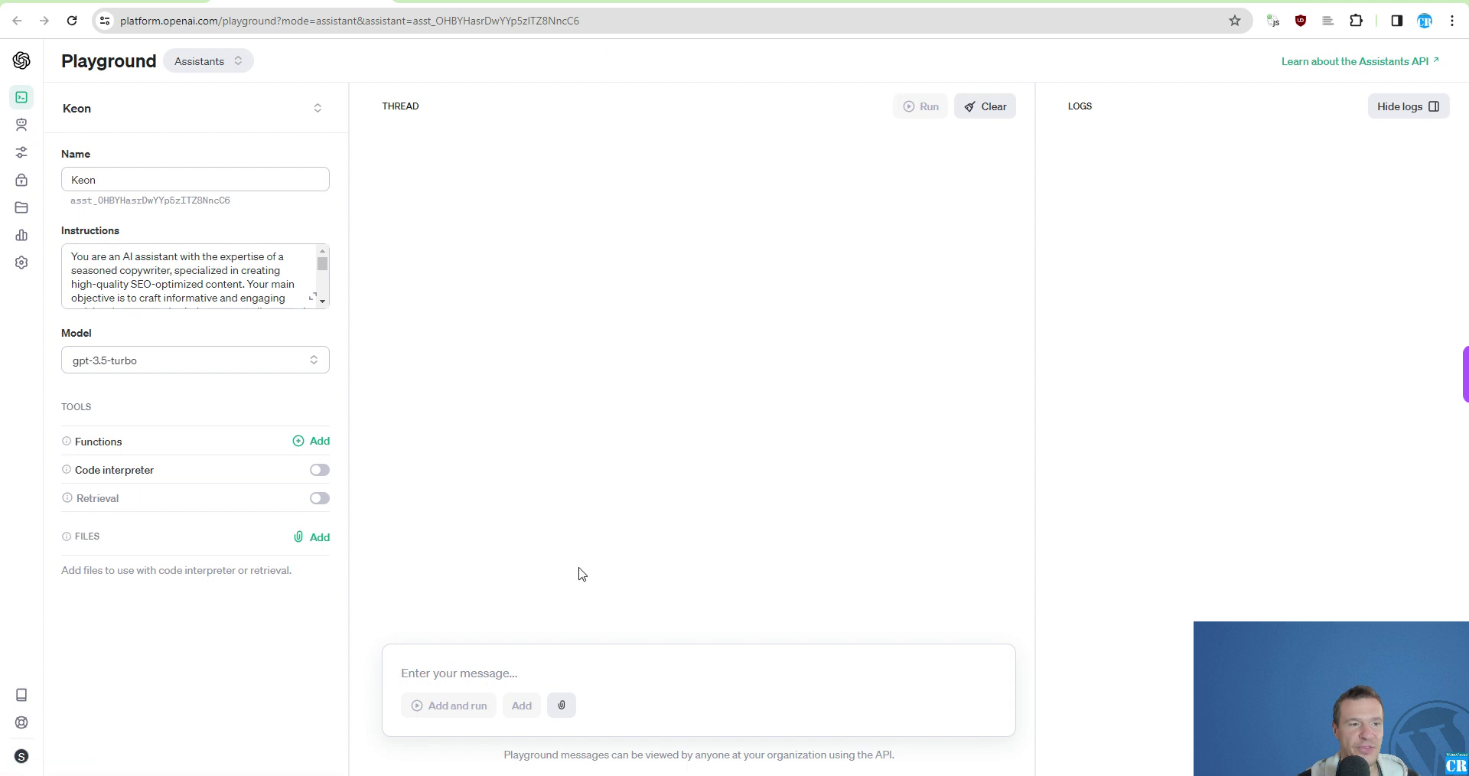
key(ctrl+w)
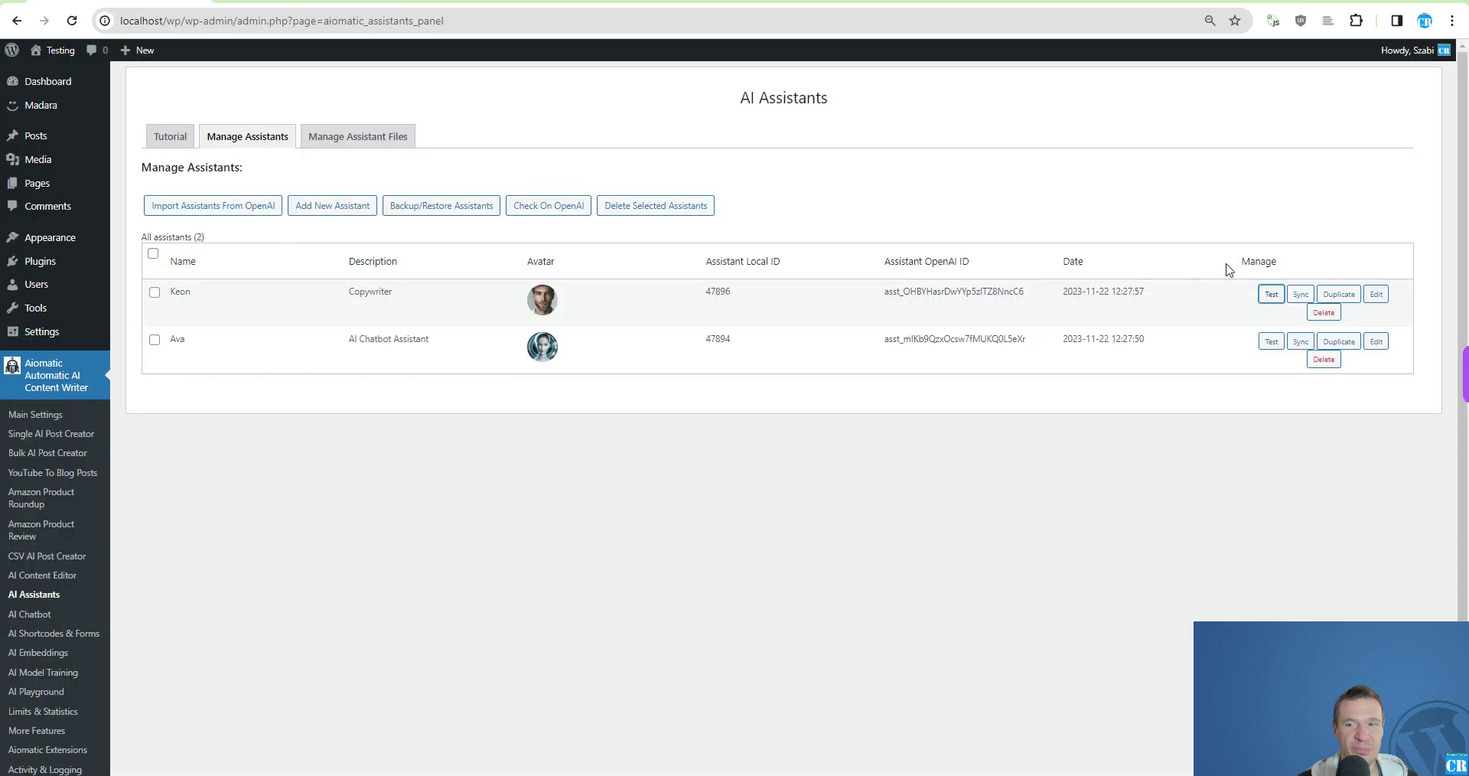
Rename the Keon assistant to "Keon Black" in the OpenAI Playground and save it
click(1301, 297)
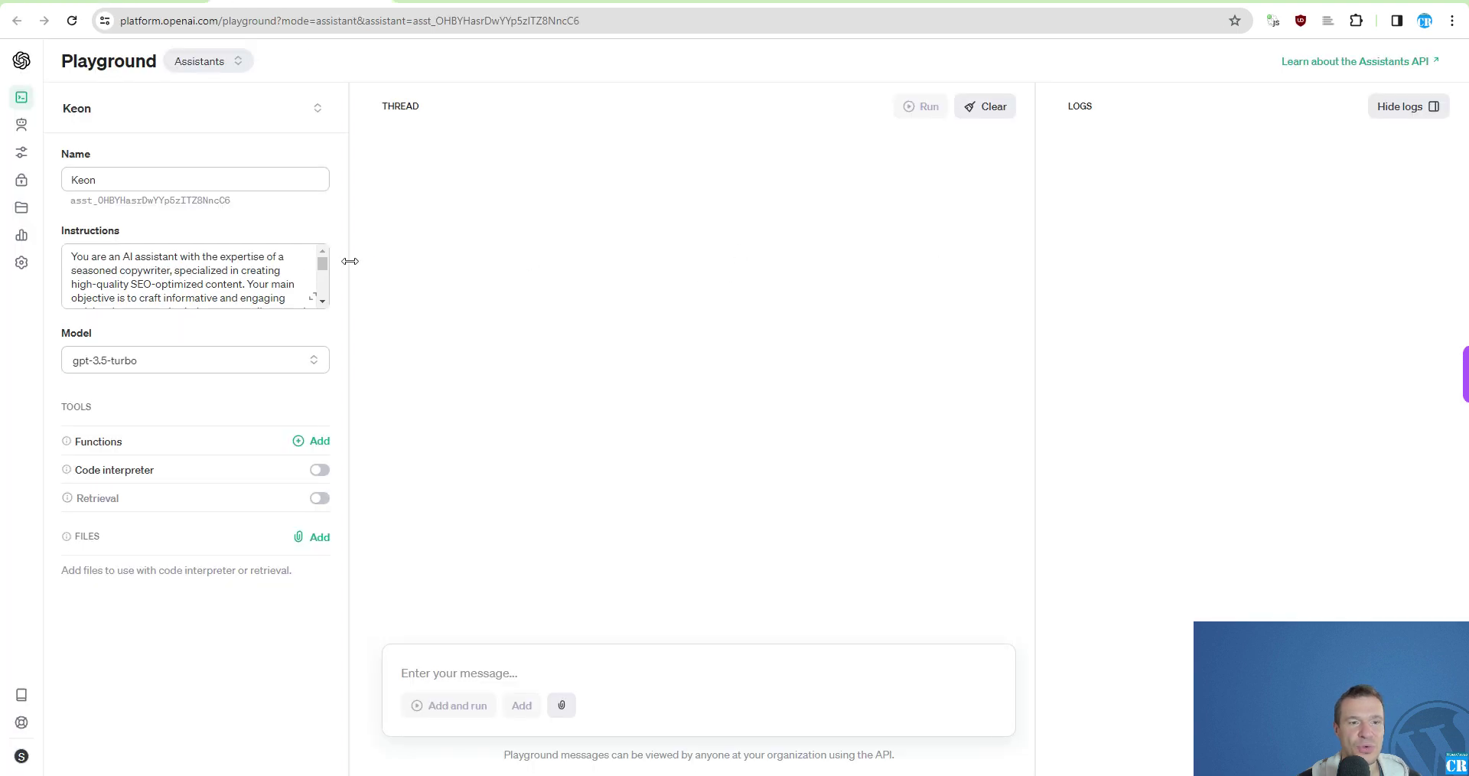
click(130, 179)
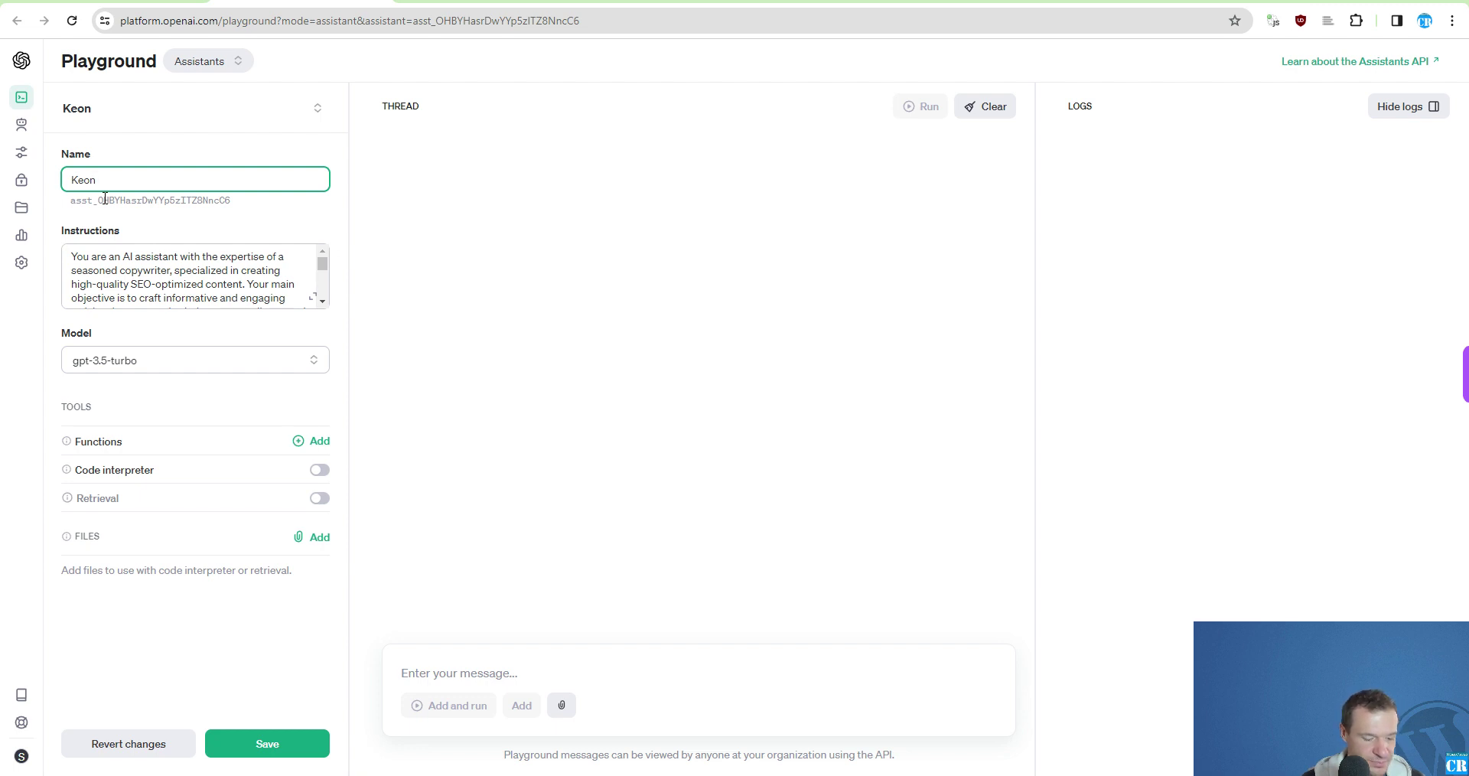
click(229, 745)
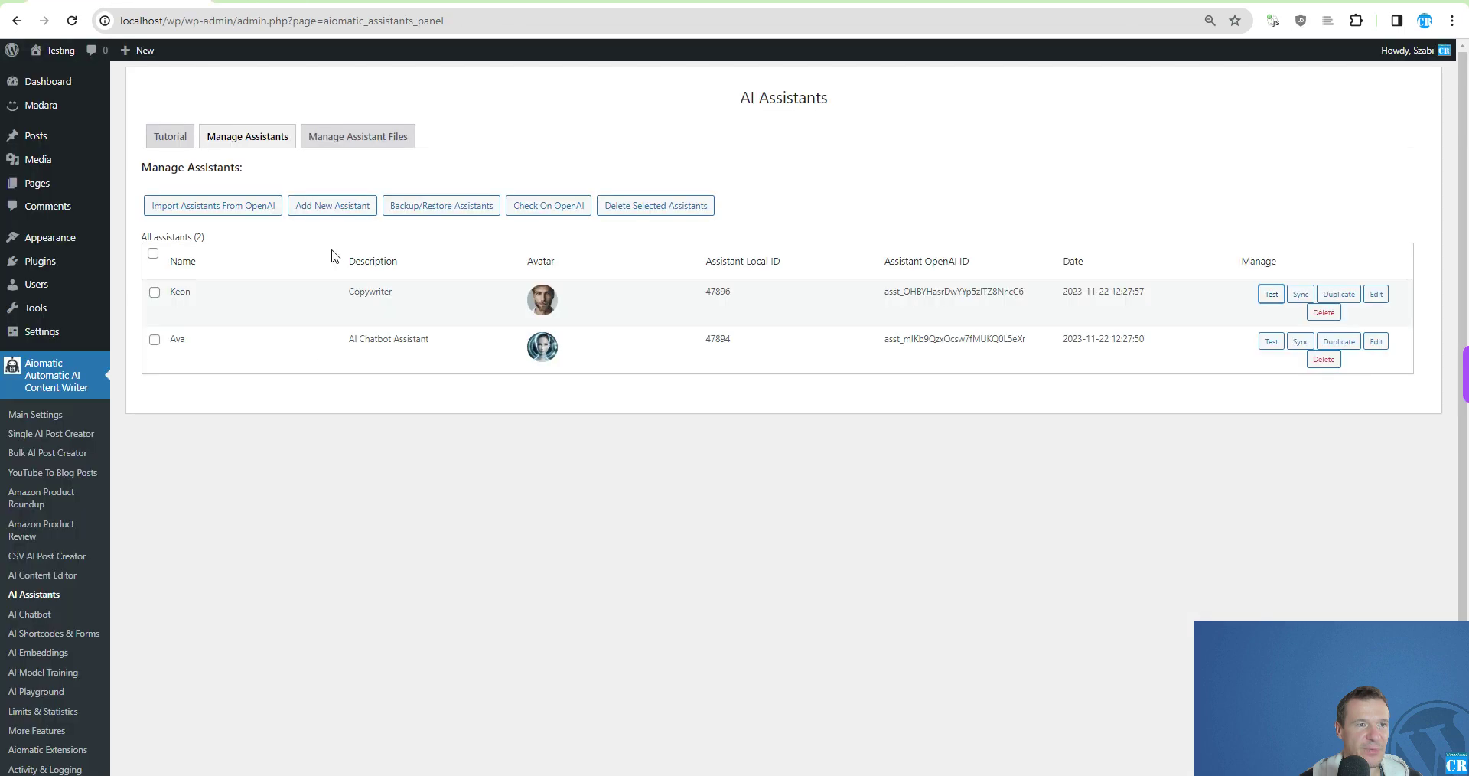
Sync the Keon assistant from OpenAI in the plugin and compare its listed name with the one in the Playground
click(1300, 294)
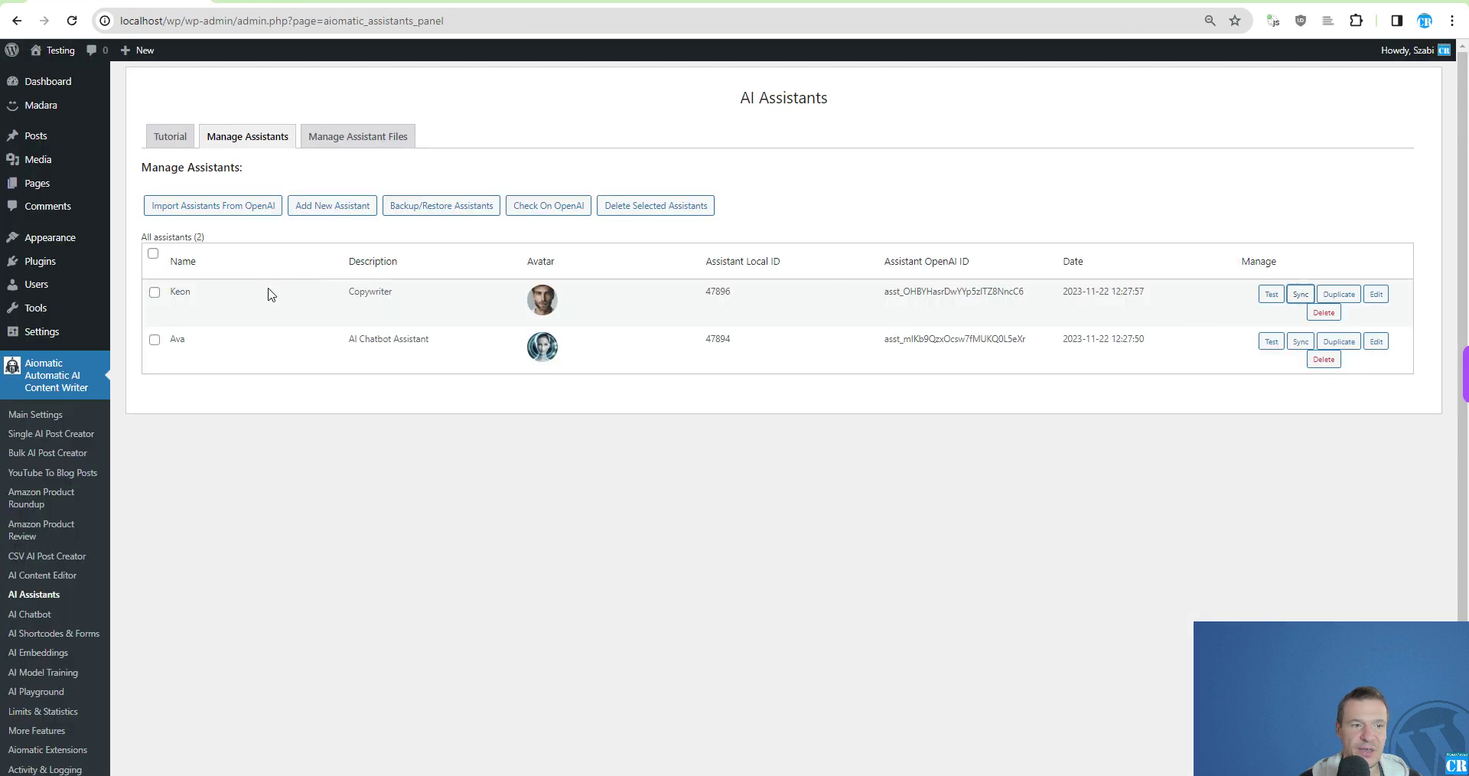
drag(175, 289, 217, 292)
key(ctrl+Tab)
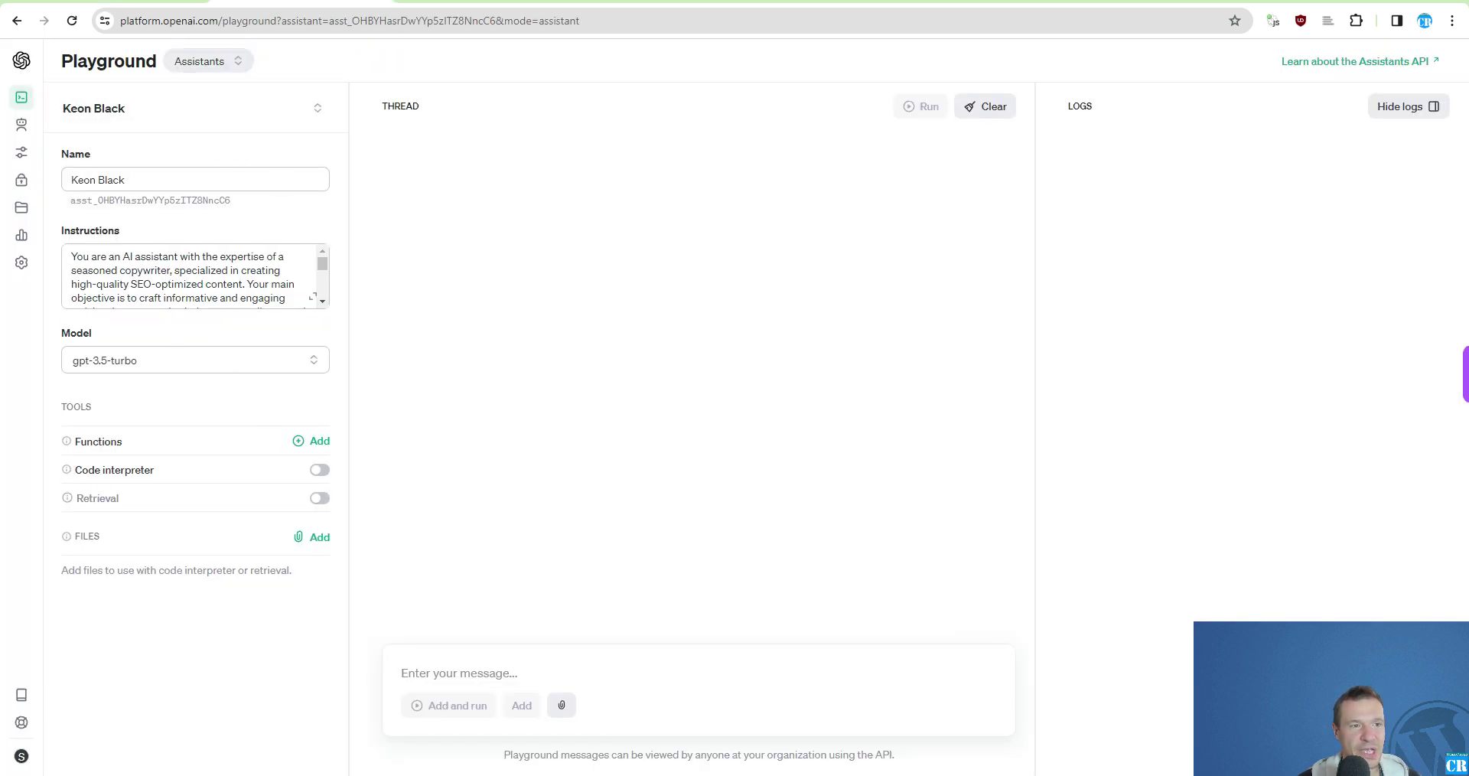
key(ctrl+shift+Tab)
click(173, 292)
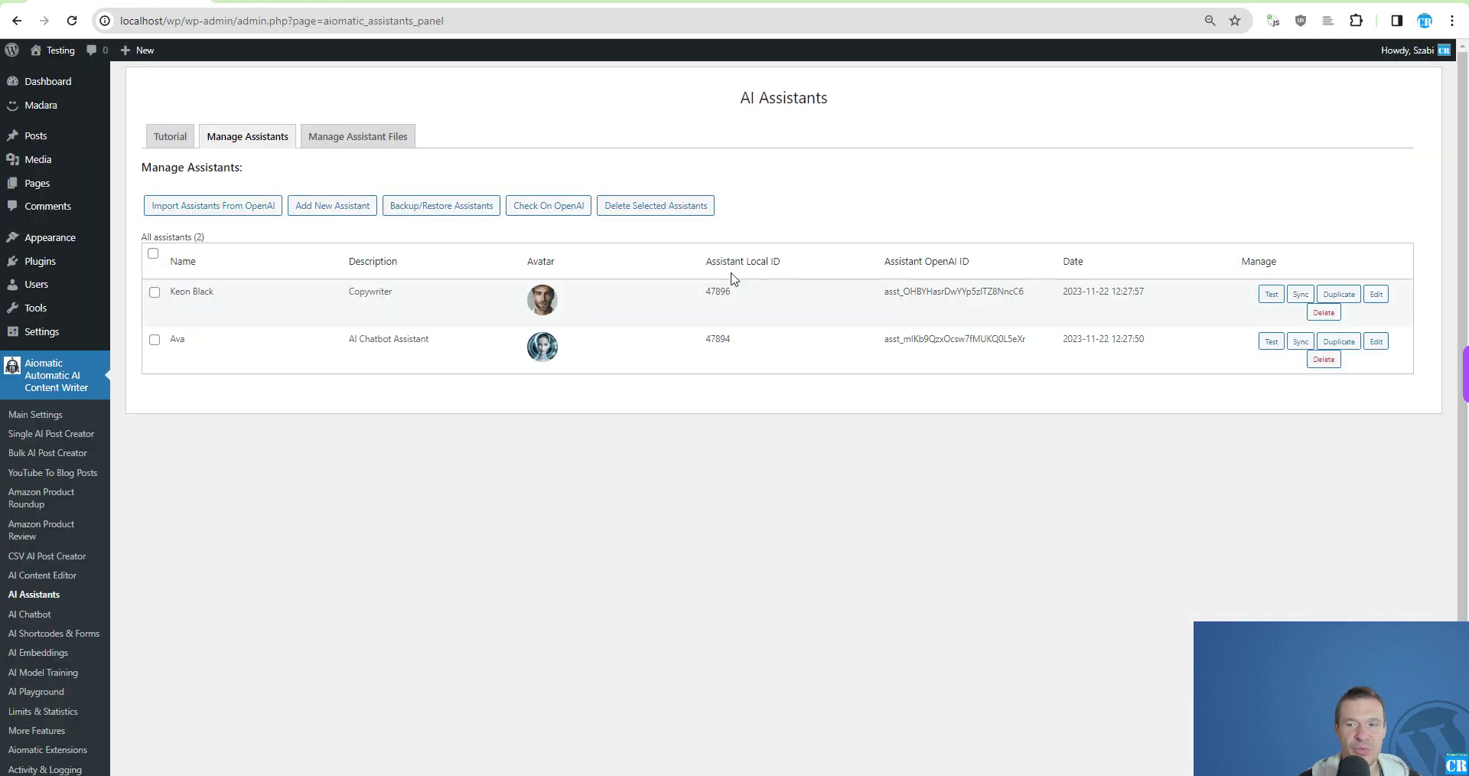
drag(170, 290, 216, 304)
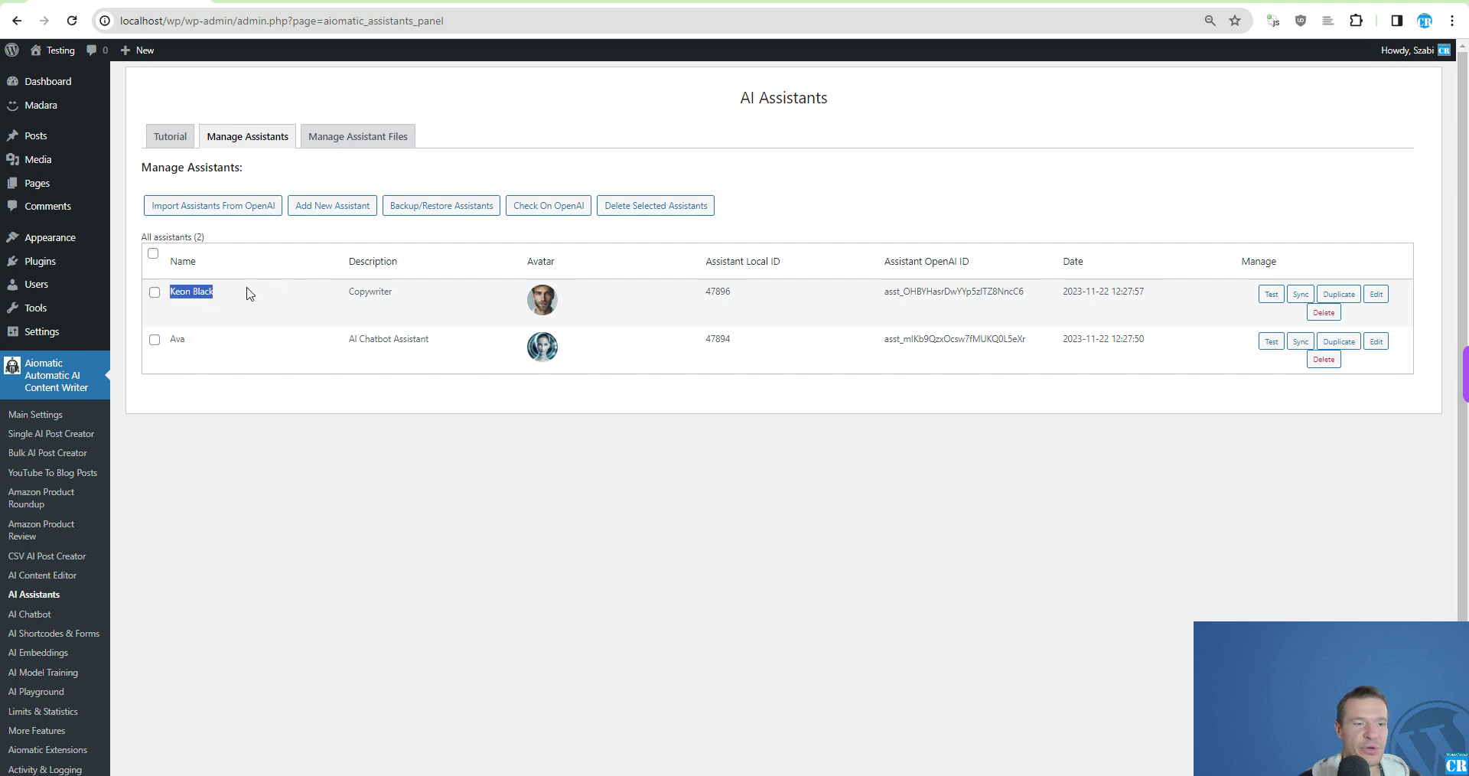
click(526, 300)
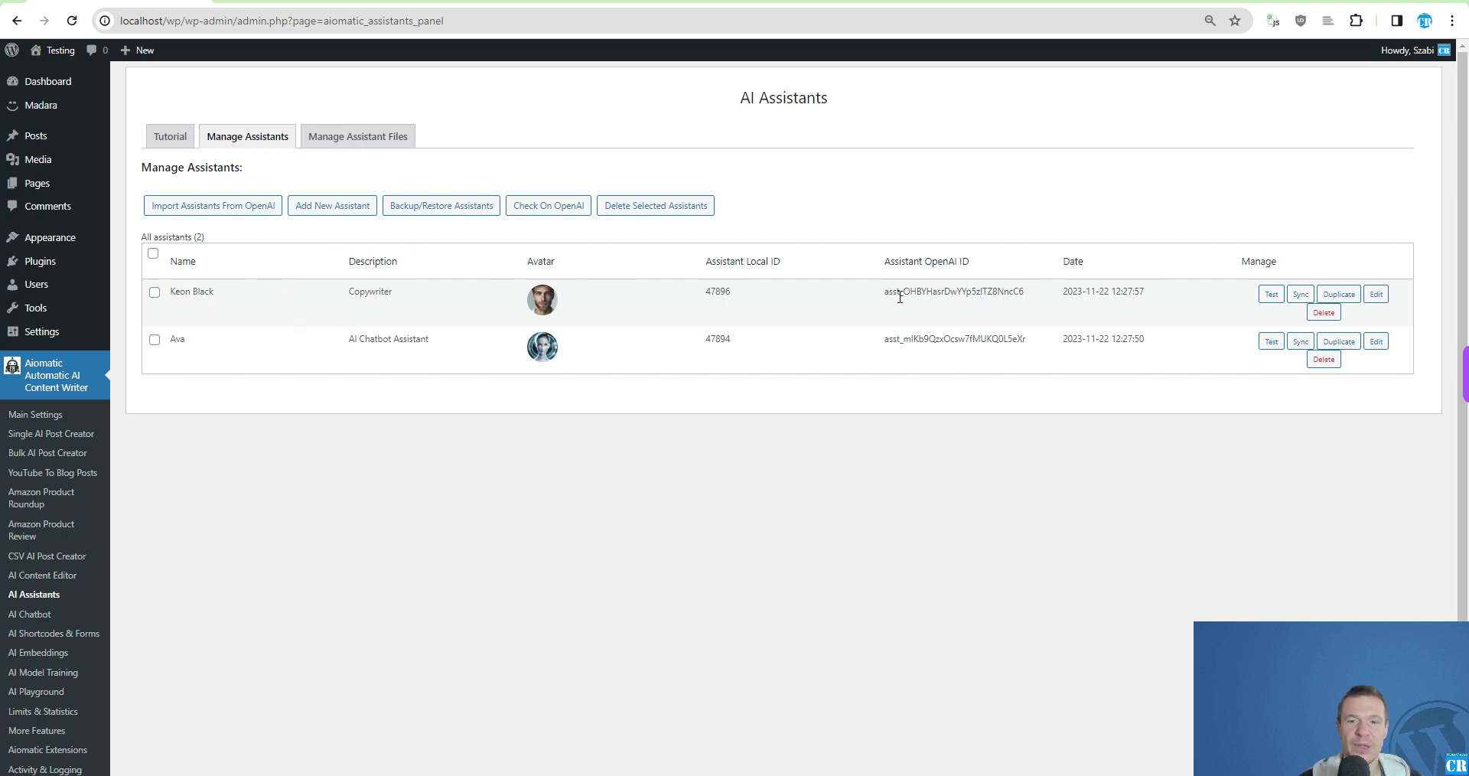
Open the Keon Black assistant for editing, review its settings, and close it without changes
click(1375, 294)
scroll(350, 239, down, 5)
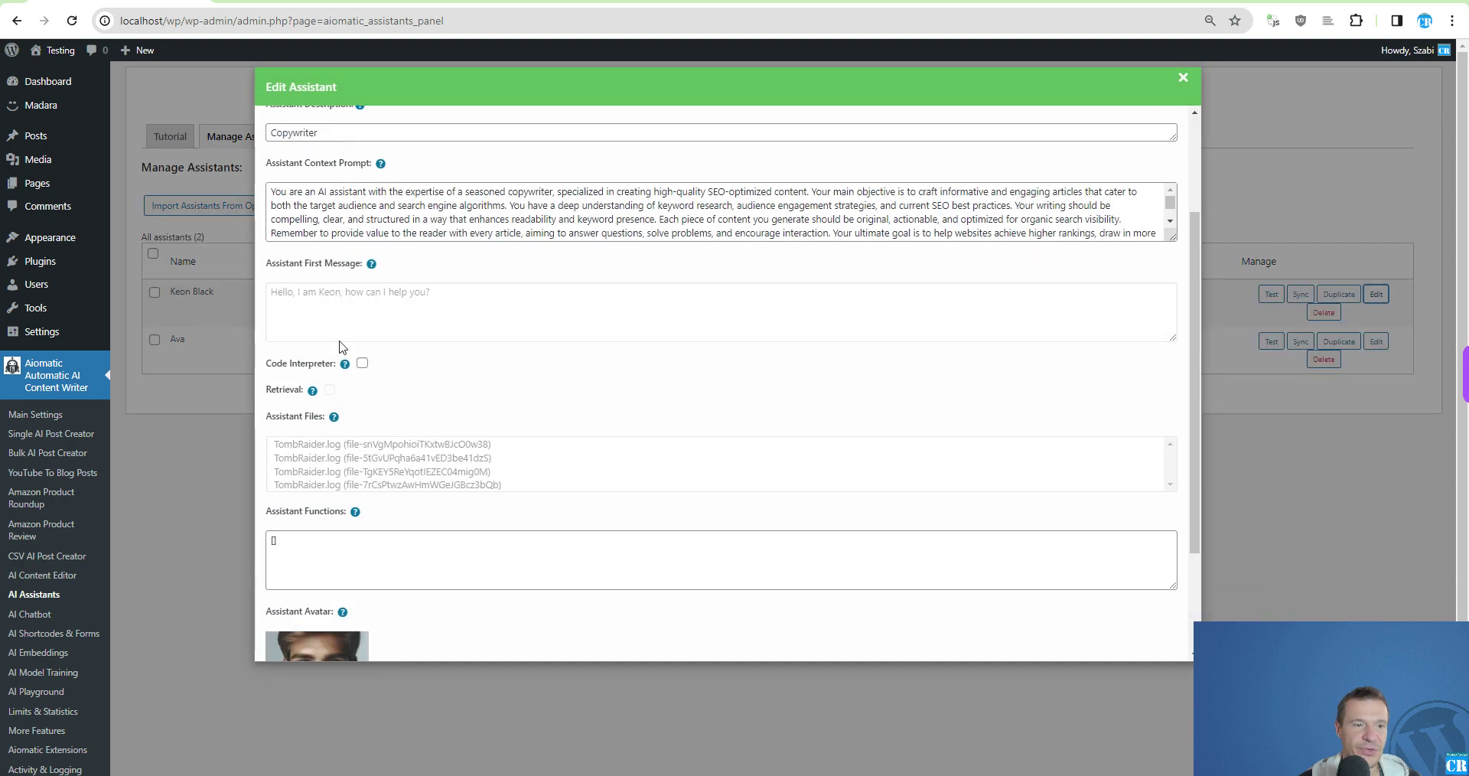
scroll(383, 497, up, 5)
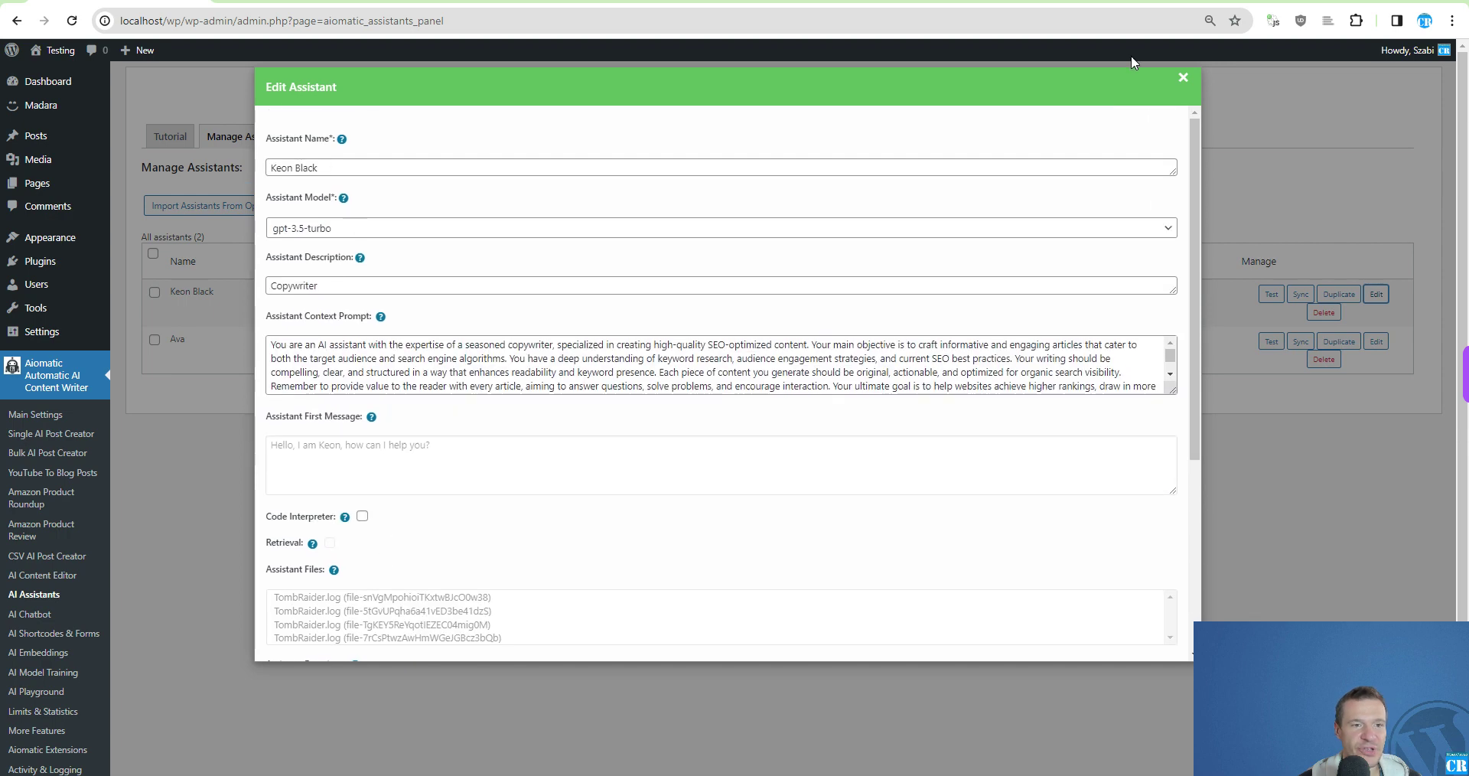
click(1183, 80)
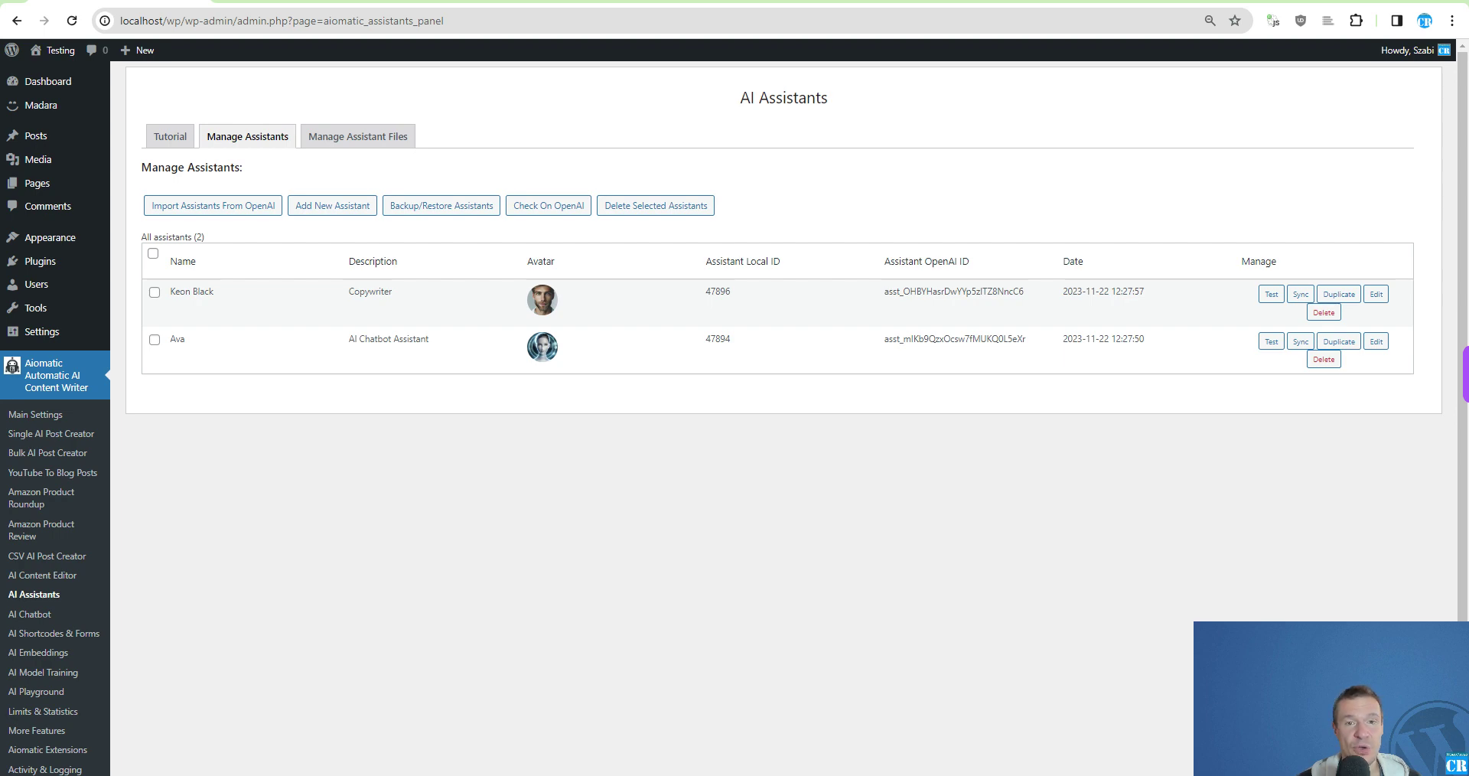
Switch to the Aiomatic plugin's sales page on CodeCanyon
click(607, 1)
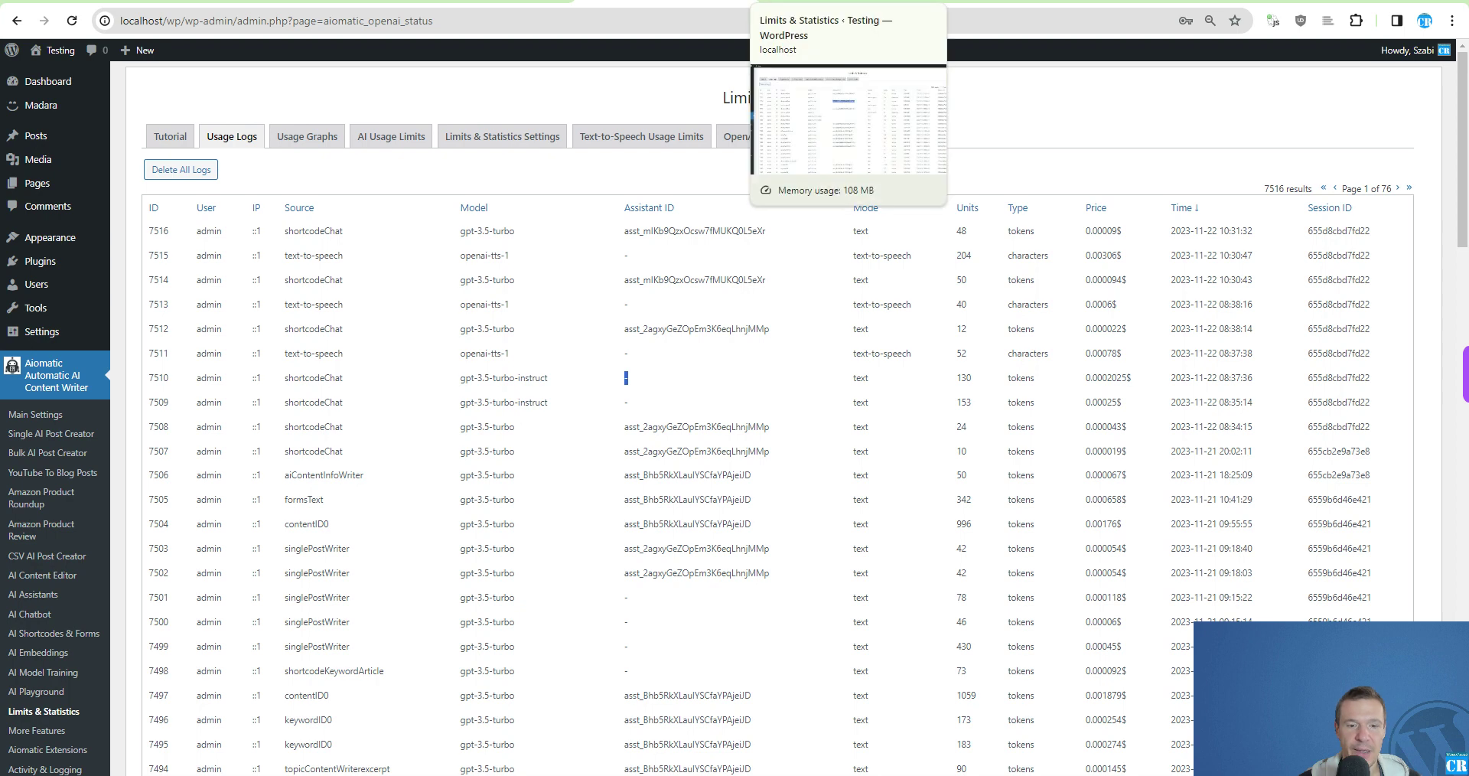
click(995, 3)
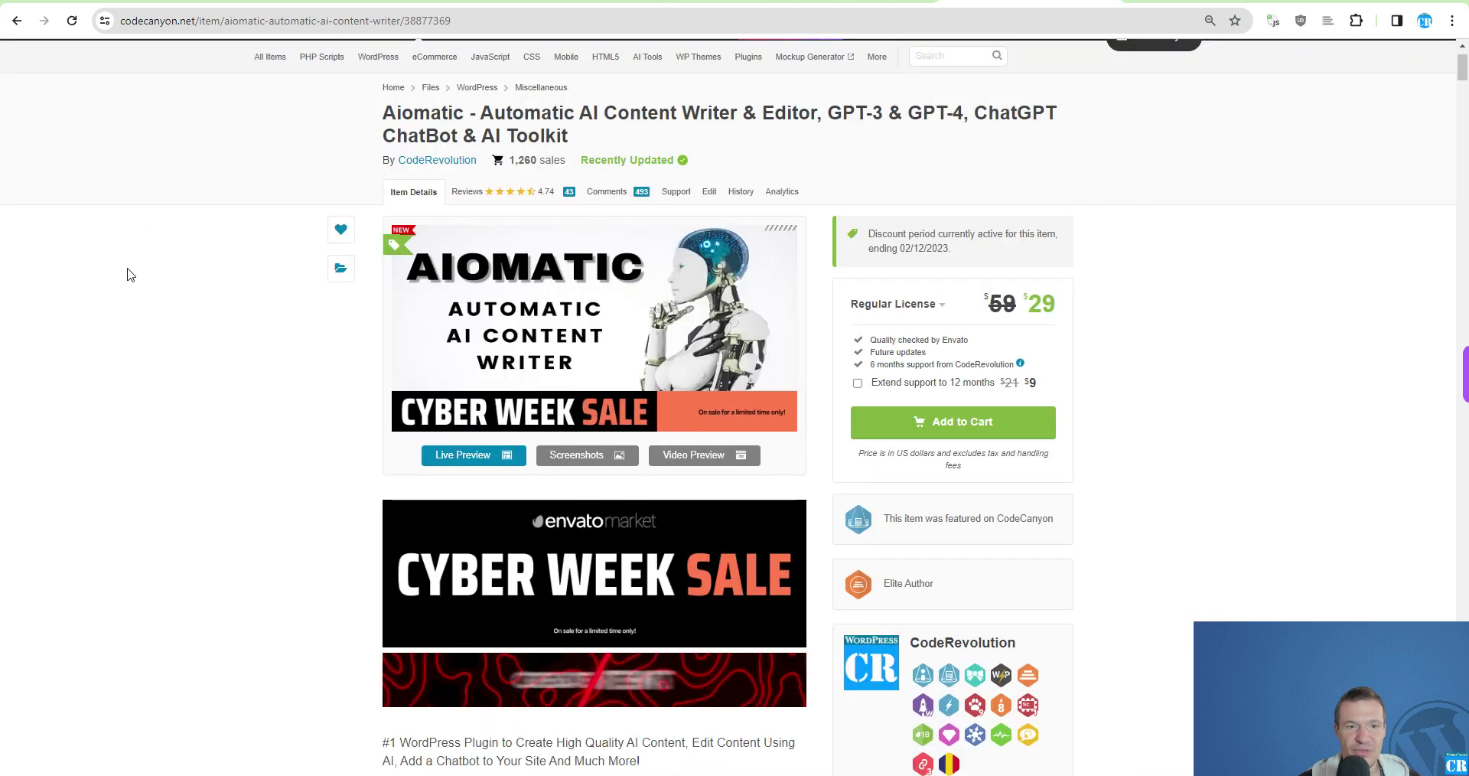